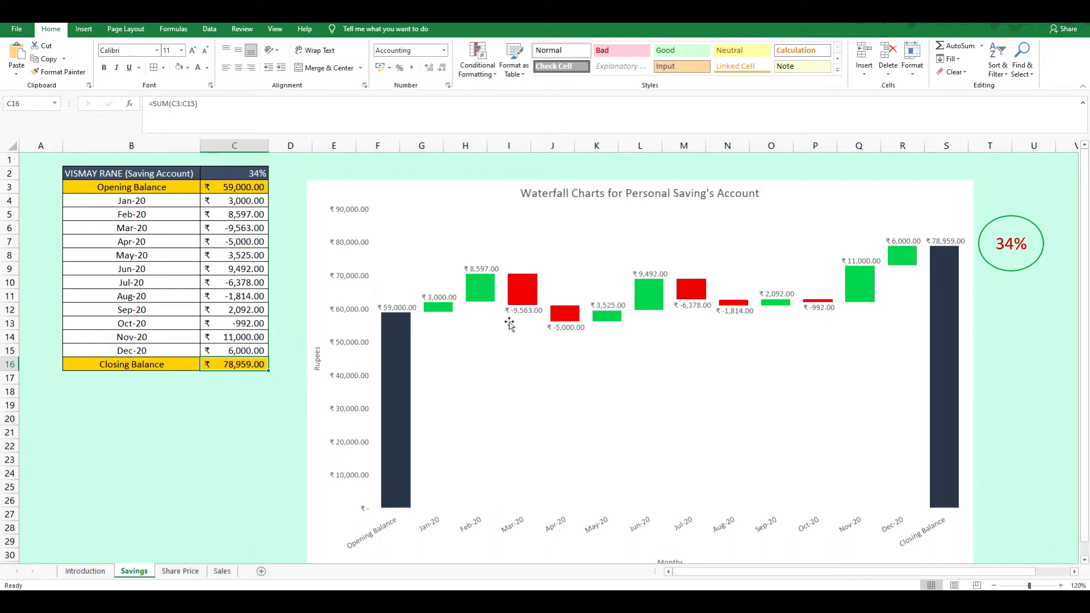
Examine the savings account table, the opening, monthly and closing bars of its waterfall chart, and the oval's linked percentage
left_click_drag(146, 173, 266, 369)
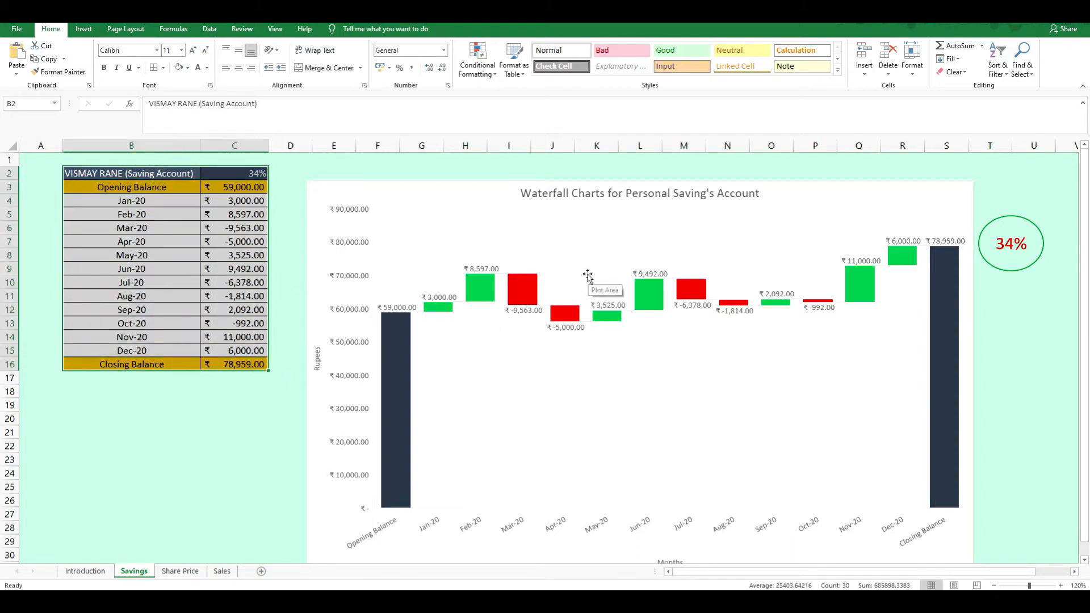
left_click(448, 208)
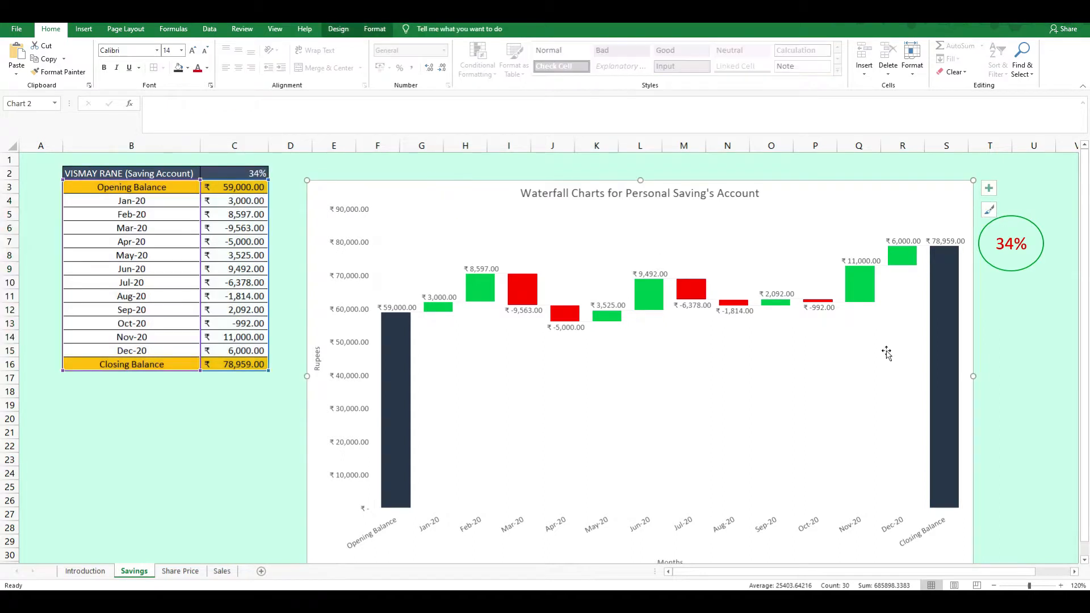
mouse_move(404, 470)
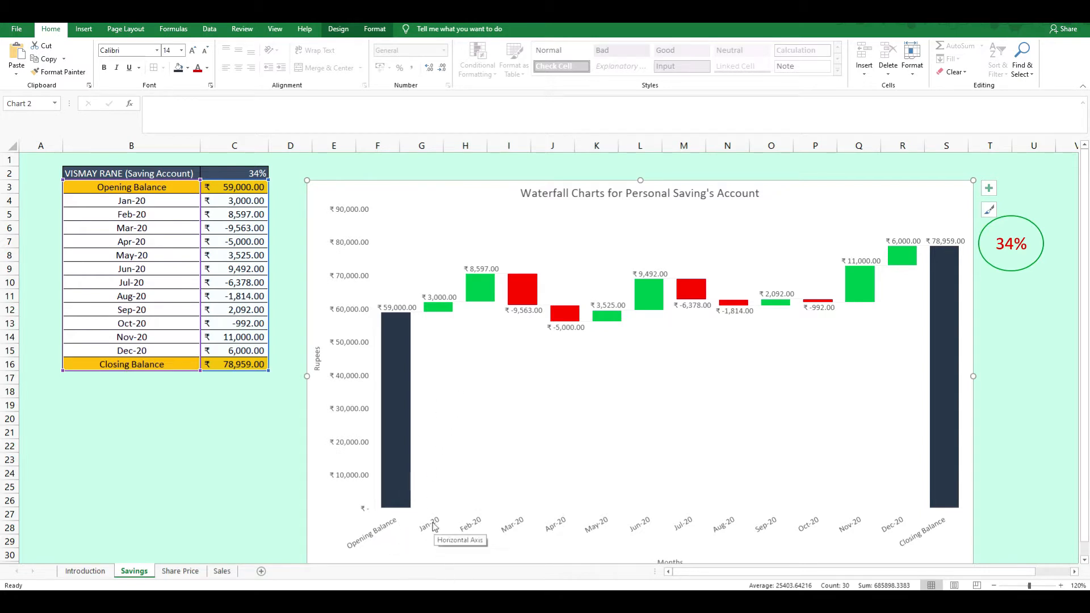
mouse_move(444, 316)
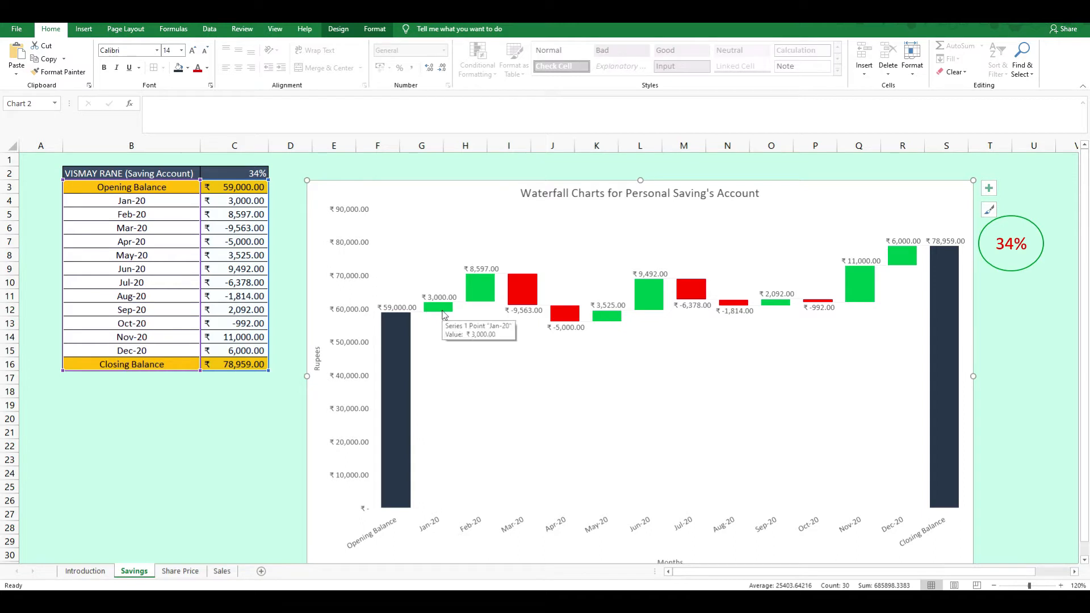
mouse_move(478, 294)
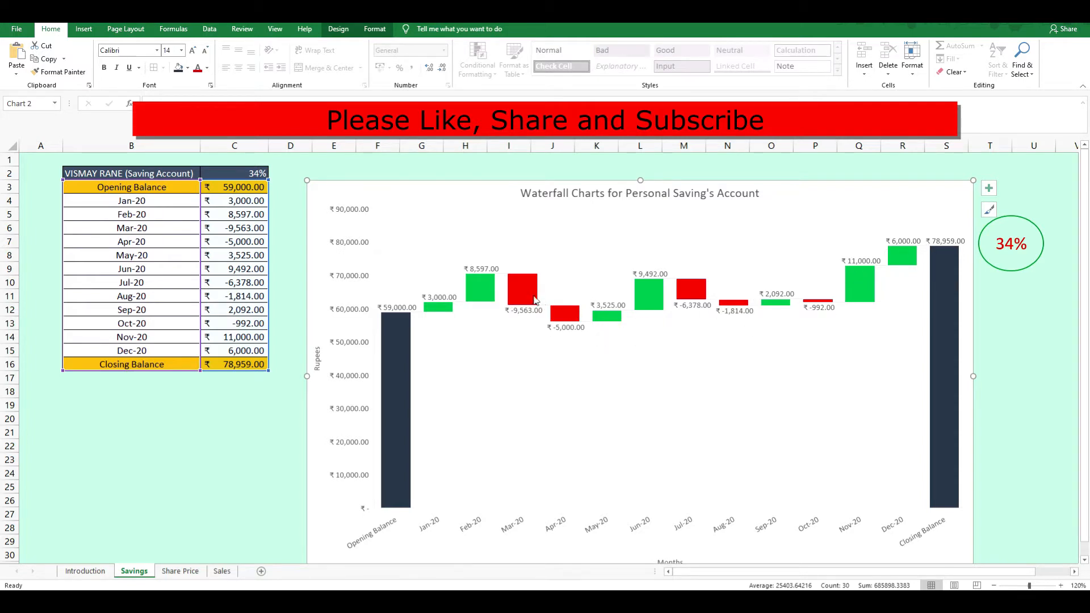
mouse_move(527, 301)
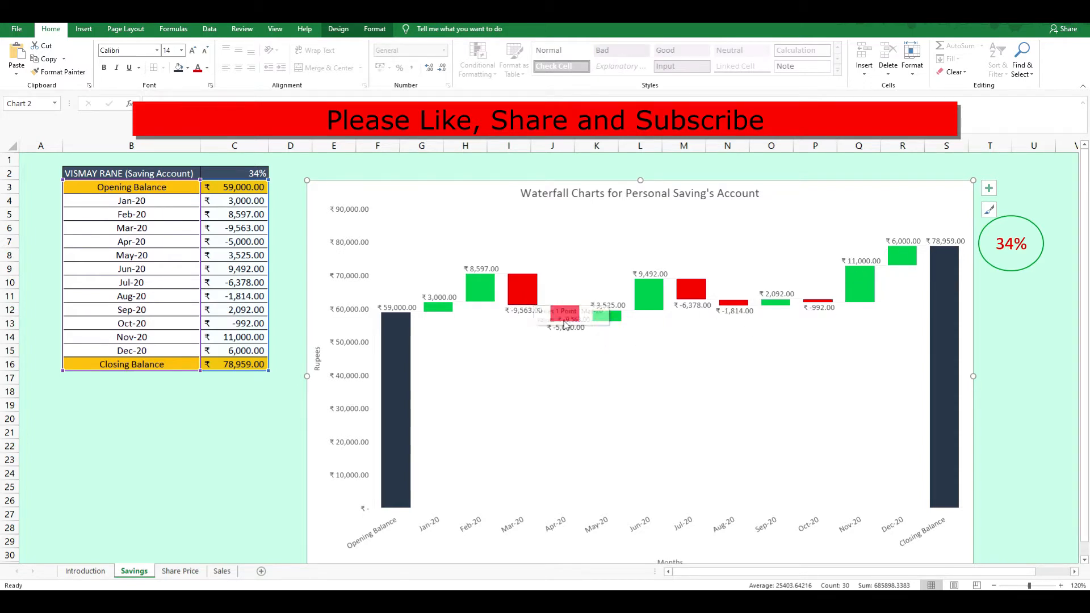
mouse_move(569, 327)
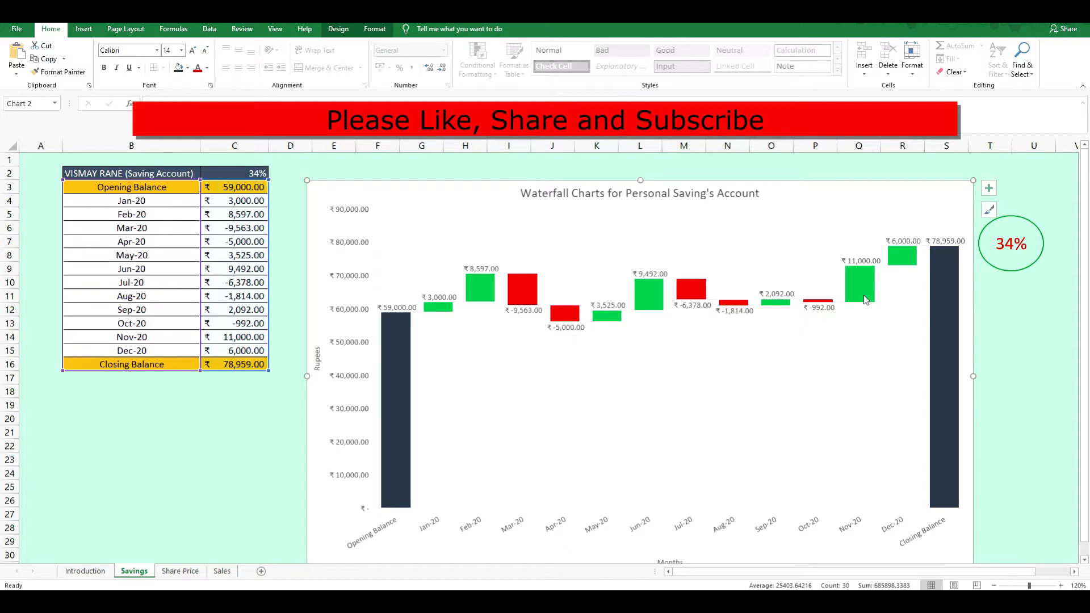
mouse_move(952, 253)
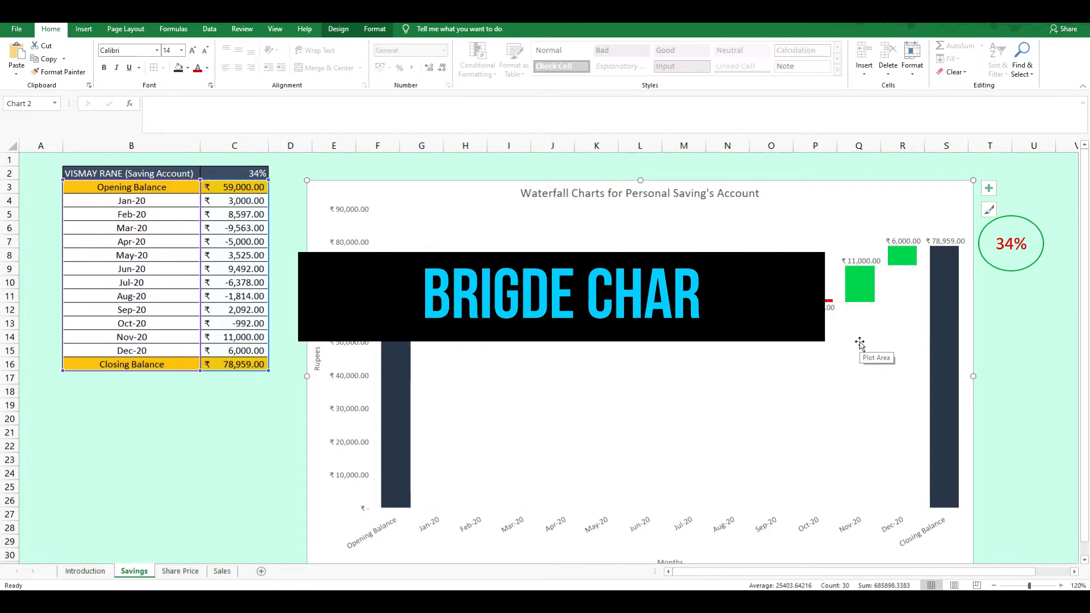
left_click(1001, 267)
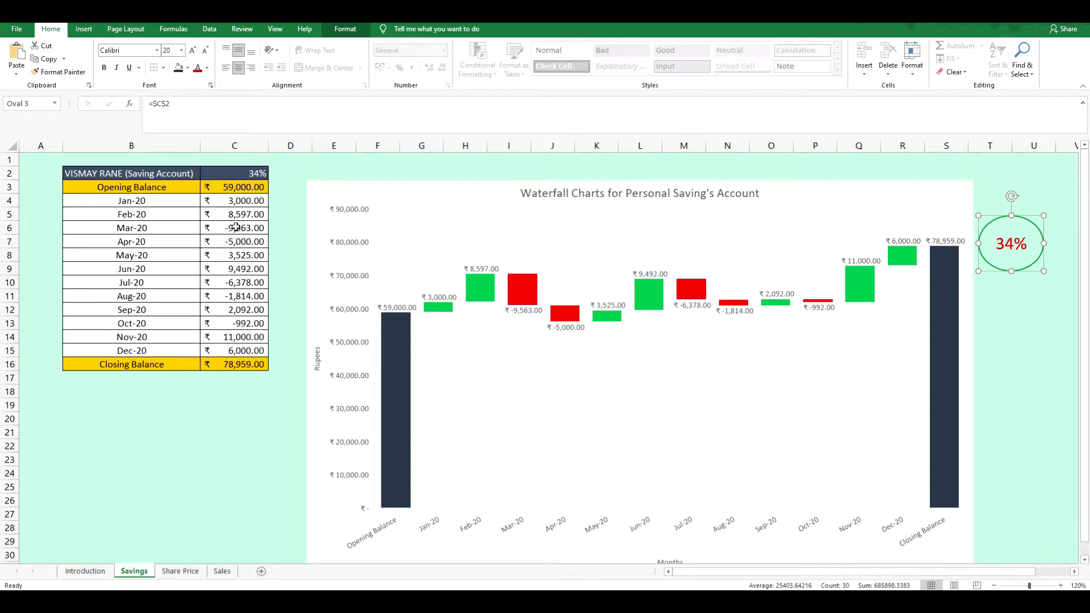
Set the Feb-20 amount in the savings table to 500
left_click(234, 216)
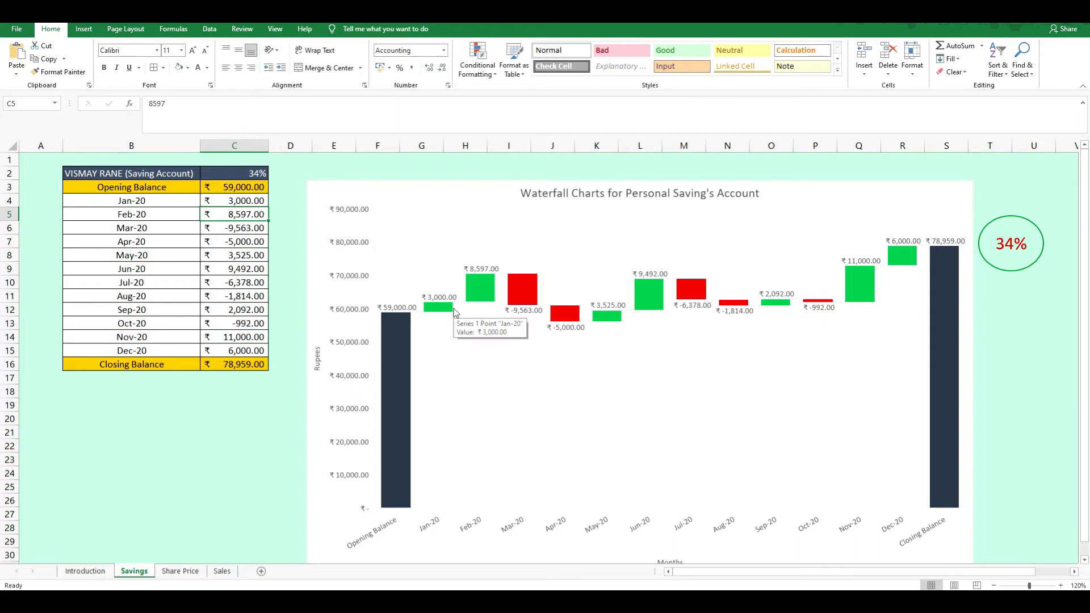
type("500")
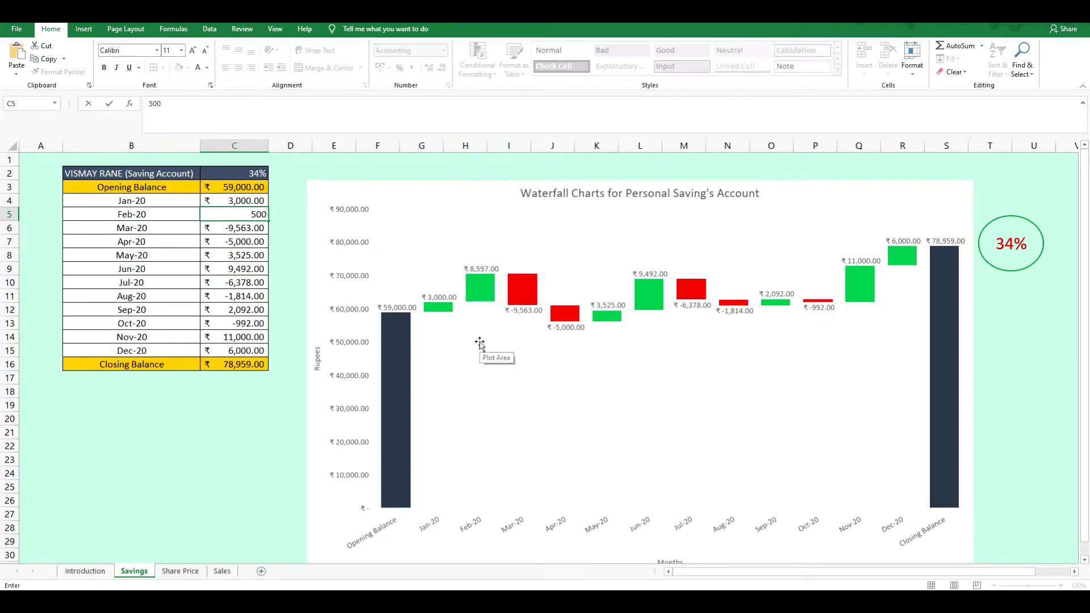
key("Return")
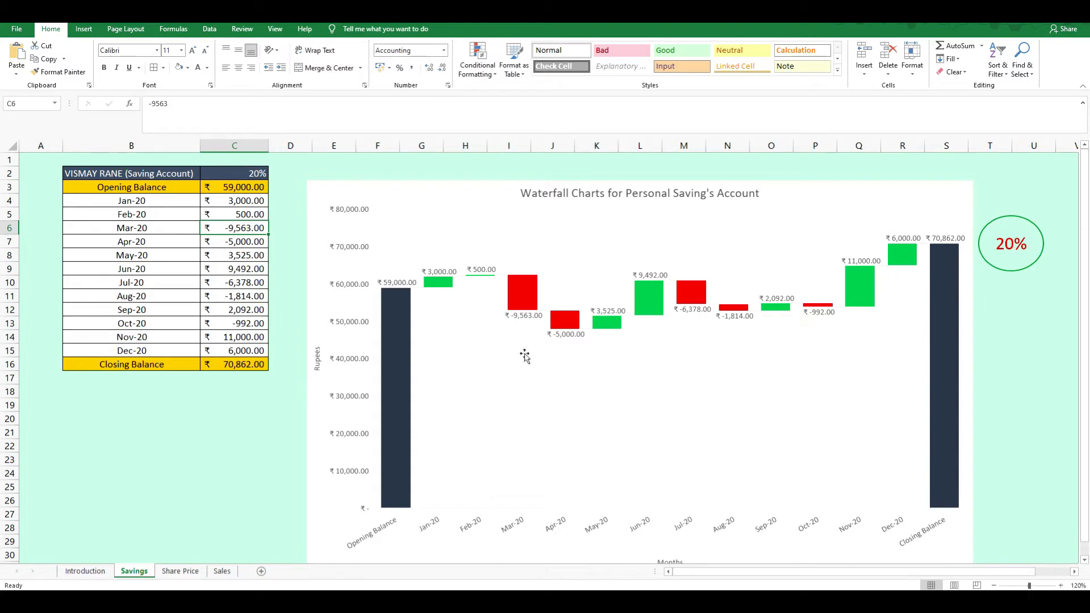
On the Share Price sheet, examine the GPE table's opening balance, monthly final prices and closing balance formula
left_click(180, 571)
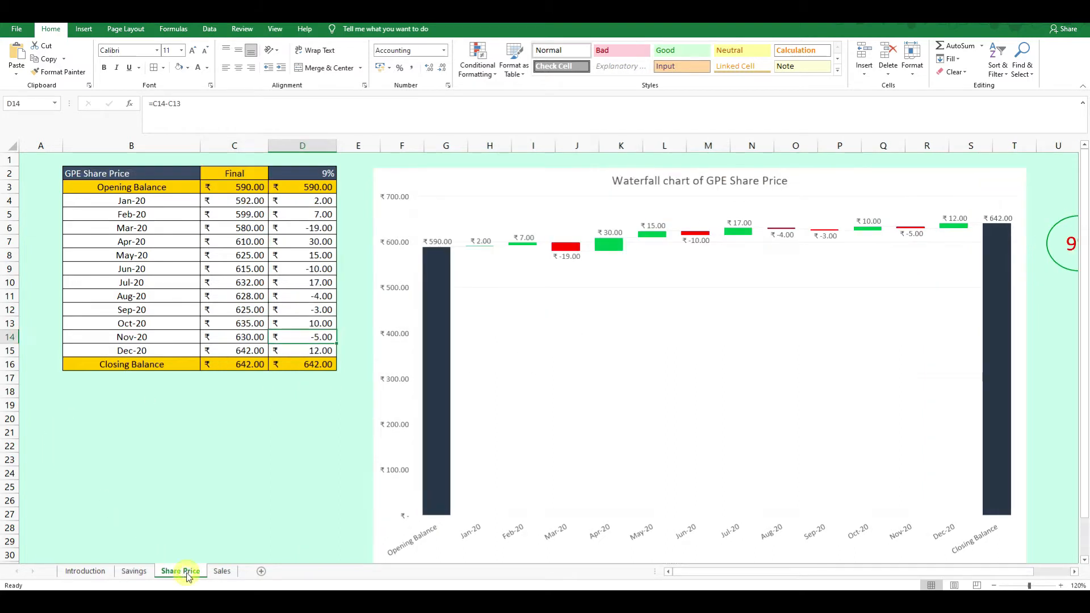
left_click(198, 456)
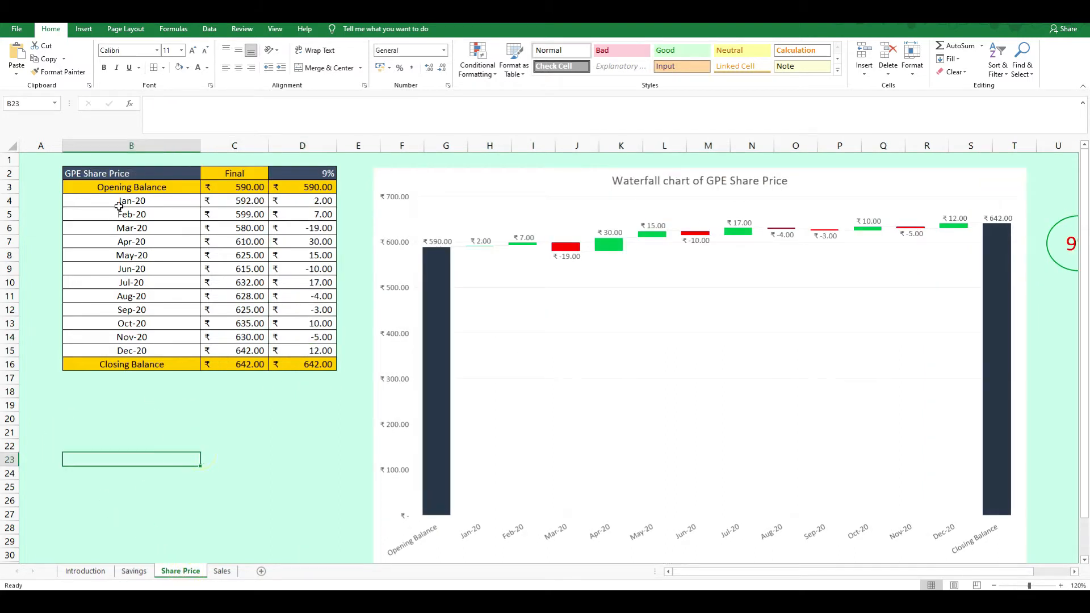
left_click(110, 174)
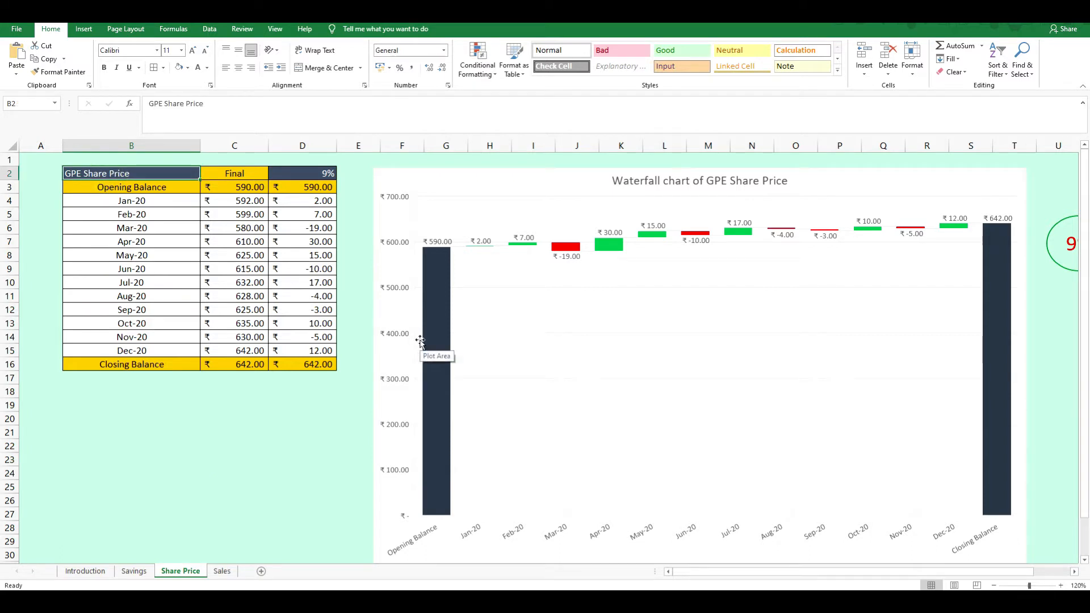
left_click(128, 190)
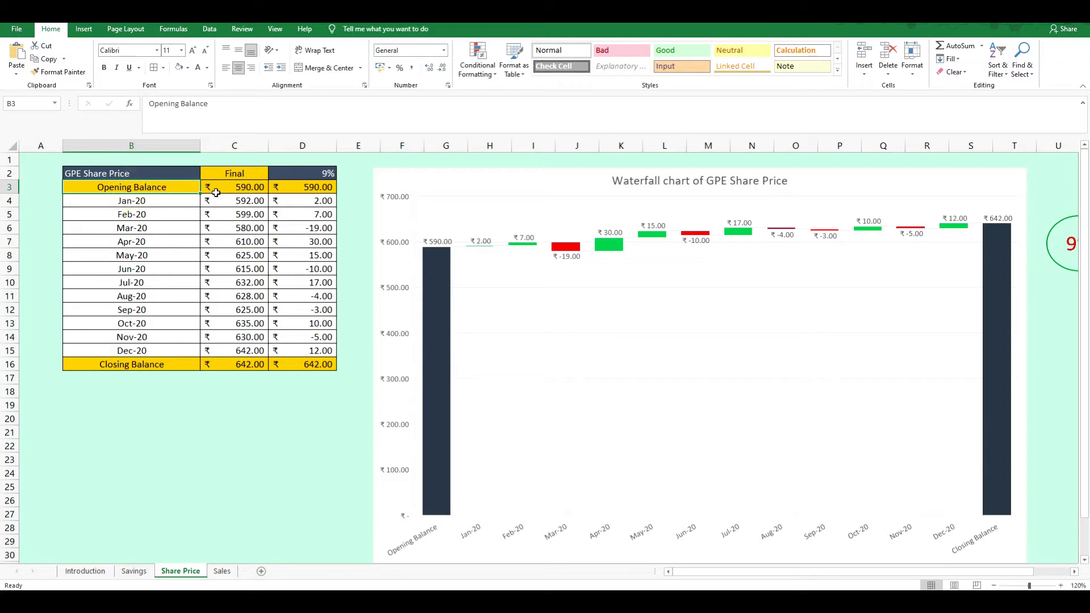
left_click(241, 186)
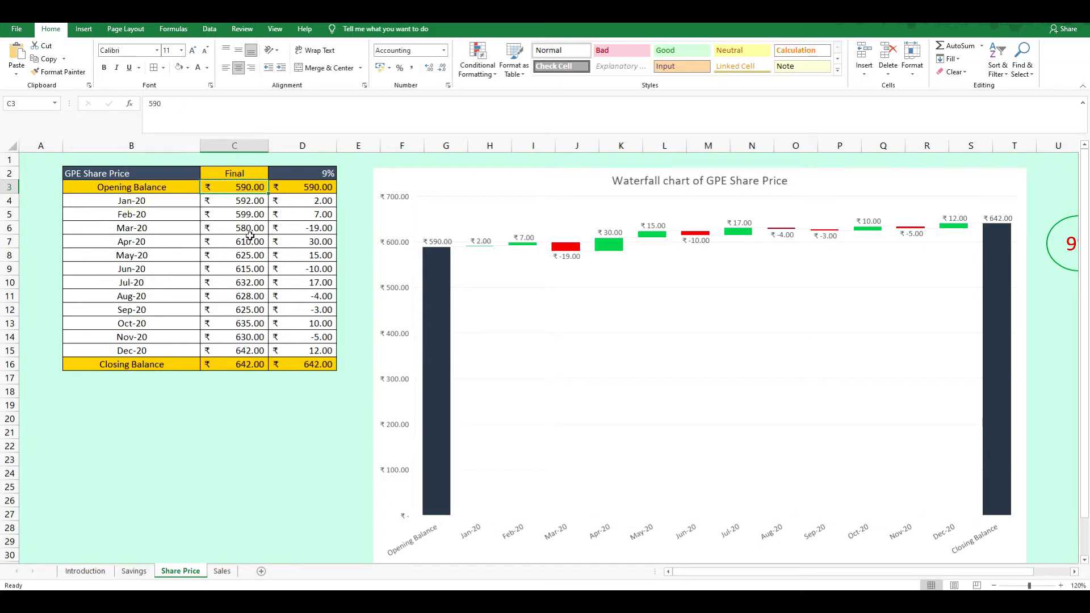
left_click_drag(245, 202, 252, 351)
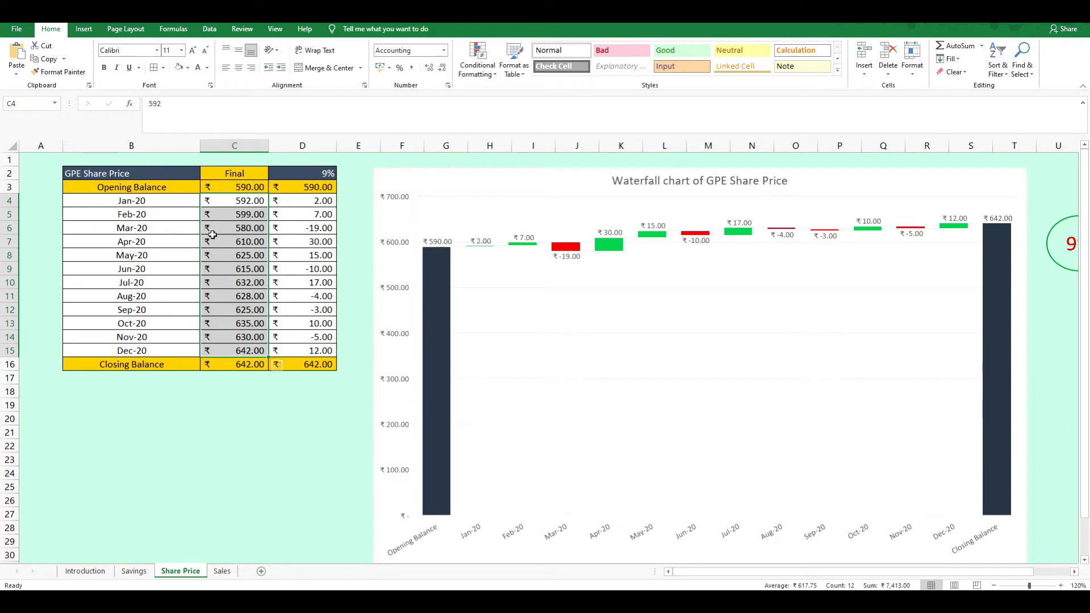
left_click(170, 203)
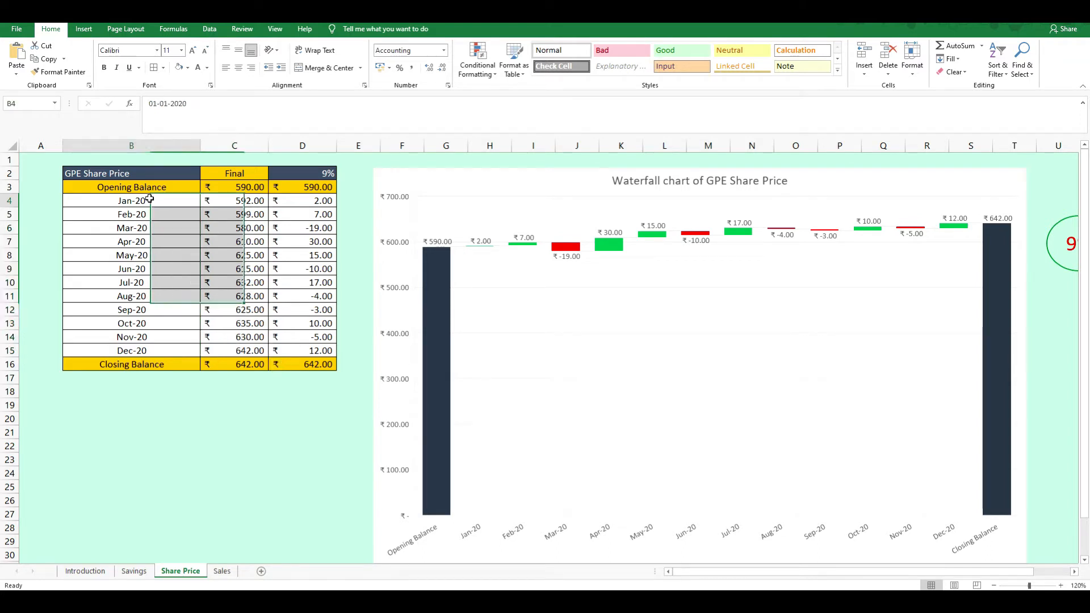
left_click(245, 201)
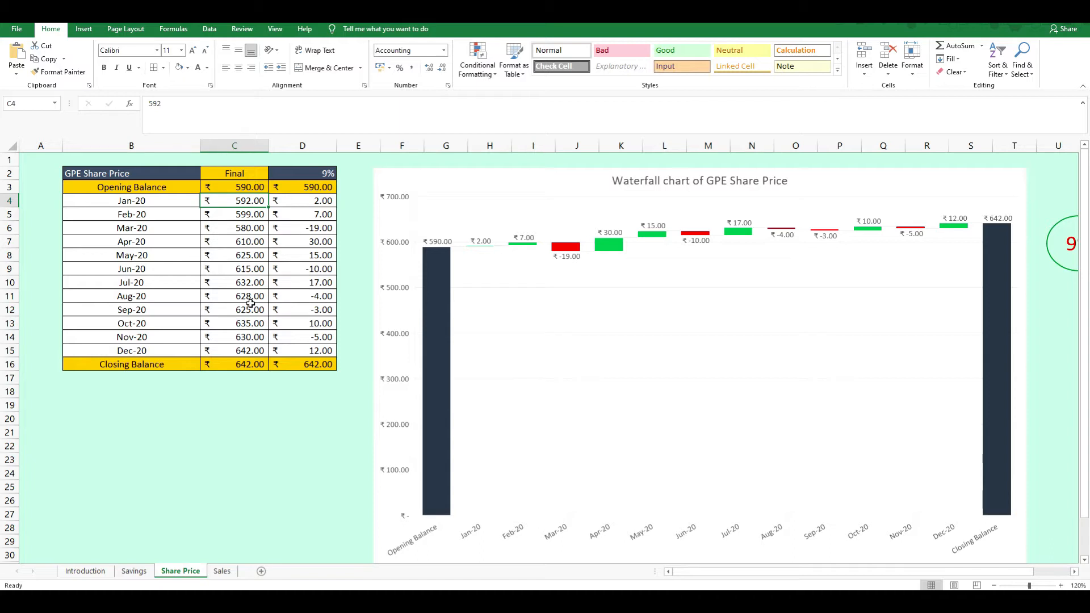
double_click(231, 364)
key("Escape")
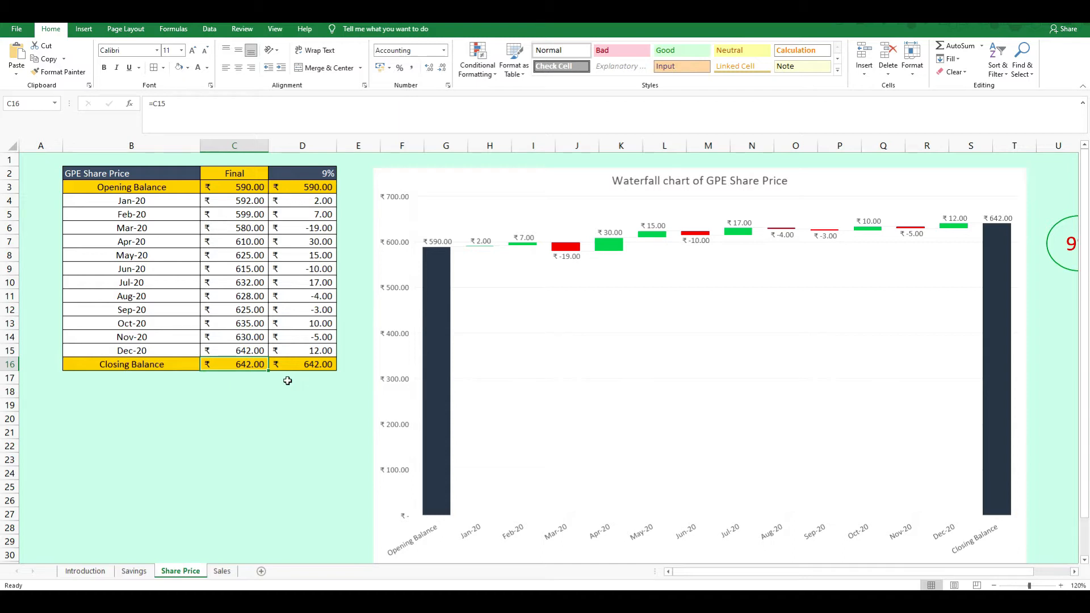
left_click(230, 181)
left_click(244, 362)
Set the Apr-20 final share price to 575 and check its bar in the GPE waterfall chart
mouse_move(822, 573)
left_mouse_down()
mouse_move(846, 572)
mouse_move(837, 571)
left_mouse_up()
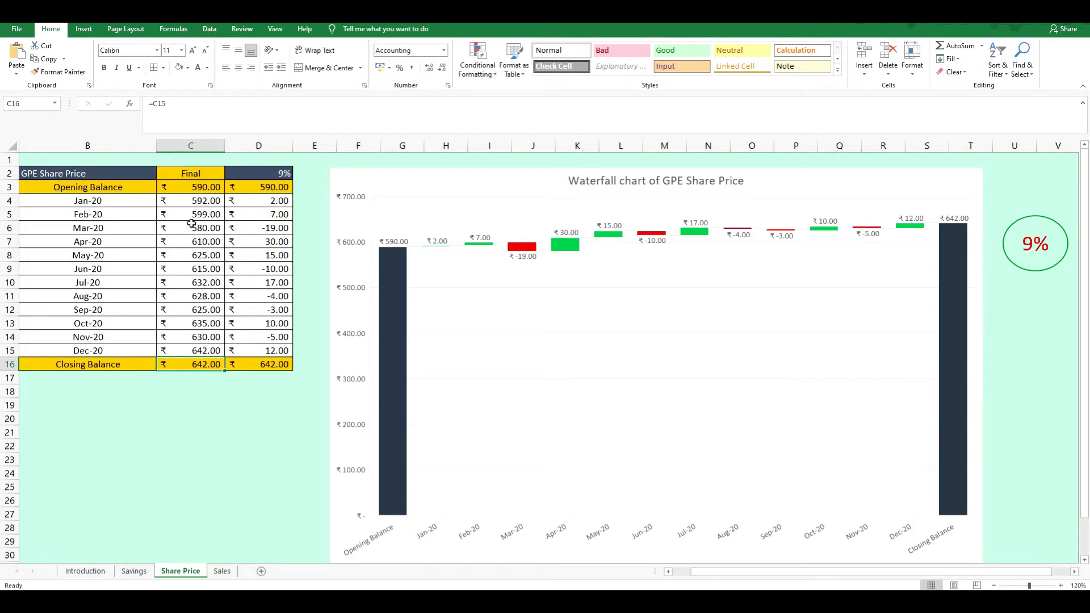
left_click(199, 241)
type("575")
key("Return")
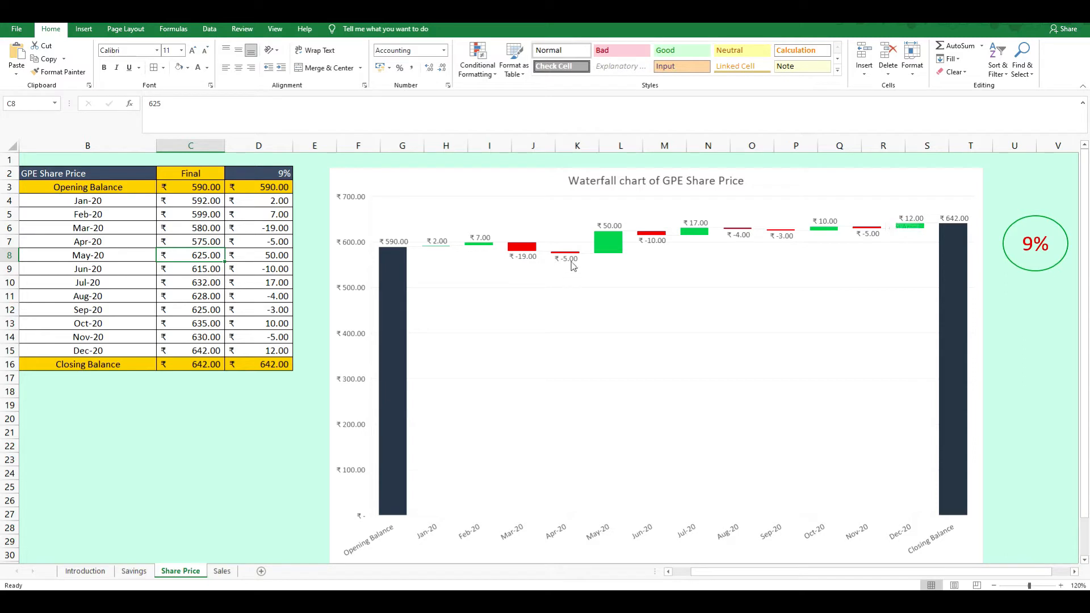
mouse_move(572, 263)
left_click_drag(774, 572, 706, 530)
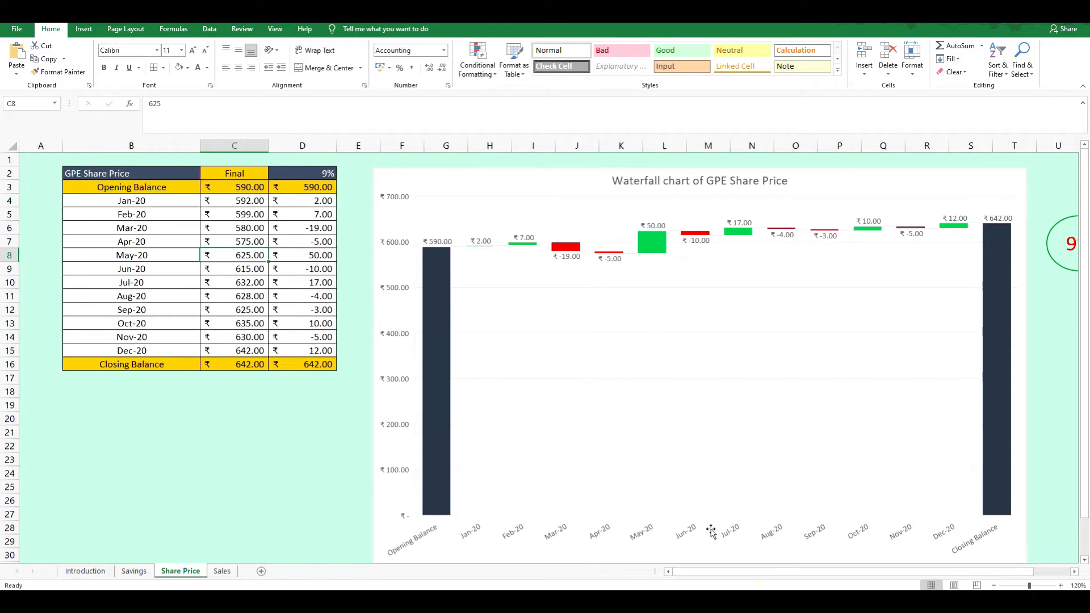
On the Sales sheet, review the Tata Motors table's opening units, months, monthly target, units sold and differences from target
left_click(217, 575)
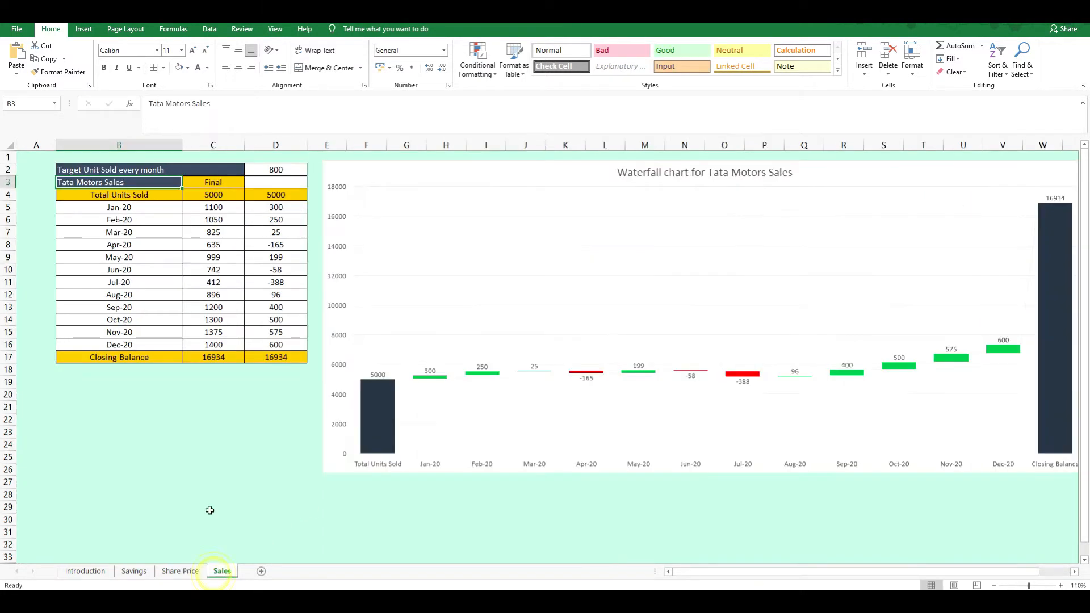
left_click(239, 393)
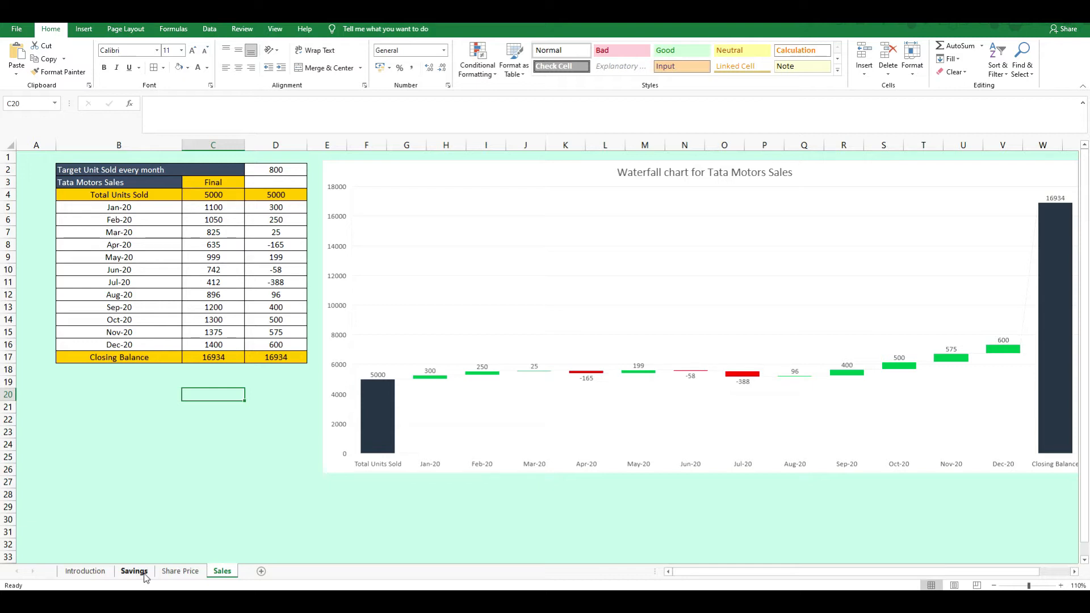
left_click(145, 207)
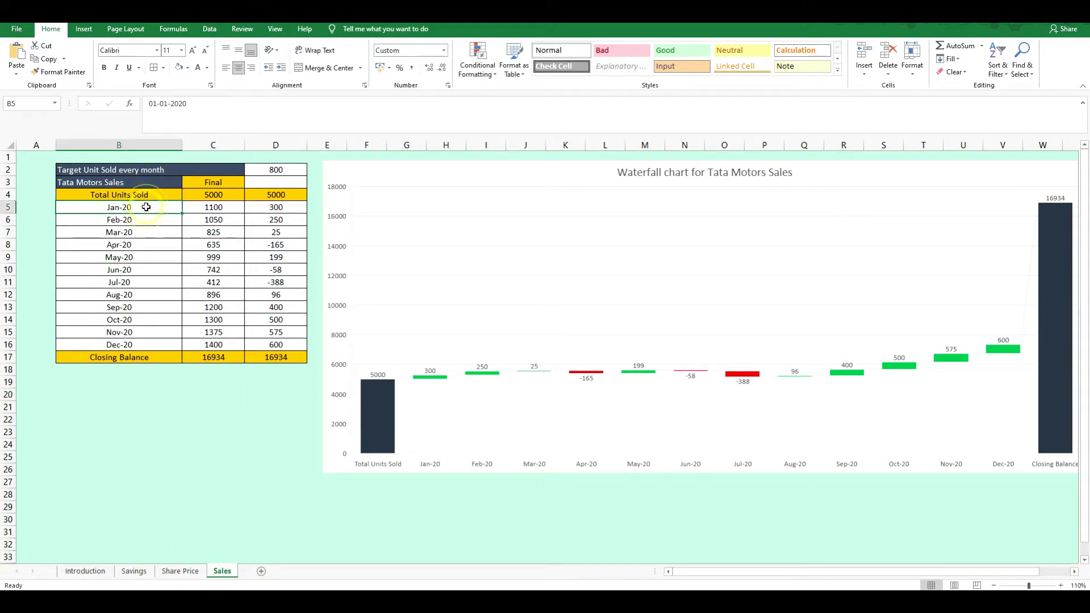
left_click(114, 186)
left_click(210, 194)
left_click_drag(143, 194, 156, 345)
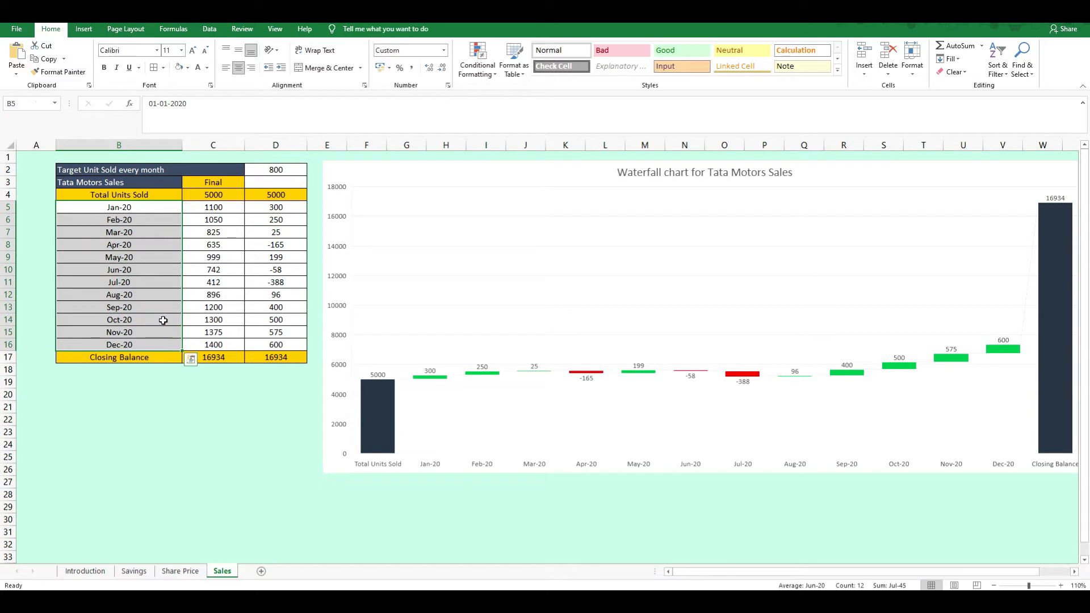
left_click(275, 169)
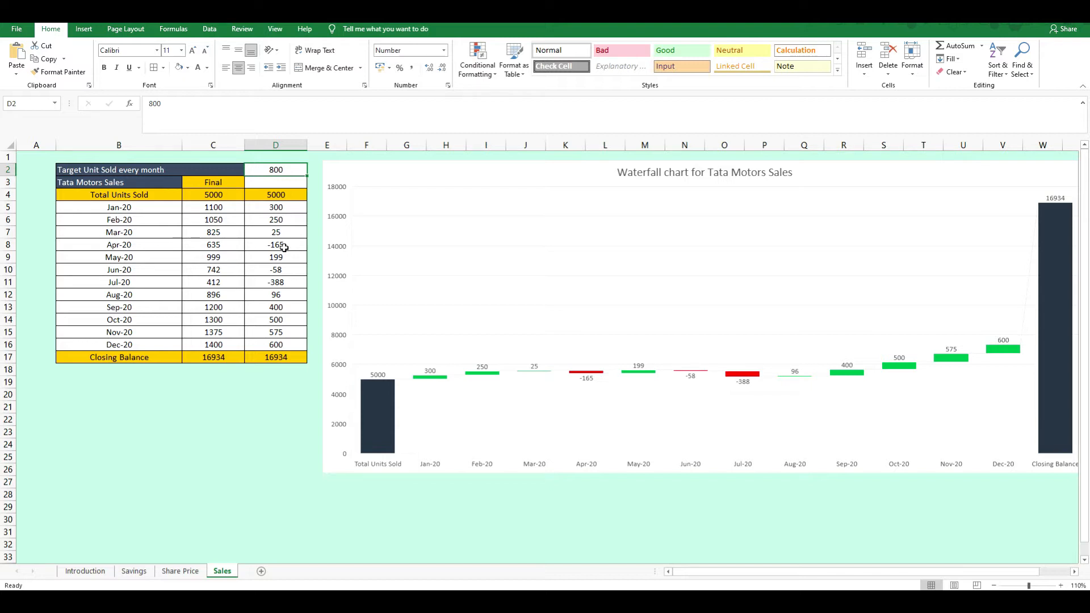
left_click_drag(227, 208, 227, 350)
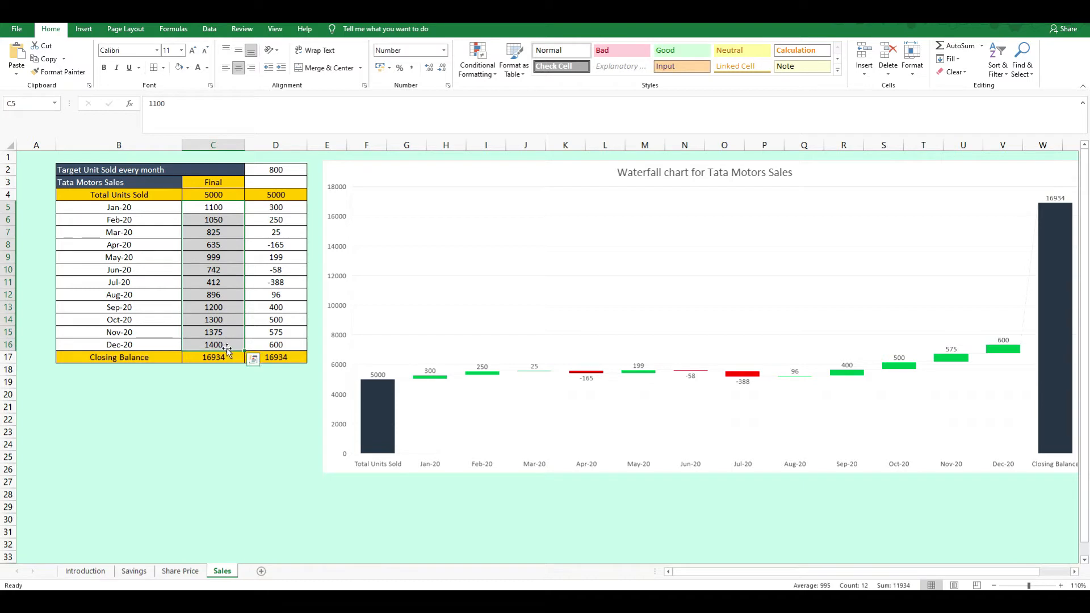
left_click_drag(284, 207, 284, 349)
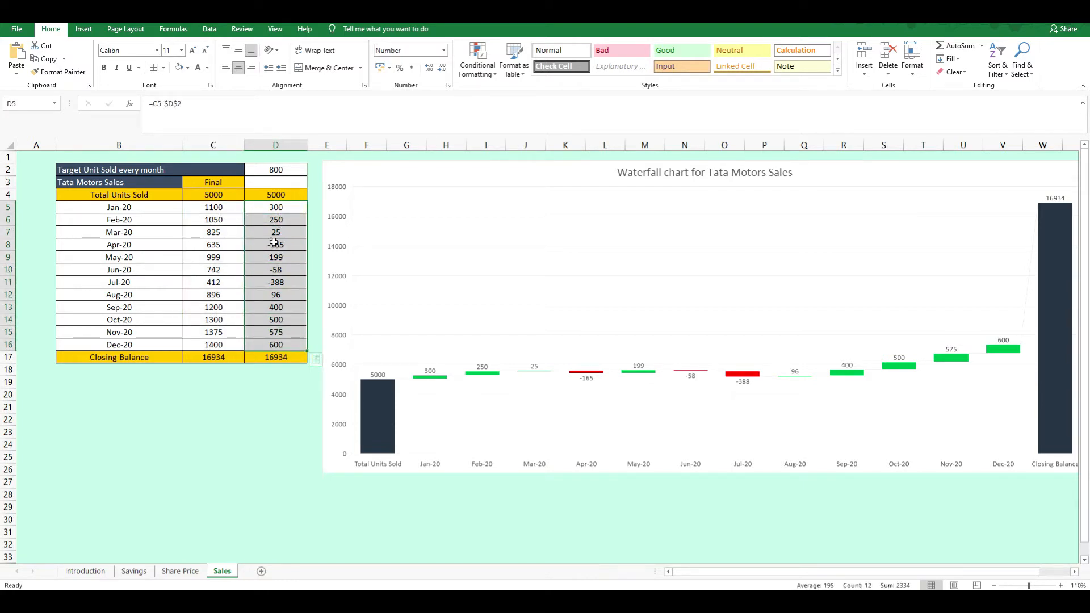
Inspect how the Jan-20 difference is calculated from units sold and target, and examine the Jan-20 and Apr-20 chart bars
left_click(283, 210)
left_click(202, 208)
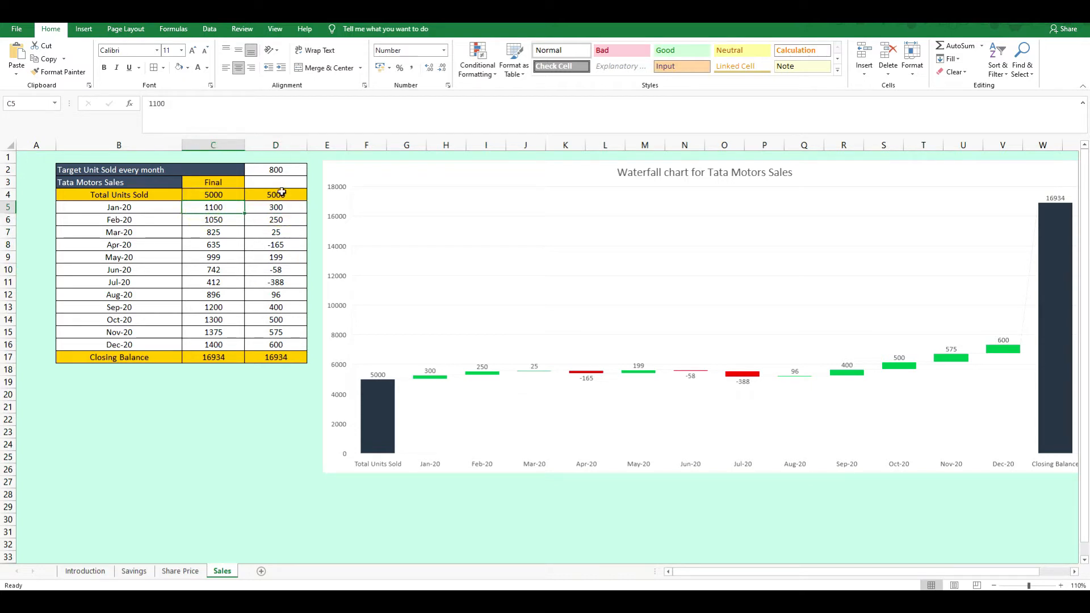
left_click(284, 171)
left_click(275, 207)
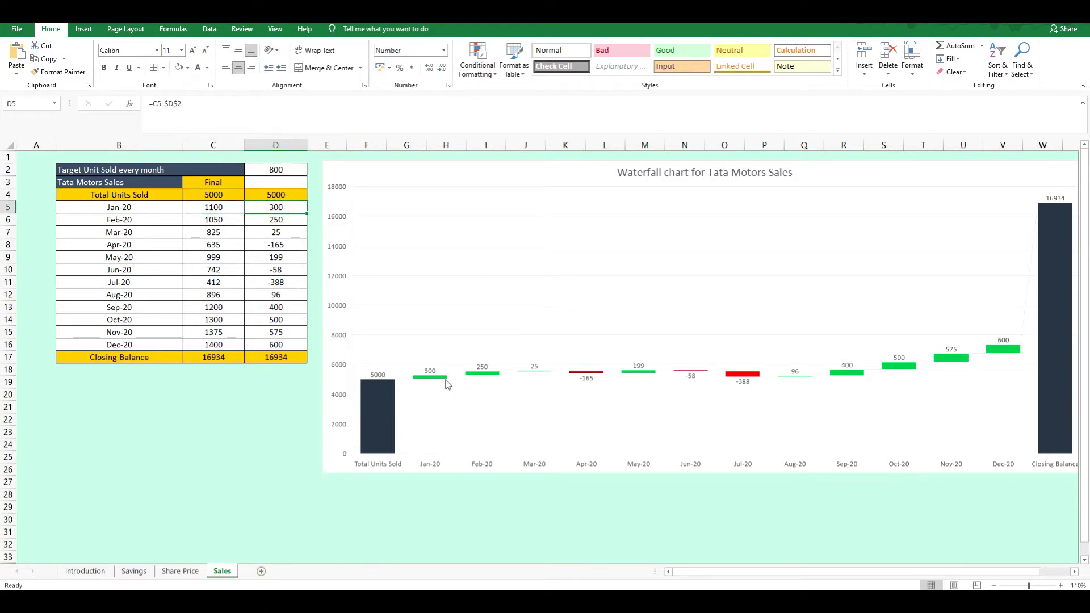
mouse_move(435, 382)
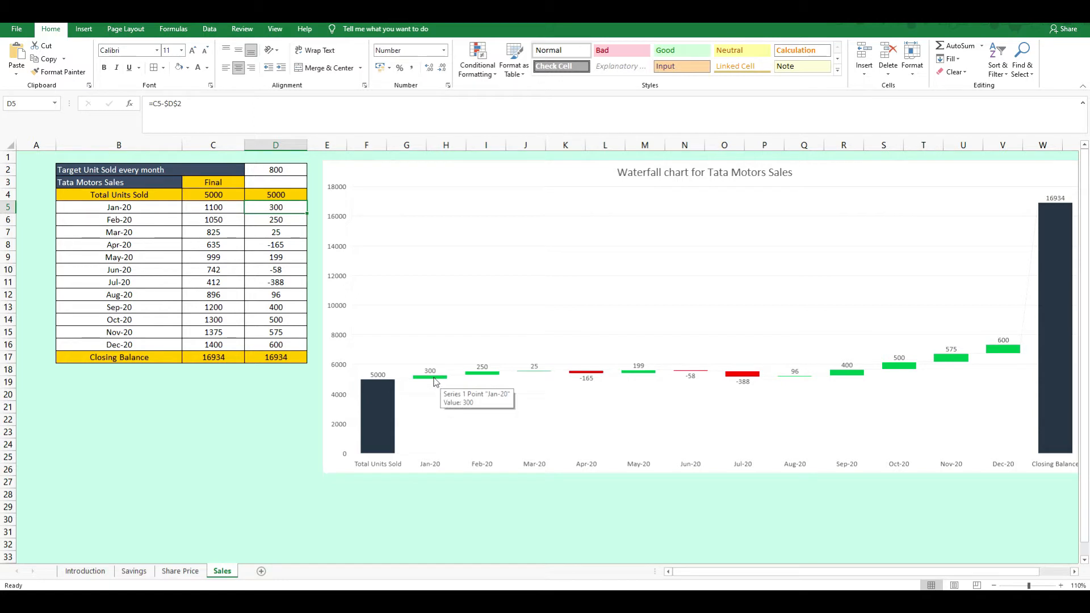
mouse_move(588, 381)
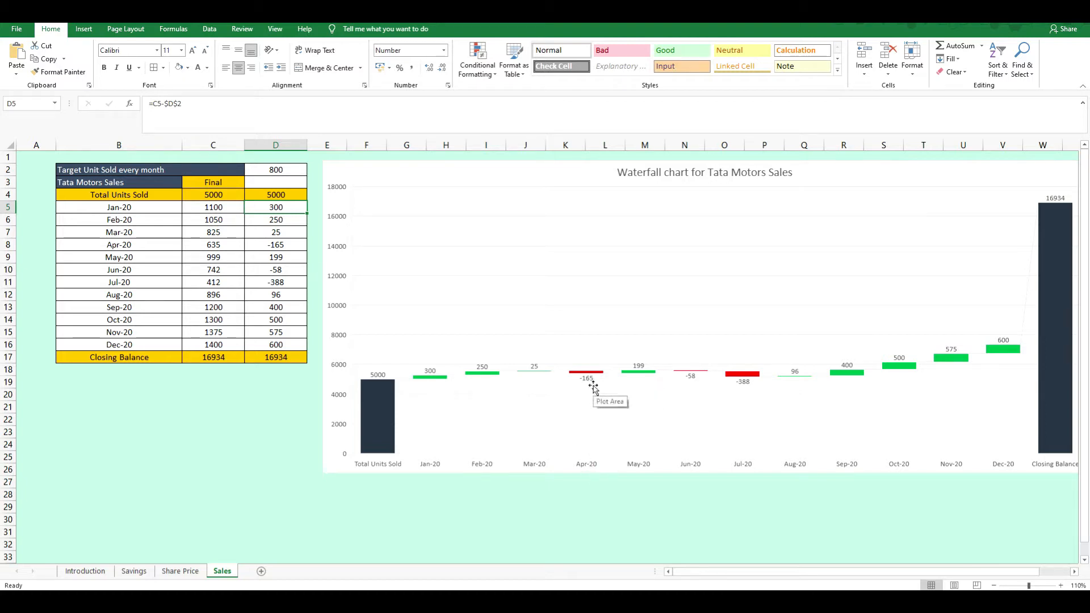
Compare the example charts across the Savings, Share Price and Sales sheets, returning to the Savings sheet
mouse_move(867, 575)
left_mouse_down()
mouse_move(902, 571)
mouse_move(861, 571)
left_mouse_up()
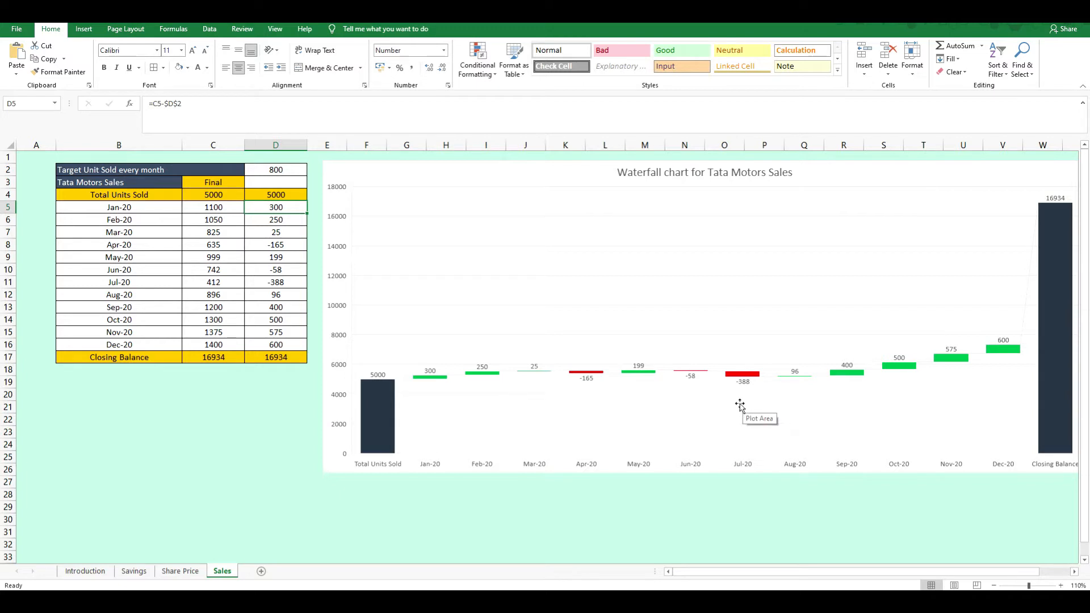
left_click(134, 571)
left_click(180, 571)
left_click(224, 571)
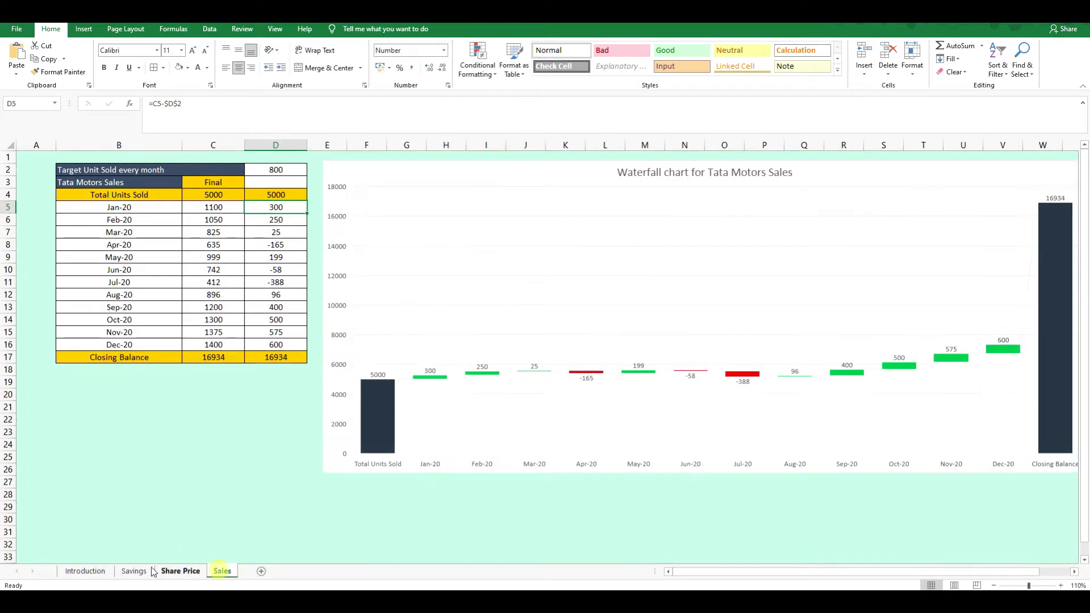
left_click(134, 571)
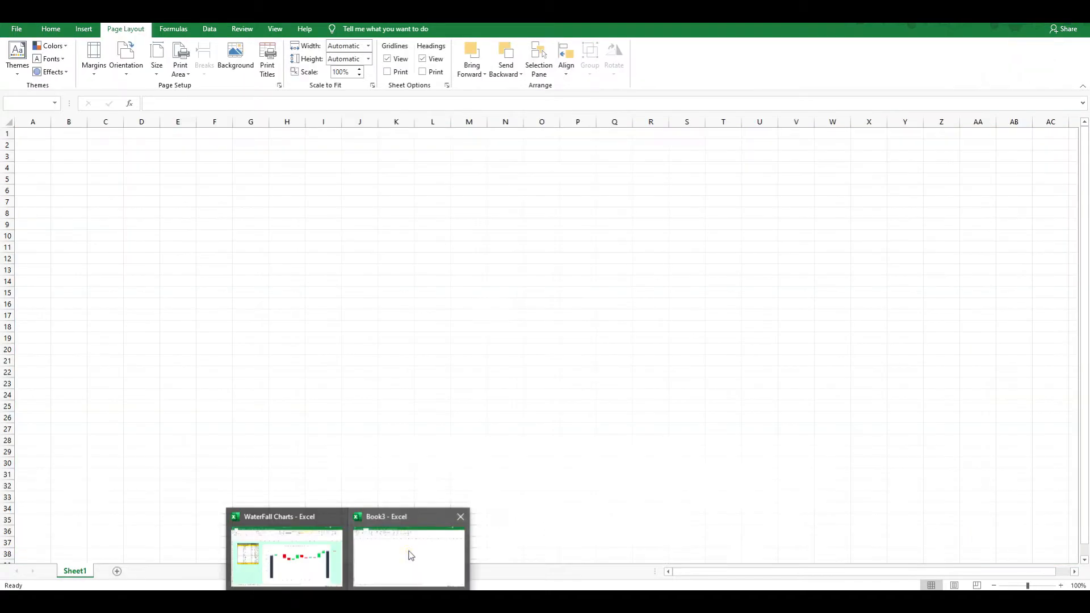
Copy the savings account table B2:C16 from the WaterFall Charts workbook into cell B2 of the blank Book3 workbook
left_click(409, 554)
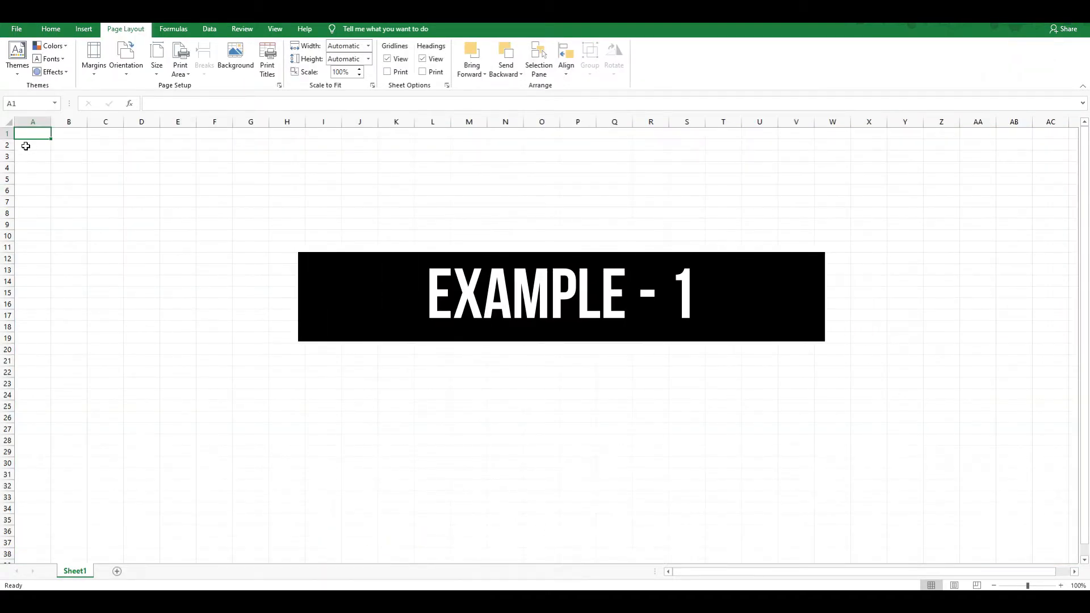
key("alt+Tab")
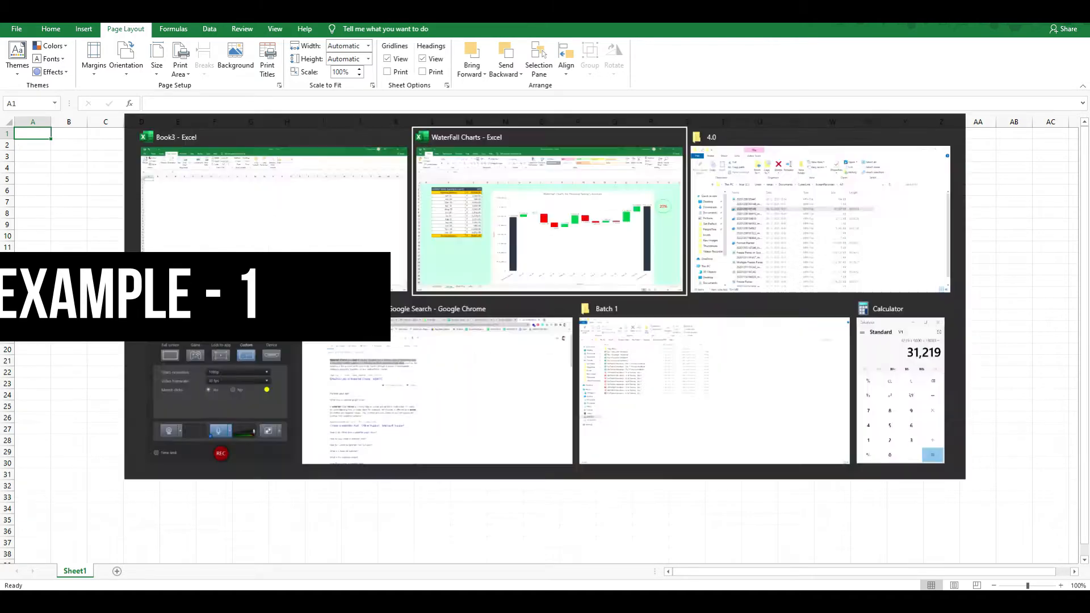
left_click_drag(143, 173, 240, 364)
key("ctrl+c")
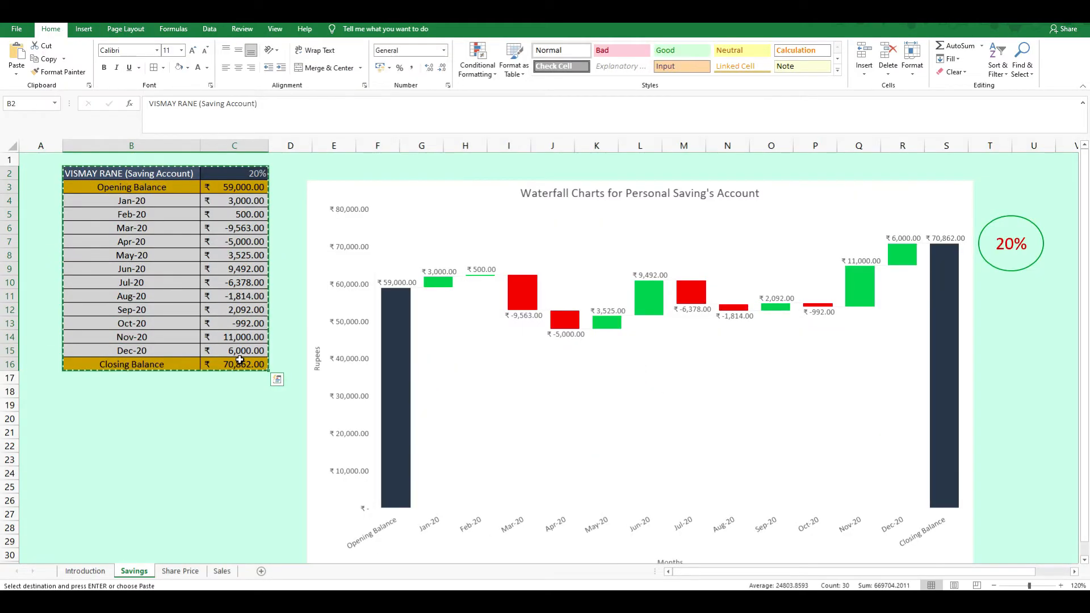
key("alt+Tab")
left_click(70, 144)
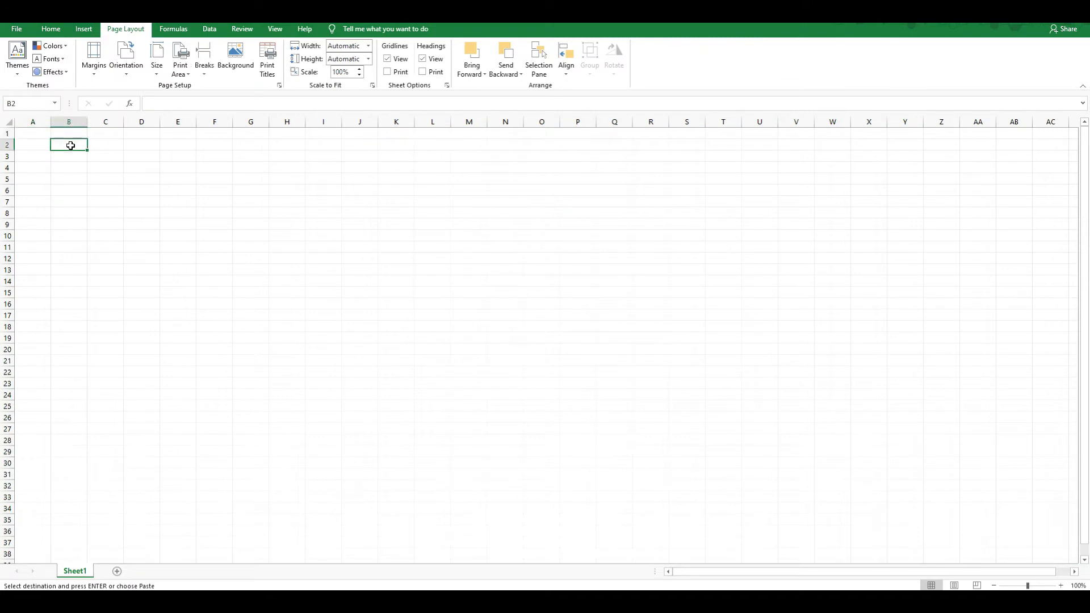
key("ctrl+v")
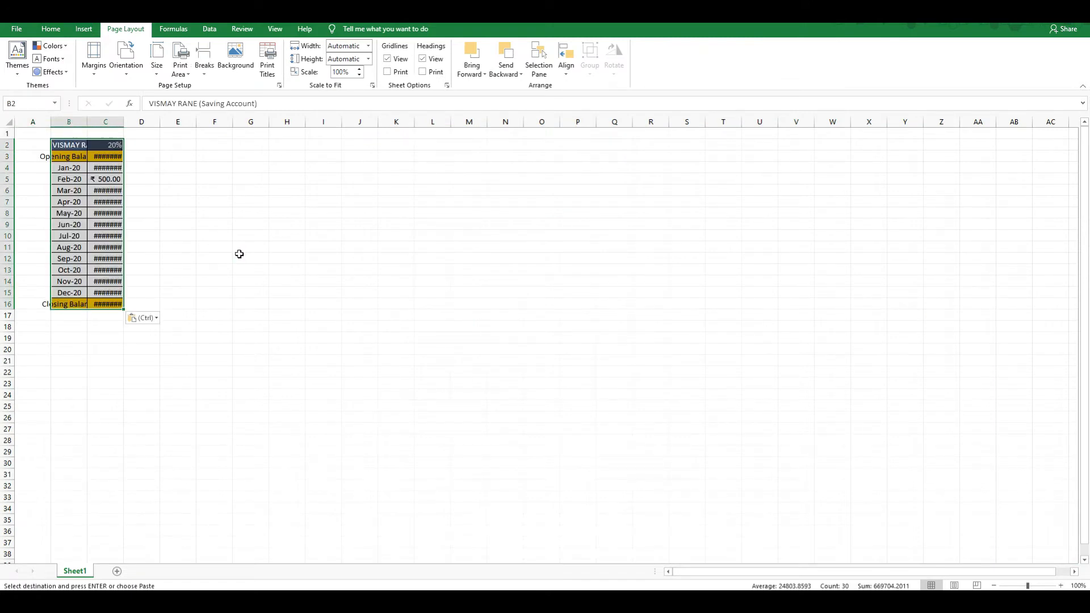
Autofit all columns of Sheet1 so the pasted savings table's labels and amounts fit
left_click(9, 123)
left_click_drag(54, 120, 54, 119)
double_click(54, 120)
left_click(261, 202)
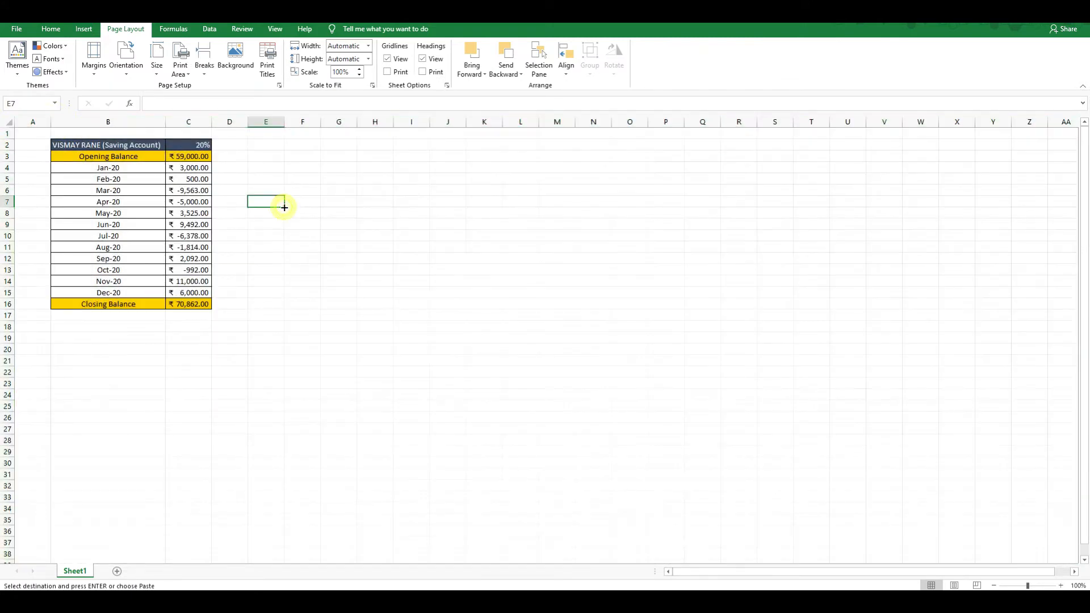
left_click(193, 215)
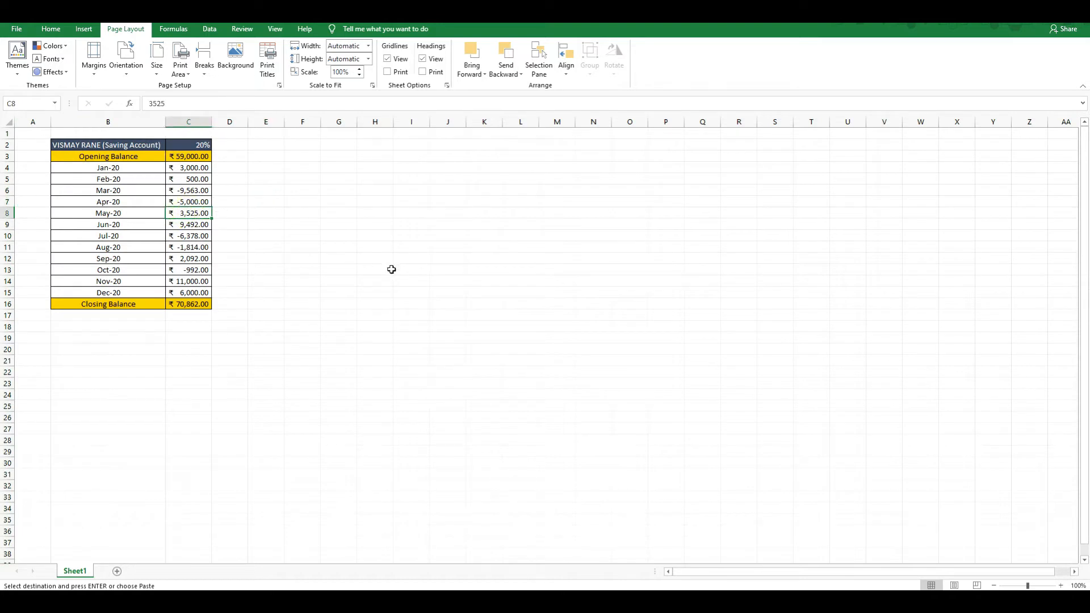
left_click(390, 269)
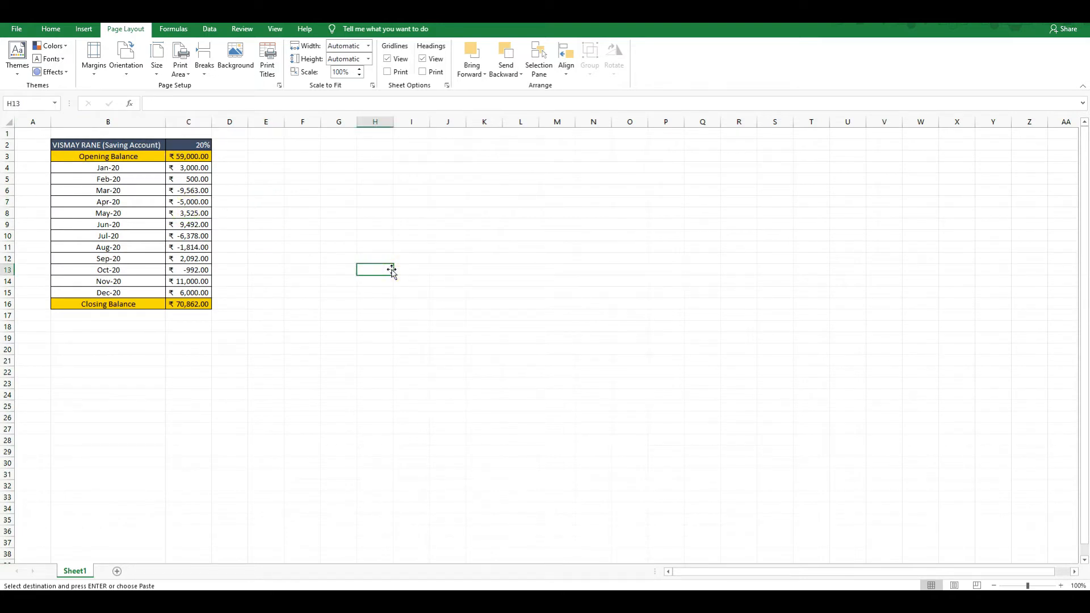
Zoom the sheet to 130% and autofit column C to its amounts
left_click(1061, 585)
left_click(1061, 585)
left_click(1062, 586)
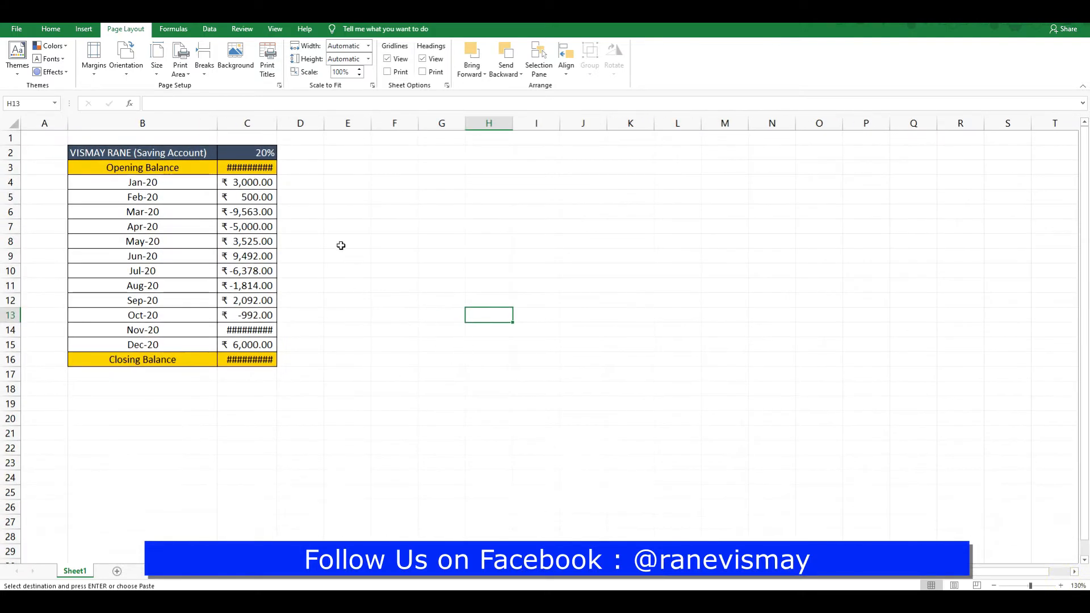
double_click(277, 123)
Clear the percentage formula from header cell C2 and set the opening balance to 45000
left_click(259, 152)
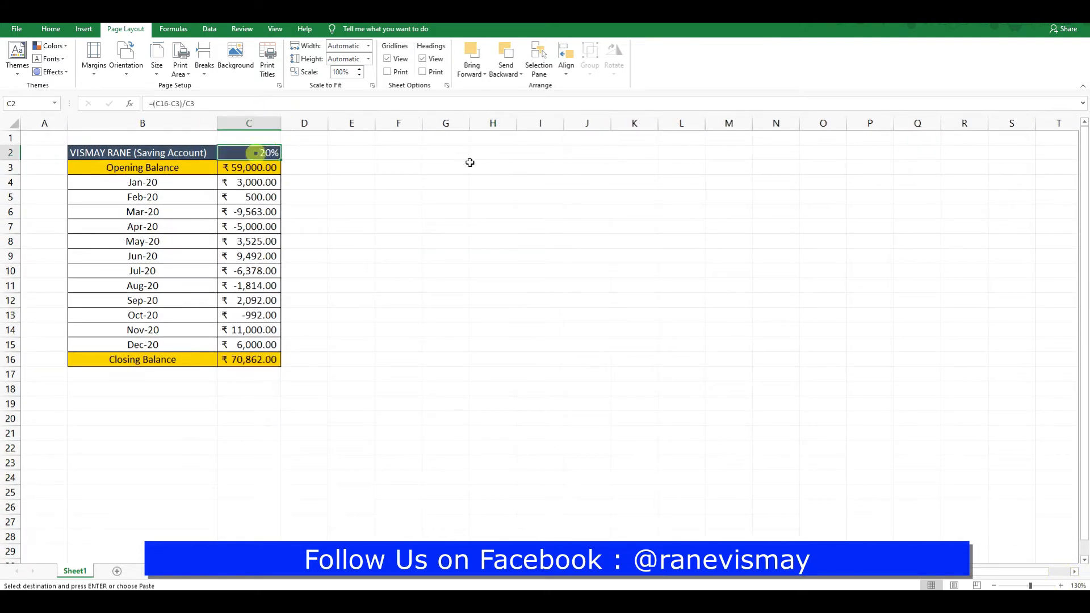
key("Delete")
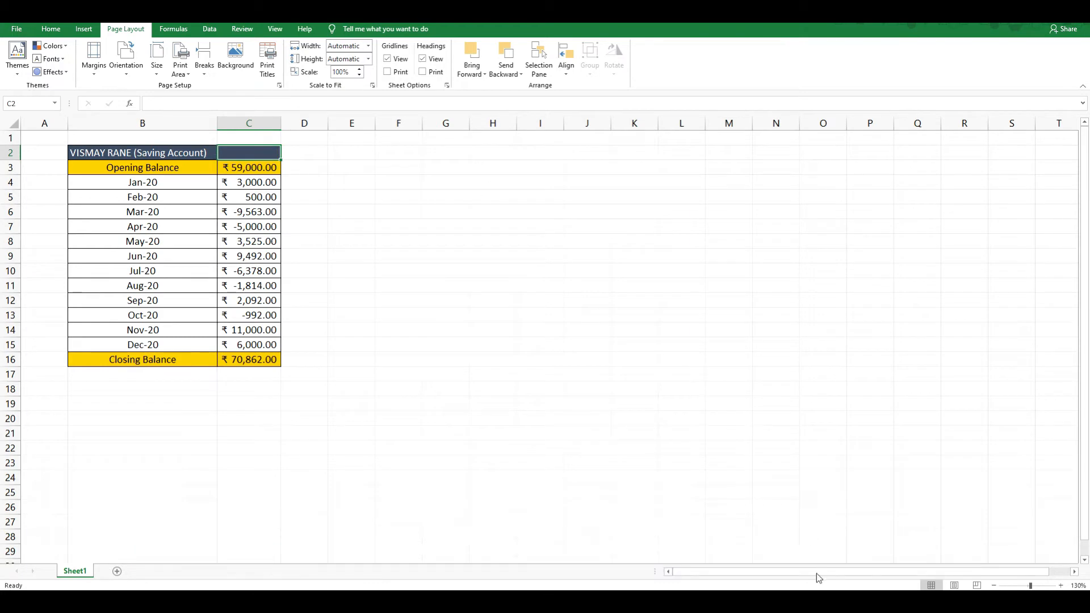
scroll(818, 575, "right", 1)
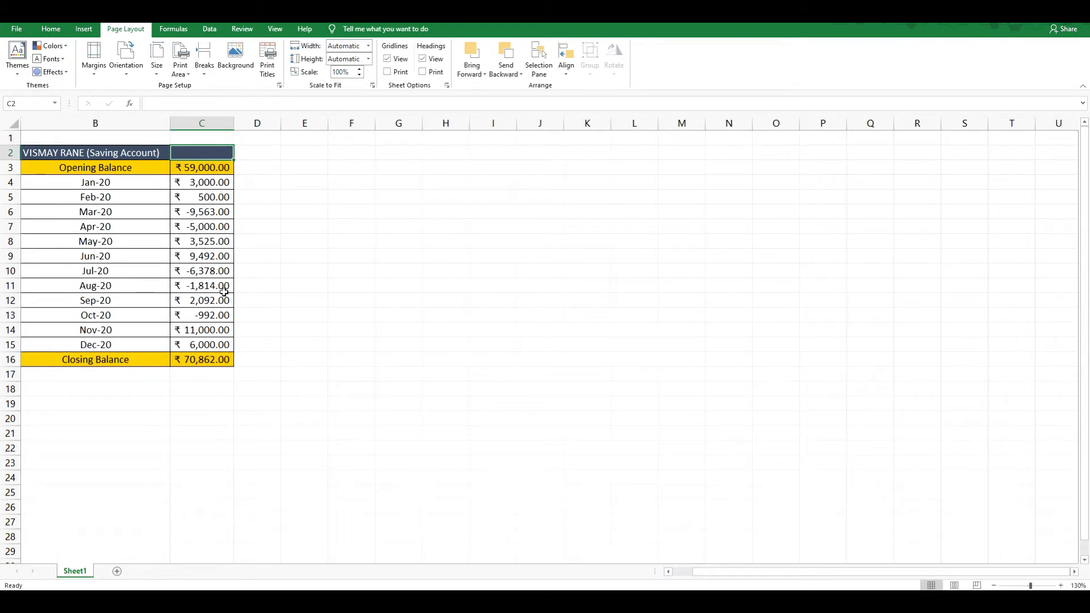
left_click(186, 167)
type("45000")
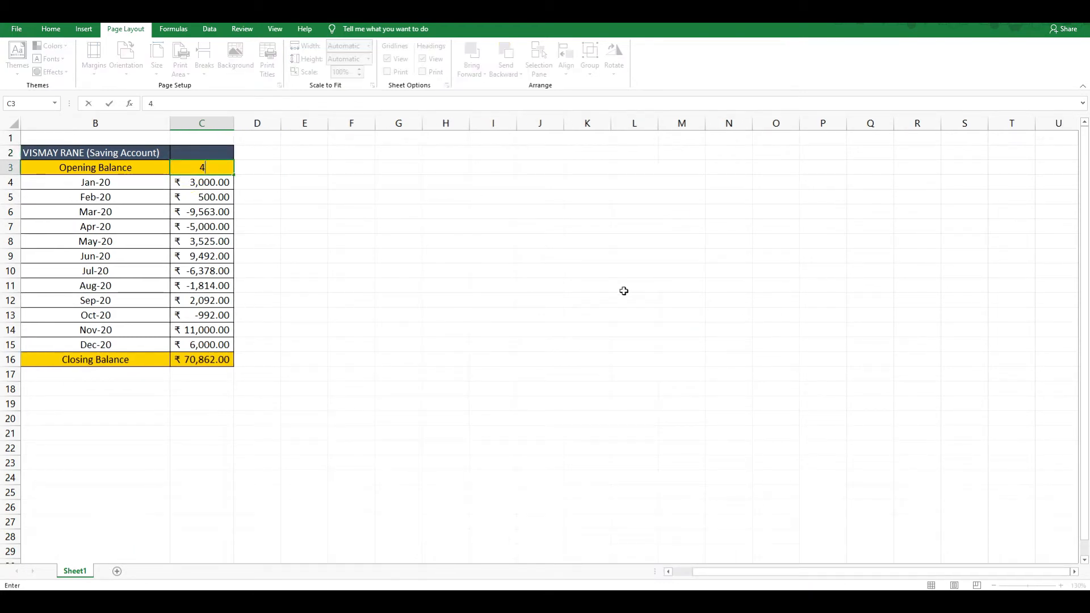
key("Return")
Set the Jan-20 amount to 2500 and the Feb-20 amount to 1564
key("F2")
key("BackSpace")
key("BackSpace")
key("BackSpace")
key("BackSpace")
type("2500")
key("Return")
type("1564")
key("Return")
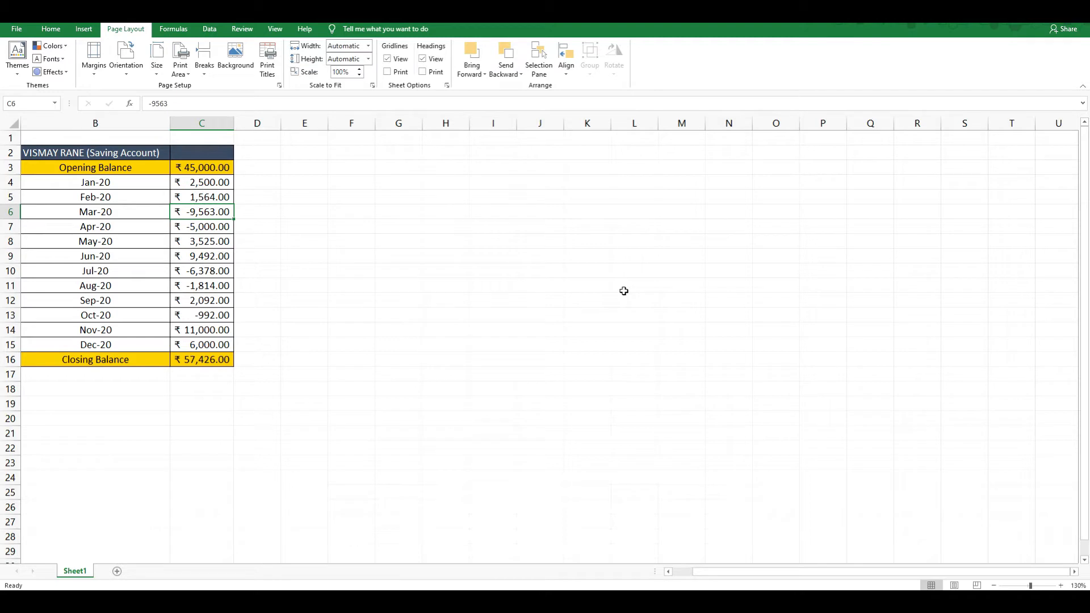
Set the Mar-20 amount to -8576, Apr-20 to 2568 and May-20 to -3564
type("-8576")
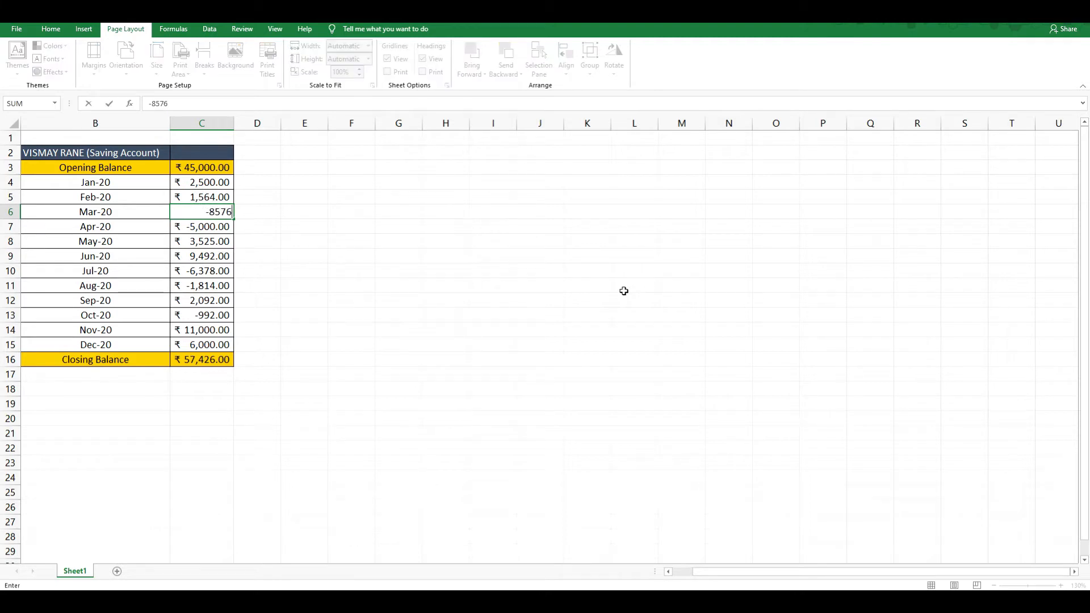
key("Return")
type("250")
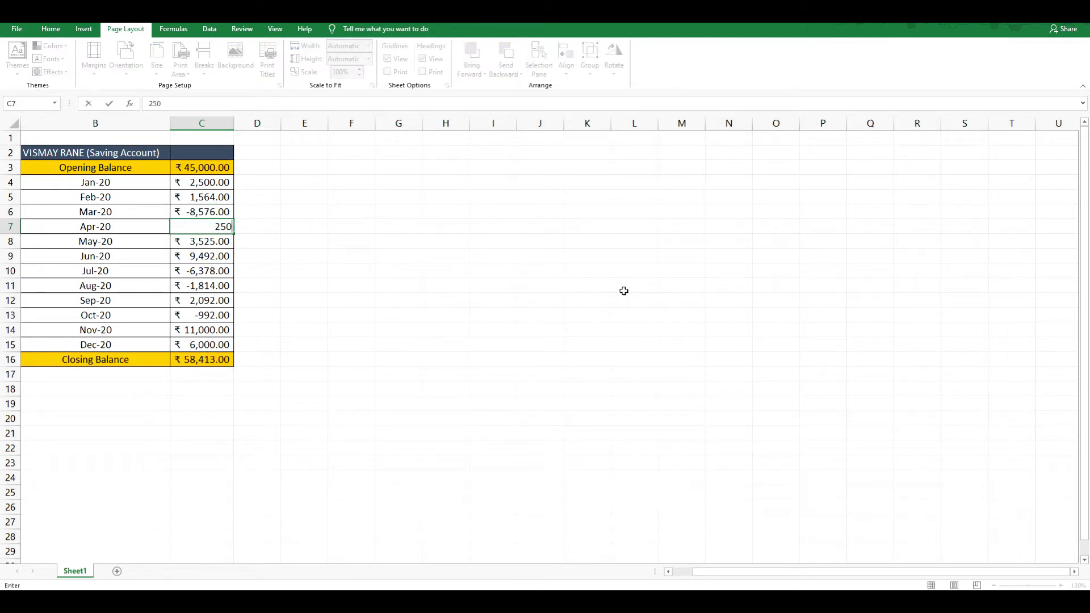
key("Return")
type("-3564")
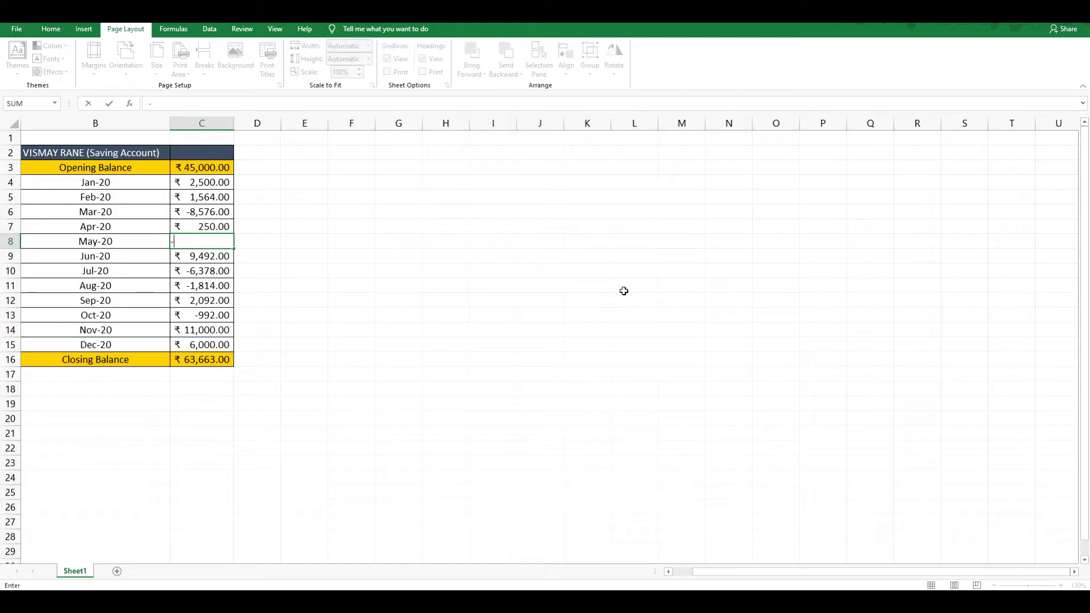
key("Return")
key("Up")
key("Up")
type("2,568")
key("Return")
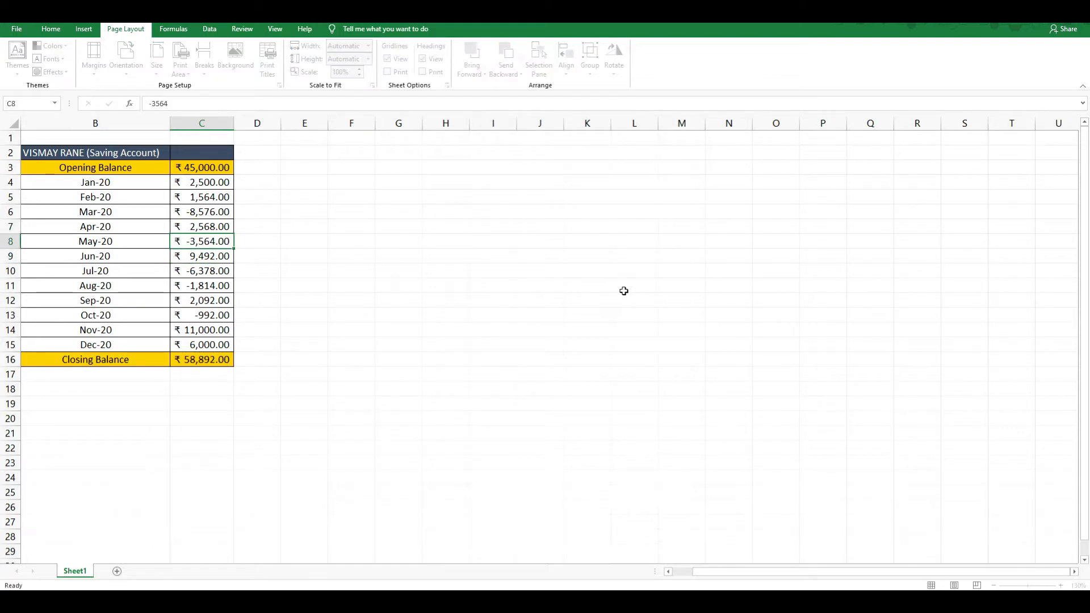
Inspect the cell range summed by the closing balance formula in C16
key("Down")
key("ctrl+Down")
key("F2")
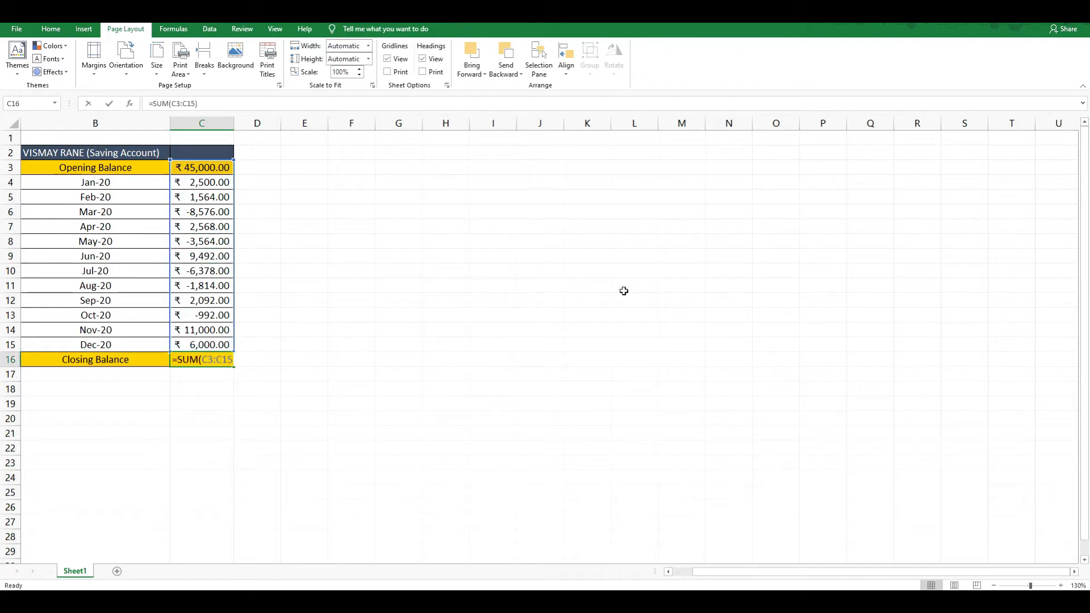
key("Escape")
Review the savings amounts in column C from the opening balance through the months to the closing balance
key("ctrl+Up")
key("Down")
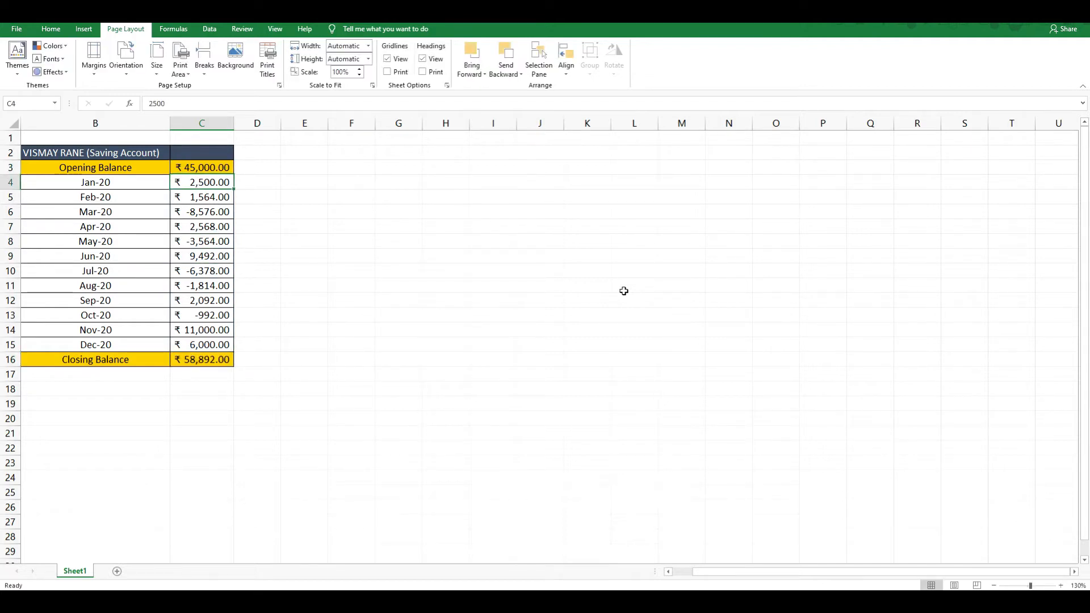
key("shift+Right")
key("shift+Left")
key("Down")
key("Down")
key("Down")
key("Down")
key("Down")
key("Down")
key("Down")
key("Down")
key("Down")
key("Down")
key("Down")
key("Down")
key("Down")
key("Down")
key("Up")
key("Up")
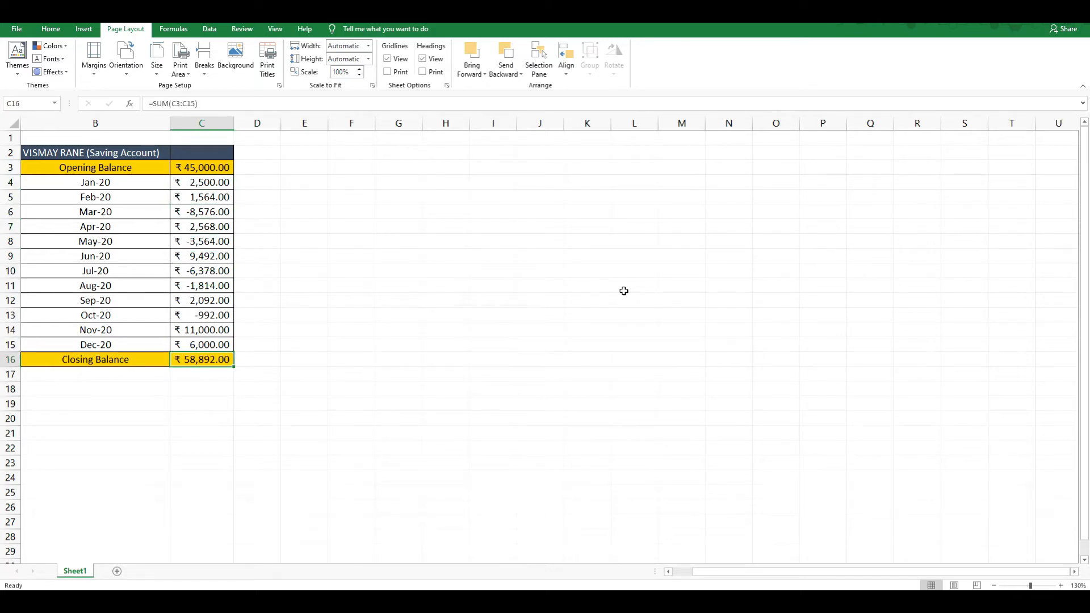
Clear the closing balance in C16 and re-enter it as =SUM(C3:C15)
key("Delete")
type("=sum")
key("Tab")
key("Up")
key("shift+Up")
key("shift+Up")
key("shift+Up")
key("shift+Up")
key("shift+Up")
key("shift+Up")
key("shift+Up")
key("shift+Up")
key("shift+Up")
key("shift+Up")
key("shift+Up")
key("shift+Up")
key("shift+Up")
key("shift+Down")
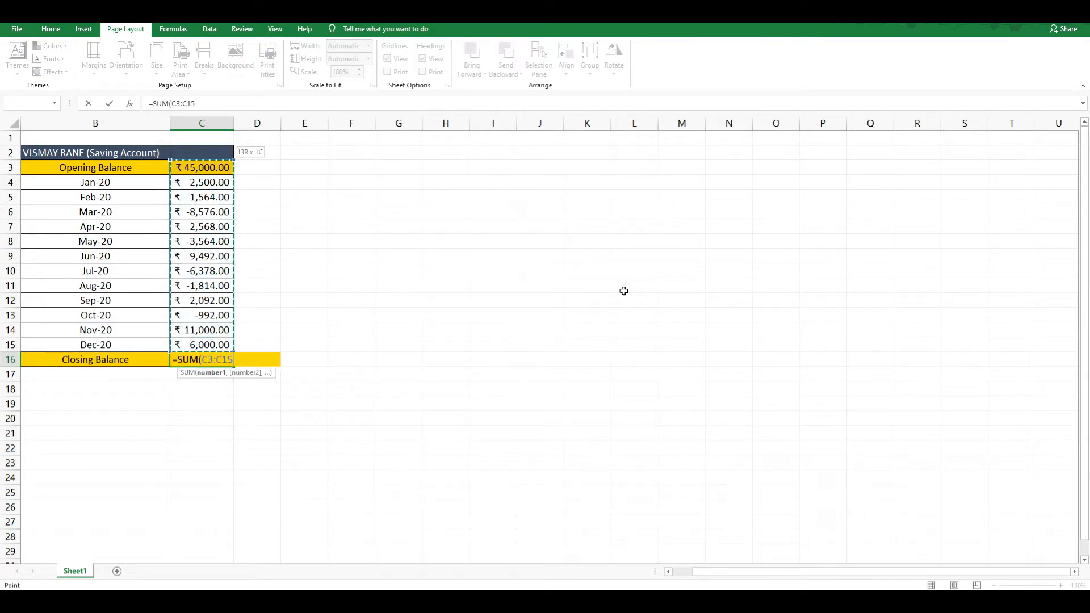
type(")")
key("ctrl+Return")
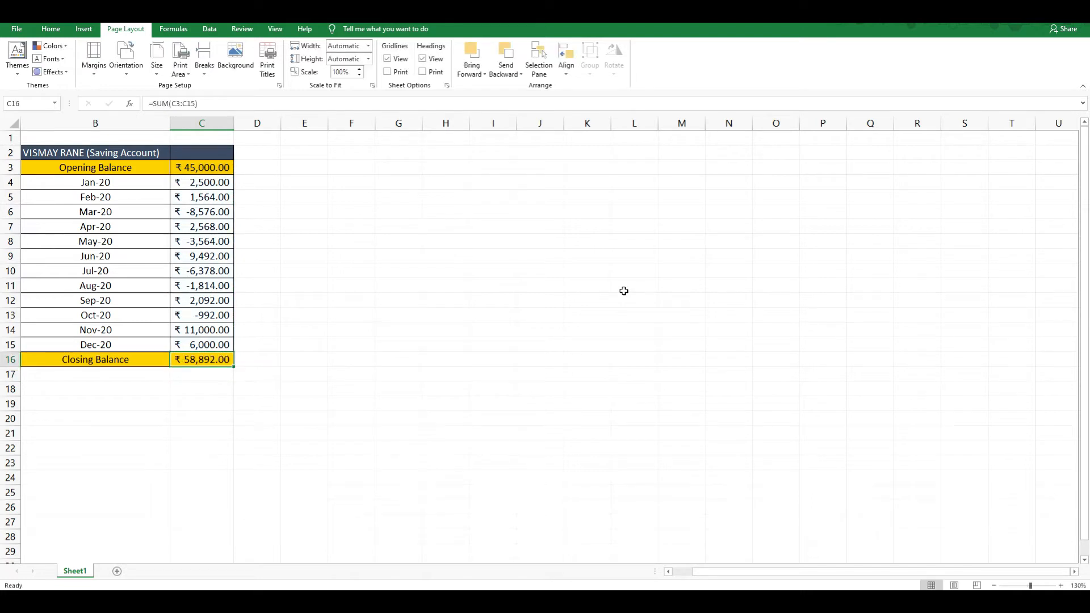
Check the opening balance and the first monthly amounts that feed the closing balance sum
key("Up")
key("Up")
key("Up")
key("Up")
key("Up")
key("Up")
key("Up")
key("Up")
key("Up")
key("Up")
key("Up")
key("Up")
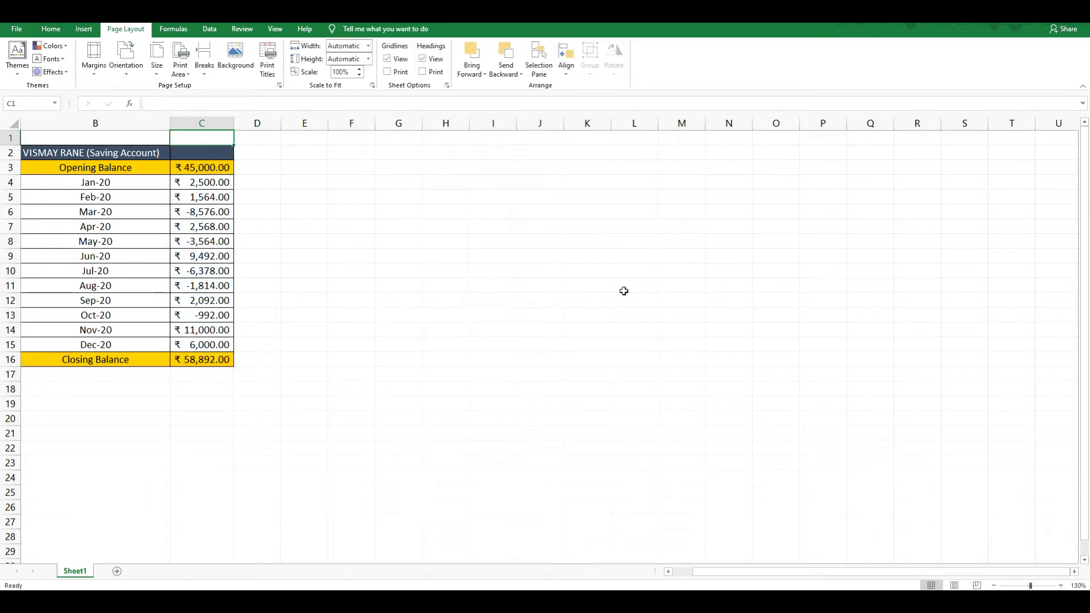
key("Down")
key("Down")
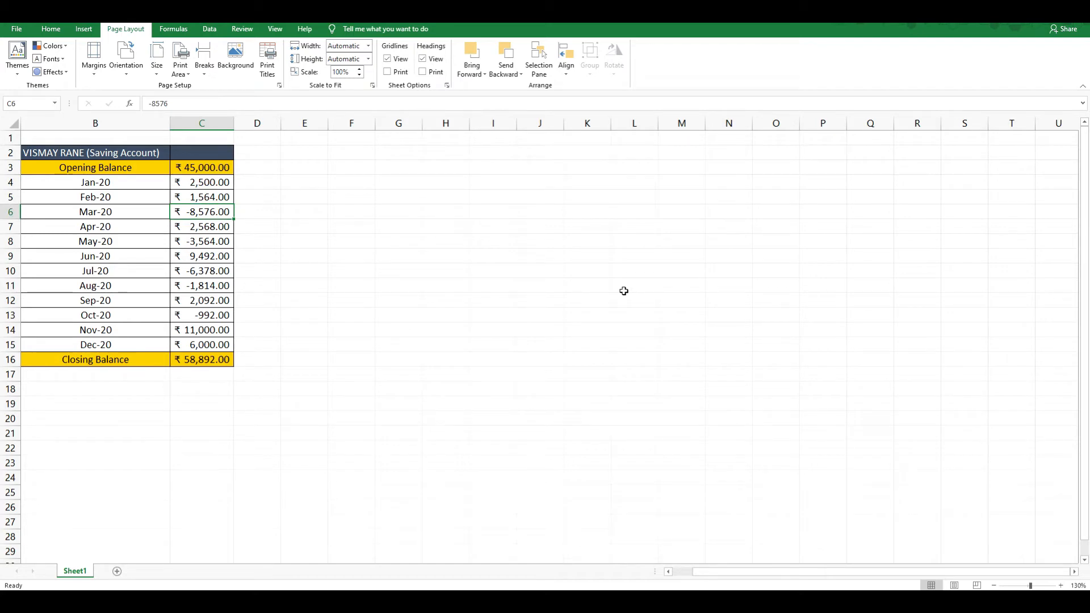
key("ctrl+Down")
key("Left")
key("Left")
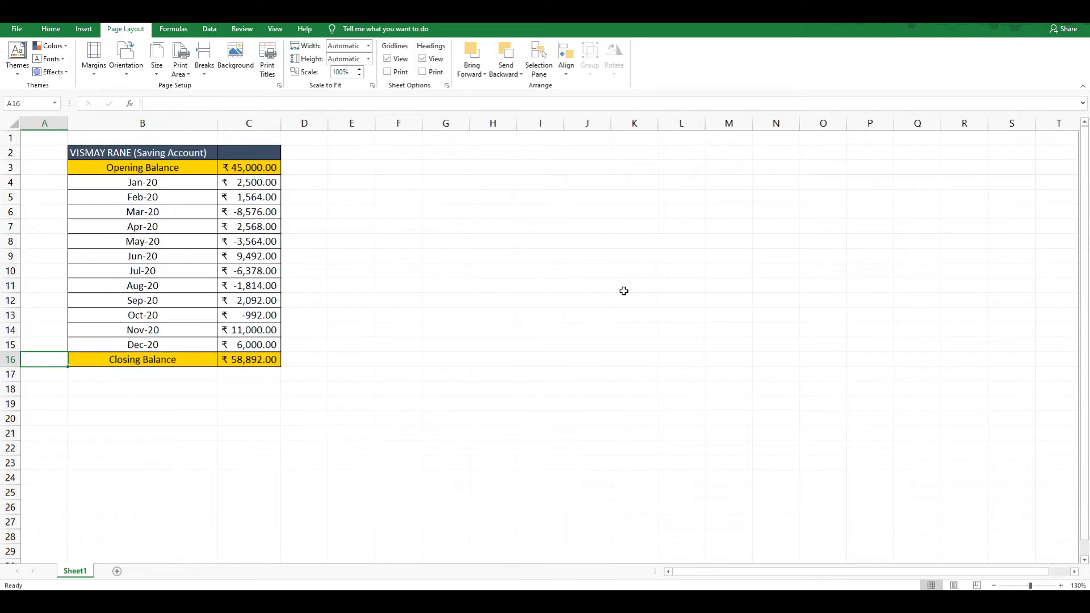
key("Right")
key("Right")
key("Right")
key("Left")
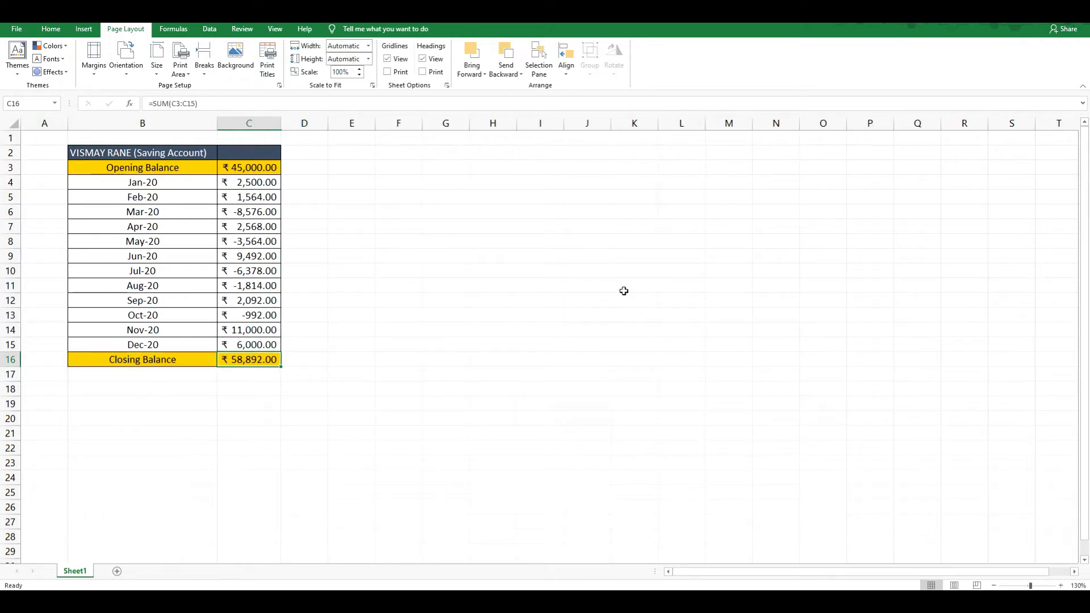
key("Right")
key("Right")
key("Right")
key("Right")
key("Right")
key("Right")
key("Right")
key("Right")
key("Right")
key("Right")
key("Right")
key("Right")
key("Left")
key("Left")
key("Left")
key("Left")
key("Left")
key("Left")
key("Left")
key("Left")
key("Left")
key("Left")
key("Left")
key("Left")
key("Left")
key("Left")
Insert a waterfall chart from the savings account labels and amounts in B3:C16
key("Right")
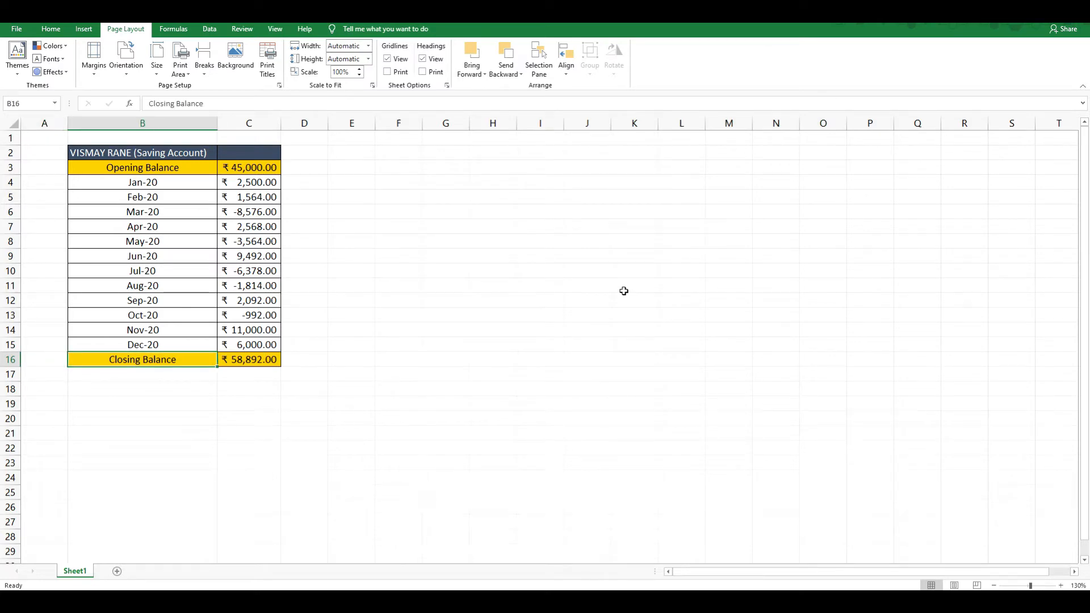
key("shift+Up")
key("shift+Up")
key("shift+Up")
key("shift+Up")
key("shift+Up")
key("shift+Up")
key("shift+Up")
key("shift+Up")
key("shift+Up")
key("shift+Up")
key("shift+Up")
key("shift+Up")
key("shift+Up")
key("shift+Right")
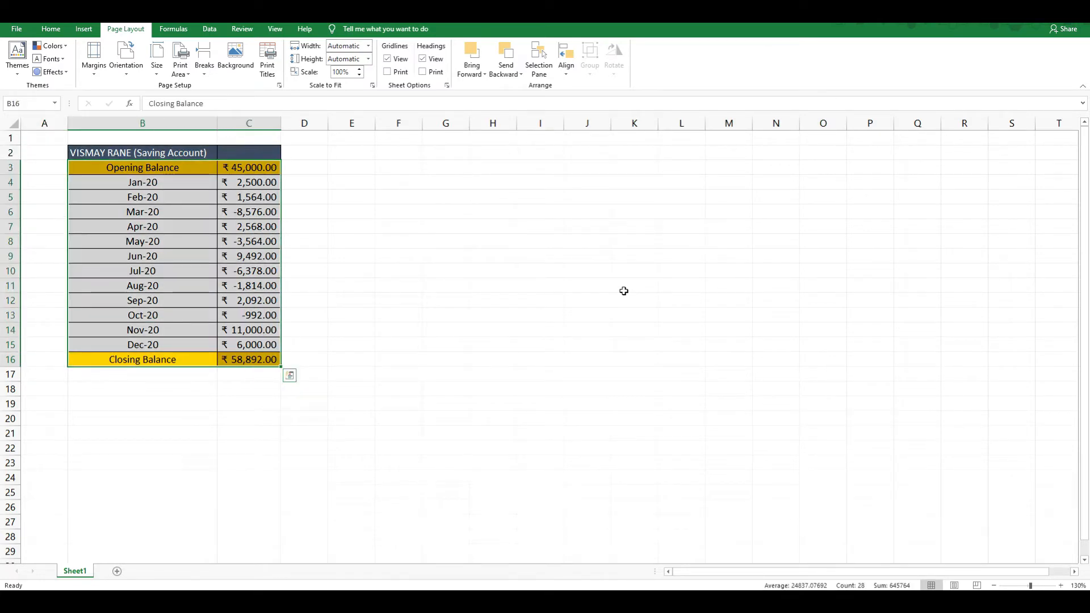
left_click(86, 31)
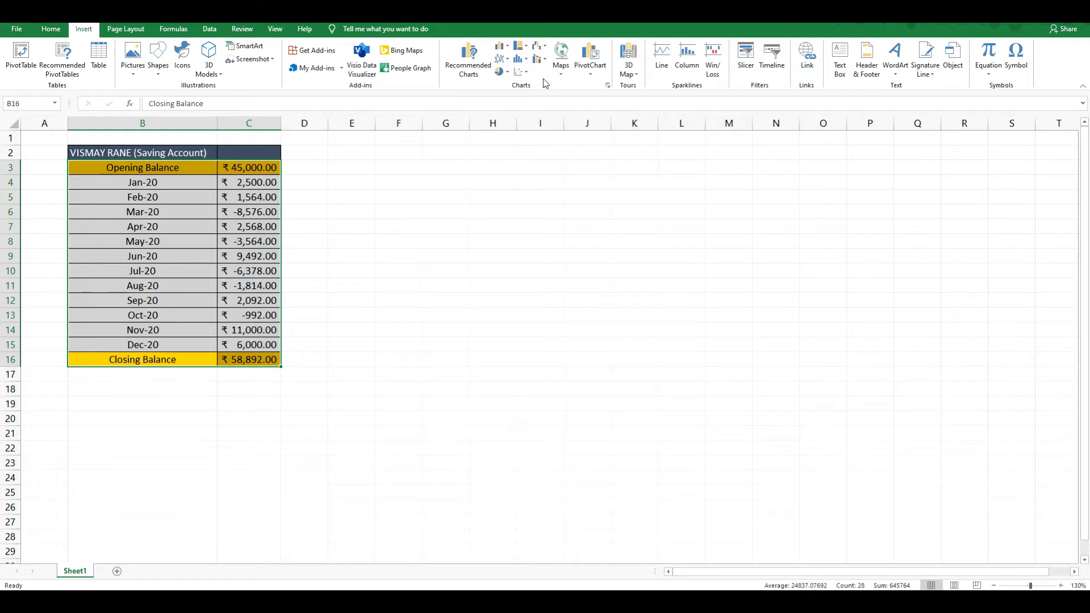
key("super+plus")
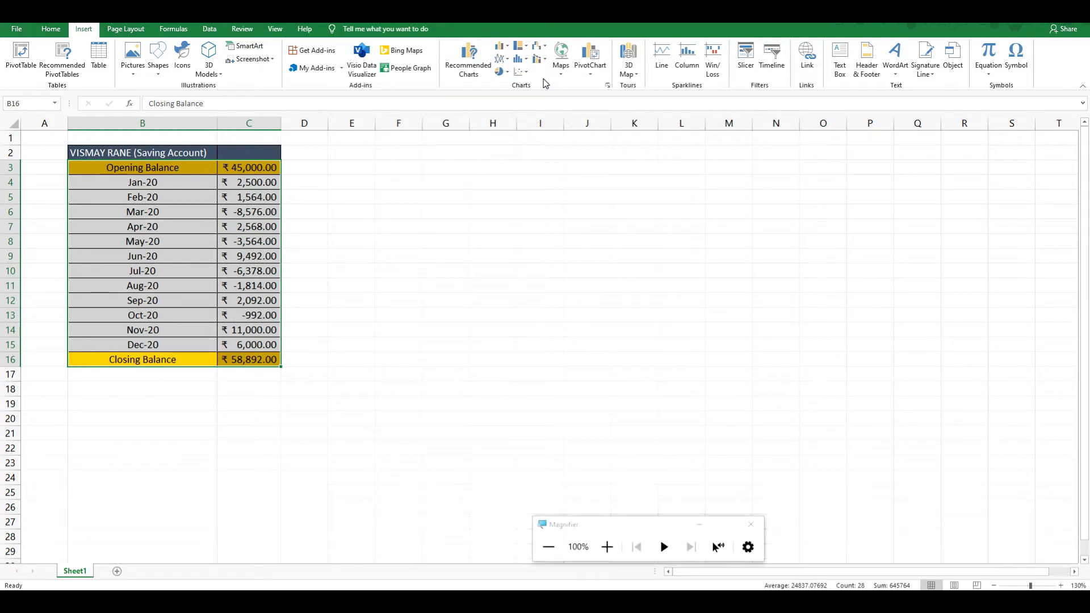
key("super+plus")
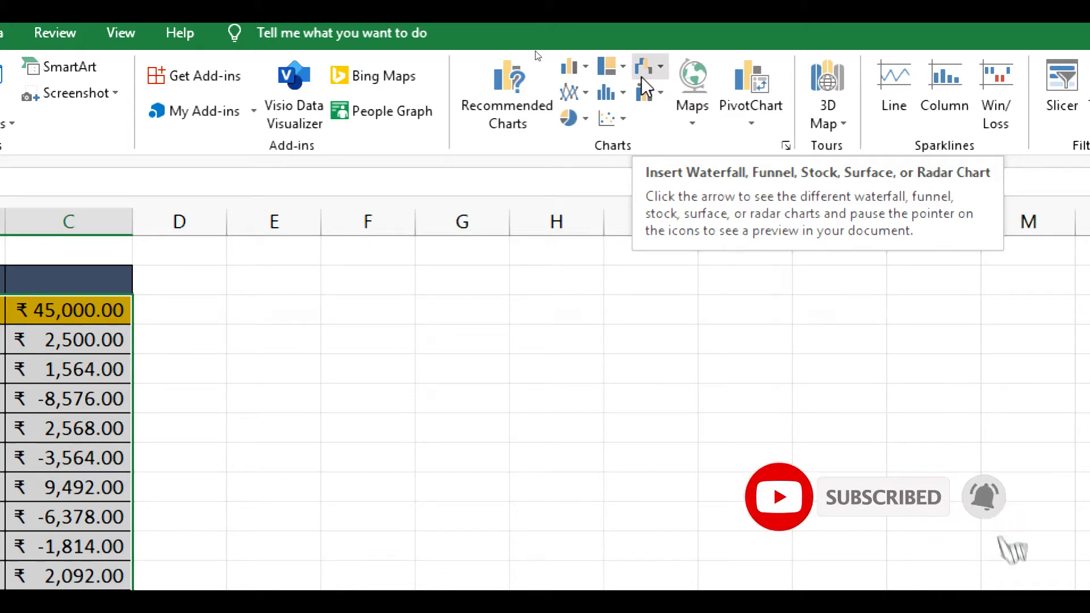
left_click(641, 78)
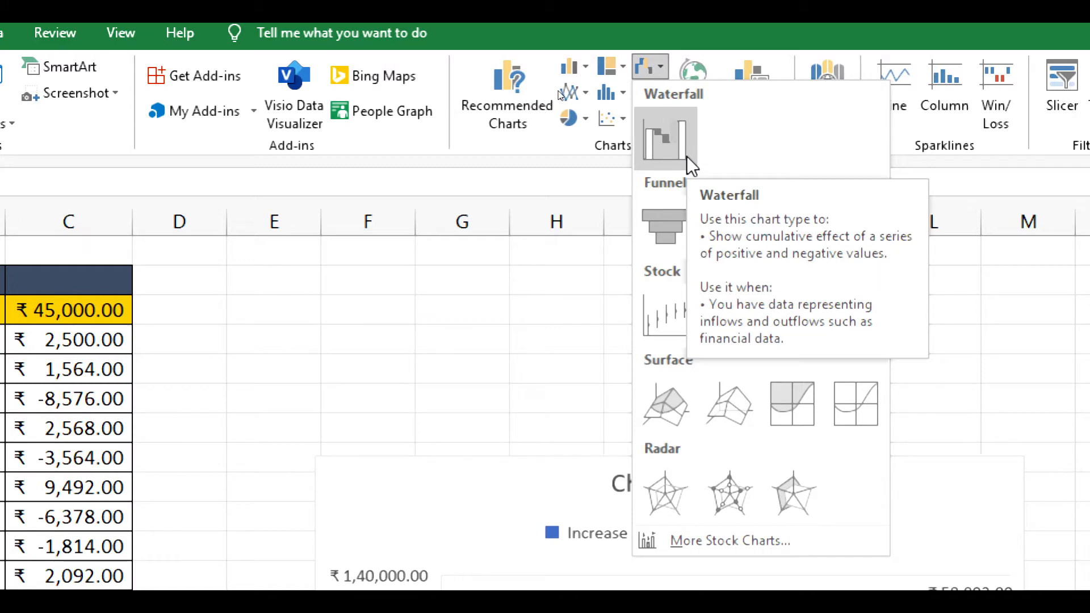
left_click(686, 156)
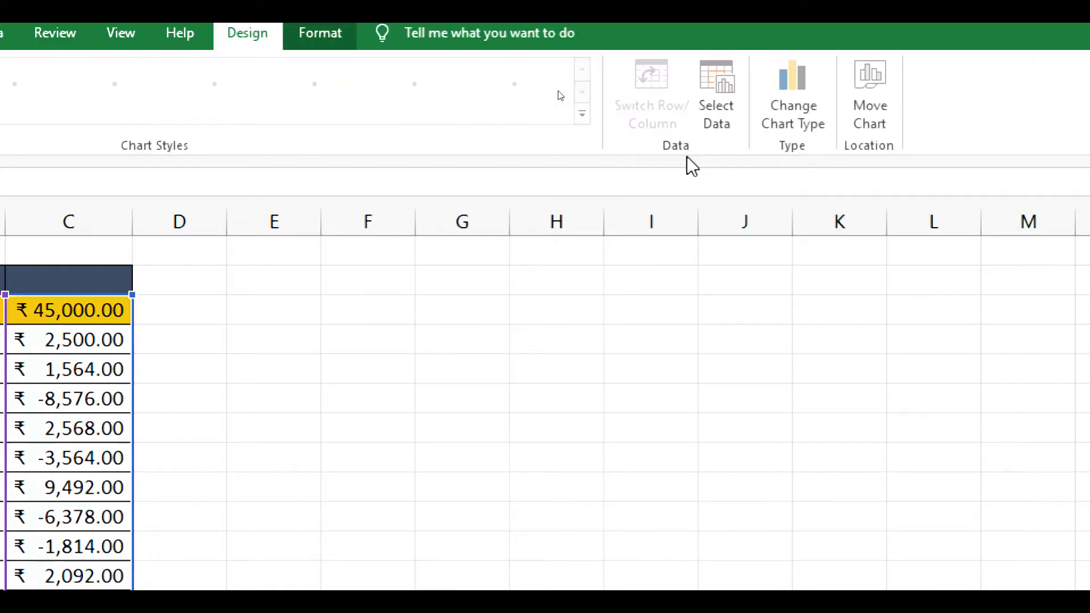
key("Escape")
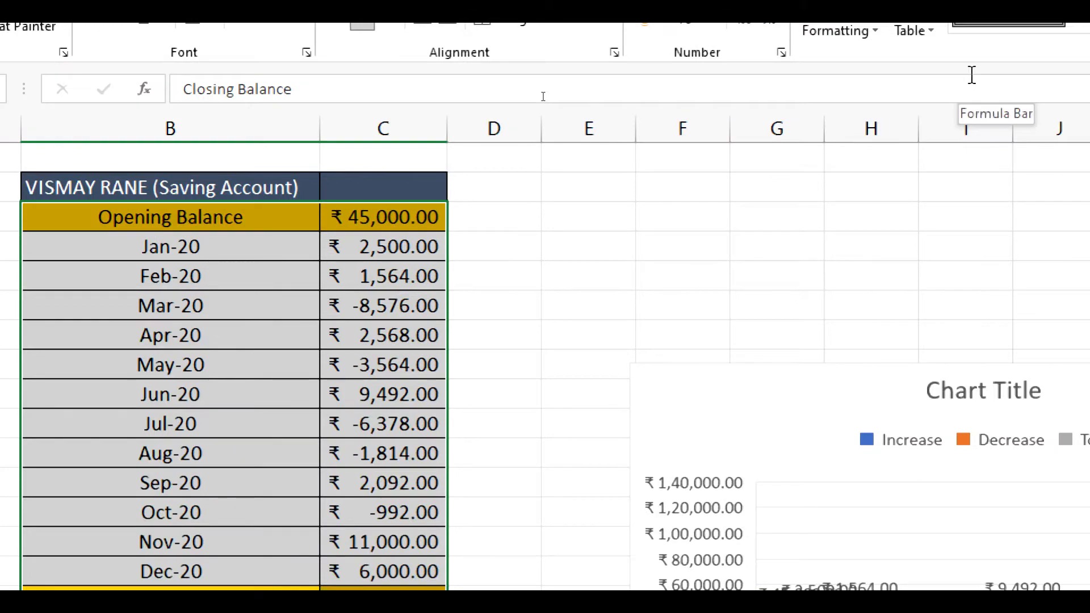
key("super+minus")
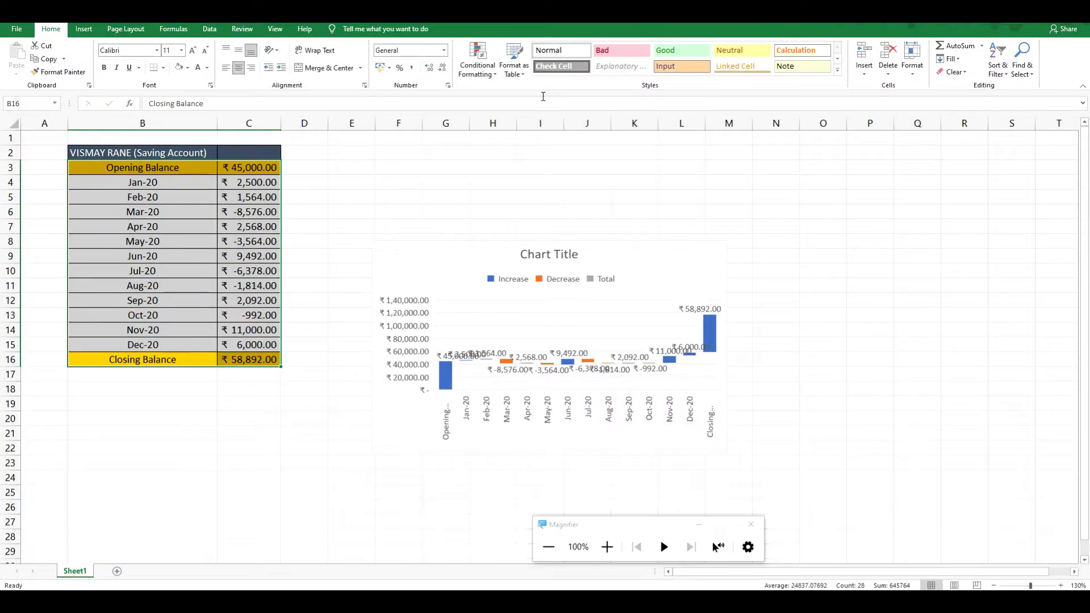
Move and enlarge the waterfall chart beside the table to cover about D2:P26, and delete its data labels
left_click_drag(445, 263, 377, 166)
left_click_drag(658, 358, 846, 480)
left_click_drag(846, 480, 848, 481)
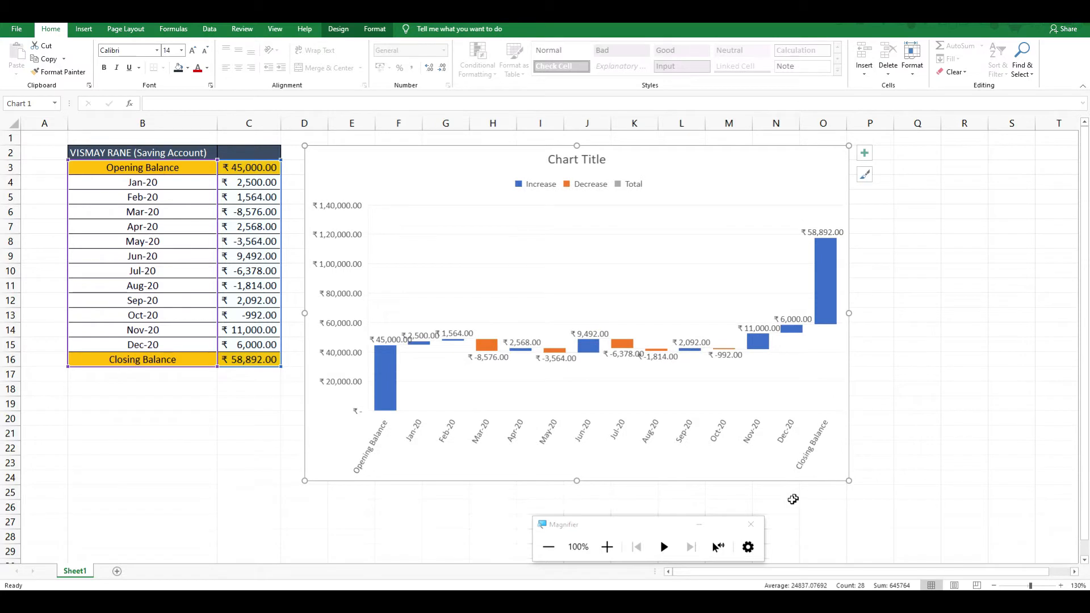
left_click(751, 524)
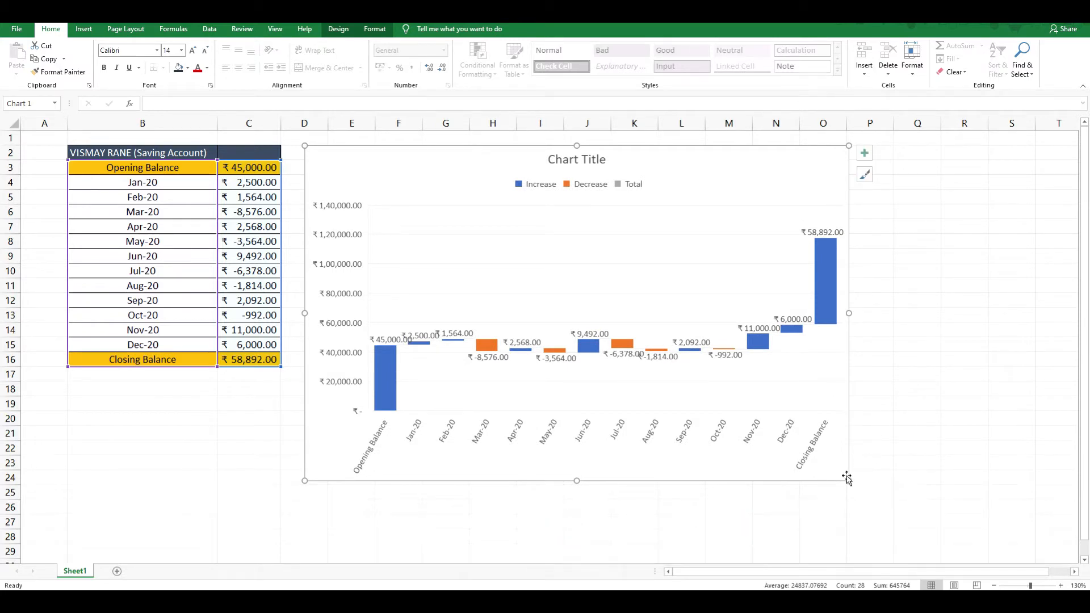
left_click_drag(849, 481, 893, 514)
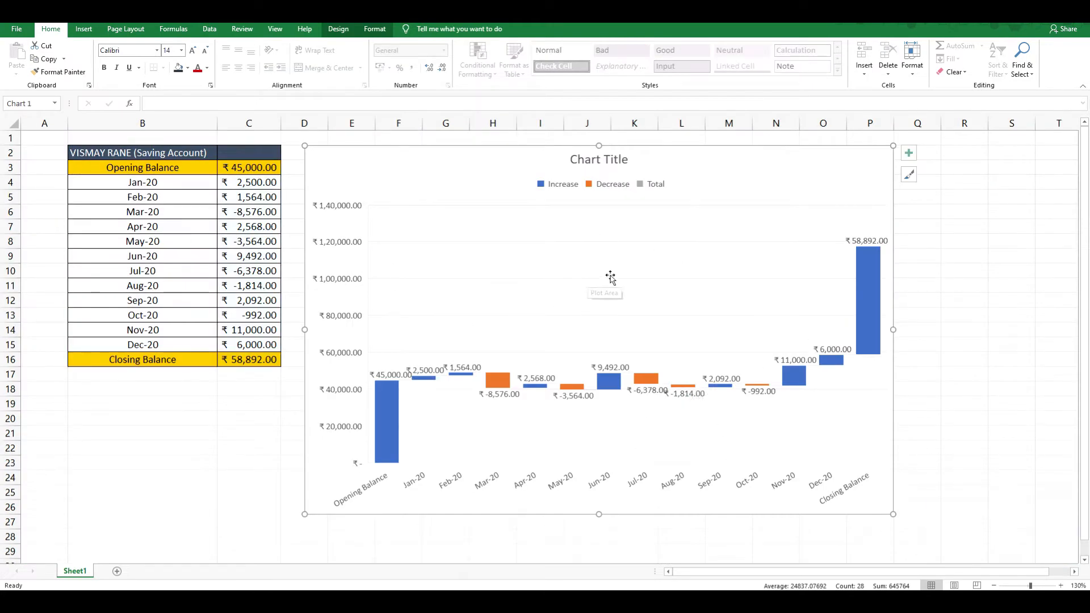
left_click(383, 378)
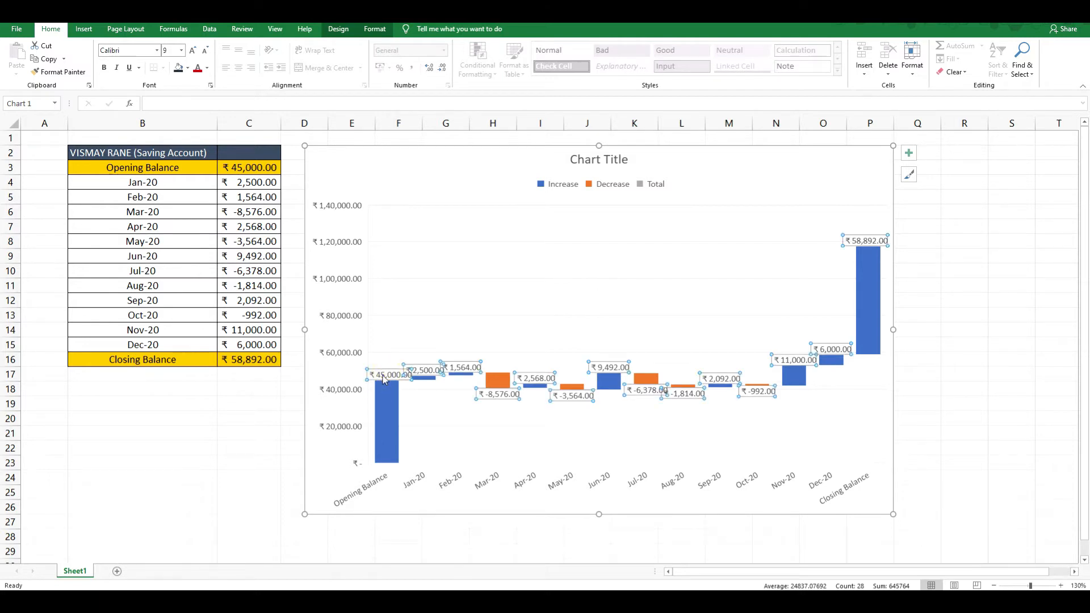
key("Delete")
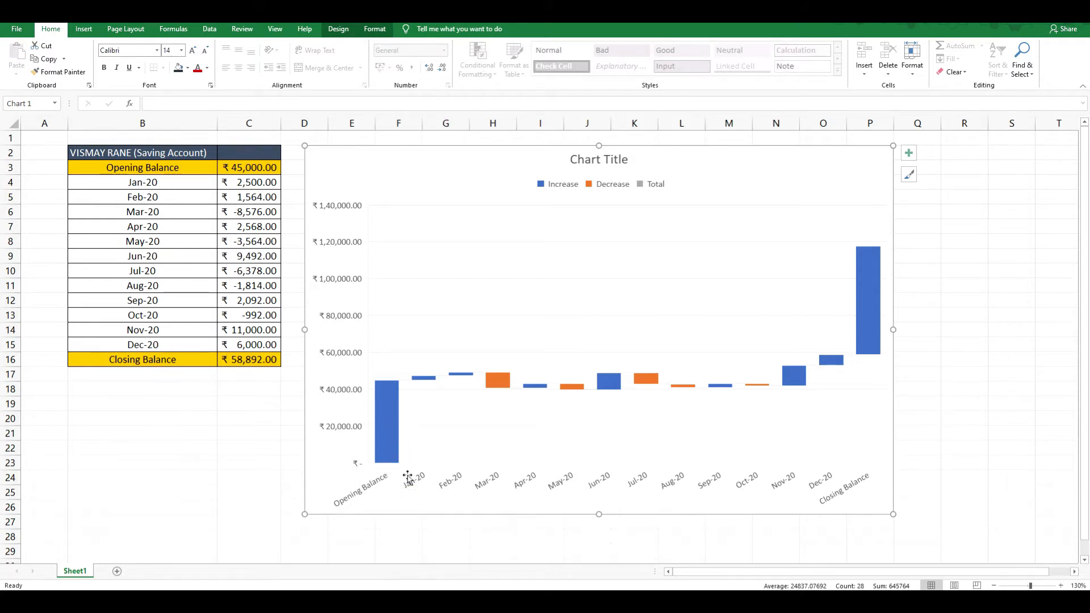
Set the Opening Balance column of the waterfall chart as a total
left_click(390, 430)
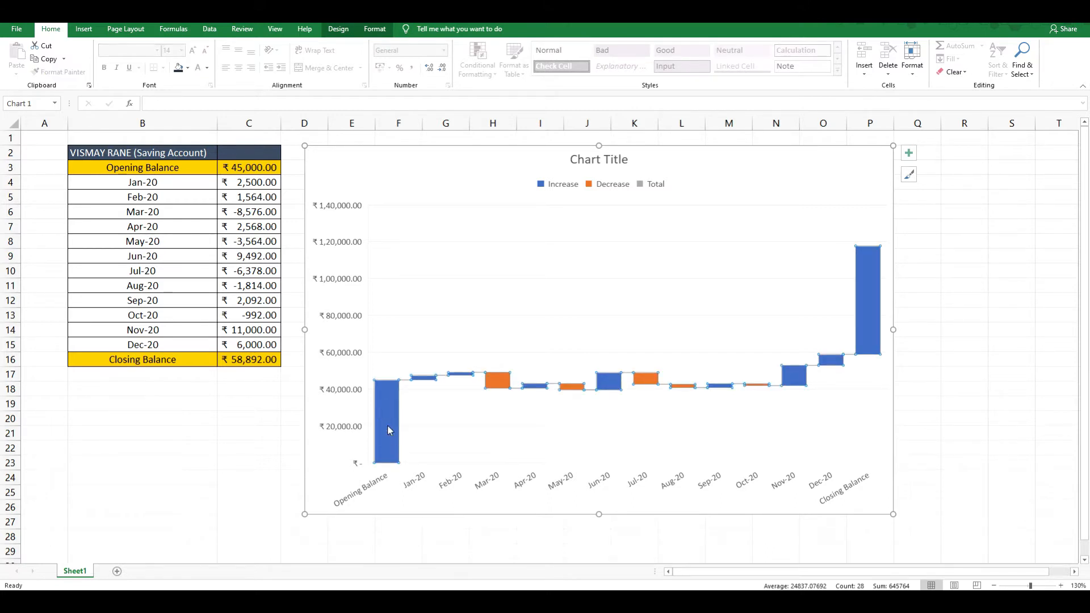
left_click(390, 430)
double_click(390, 430)
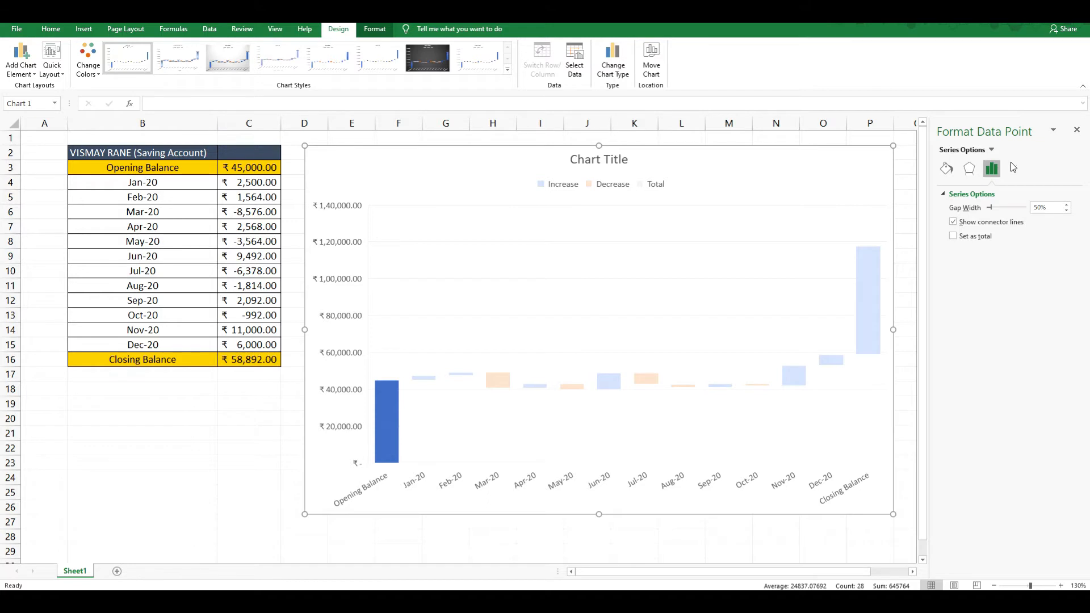
left_click(976, 237)
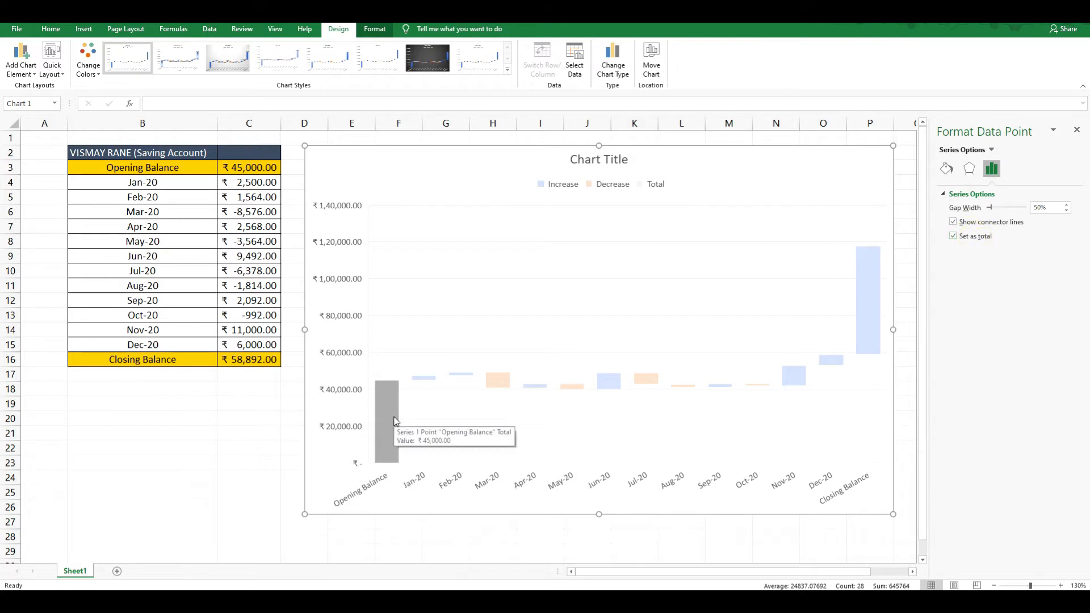
left_click(1077, 130)
left_click(951, 226)
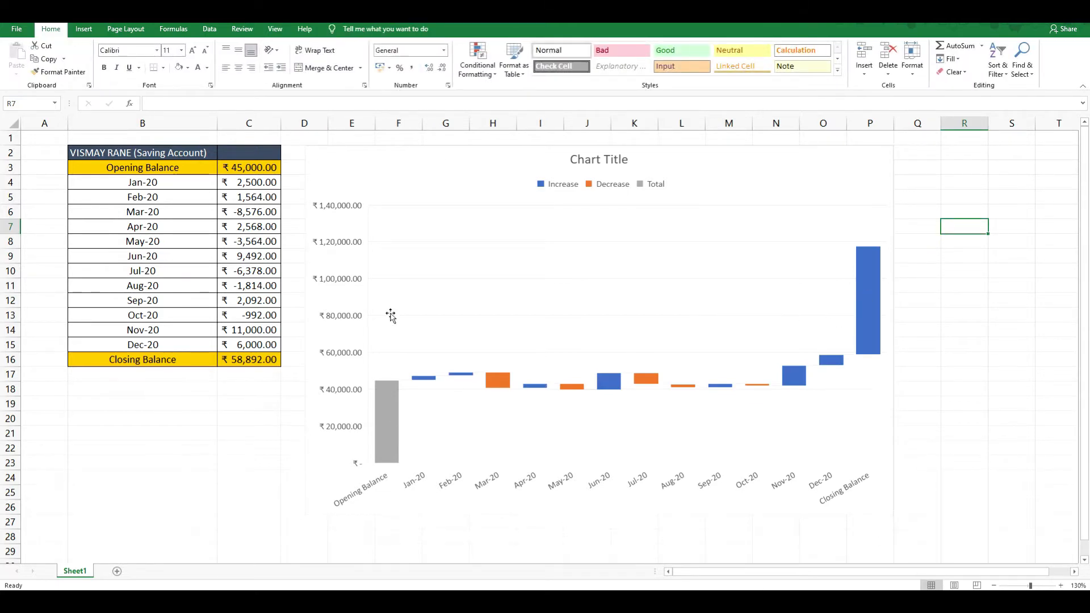
Set the Closing Balance column of the waterfall chart as a total, and delete the chart's legend
mouse_move(868, 330)
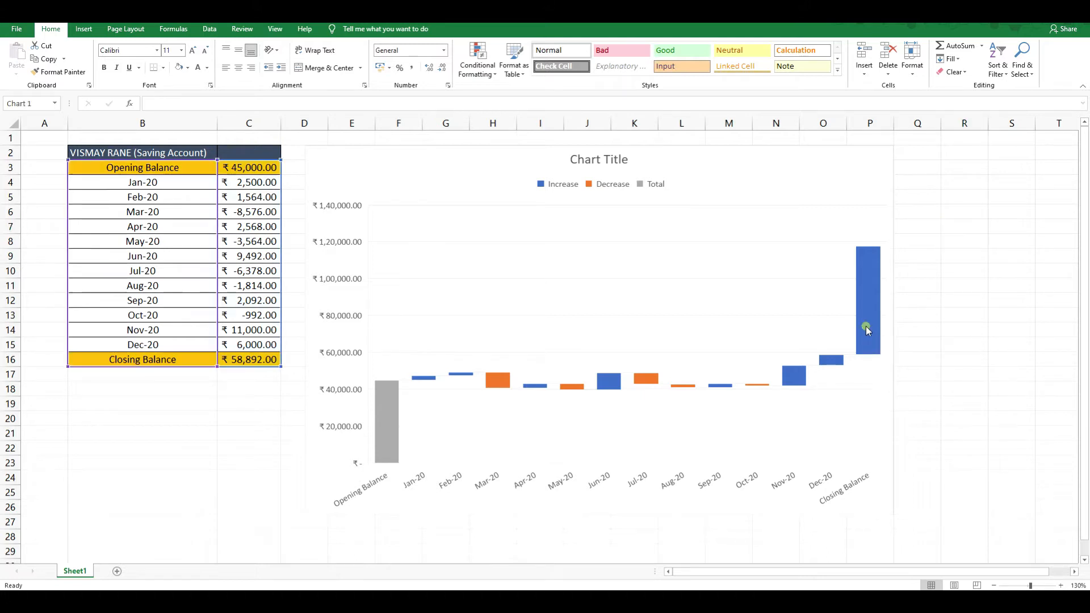
left_click(867, 329)
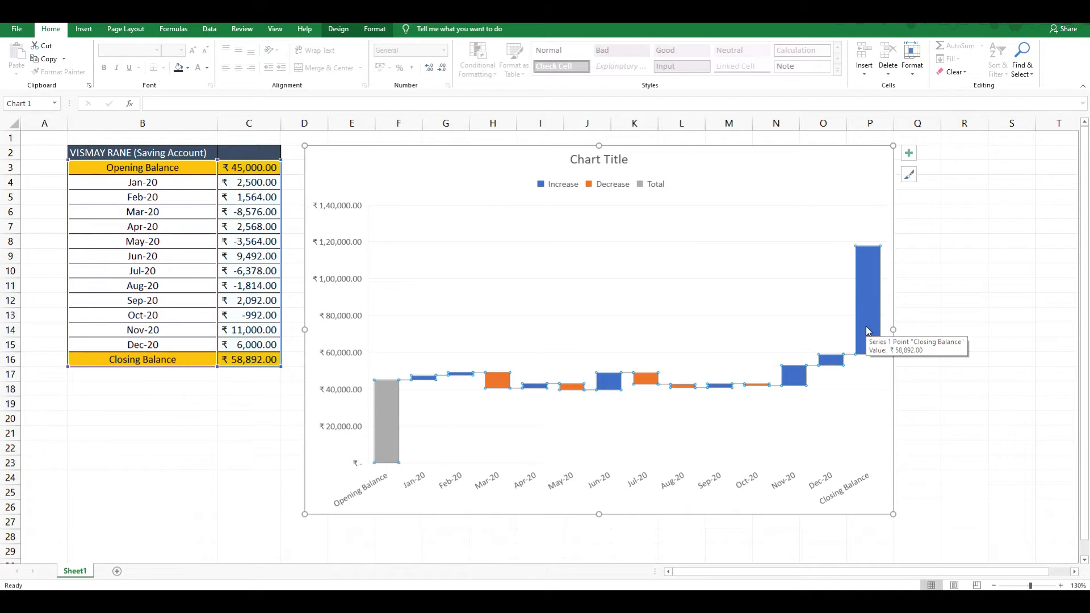
double_click(868, 330)
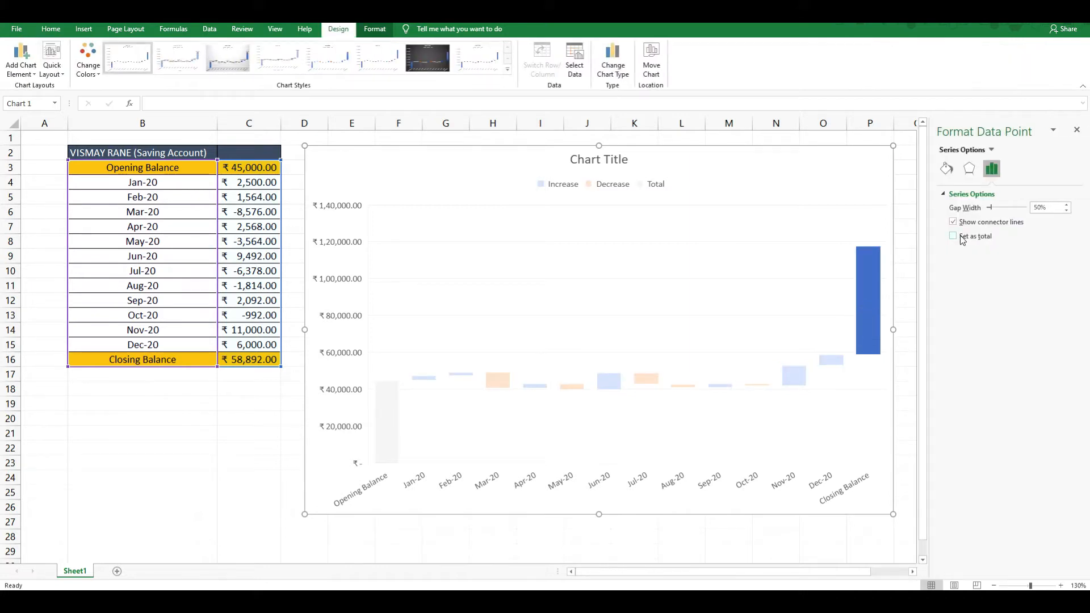
left_click(954, 236)
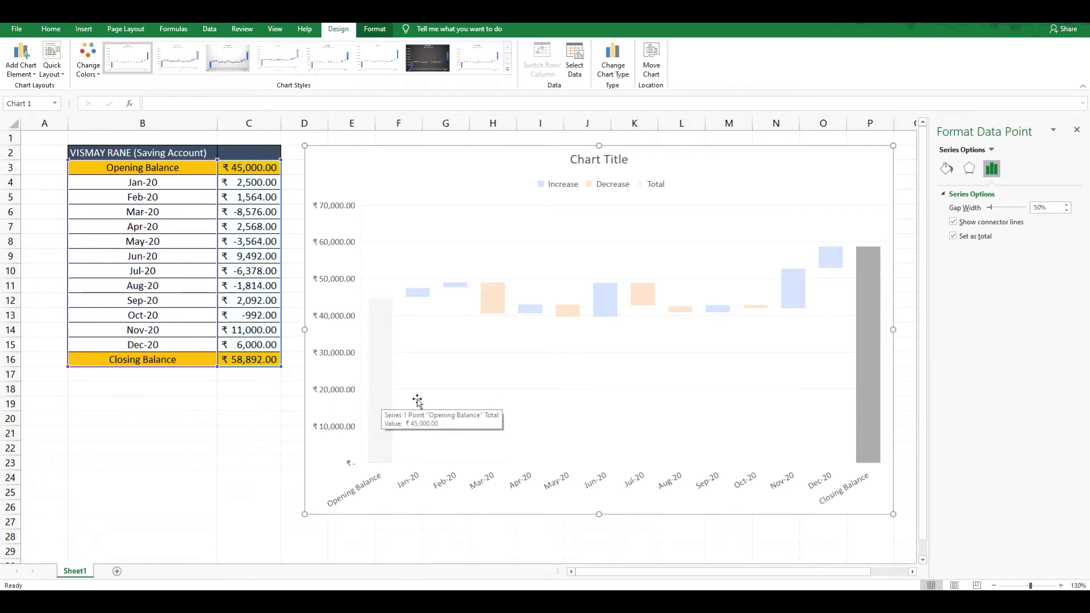
mouse_move(876, 419)
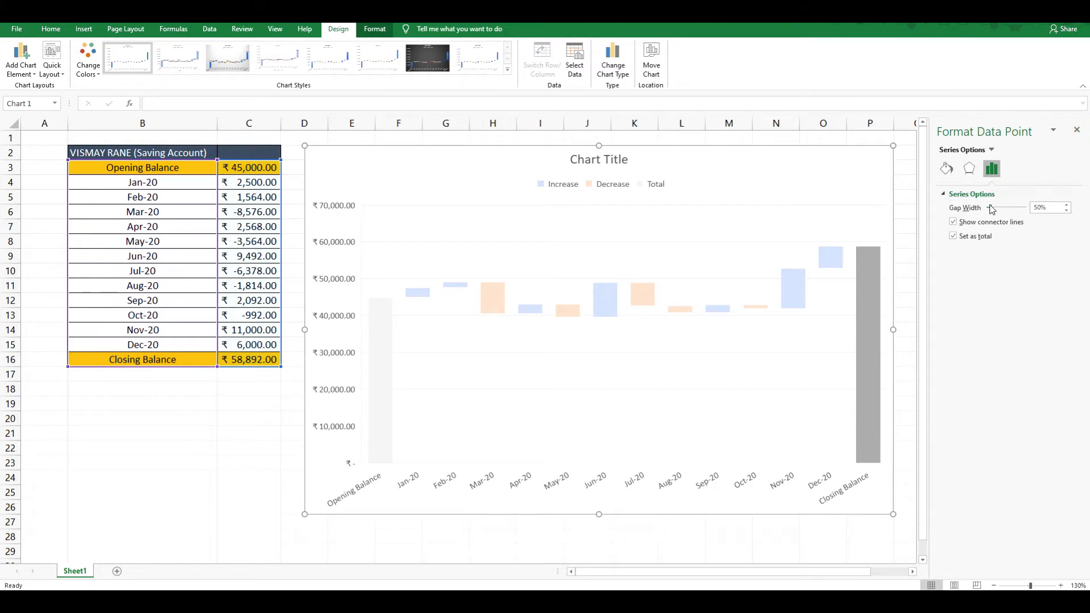
left_click(1077, 130)
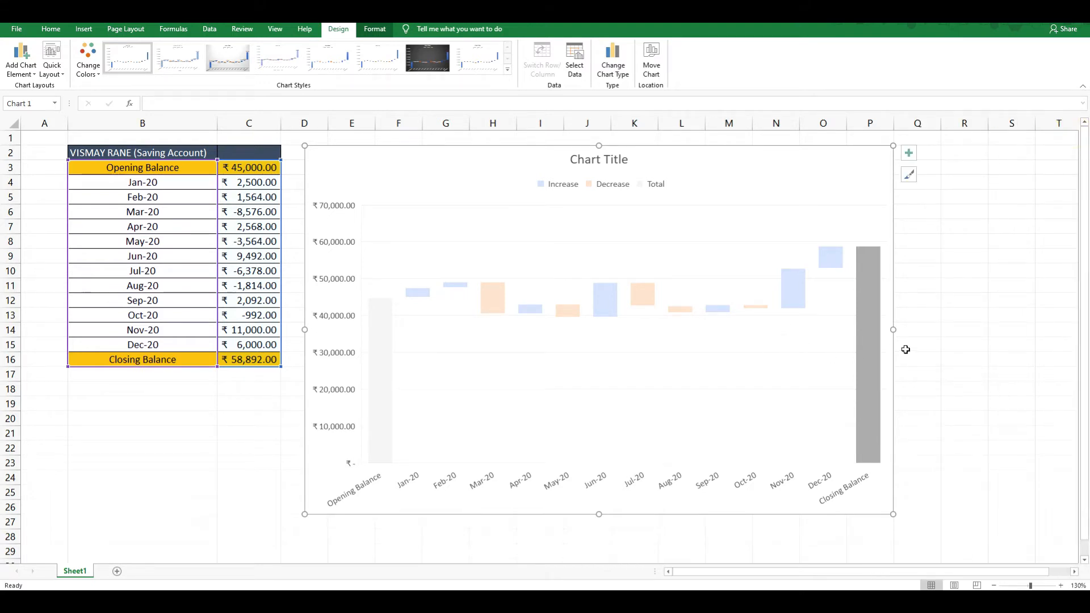
left_click(930, 343)
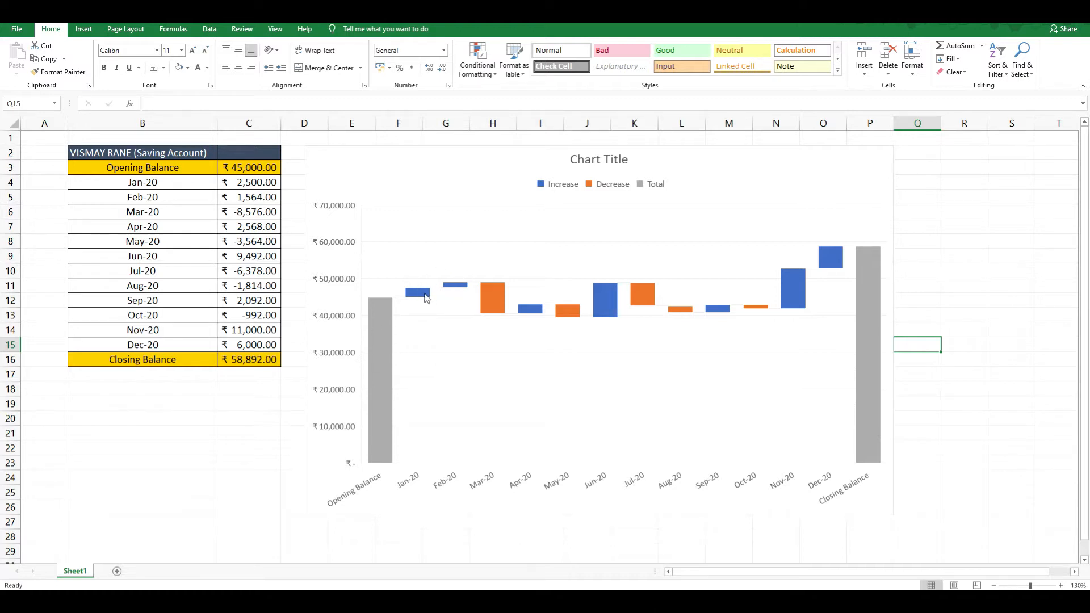
left_click(600, 195)
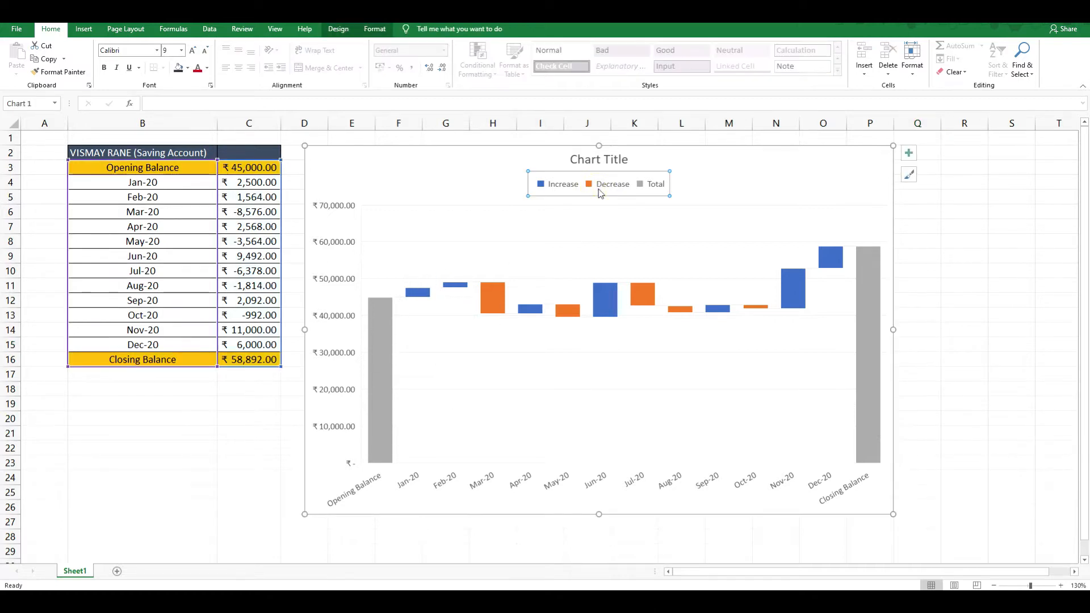
key("Delete")
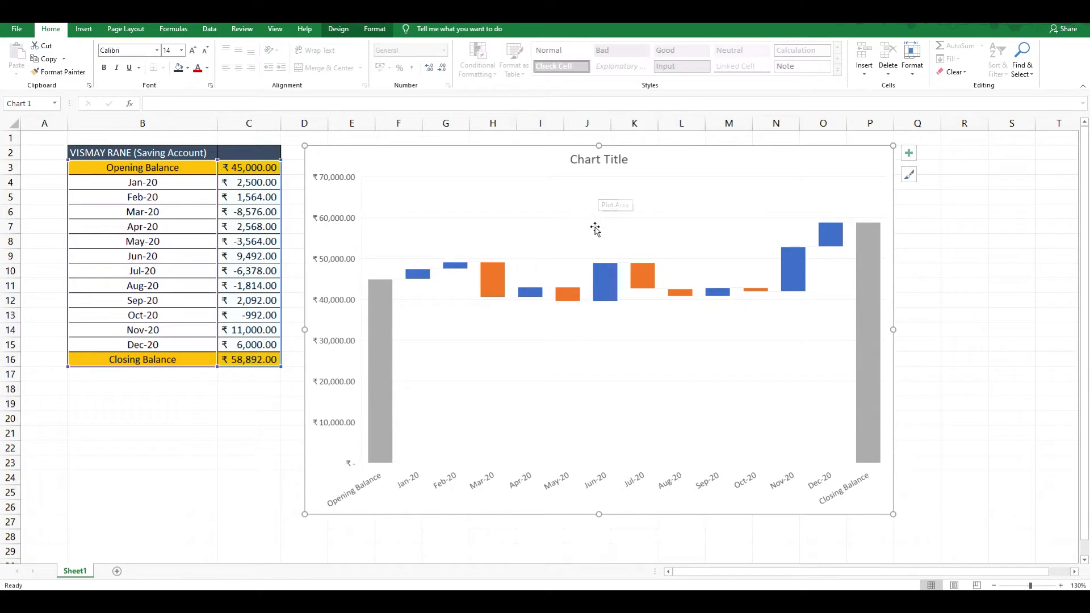
mouse_move(385, 333)
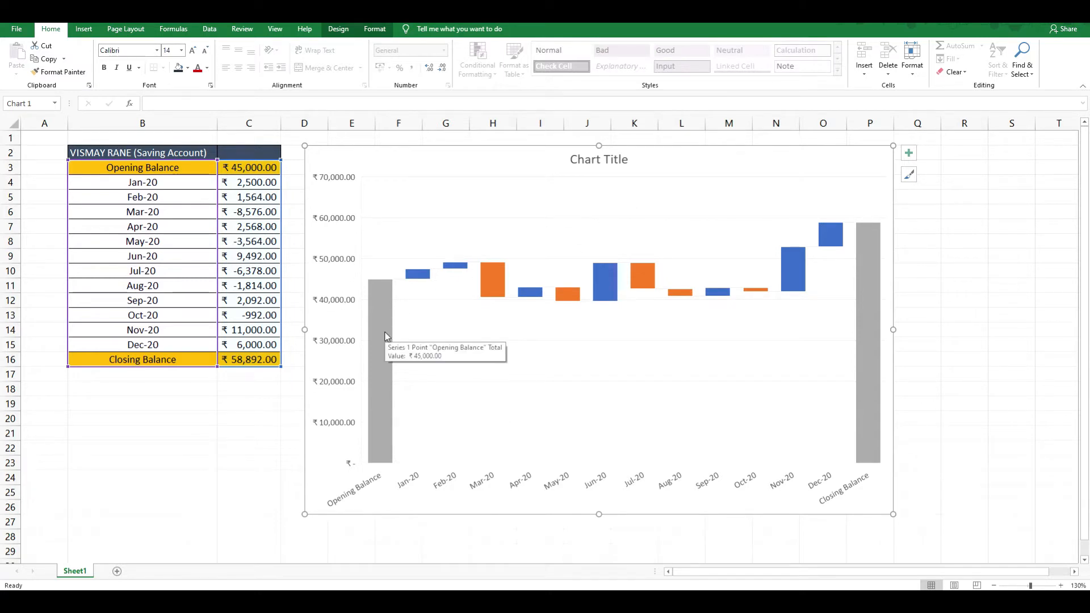
left_click(385, 336)
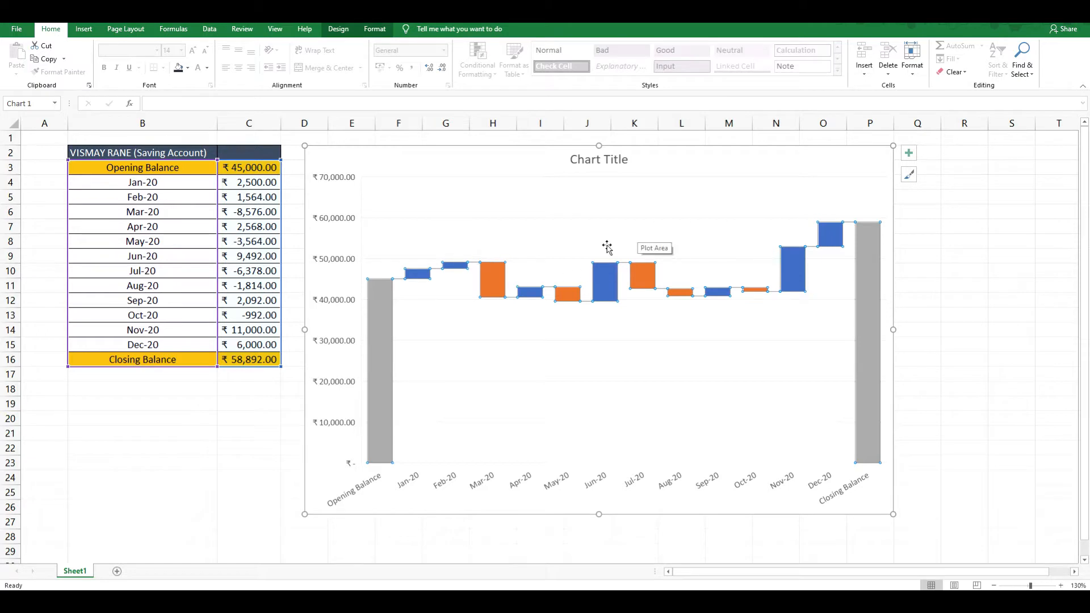
left_click(347, 29)
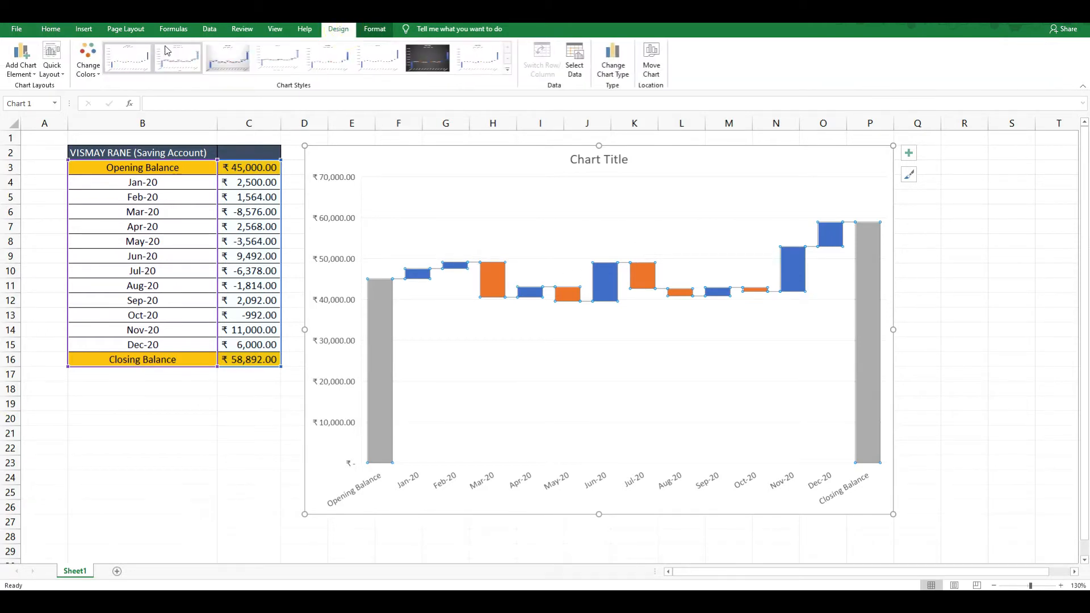
left_click(85, 71)
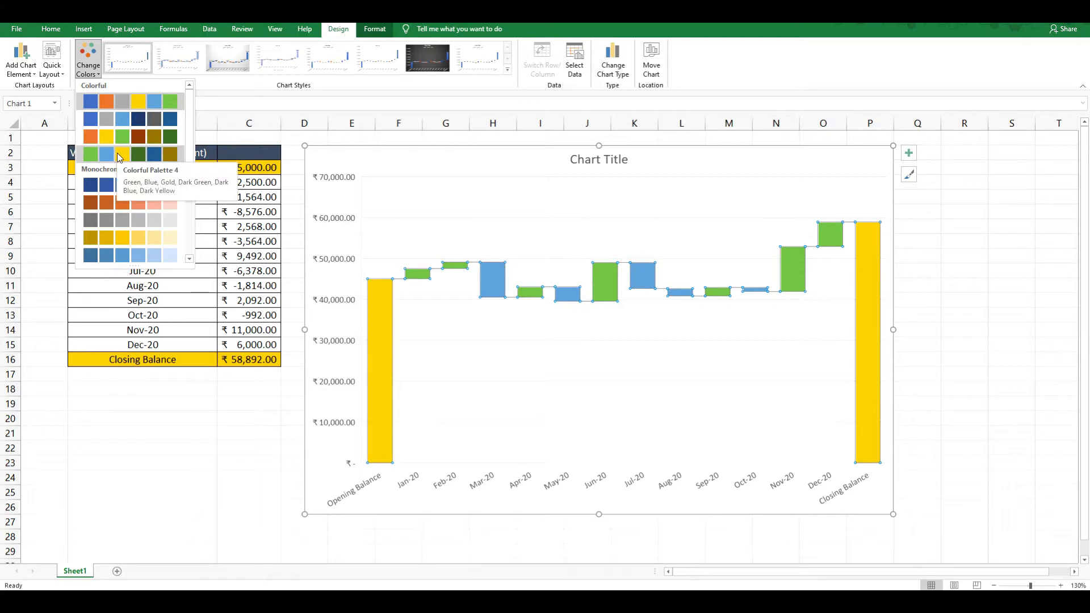
left_click(226, 399)
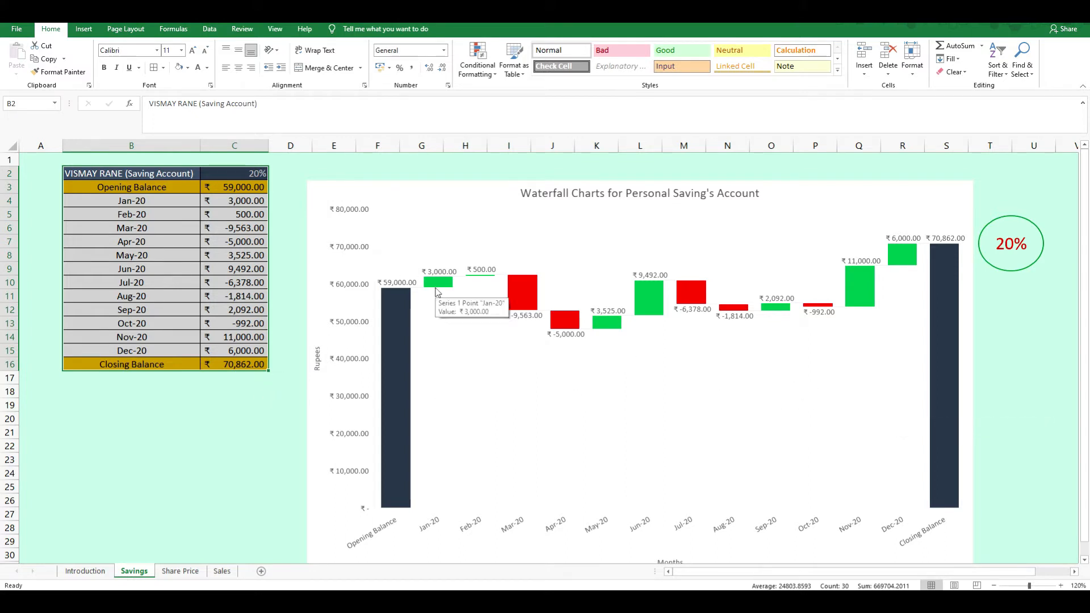
Customize the theme colors with Accent 1 as light green, Accent 2 as red and Accent 3 as dark blue-gray
mouse_move(524, 311)
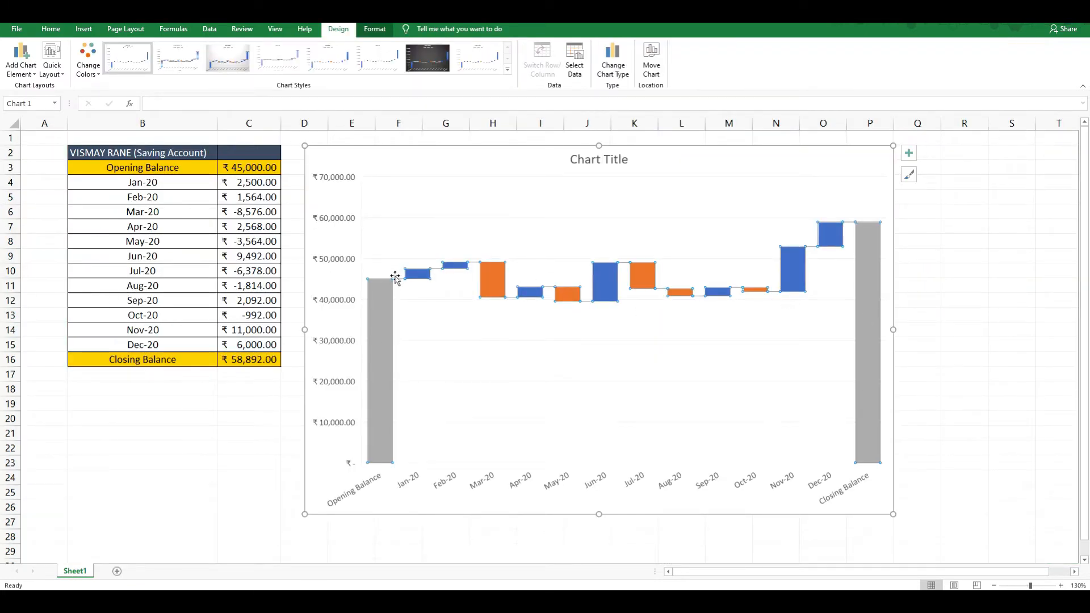
left_click(128, 30)
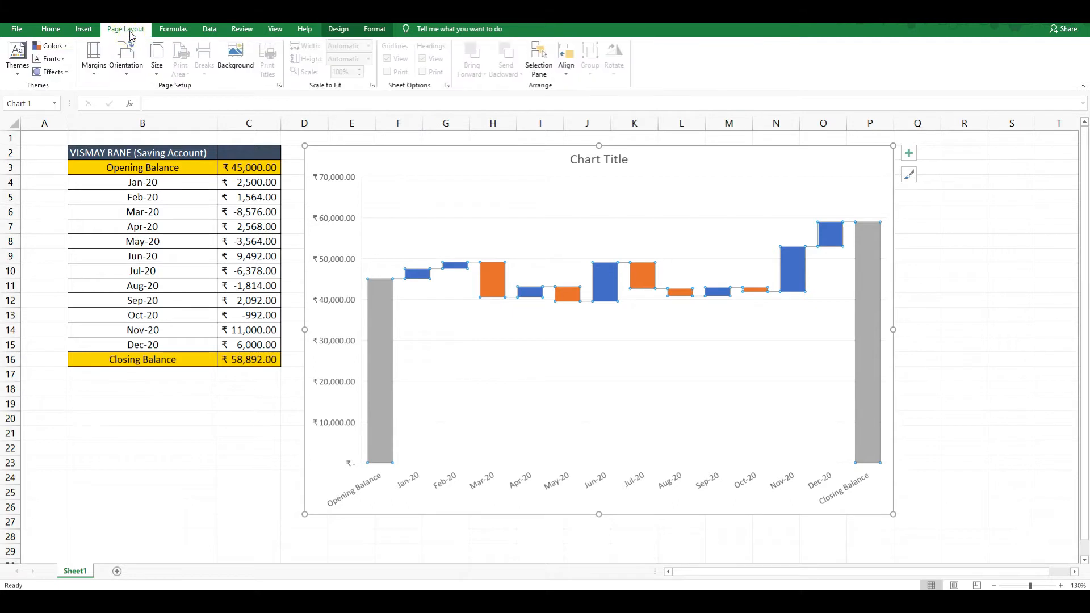
left_click(52, 46)
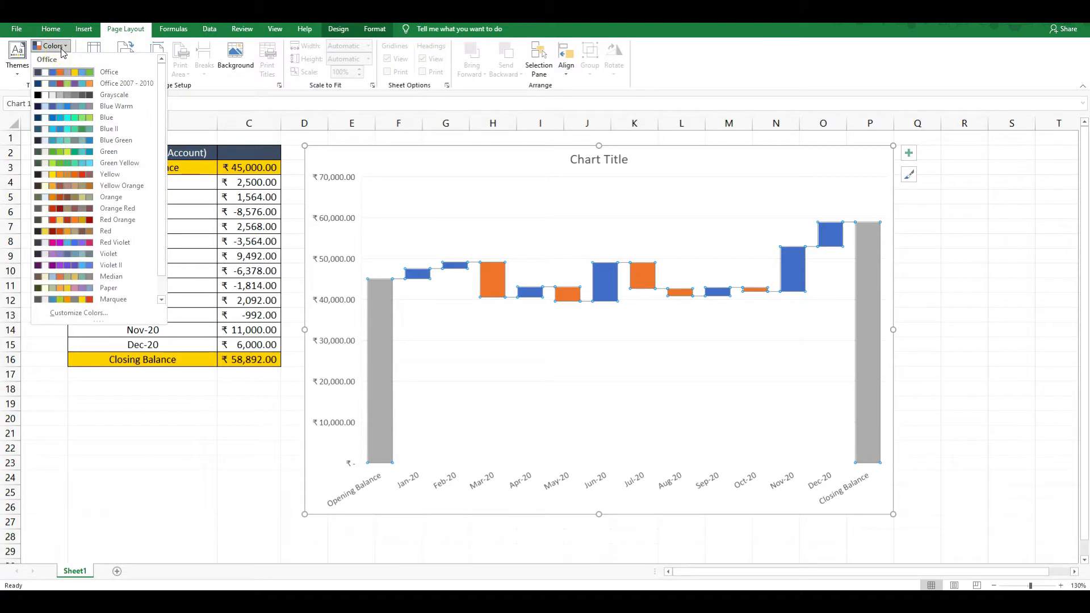
left_click(79, 313)
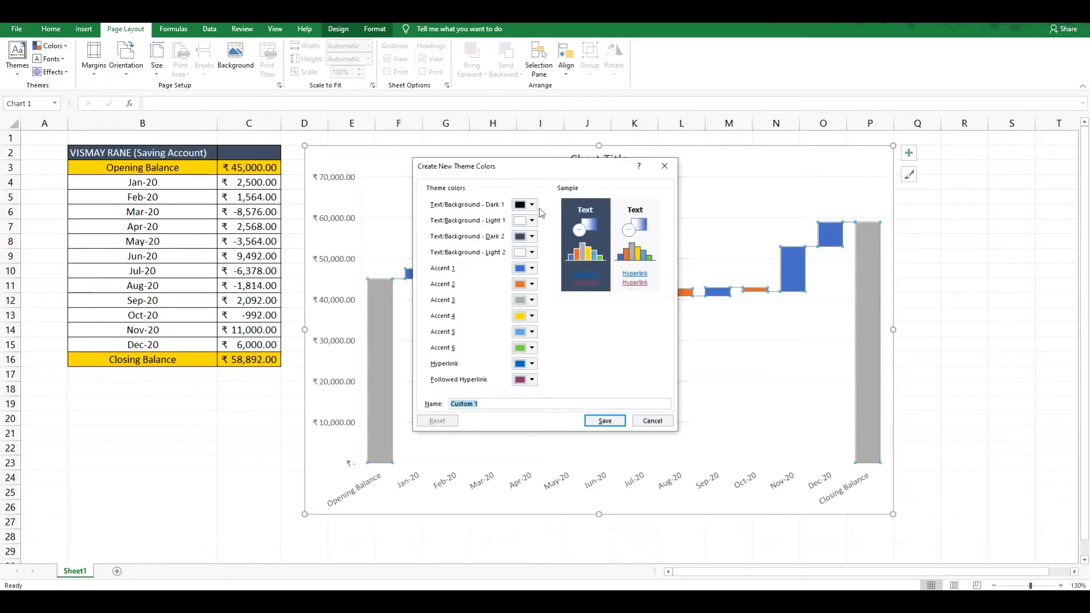
left_click_drag(539, 173, 223, 126)
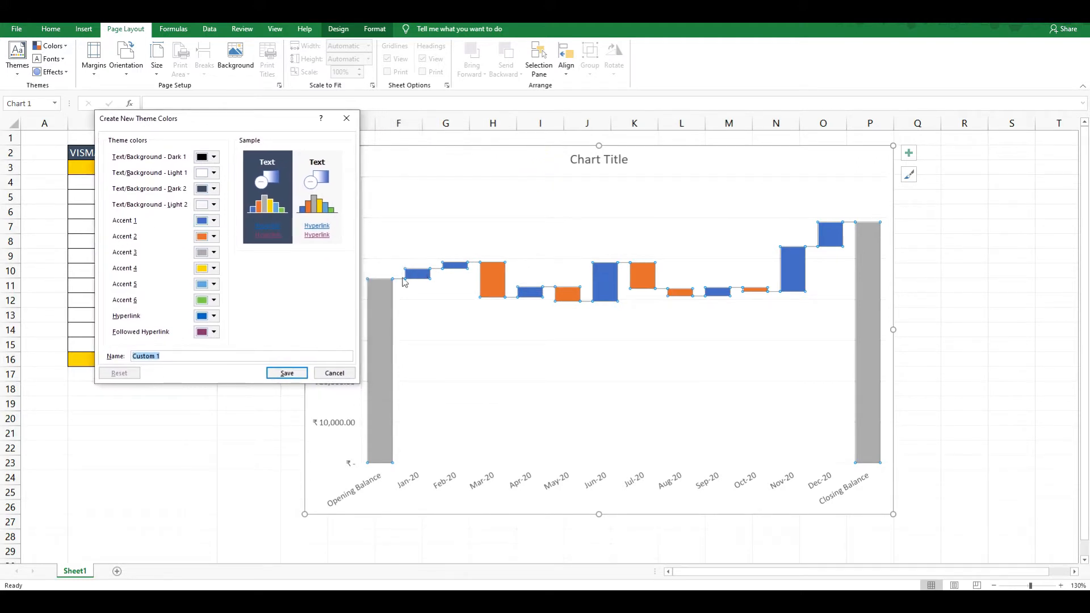
left_click(214, 221)
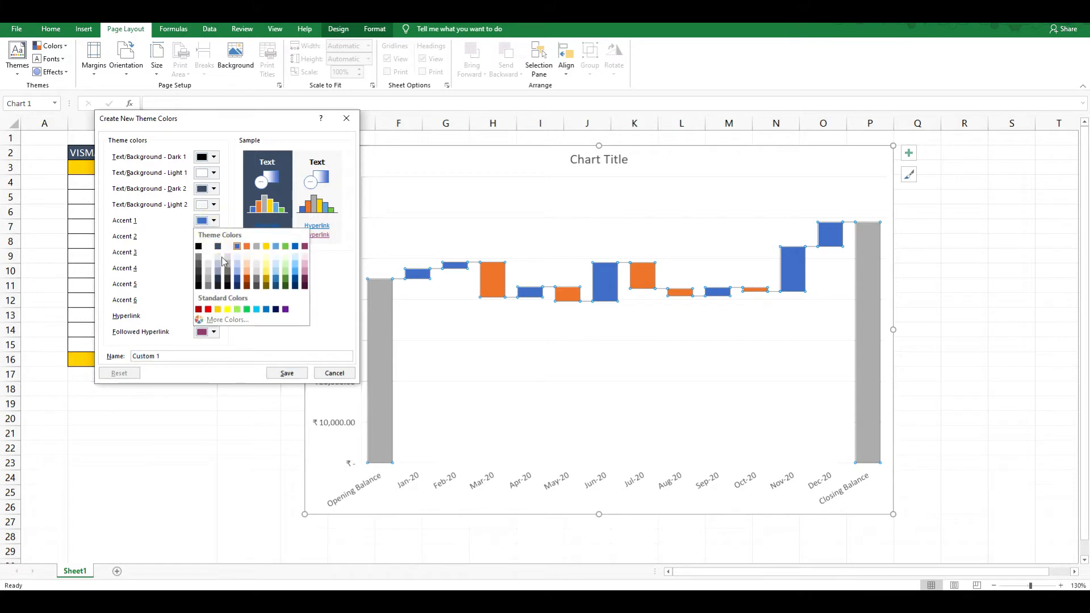
left_click(237, 310)
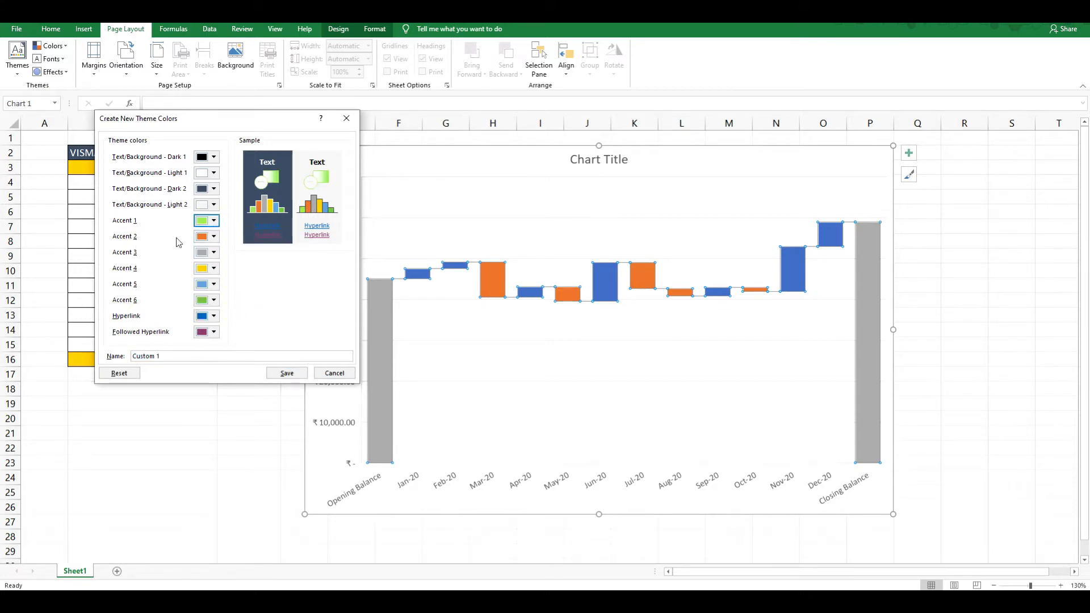
left_click(214, 236)
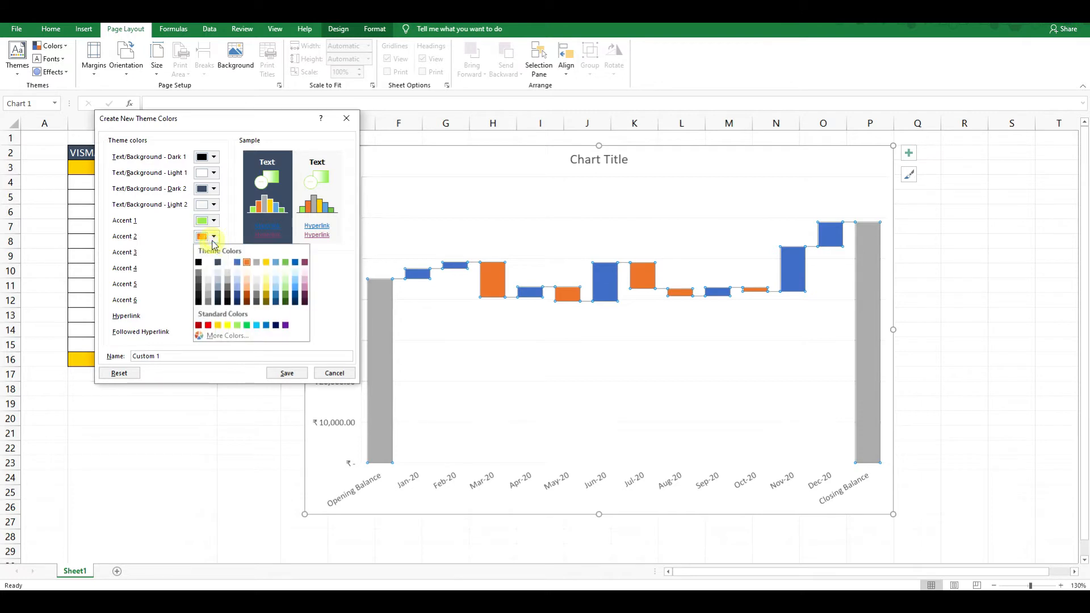
left_click(209, 325)
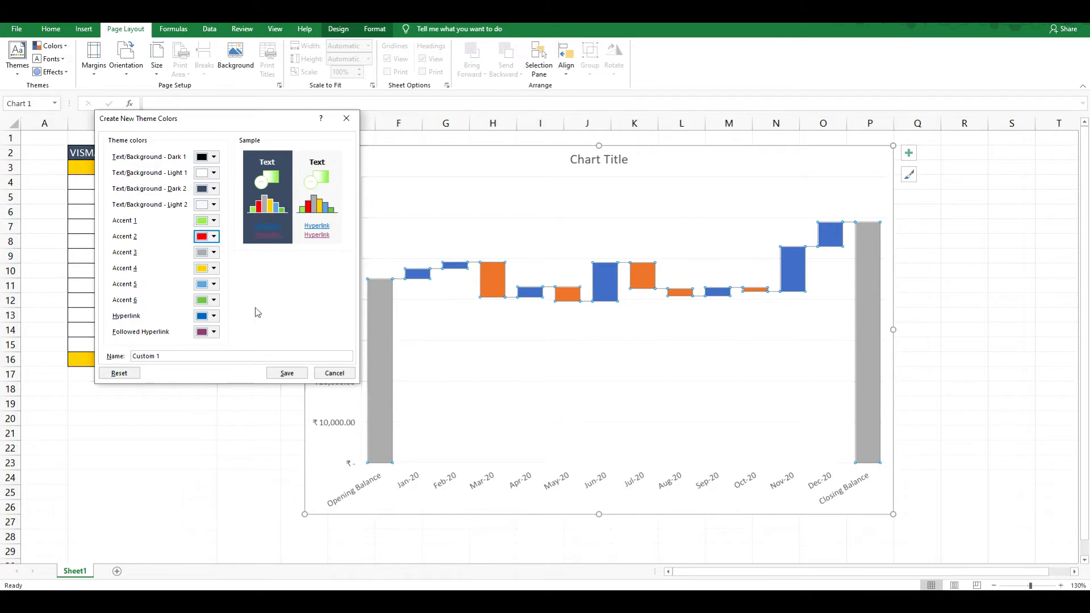
left_click(213, 253)
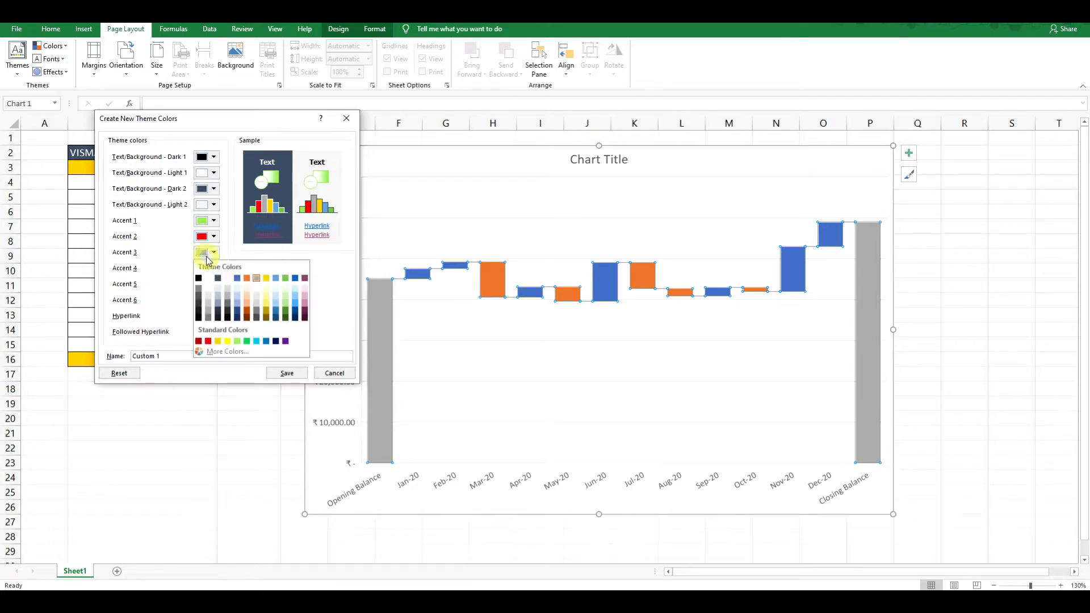
left_click(218, 313)
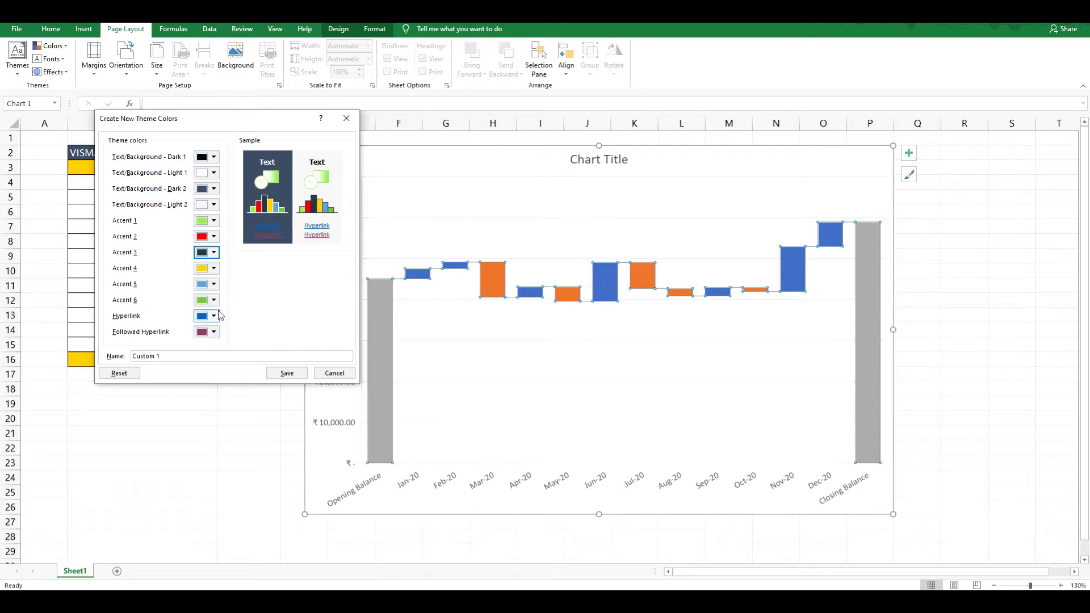
Name the custom theme color set WaterFall Charts and save it
left_click(175, 354)
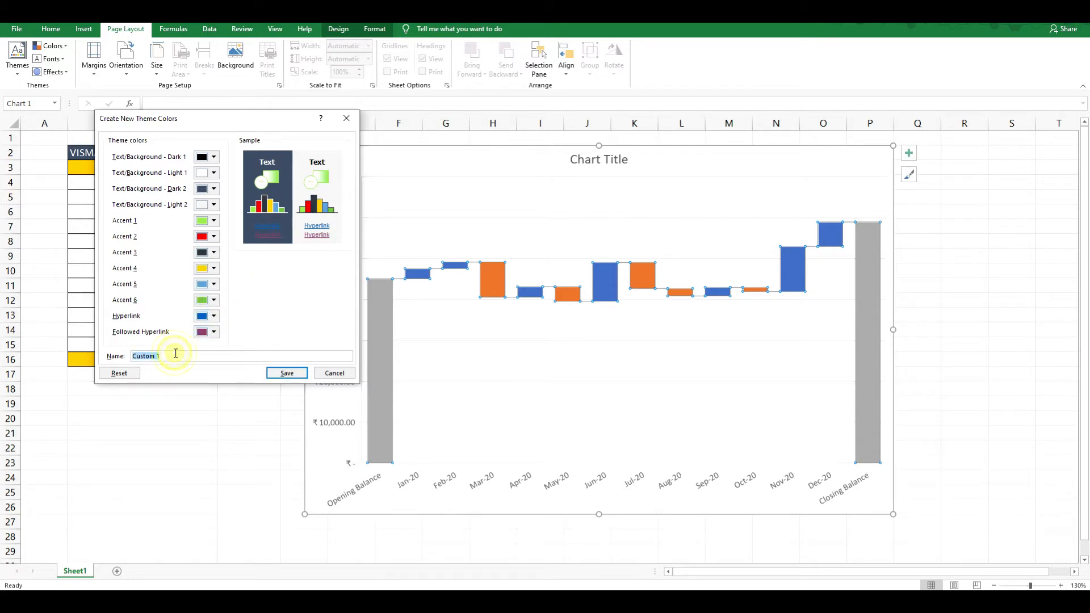
type("WaterFall Charts")
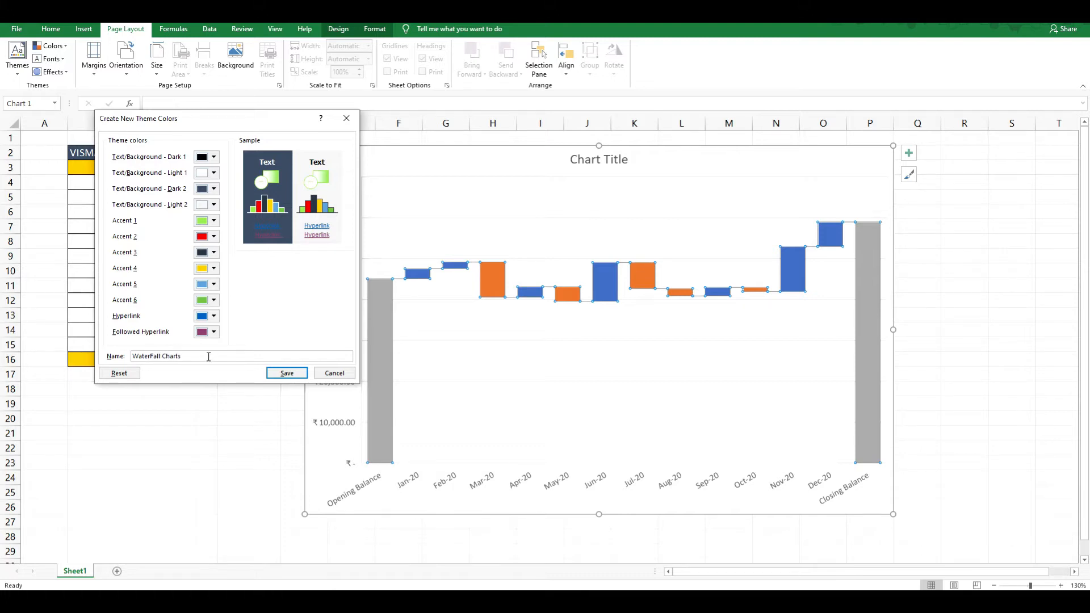
left_click(284, 372)
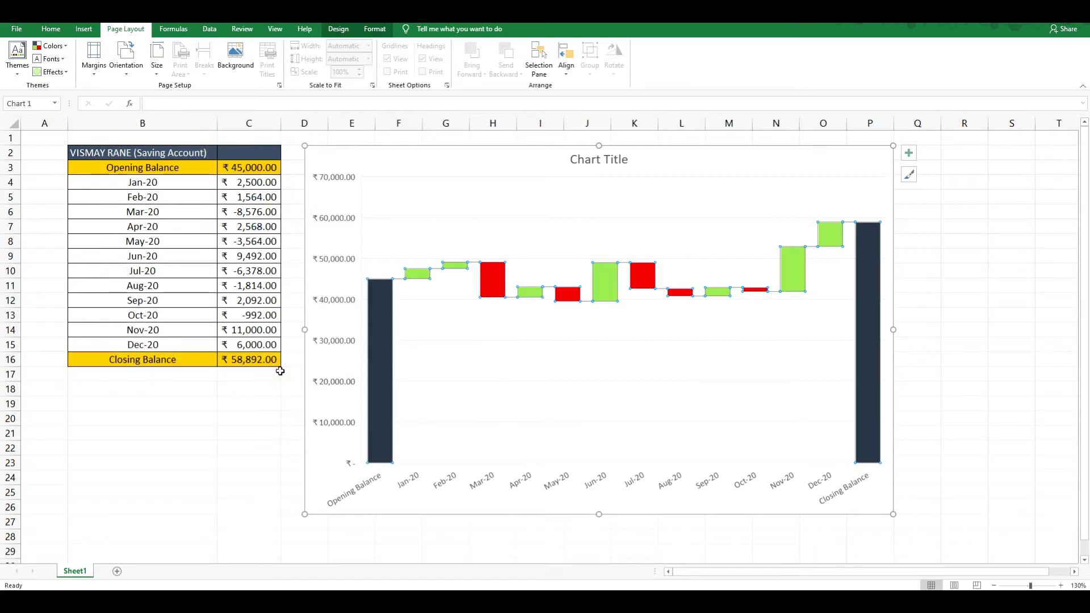
left_click(604, 435)
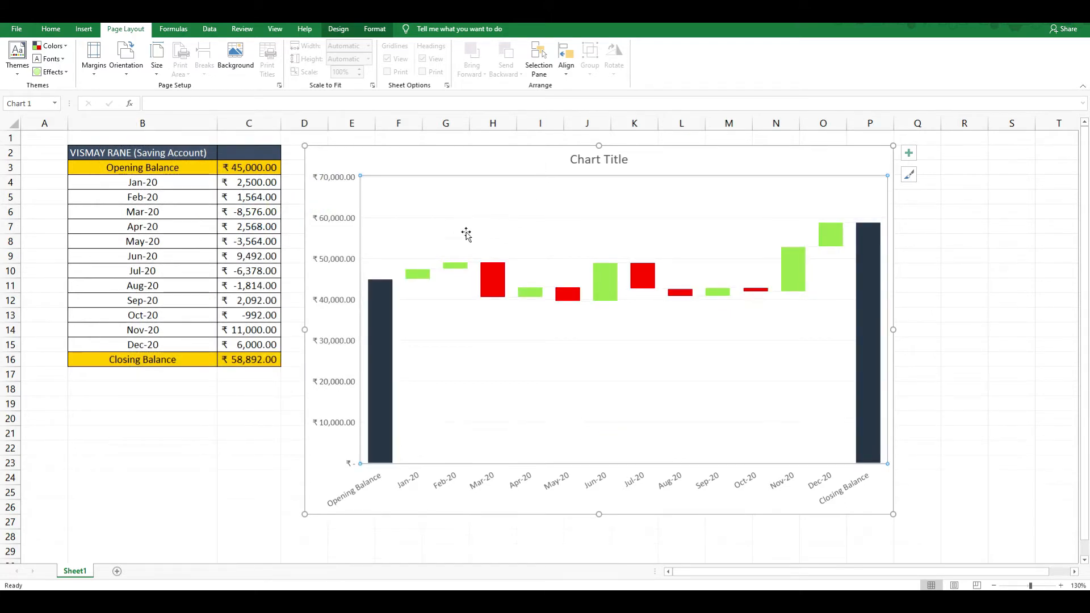
left_click(377, 311)
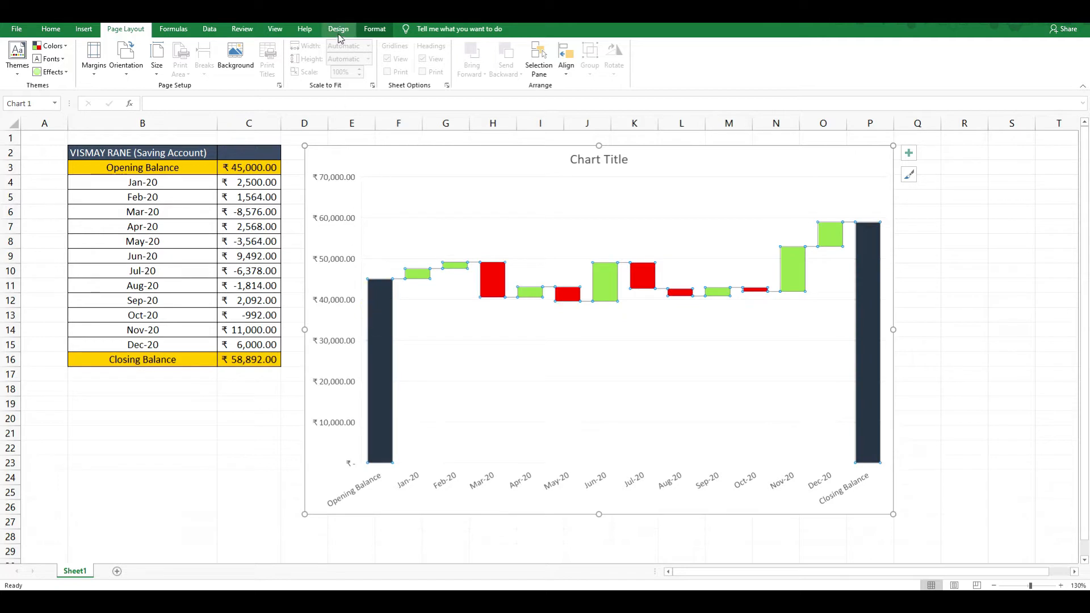
left_click(338, 28)
left_click(88, 61)
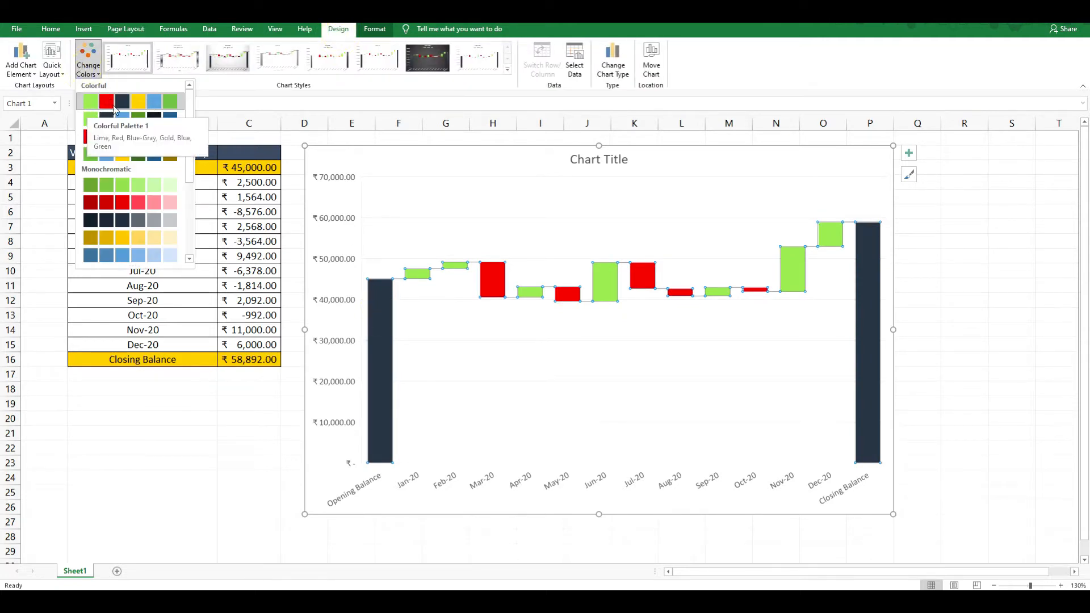
left_click(237, 98)
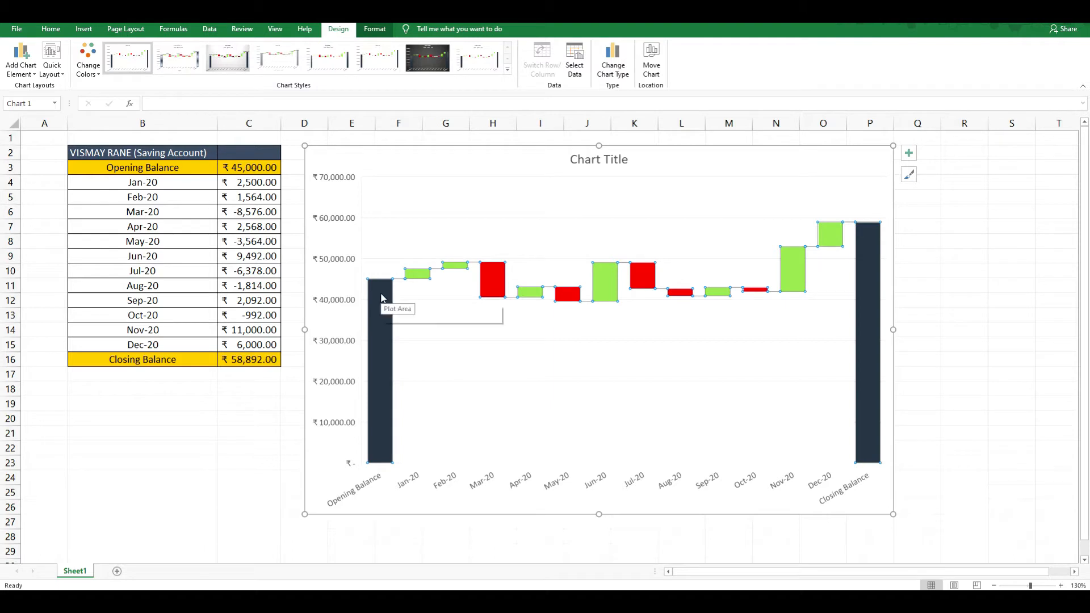
Add data labels to the columns of the waterfall chart
left_click(867, 311)
left_click(867, 311)
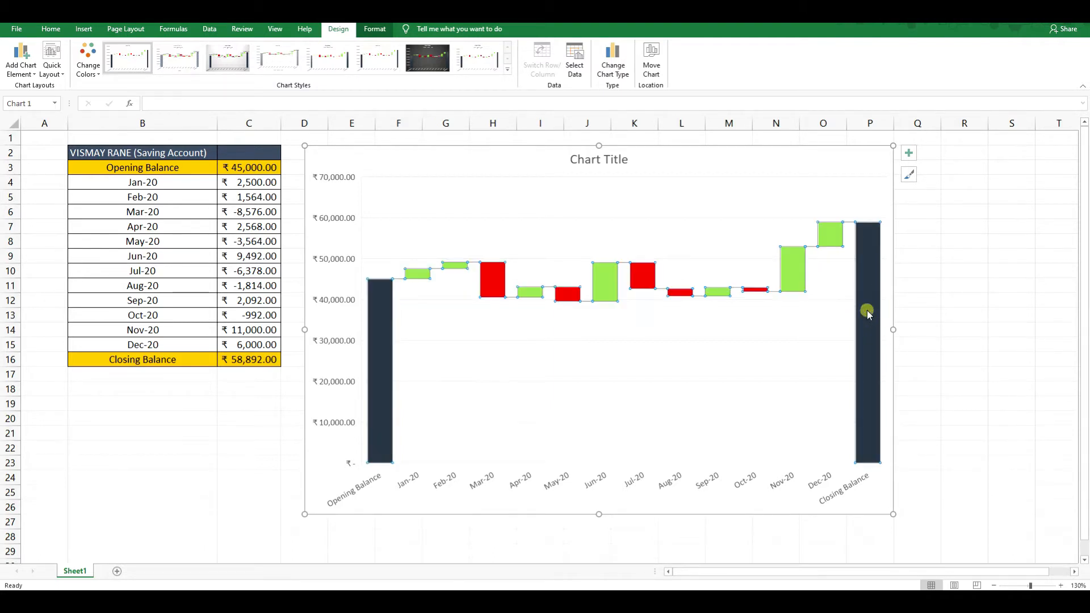
right_click(373, 310)
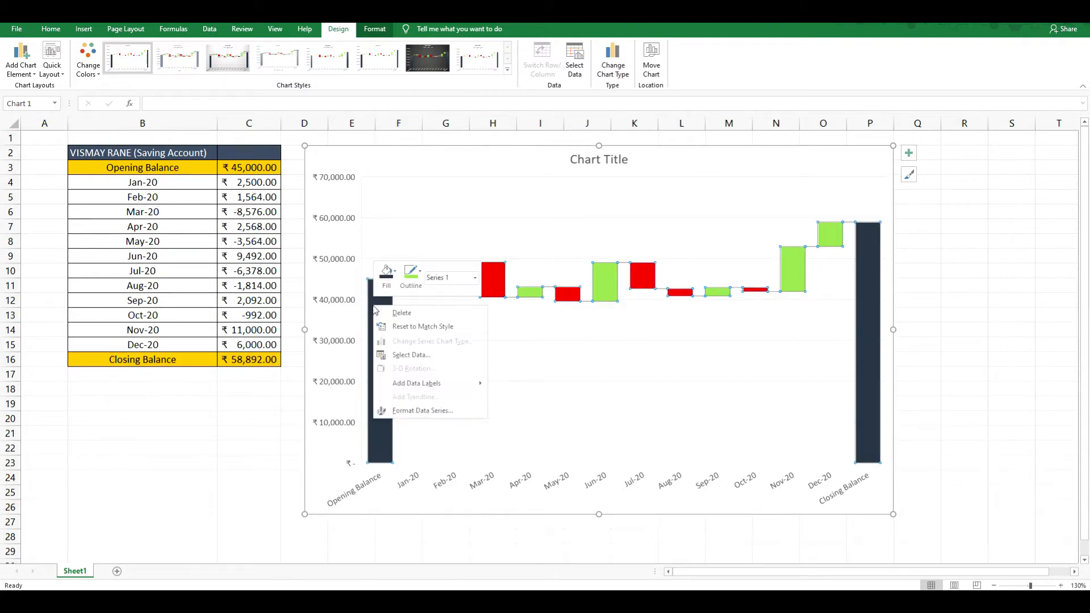
left_click(446, 389)
left_click(545, 378)
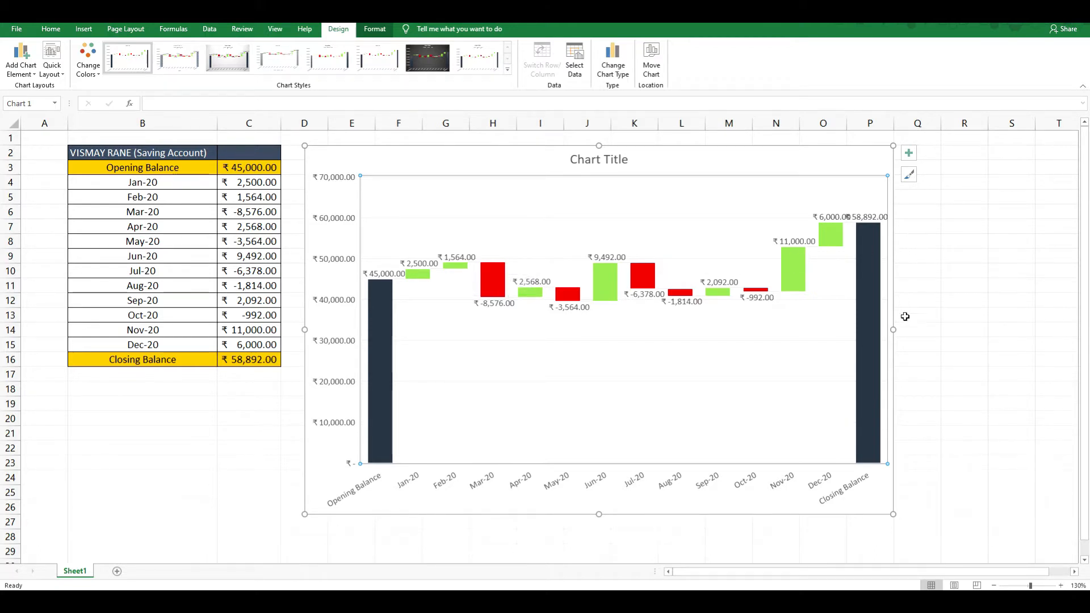
Widen the waterfall chart so it extends to about column R, and deselect it
left_click_drag(896, 330, 937, 329)
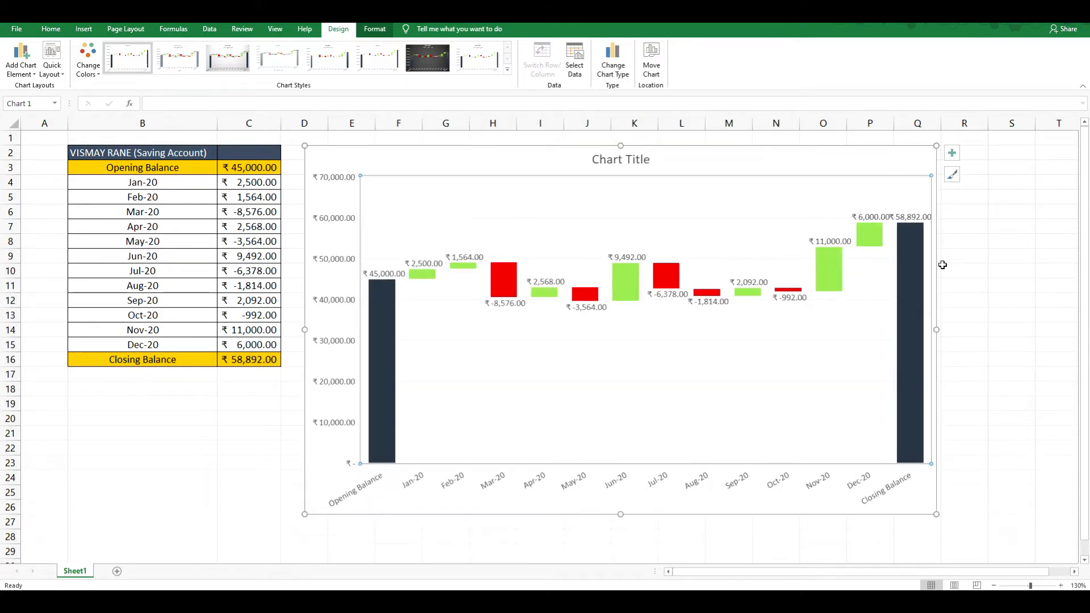
left_click_drag(936, 146, 972, 146)
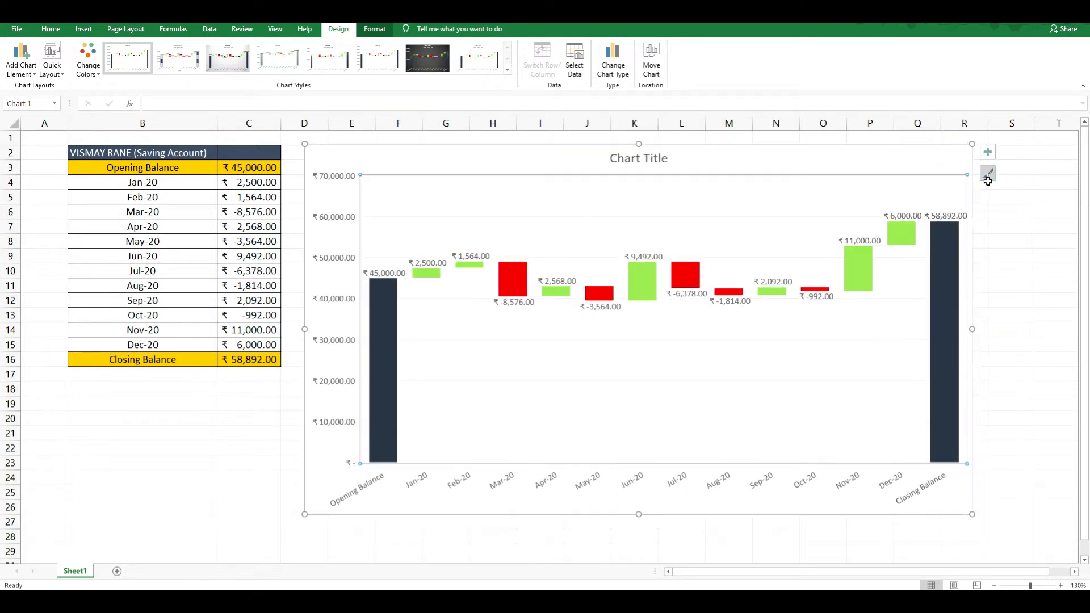
left_click(1011, 306)
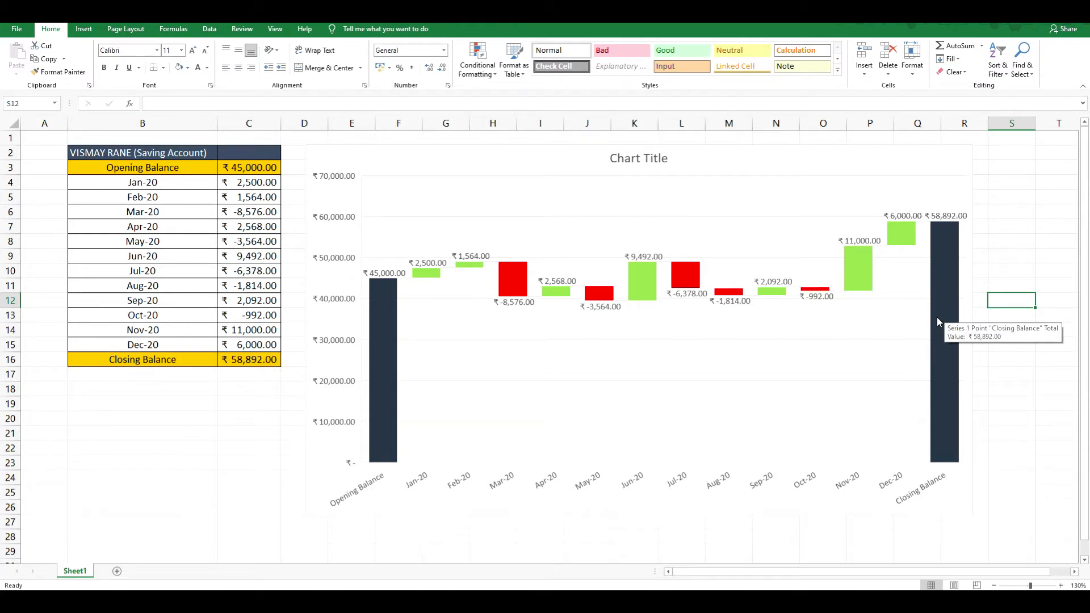
Set the gap width of the waterfall chart's Opening Balance column to 20%
mouse_move(375, 300)
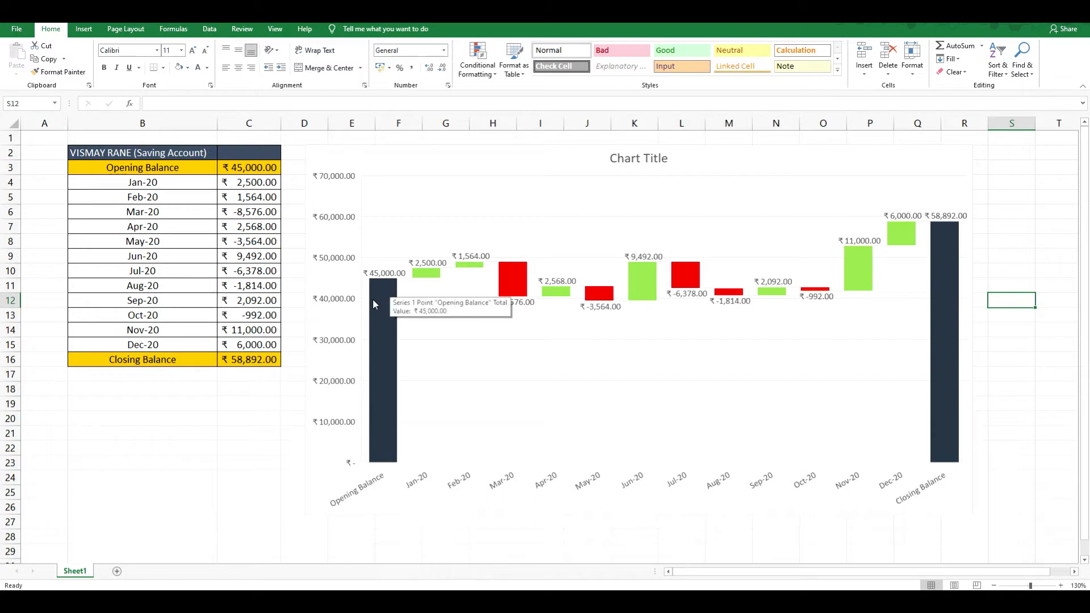
left_click(380, 291)
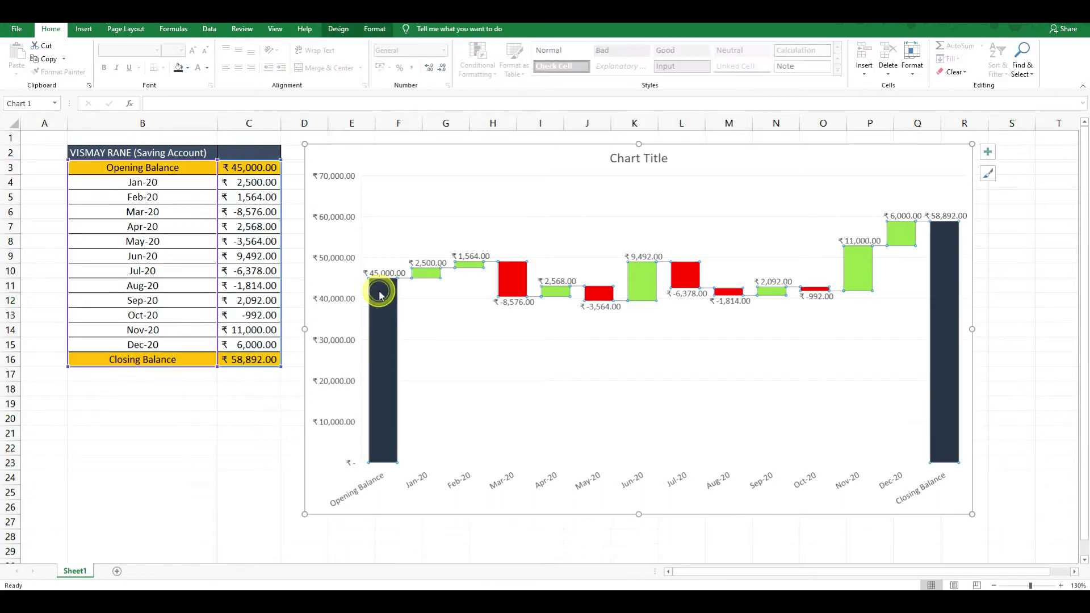
double_click(379, 292)
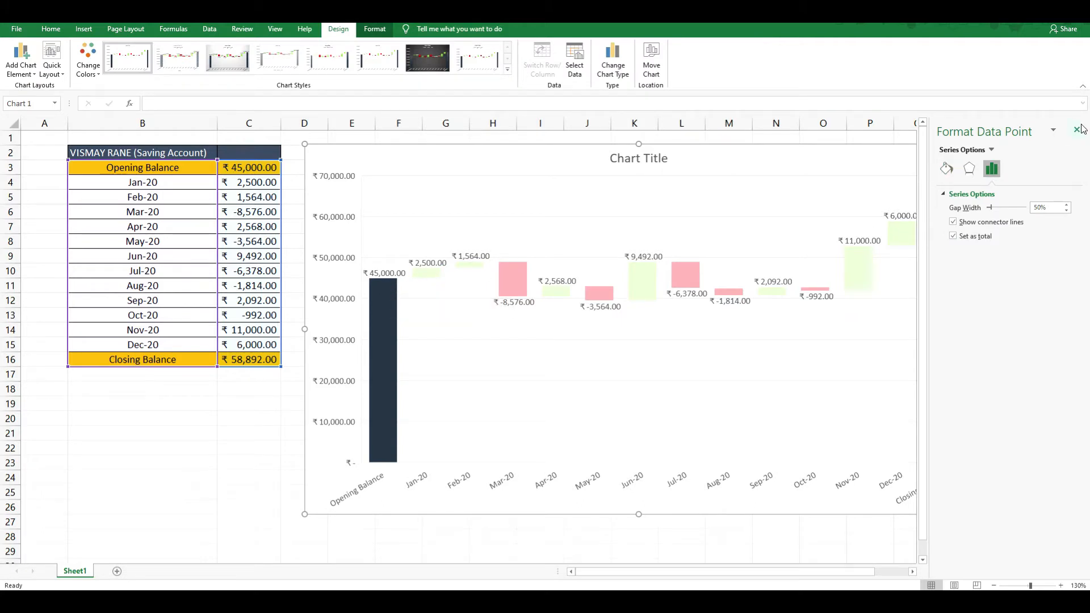
left_click_drag(990, 208, 1000, 209)
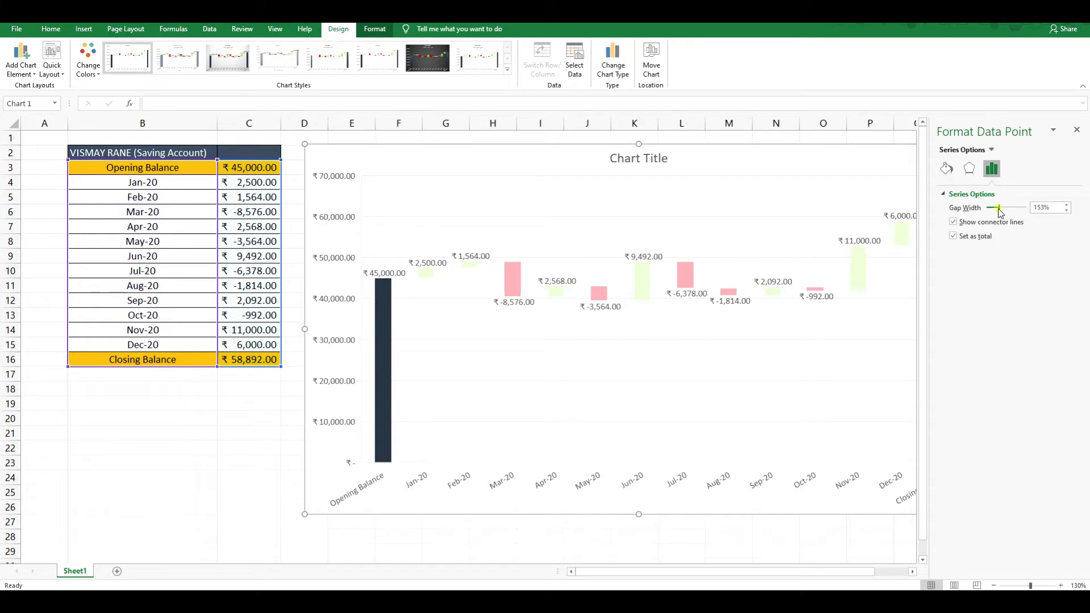
left_click_drag(997, 212, 990, 212)
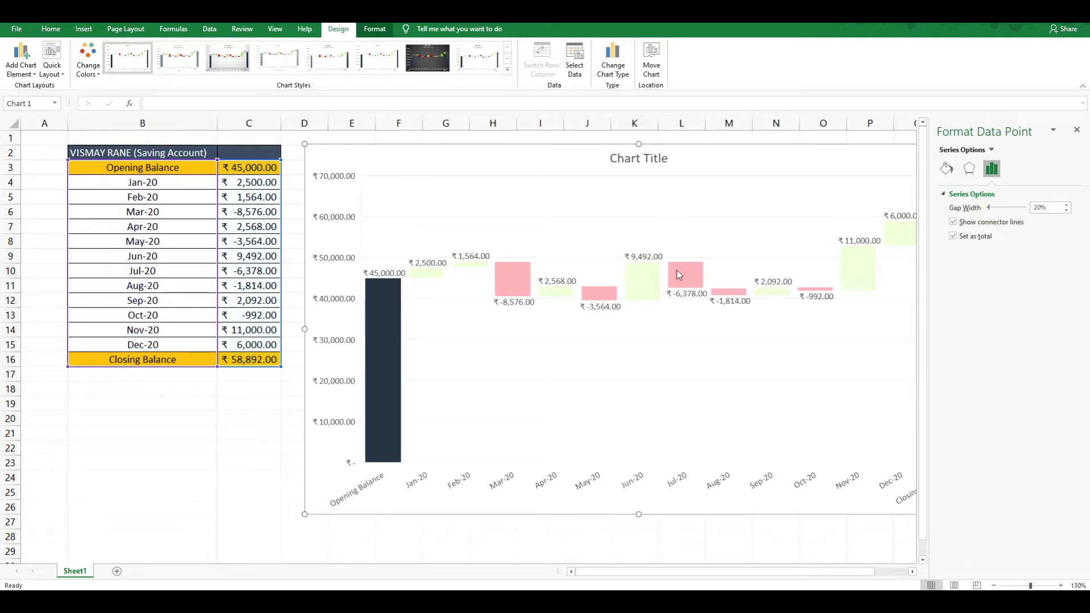
left_click(1076, 130)
left_click(847, 334)
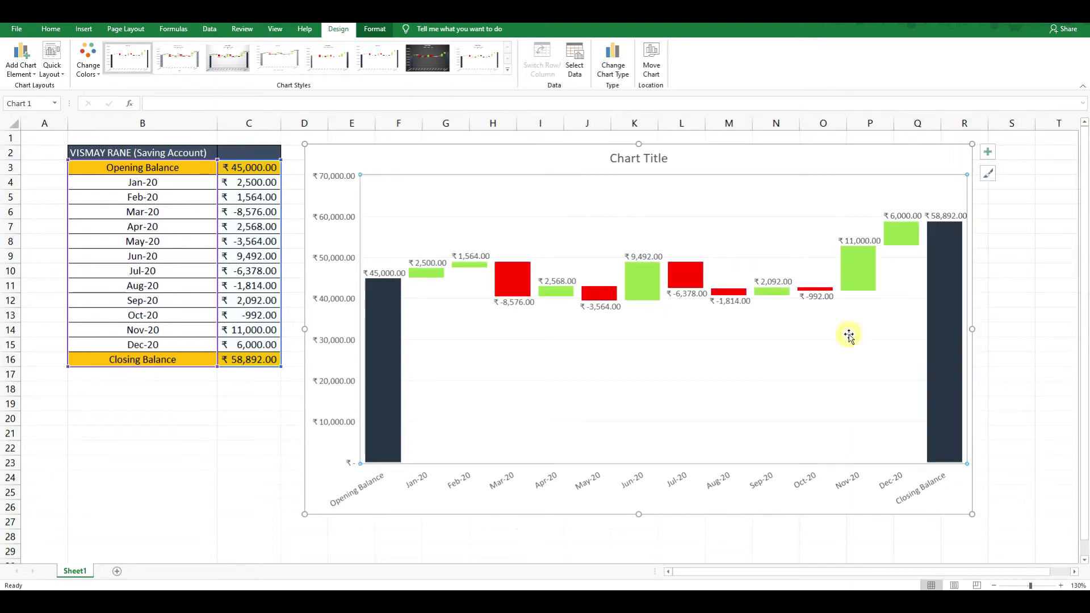
mouse_move(944, 347)
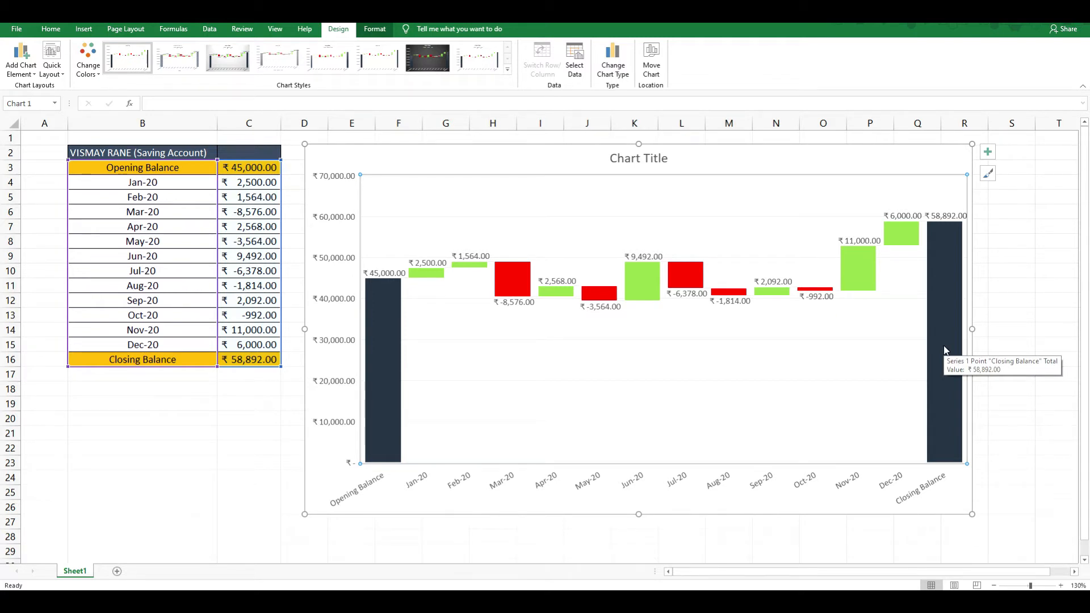
Change the chart title to "Waterfall chart for saving's account"
double_click(625, 159)
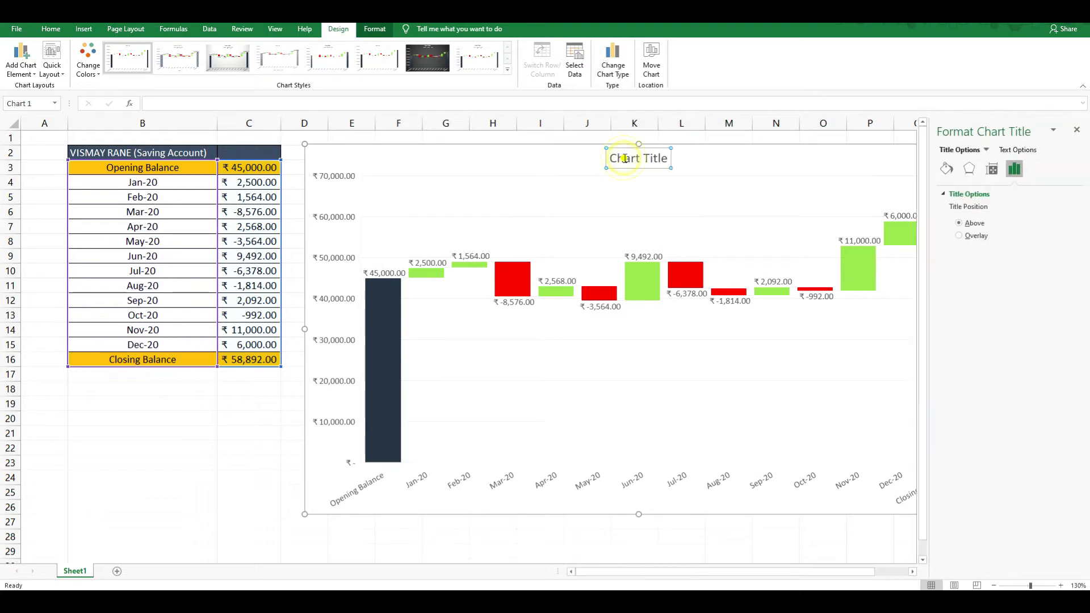
triple_click(624, 159)
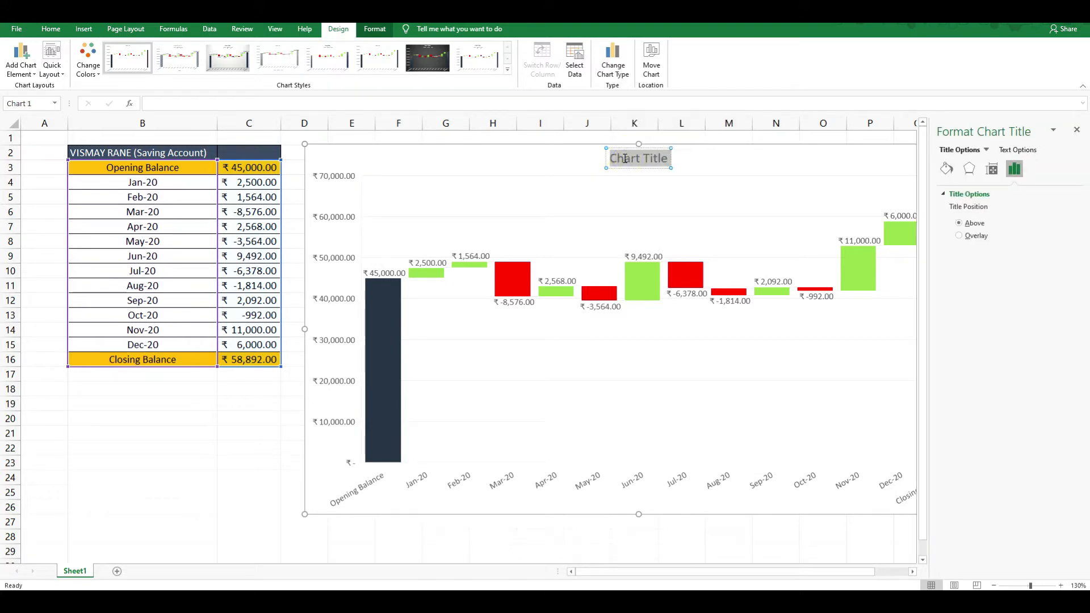
type("Waterfall chart for saving's acc")
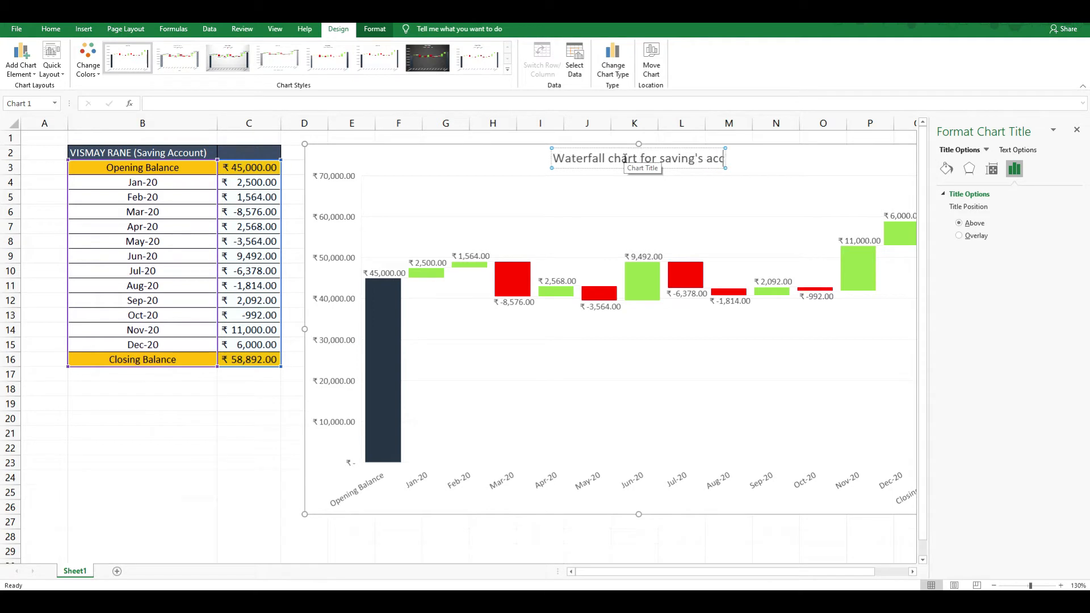
type("ount")
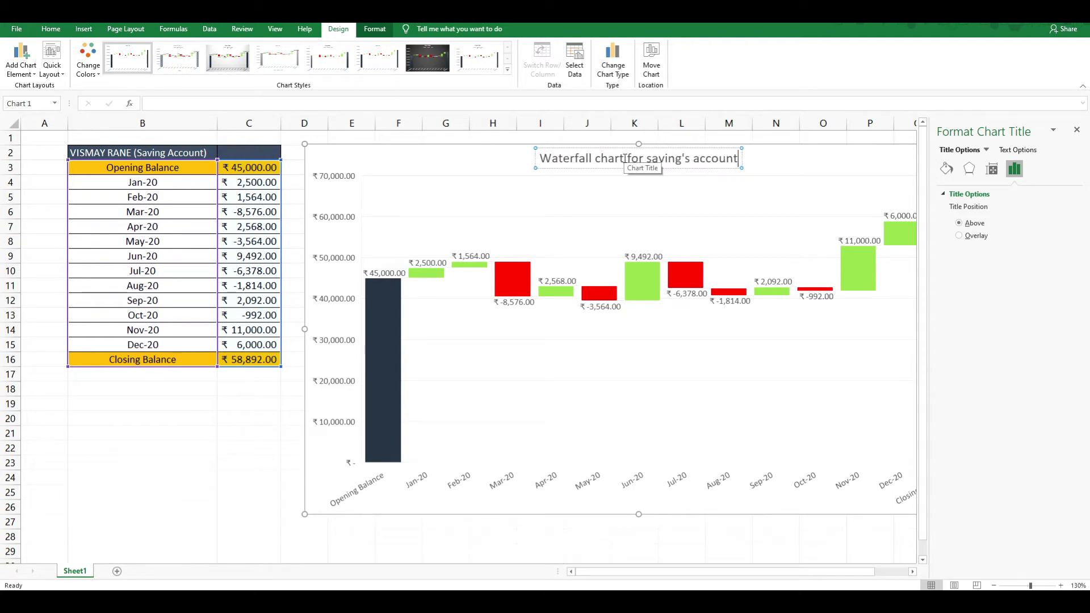
Add a primary horizontal axis title to the waterfall chart
left_click(630, 509)
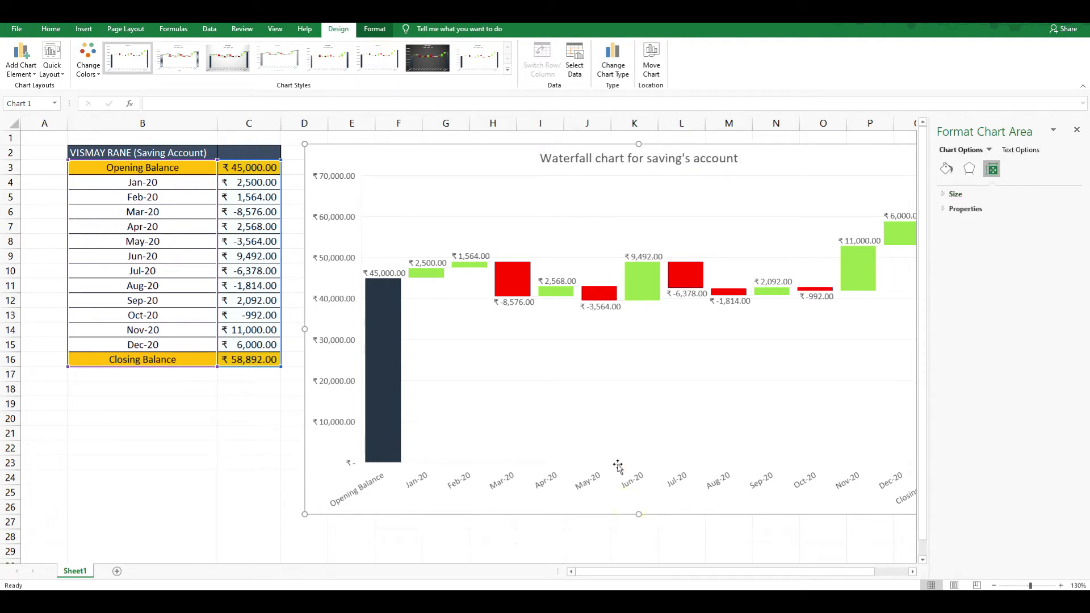
left_click(1078, 132)
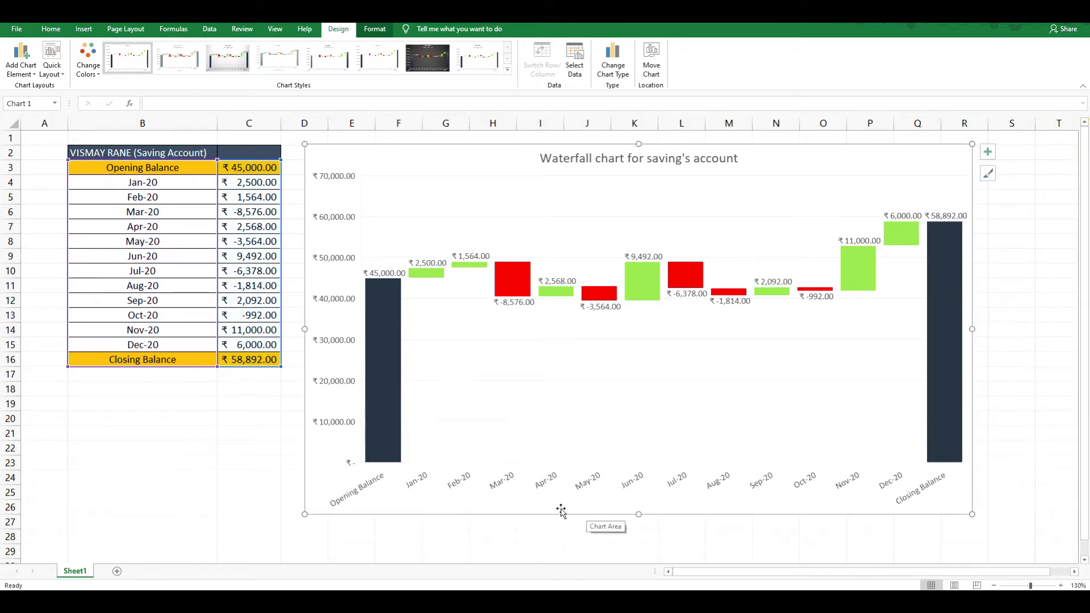
left_click(32, 68)
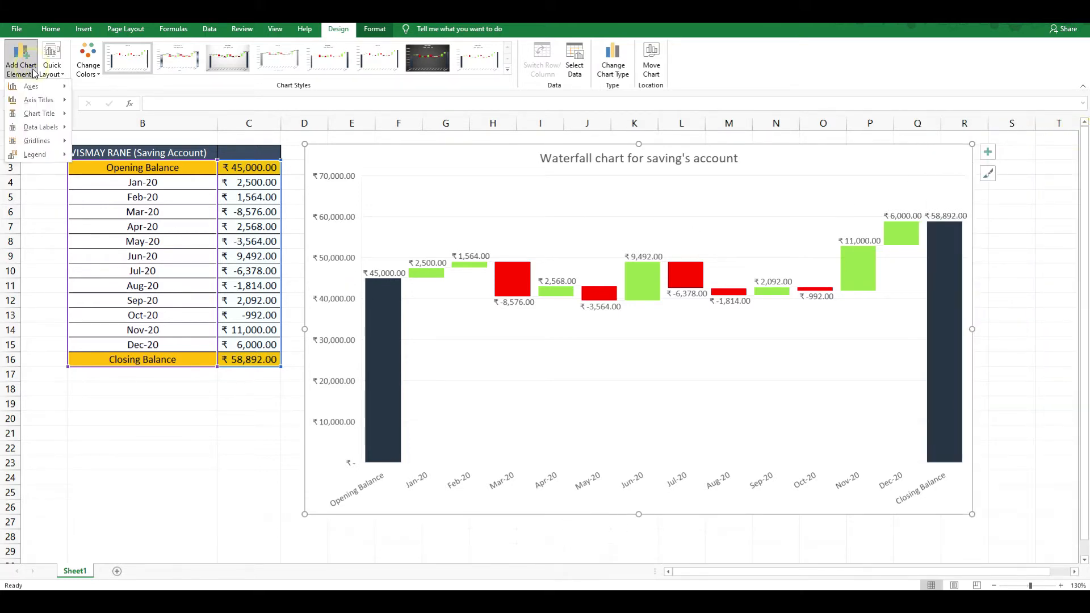
mouse_move(46, 106)
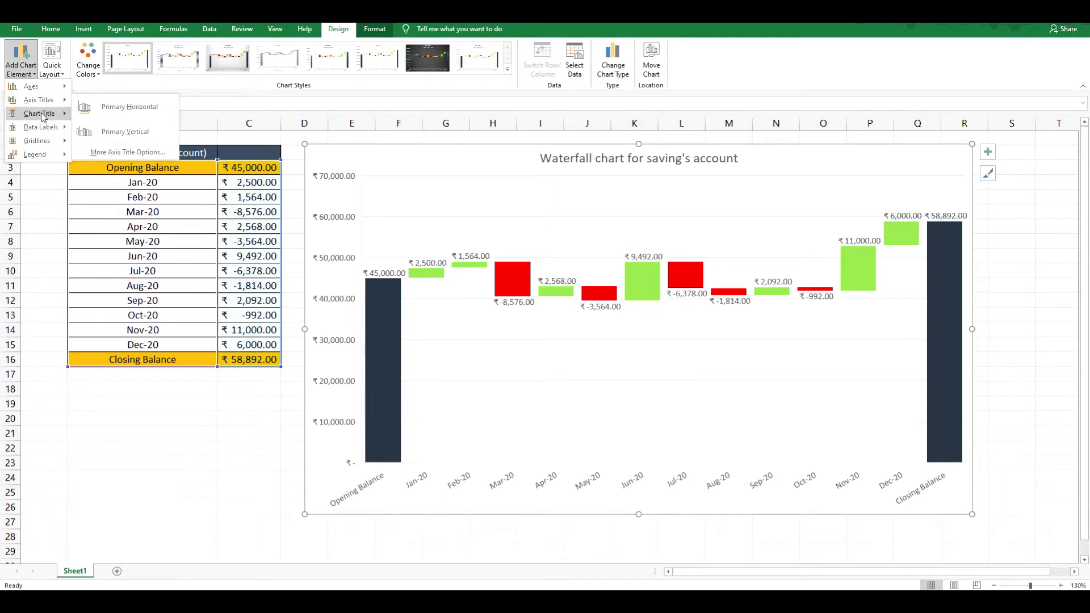
left_click(128, 106)
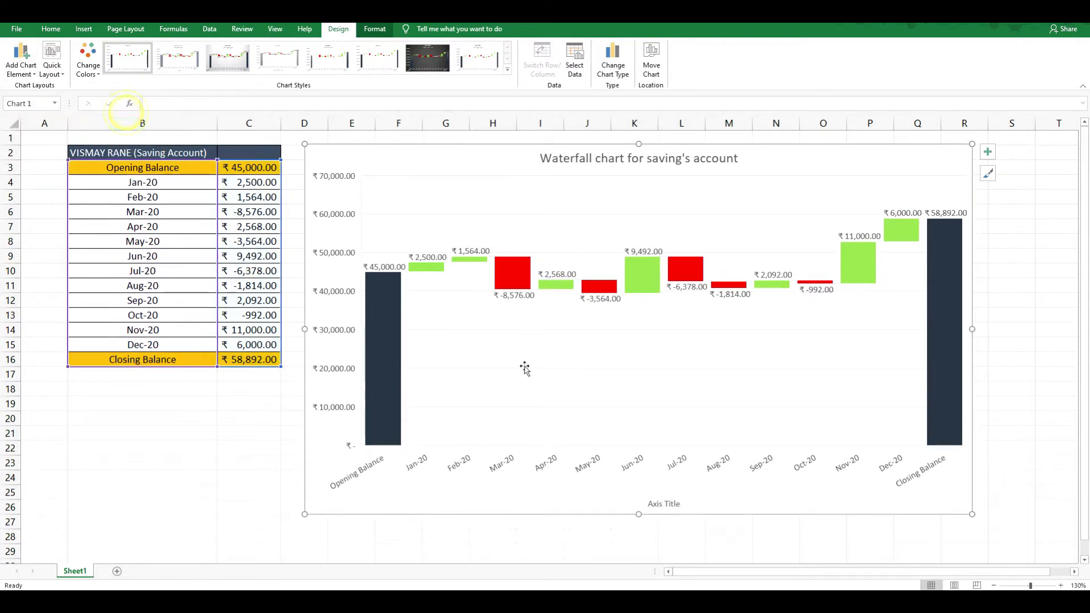
Change the horizontal axis title's text to "Months"
double_click(664, 507)
double_click(663, 507)
triple_click(663, 505)
double_click(663, 505)
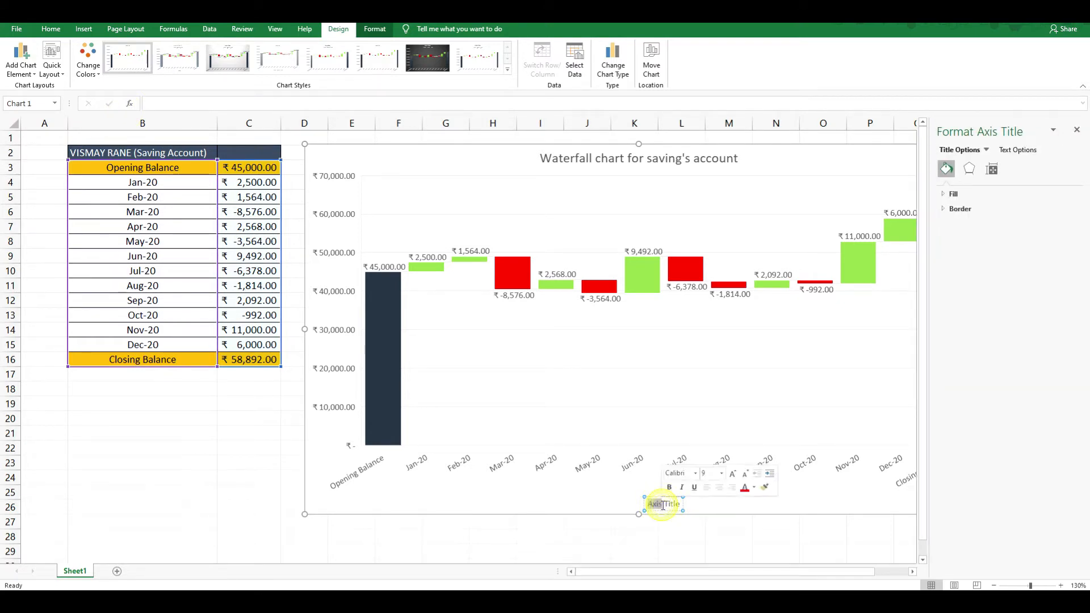
triple_click(663, 505)
type("Months")
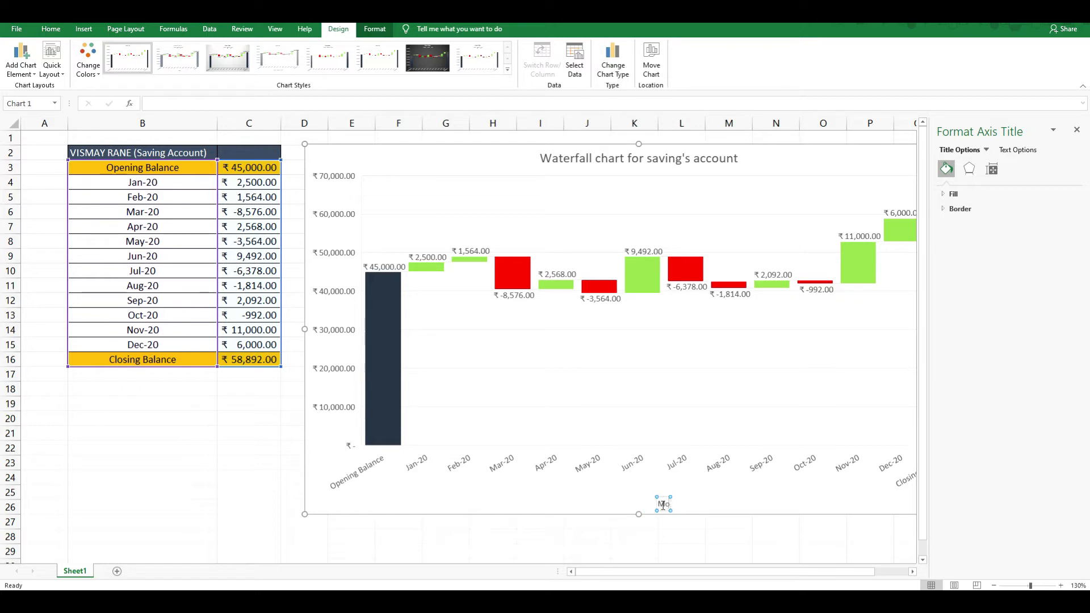
left_click(448, 496)
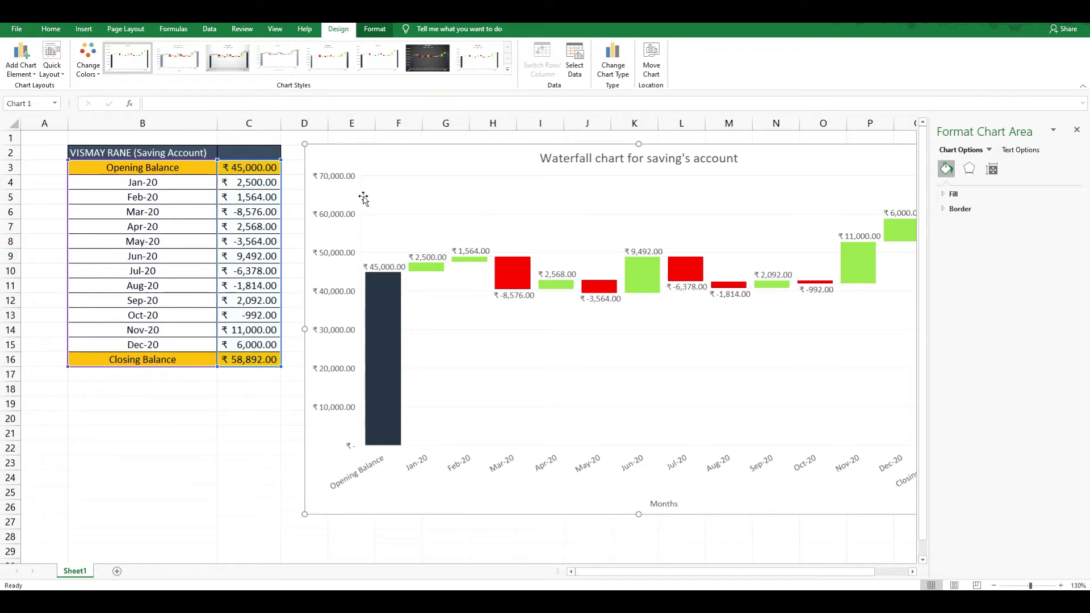
Add a primary vertical axis title reading "Rupees" to the waterfall chart, and close the formatting pane
left_click(32, 78)
mouse_move(41, 105)
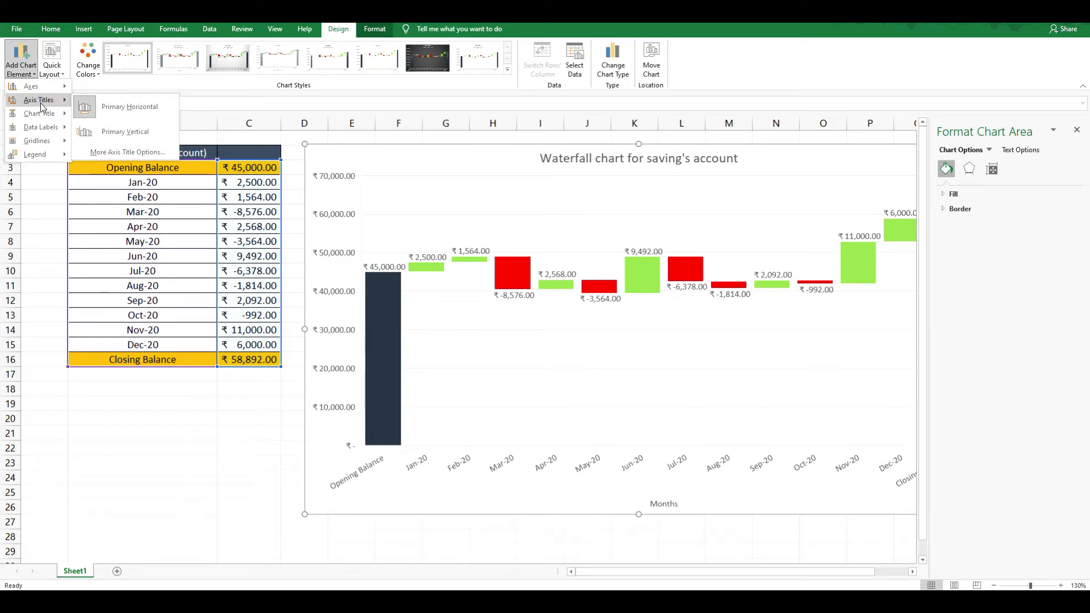
left_click(138, 124)
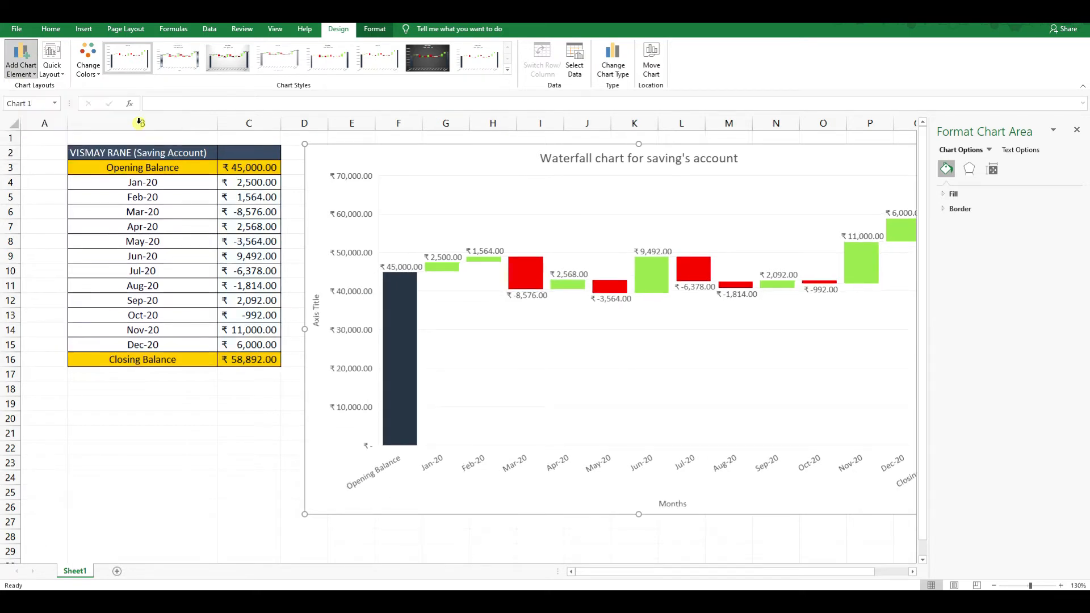
left_click(315, 309)
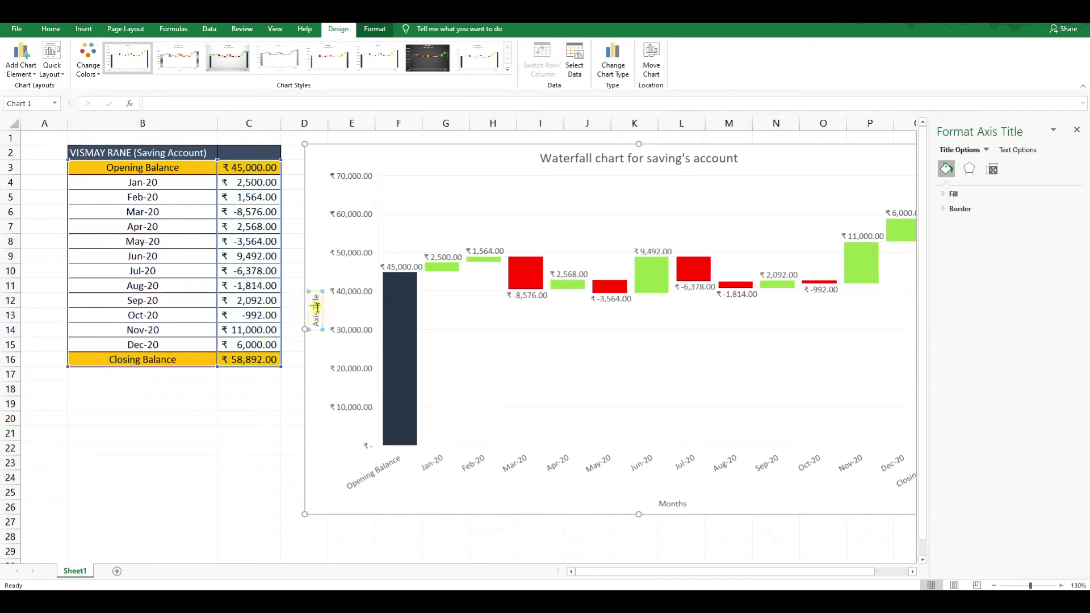
triple_click(317, 308)
type("Rupees")
left_click(259, 411)
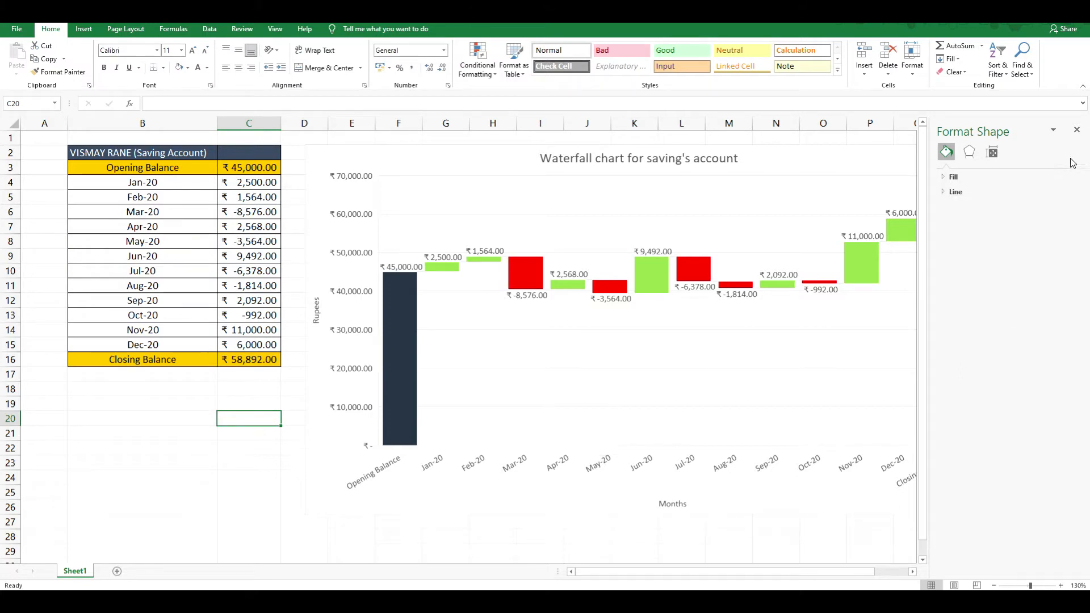
left_click(1077, 132)
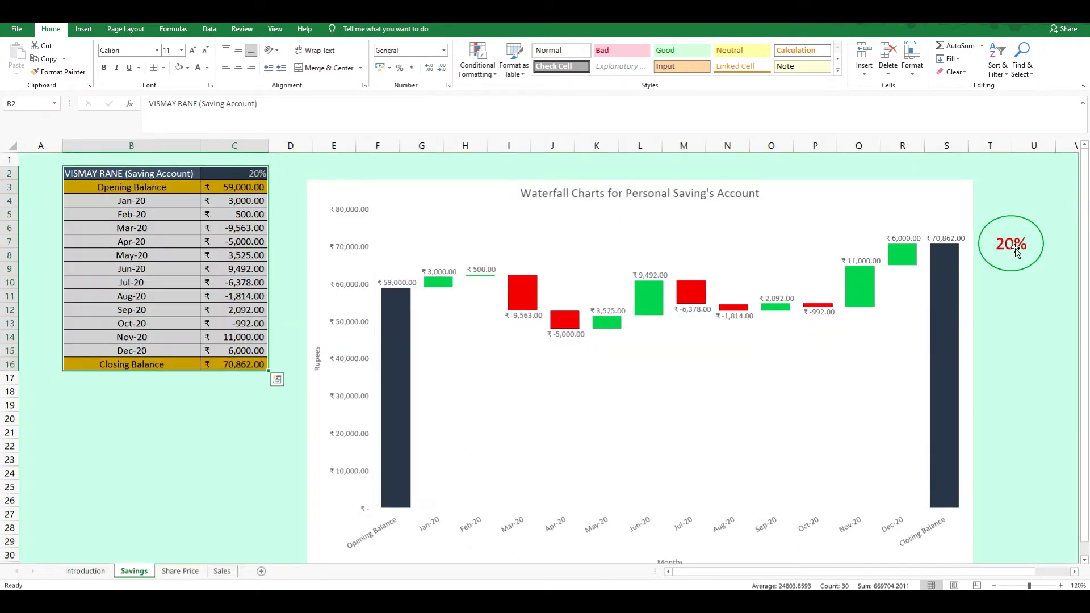
Examine the percentage cell C2 on the finished example workbook's Savings sheet, and return to the chart workbook
left_click(258, 173)
left_click(1025, 336)
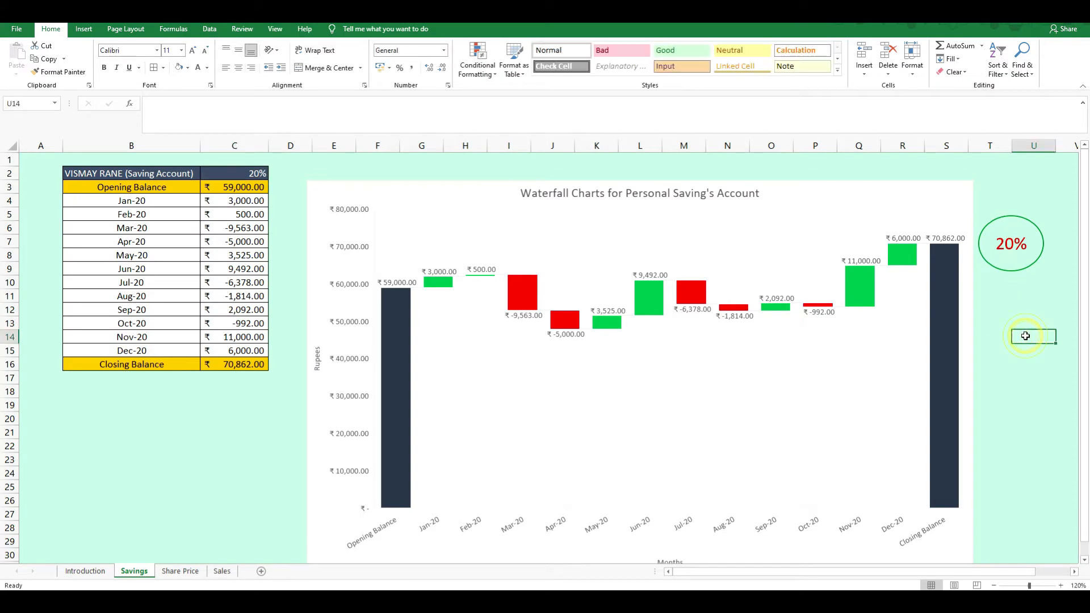
key("alt+Tab")
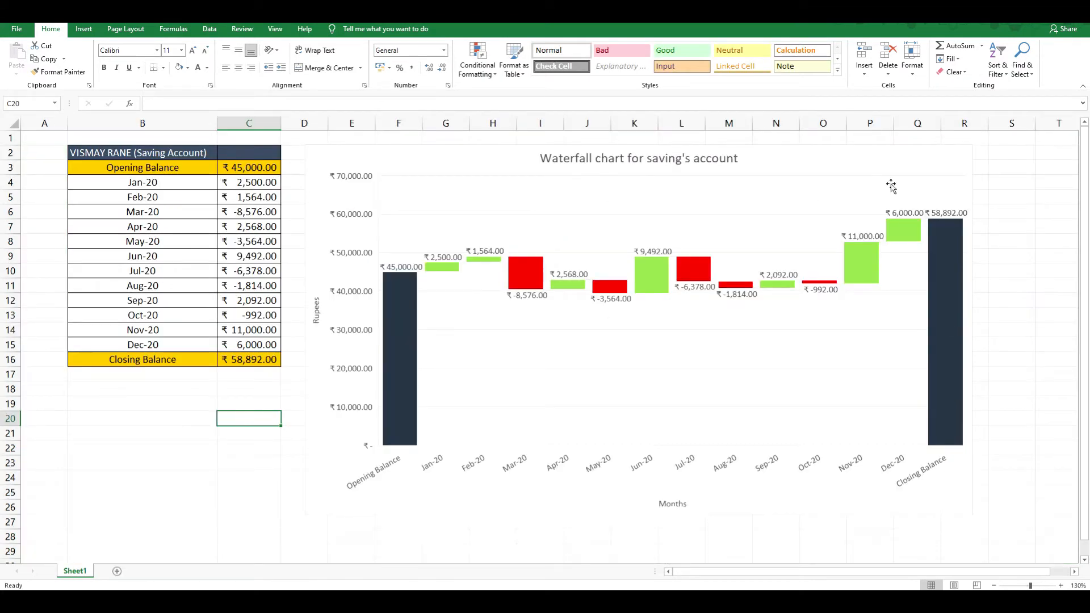
Enter the formula =(C16-C3)/C3 in cell C2 to calculate the percentage change from opening to closing balance
left_click(242, 152)
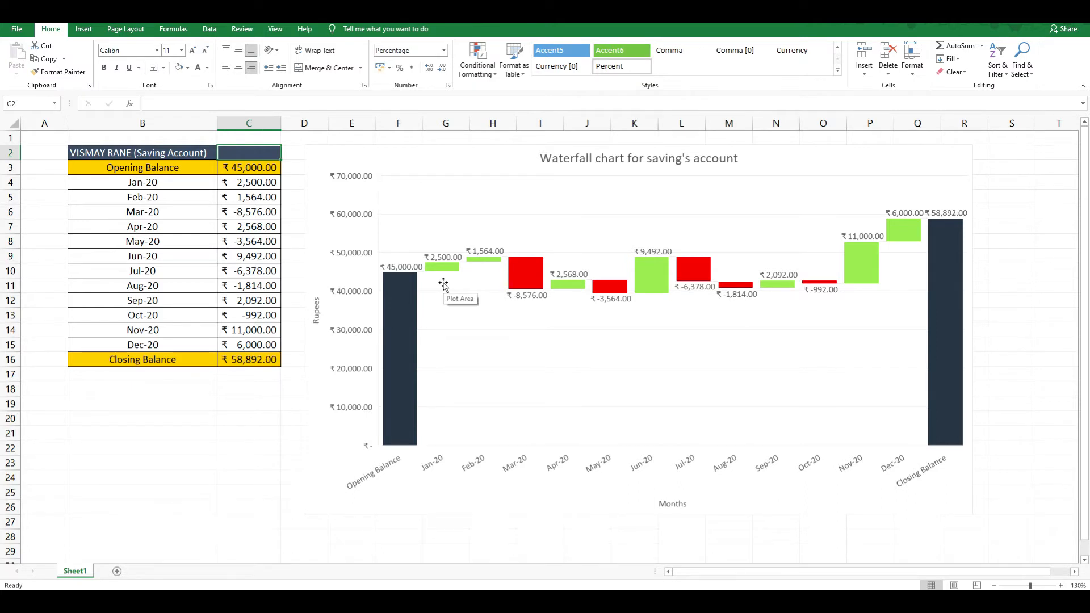
type("=(")
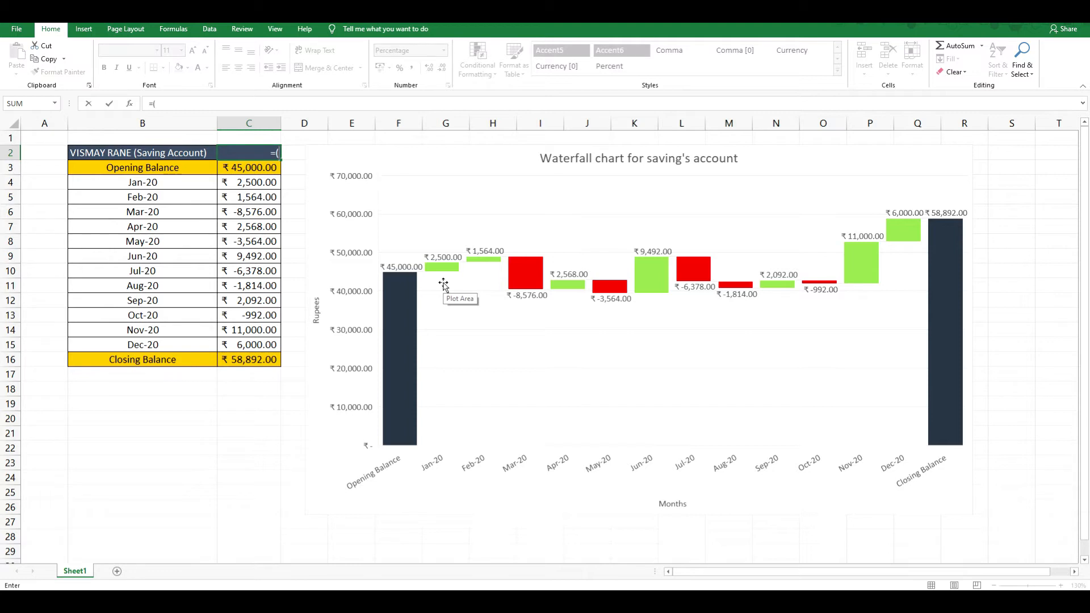
key("Down")
key("ctrl+Down")
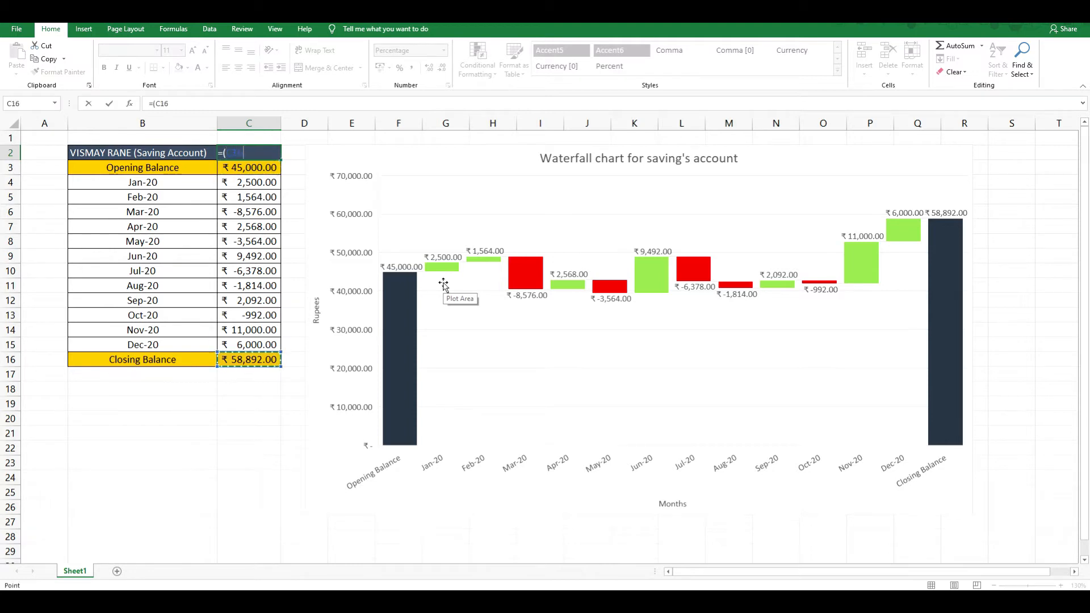
type("-")
key("Up")
key("Down")
key("Down")
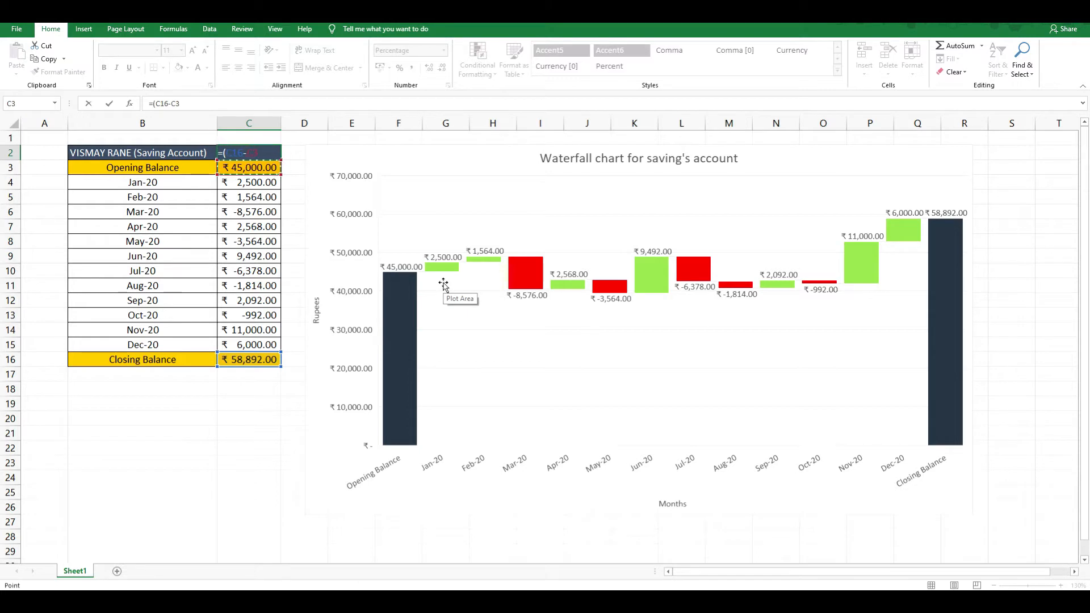
type(")/")
key("Down")
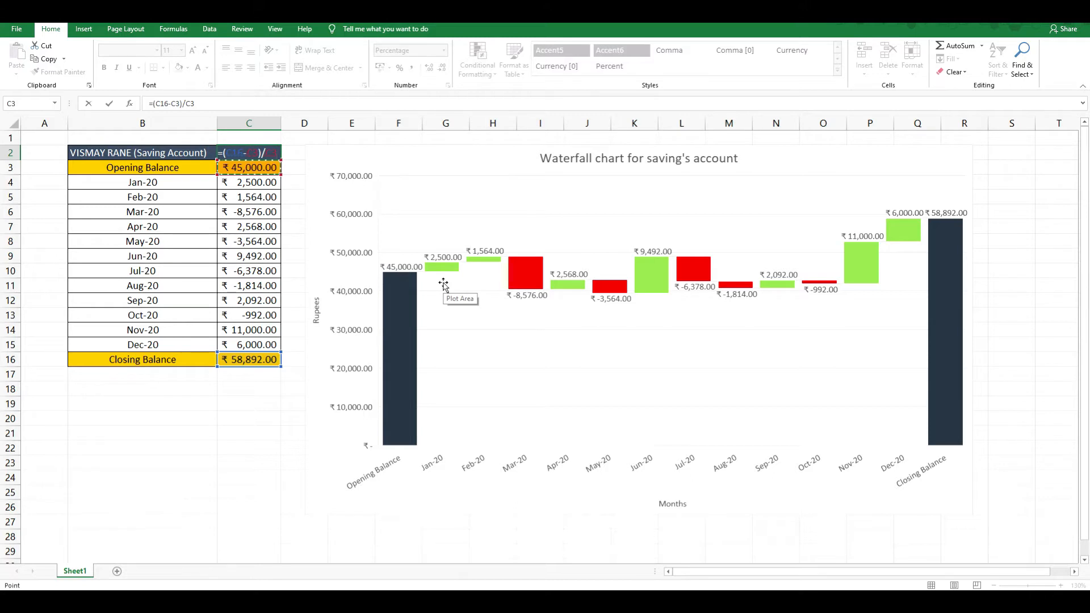
key("ctrl+Return")
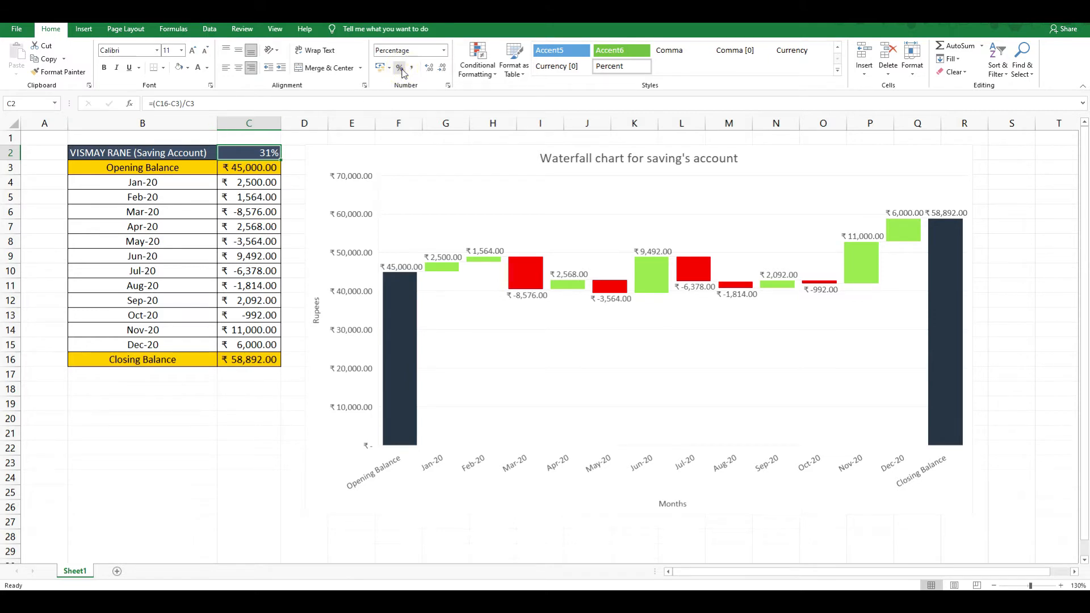
key("Right")
key("Right")
key("Right")
key("Right")
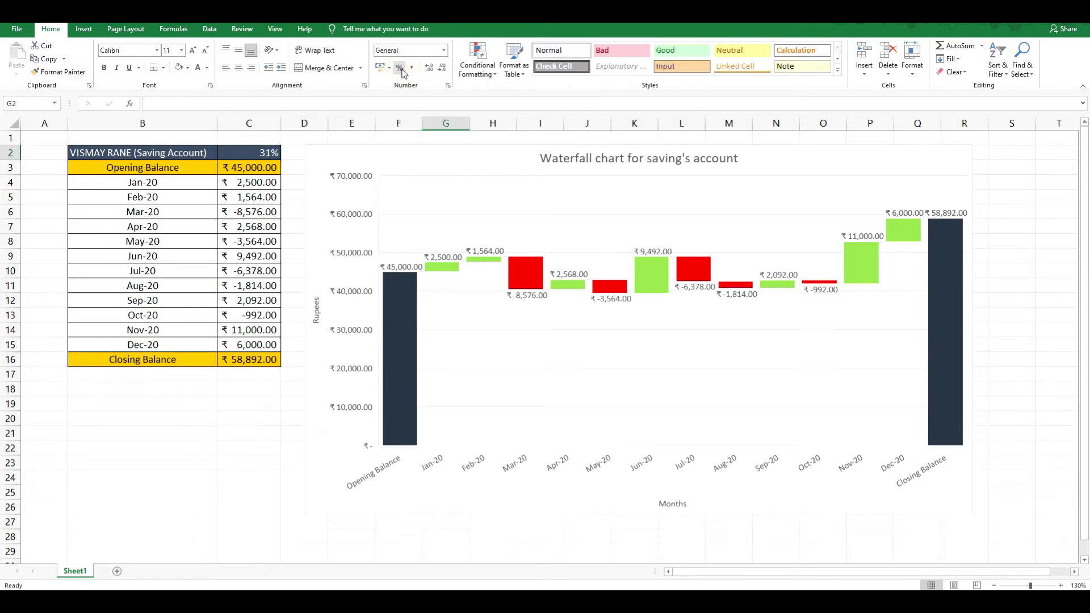
left_click(1037, 193)
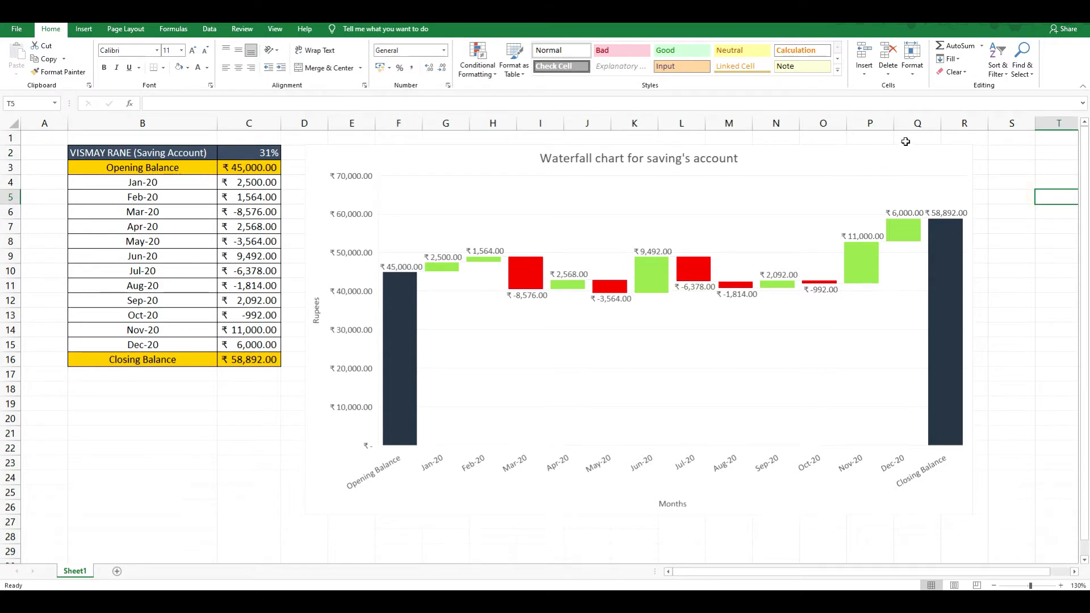
Draw a rectangle about 1.89 cm high and 3.18 cm wide over the chart's upper corner, above the Closing Balance column
left_click(82, 29)
left_click(158, 56)
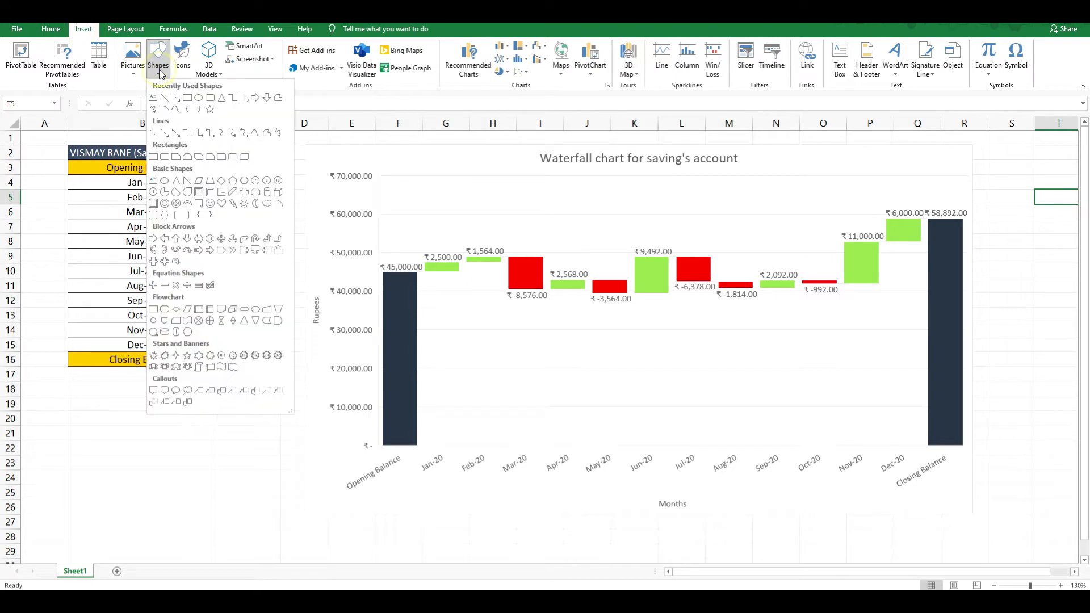
left_click(187, 97)
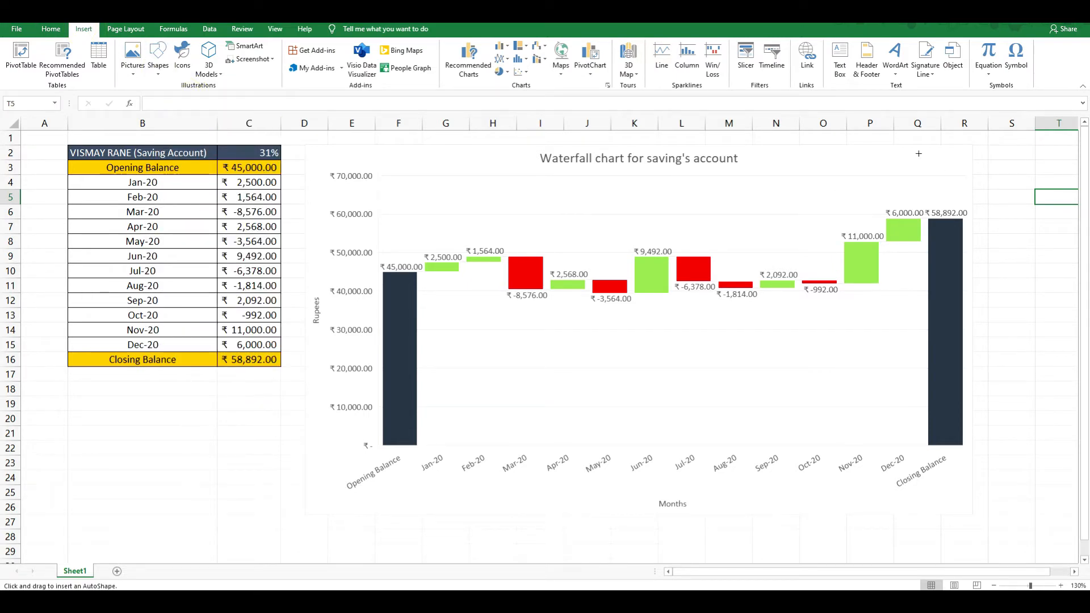
left_click_drag(877, 136, 966, 189)
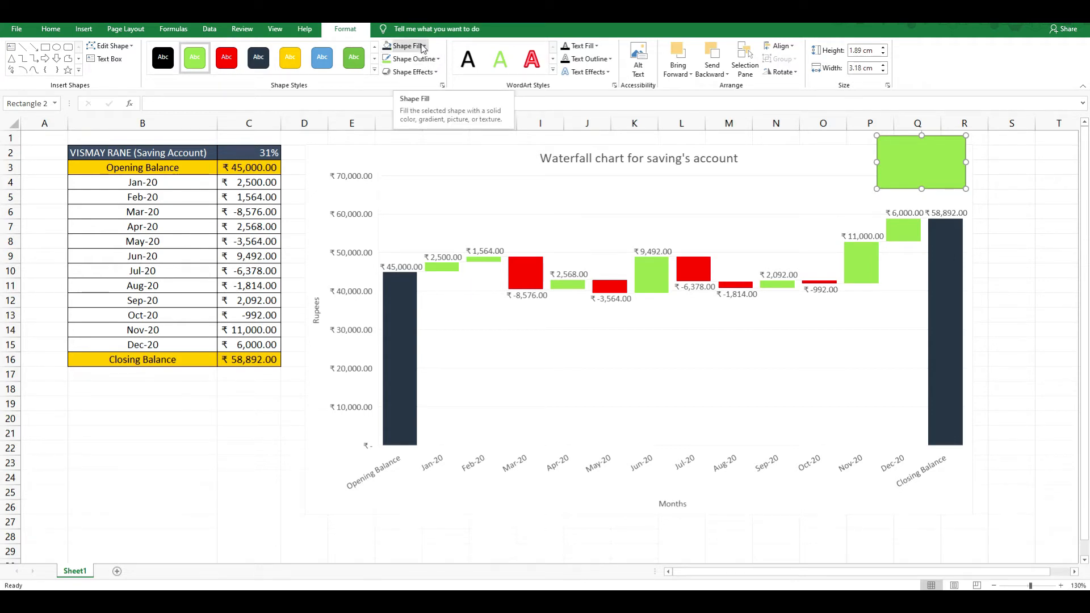
Link the rectangle's text to the percentage in cell C2 with the formula =$C$2
left_click(262, 100)
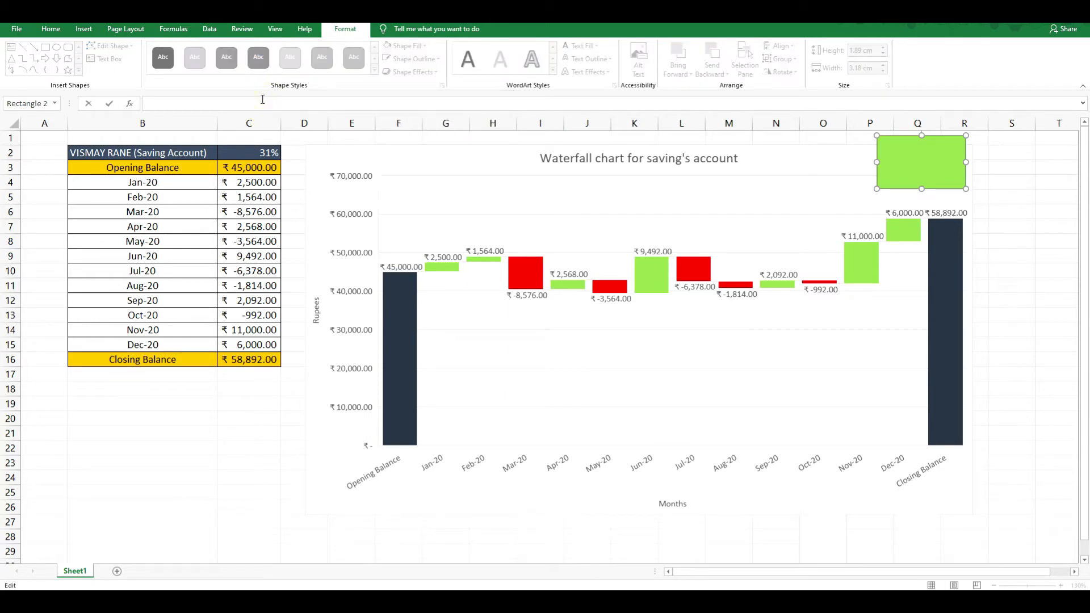
left_click(275, 152)
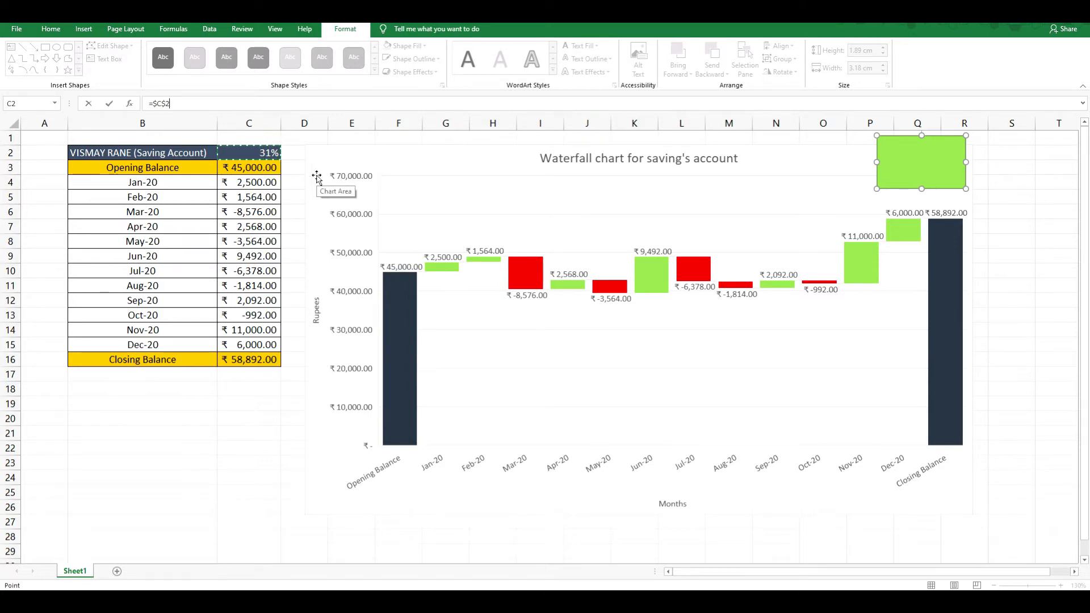
key("Return")
left_click(1010, 212)
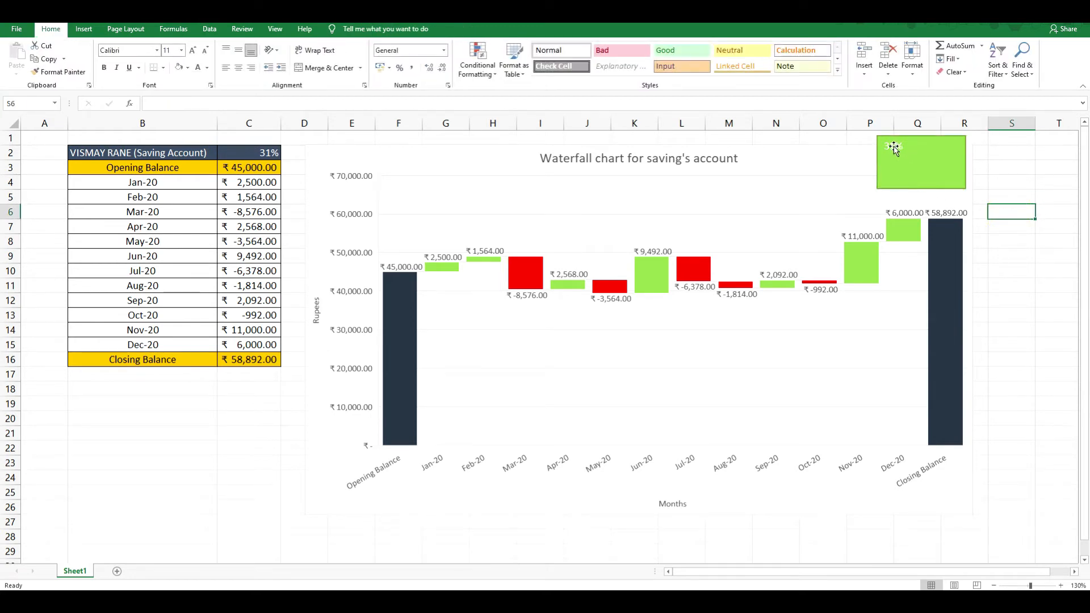
Center the linked percentage text horizontally and vertically inside the rectangle
left_click(893, 148)
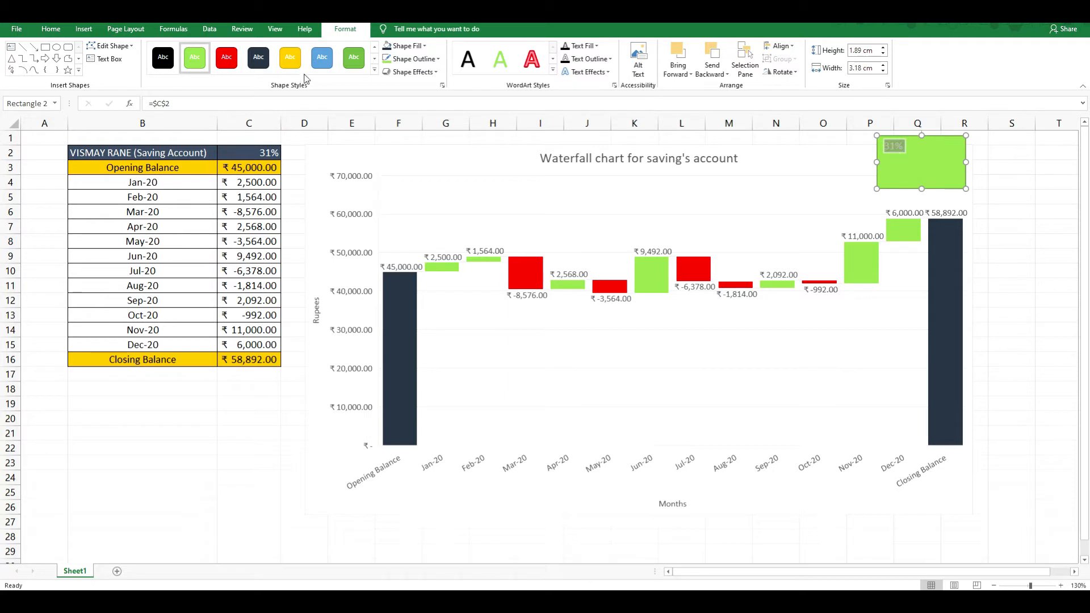
left_click(51, 29)
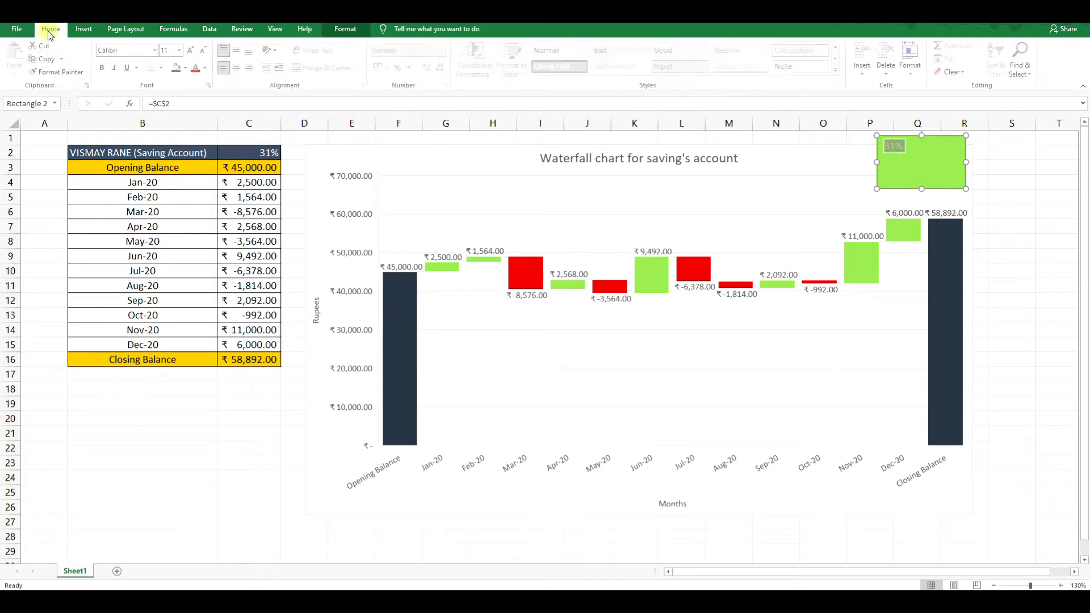
left_click(239, 51)
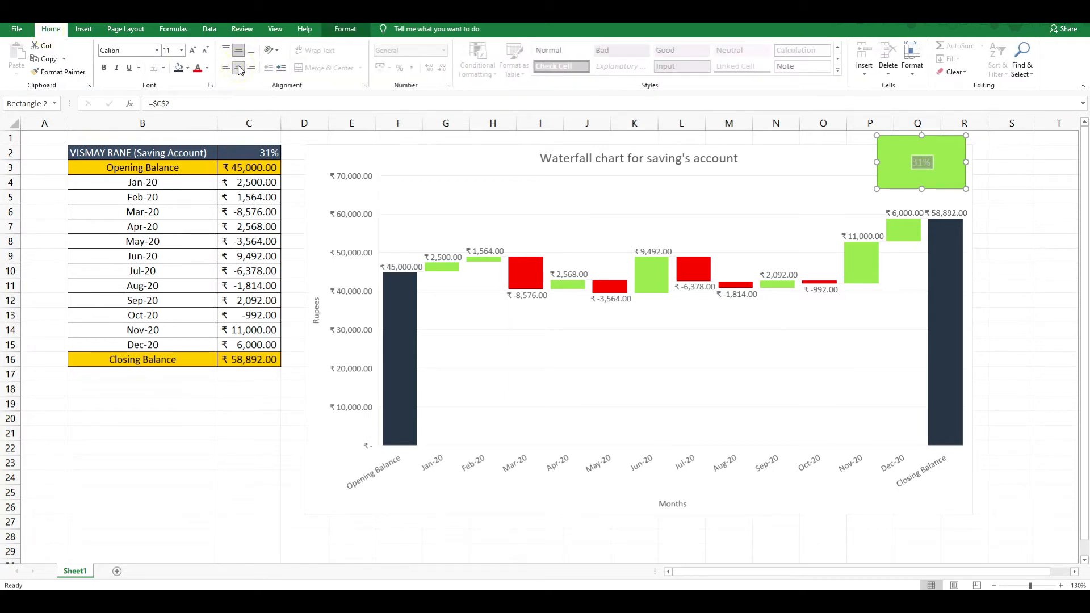
Enlarge the rectangle's percentage text by ten font size steps, color it red, and deselect the shape
left_click(195, 52)
left_click(196, 52)
left_click(195, 52)
left_click(195, 52)
left_click(195, 52)
left_click(195, 52)
left_click(195, 52)
left_click(195, 52)
left_click(195, 52)
left_click(195, 52)
left_click(197, 68)
left_click(1000, 238)
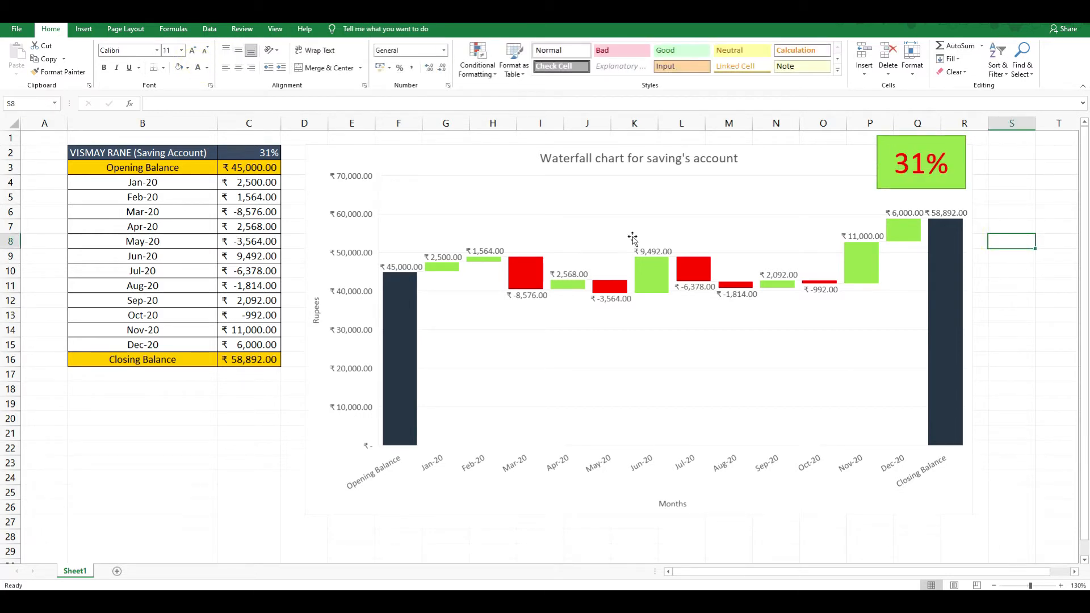
Change the Jan-20 amount in the savings table to 3500 to test the chart
left_click(242, 185)
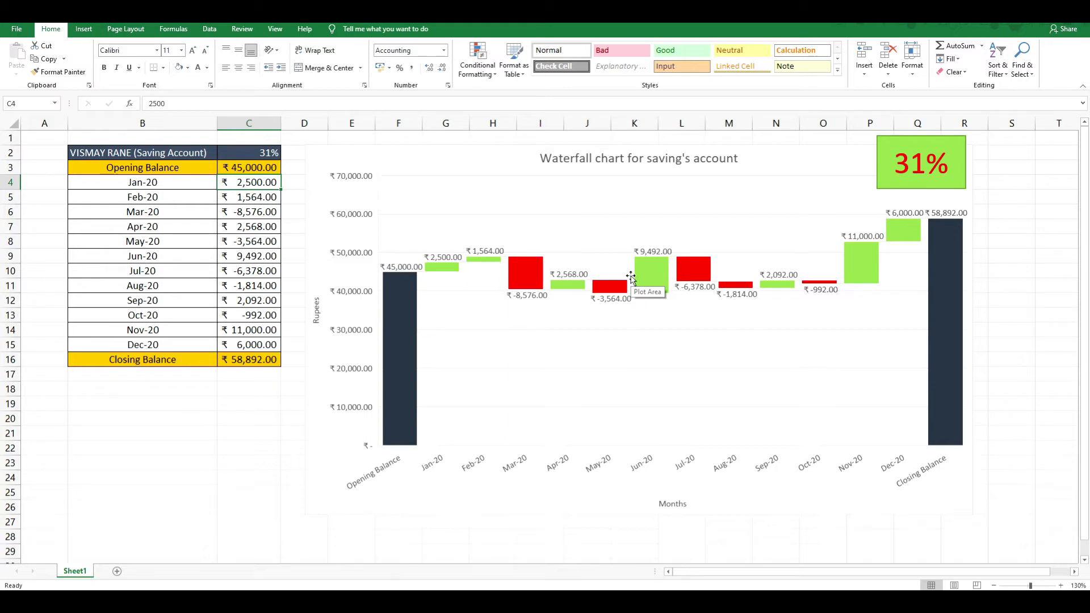
type("3500")
mouse_move(444, 268)
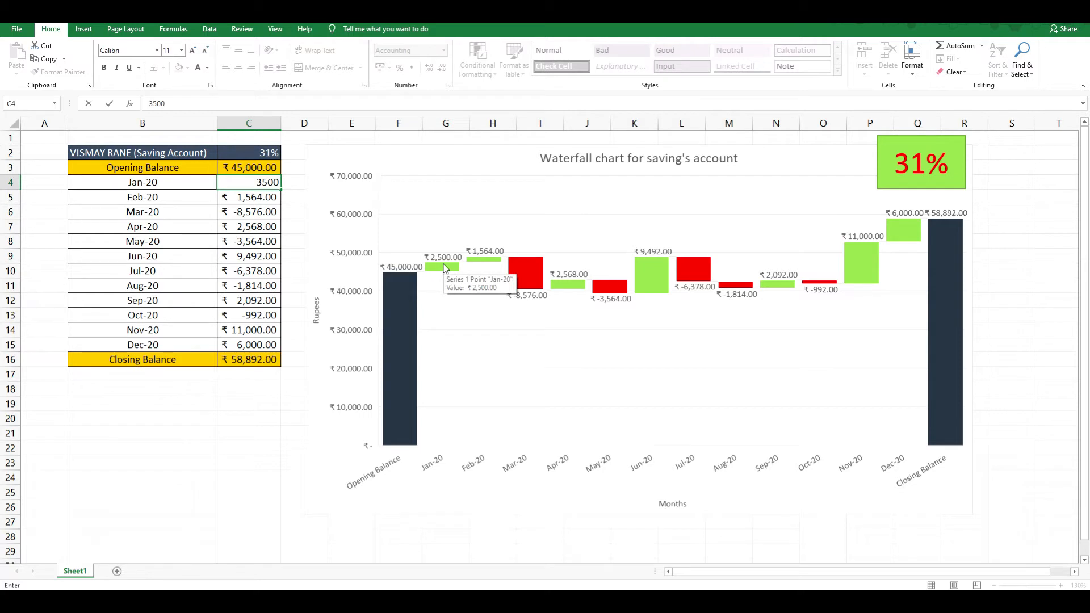
key("Return")
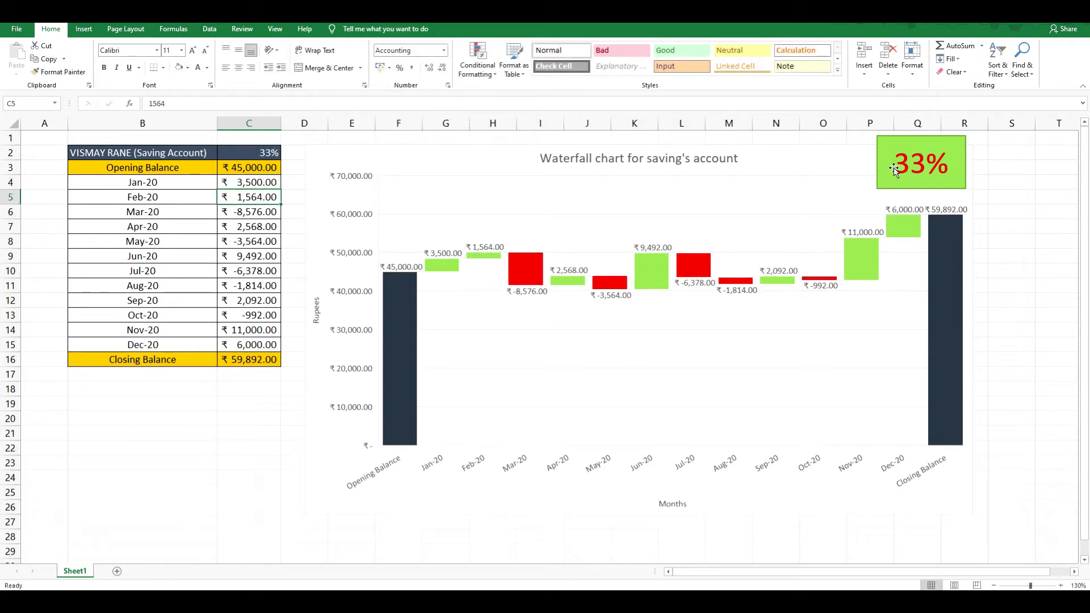
Change the Mar-20 amount in the savings table to -5500
left_click(245, 210)
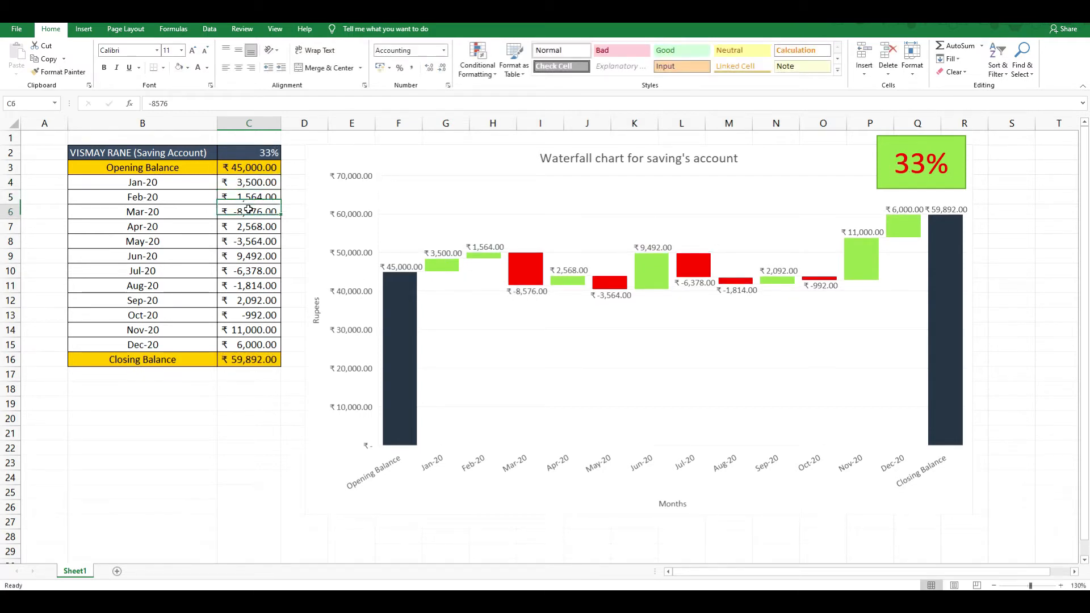
mouse_move(646, 288)
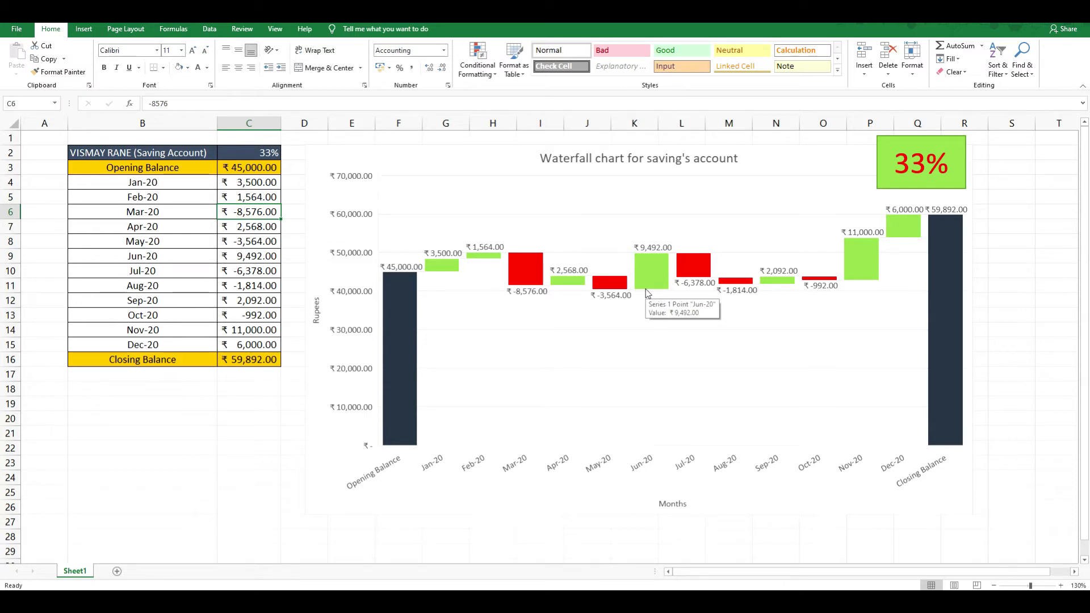
type("550")
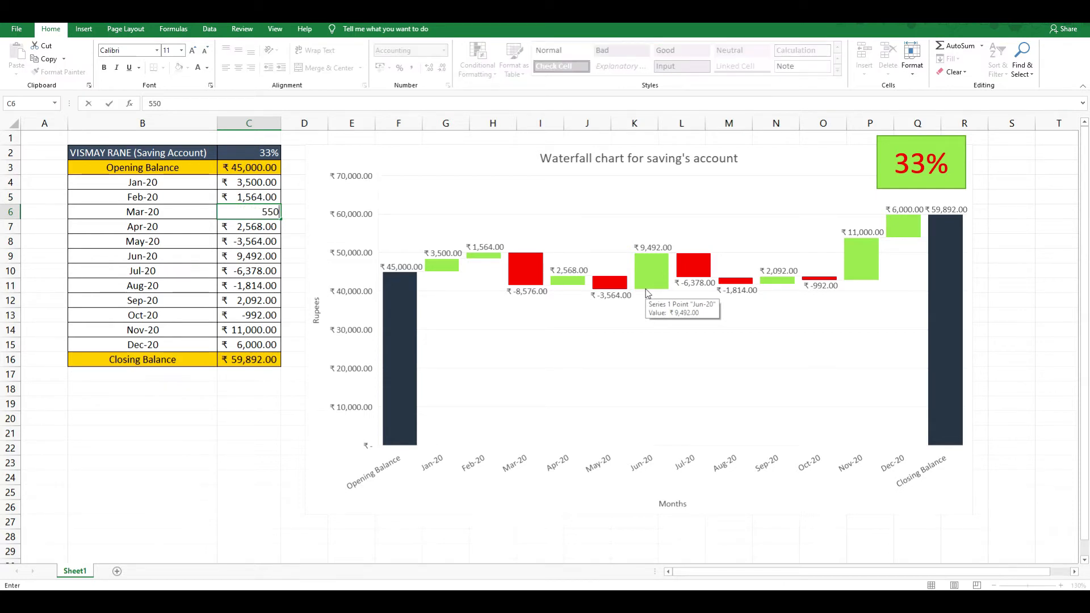
key("BackSpace")
key("BackSpace")
type("-")
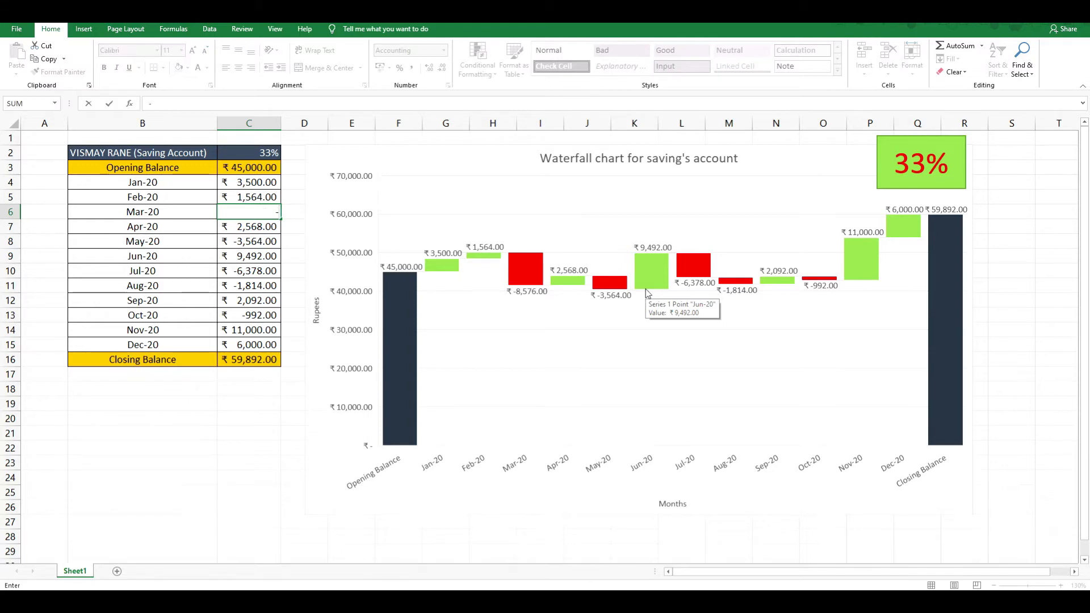
type("5500")
key("Return")
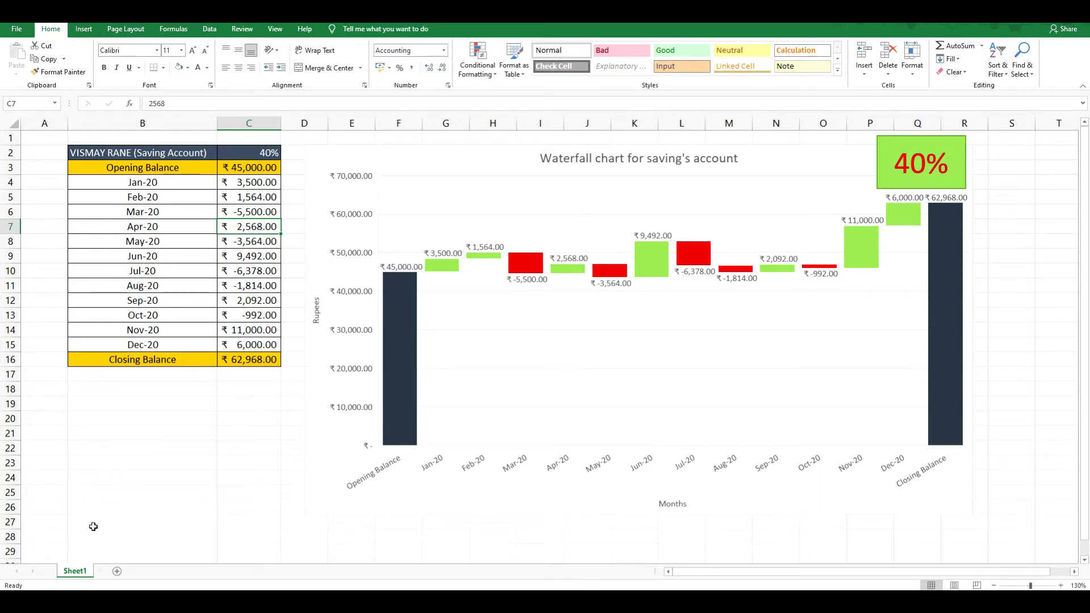
Rename the sheet Sheet1 as Savings Account
left_click(81, 574)
double_click(74, 571)
type("Savings Account")
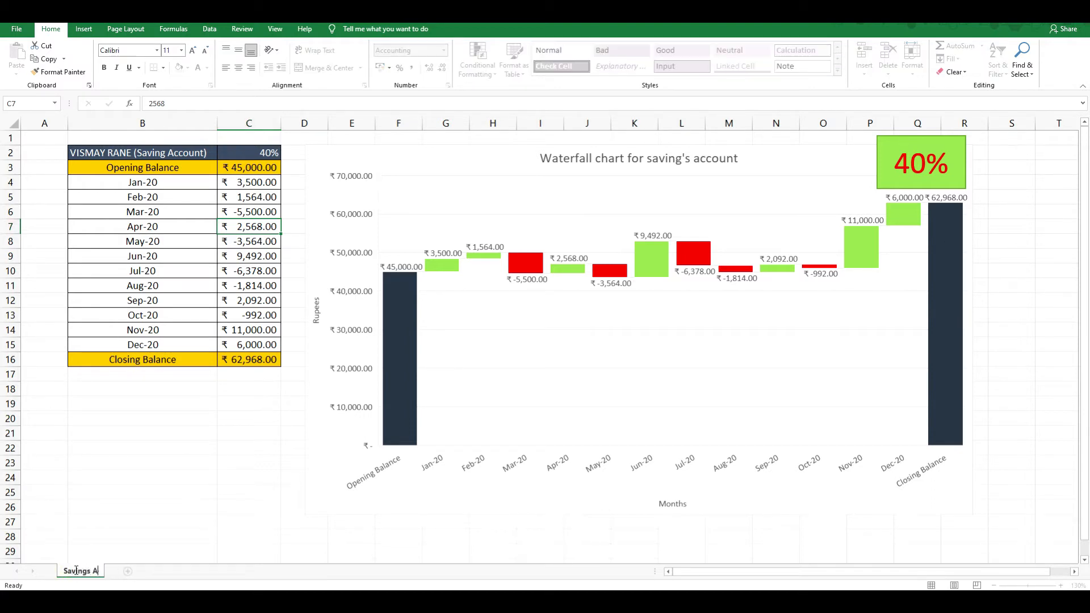
key("Return")
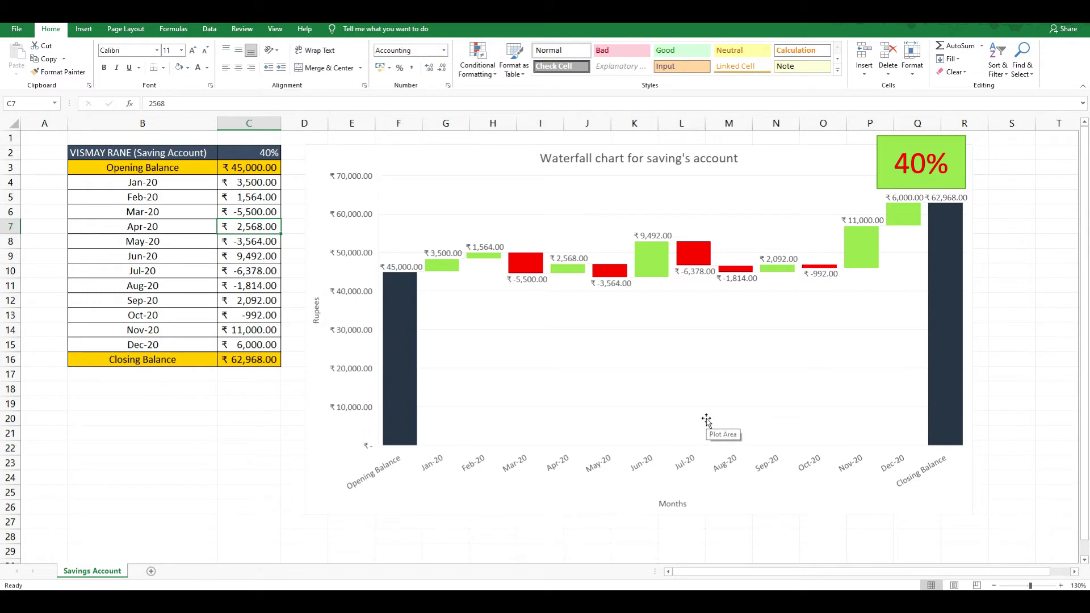
Add a new sheet after Savings Account and name it Share Price Chart
left_click(151, 572)
double_click(151, 574)
type("S")
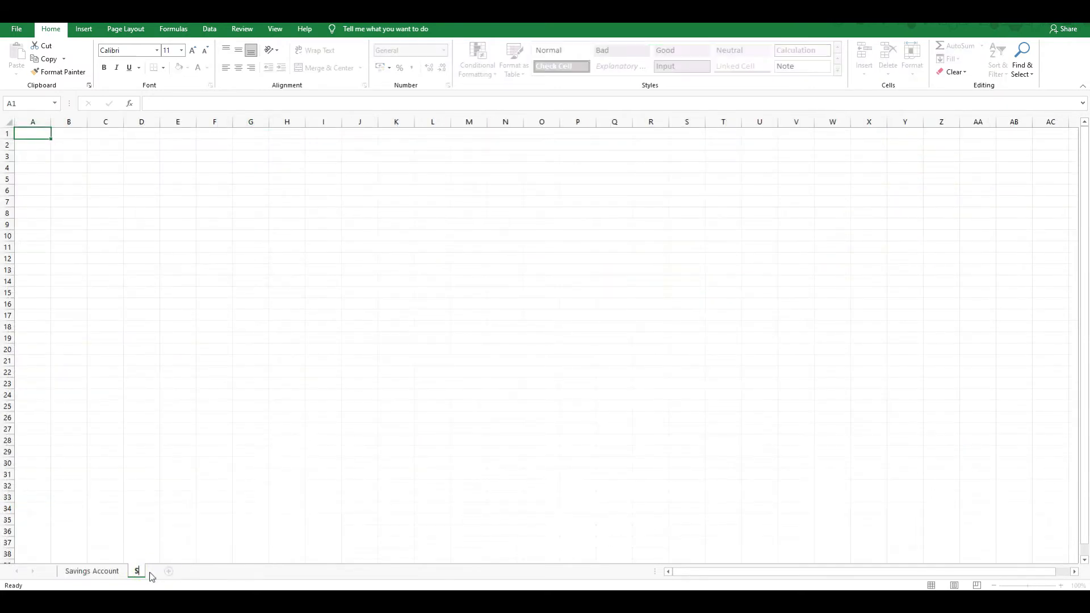
type("hare Price Chart")
key("Return")
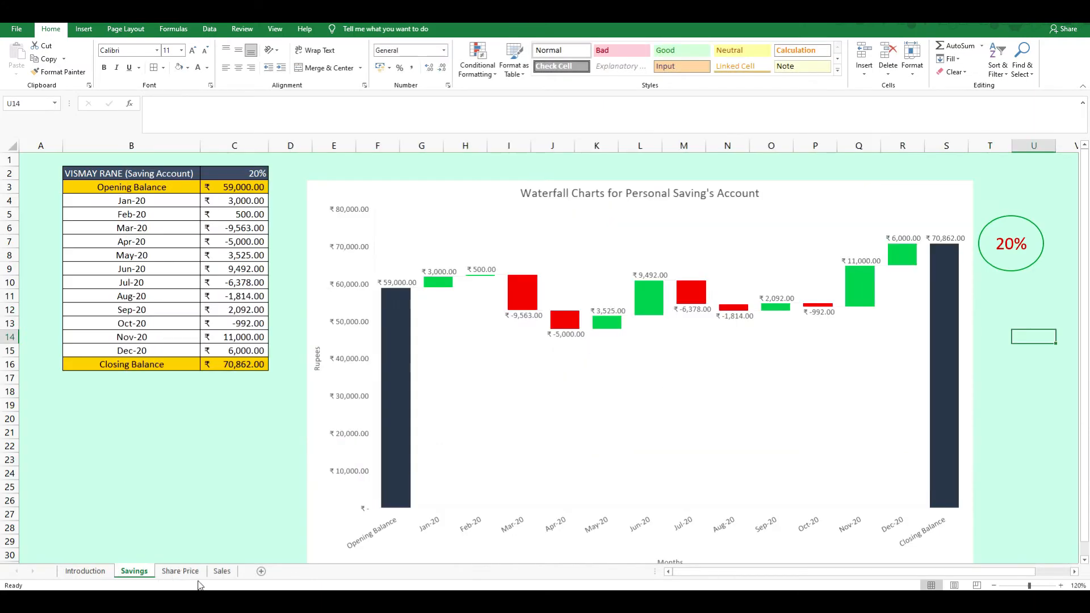
Copy the GPE Share Price table from the other workbook's Share Price sheet into the Share Price Chart sheet, starting at cell B2
left_click(180, 571)
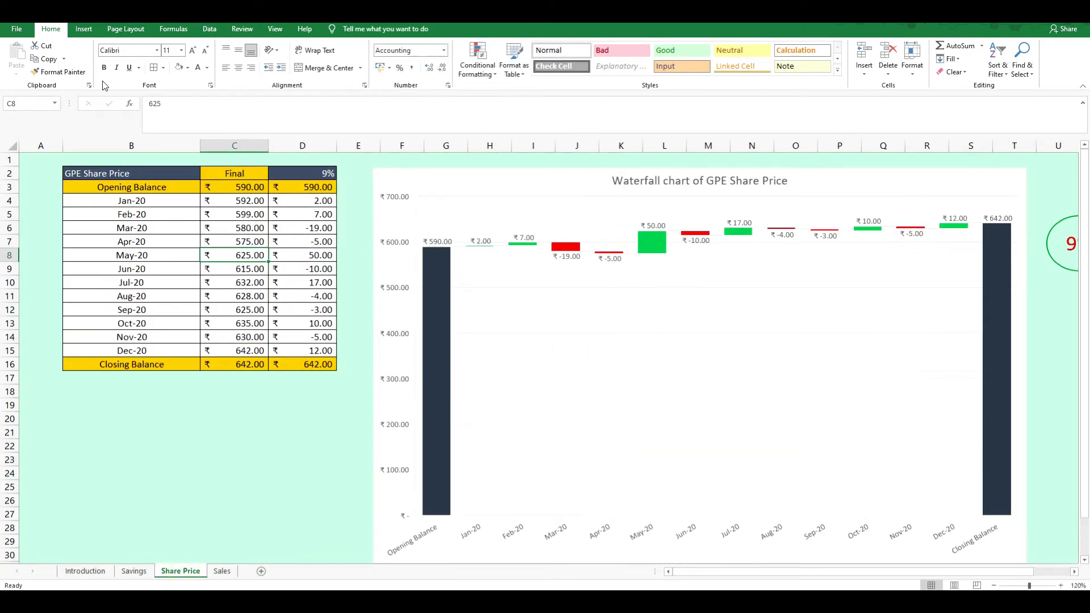
left_click_drag(132, 174, 316, 358)
key("ctrl+c")
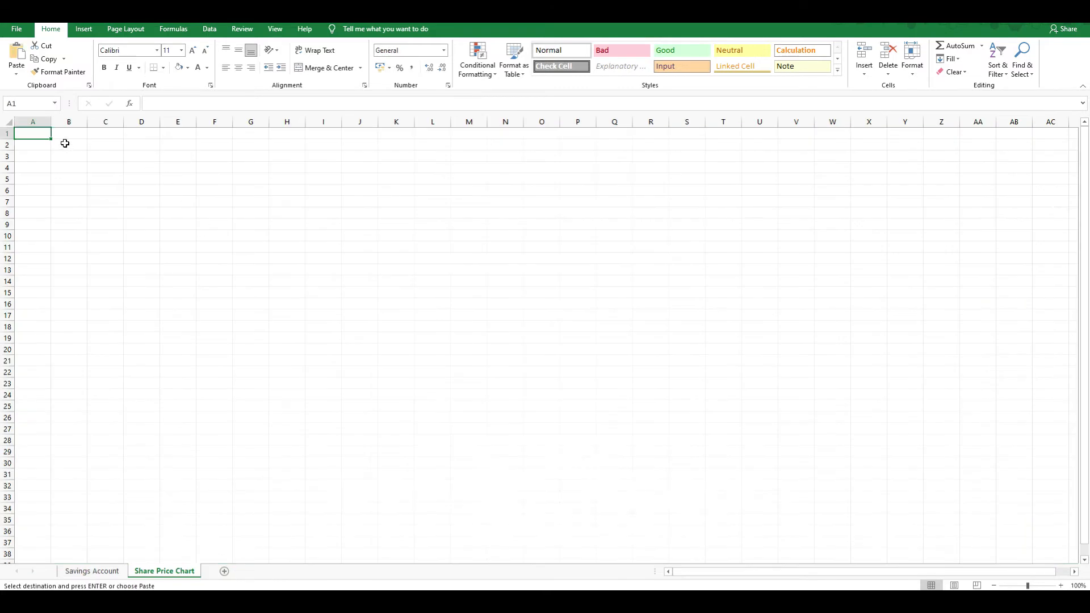
left_click(69, 143)
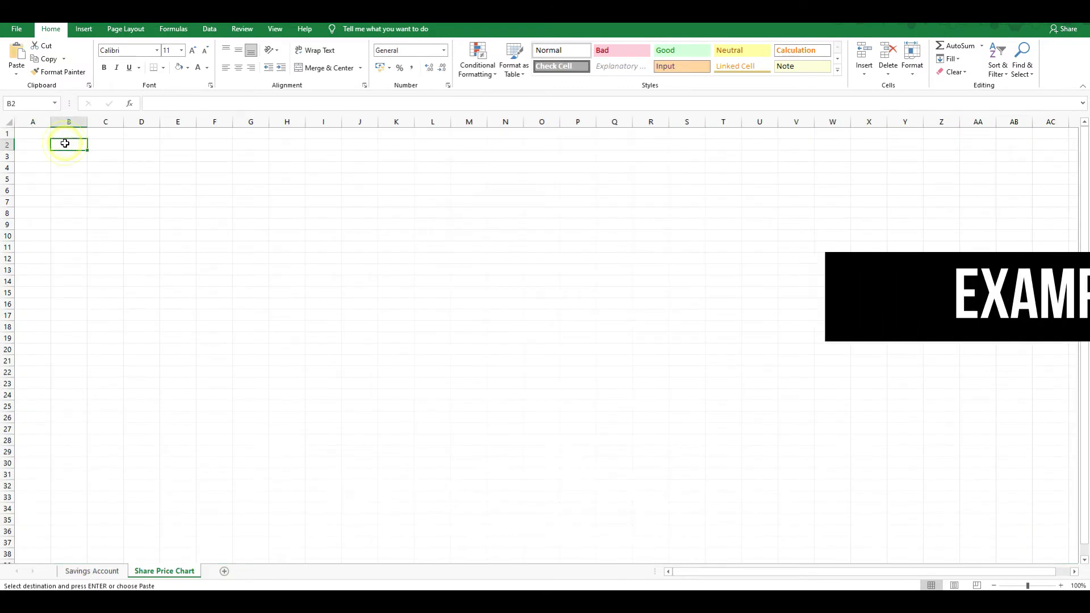
key("ctrl+v")
Autofit the widths of all columns on the Share Price Chart sheet to their contents
left_click(8, 122)
left_click_drag(48, 119, 48, 120)
double_click(48, 120)
left_click(313, 235)
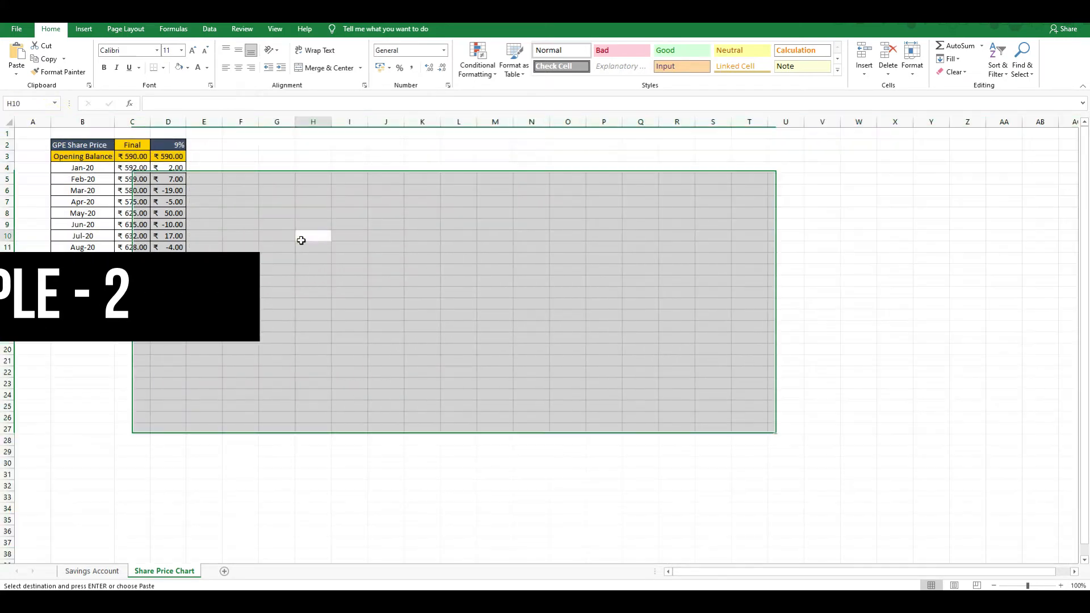
left_click(134, 166)
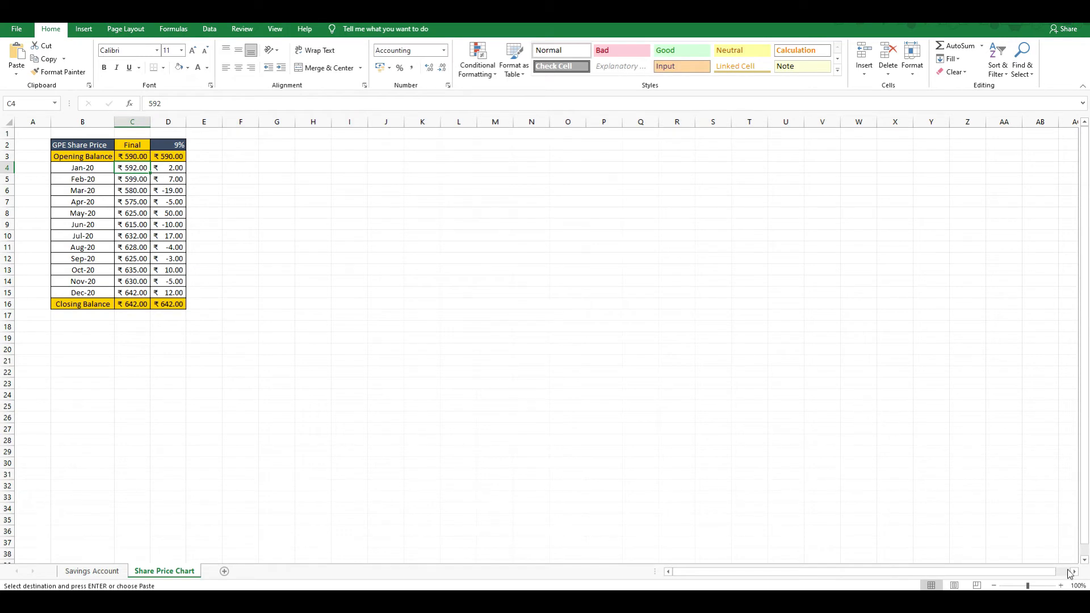
Autofit columns B to D again at 130% zoom so the share price table's amounts fit
left_click(1059, 587)
left_click(1059, 587)
left_click(1059, 587)
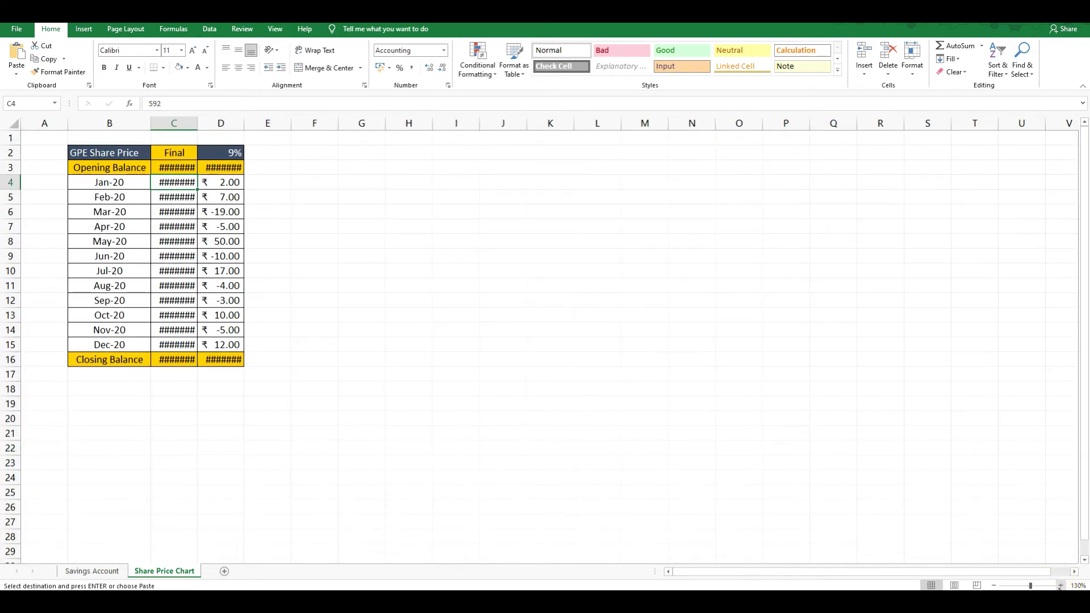
left_click_drag(136, 123, 223, 123)
double_click(151, 123)
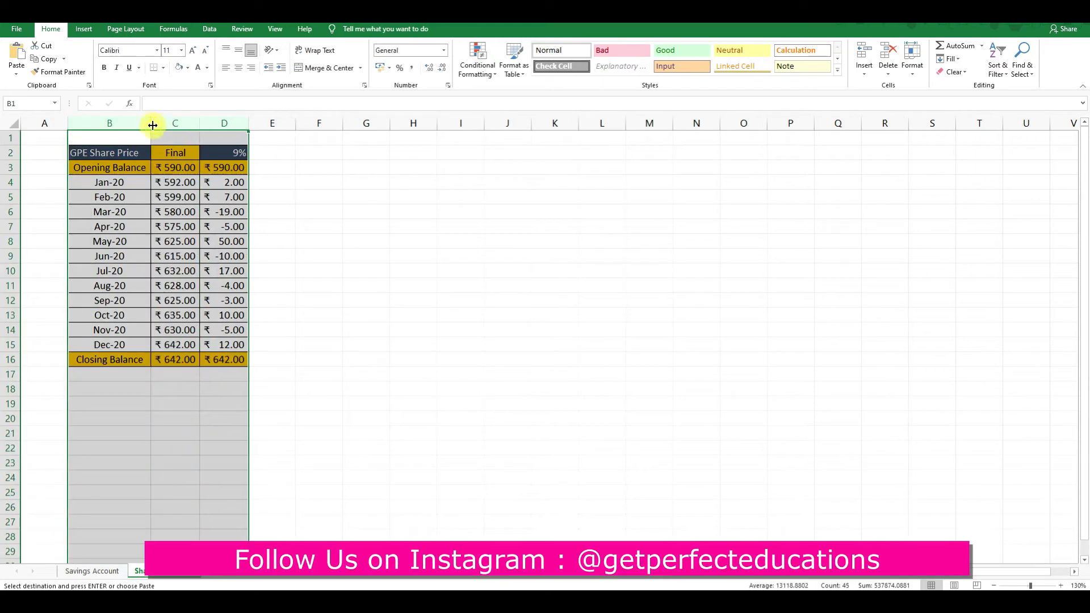
Clear the percentage, opening balance, monthly differences and closing balance from column D of the table, cells D2 to D16
left_click(210, 177)
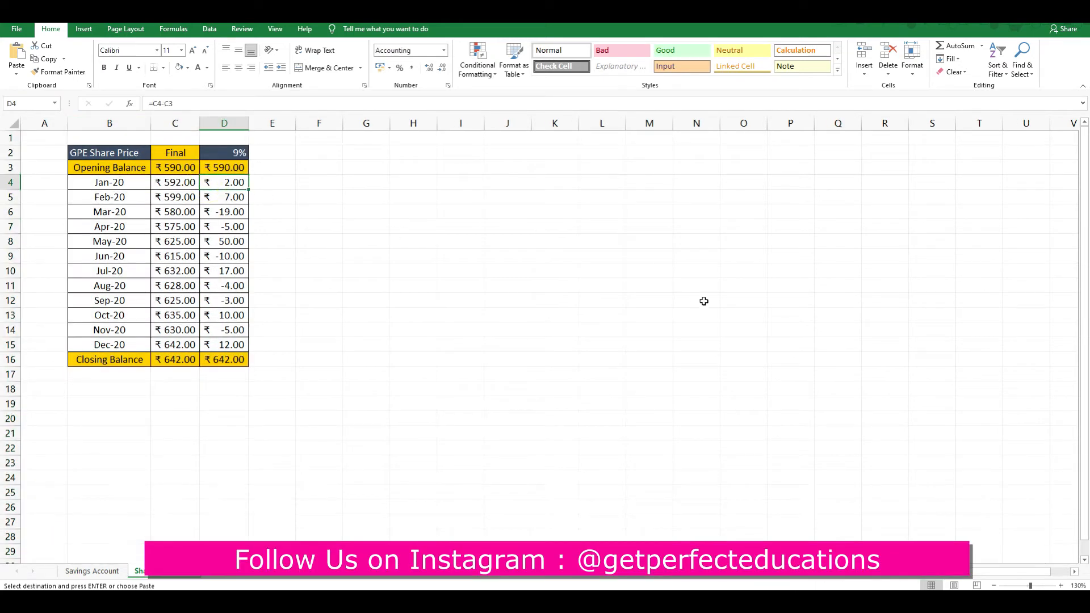
key("ctrl+shift+Down")
key("shift+Up")
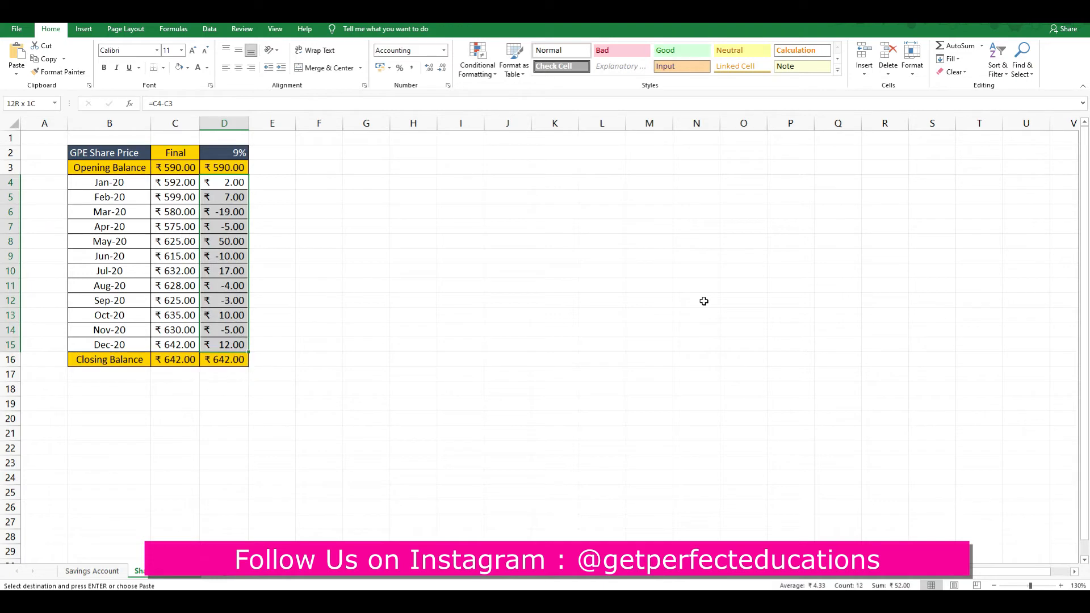
key("Delete")
key("Up")
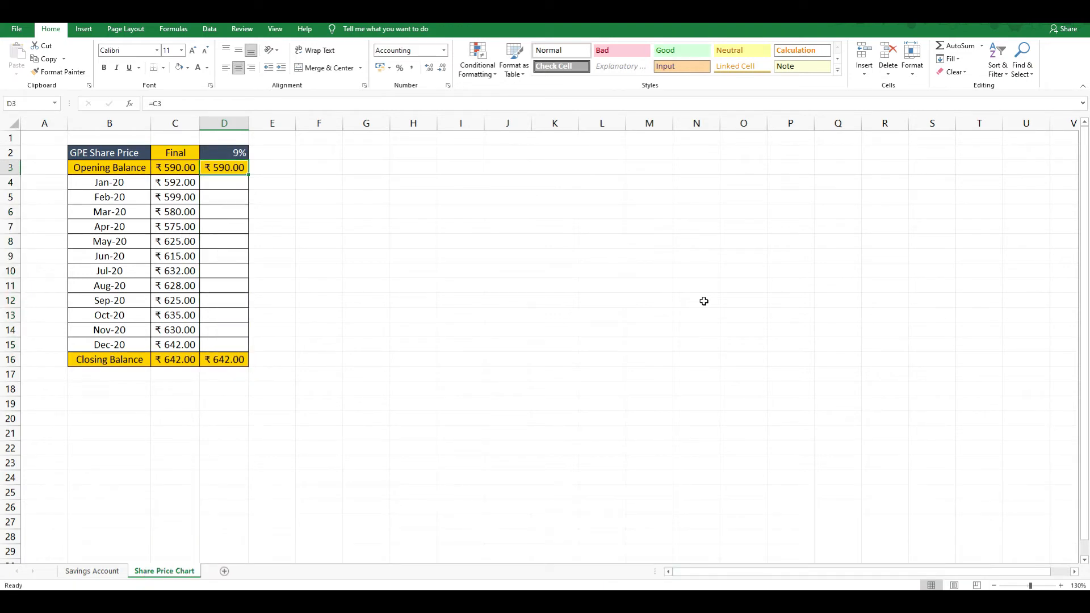
key("Delete")
key("Up")
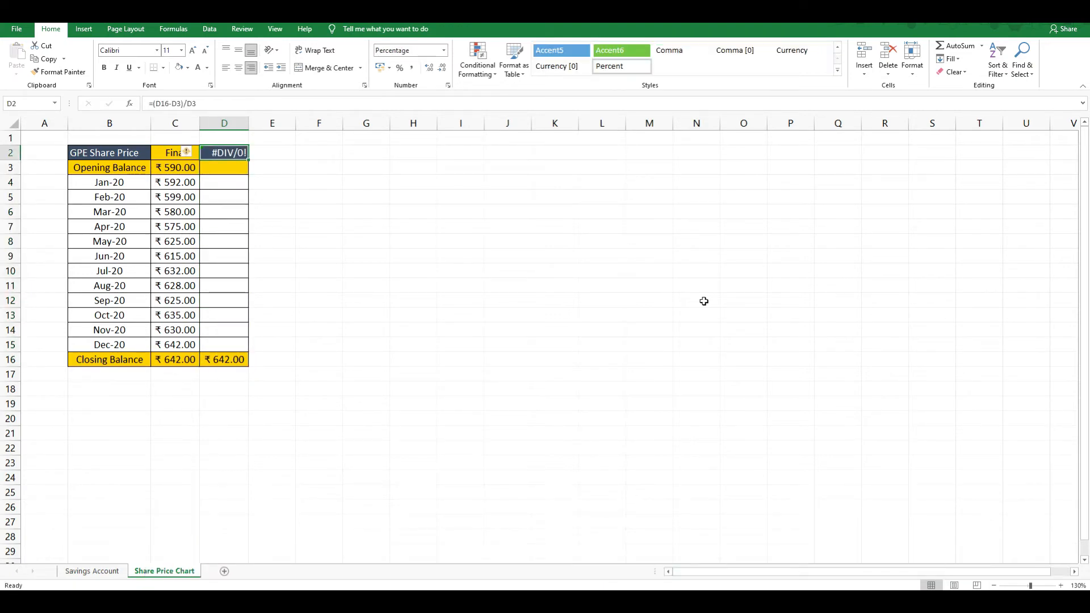
key("ctrl+shift+Down")
key("Delete")
key("Down")
key("Up")
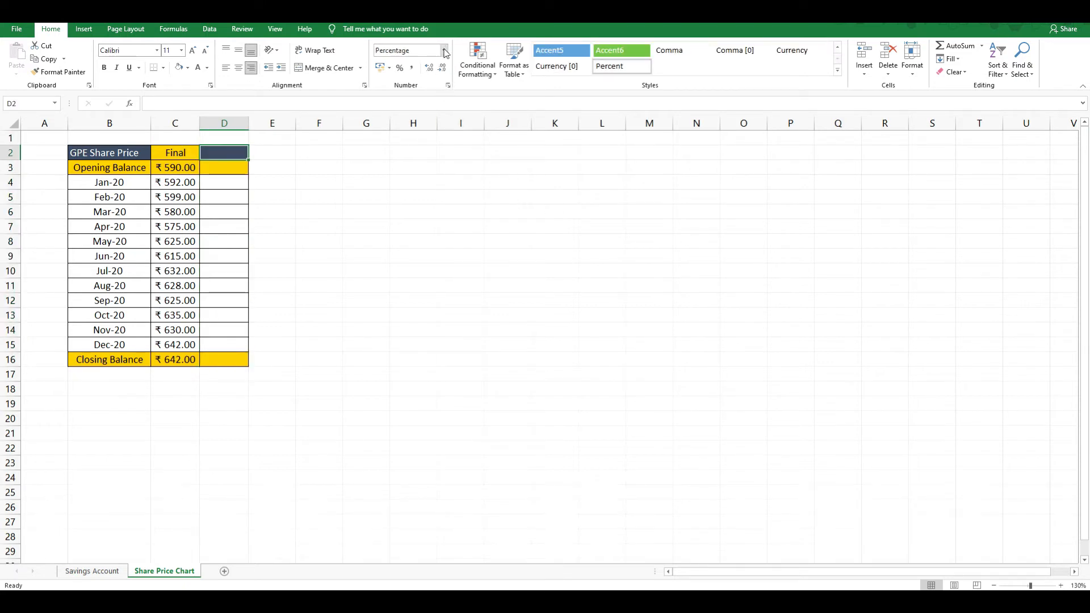
Set the number format of the emptied header cell D2 to General
left_click(443, 49)
left_click(427, 75)
left_click(413, 196)
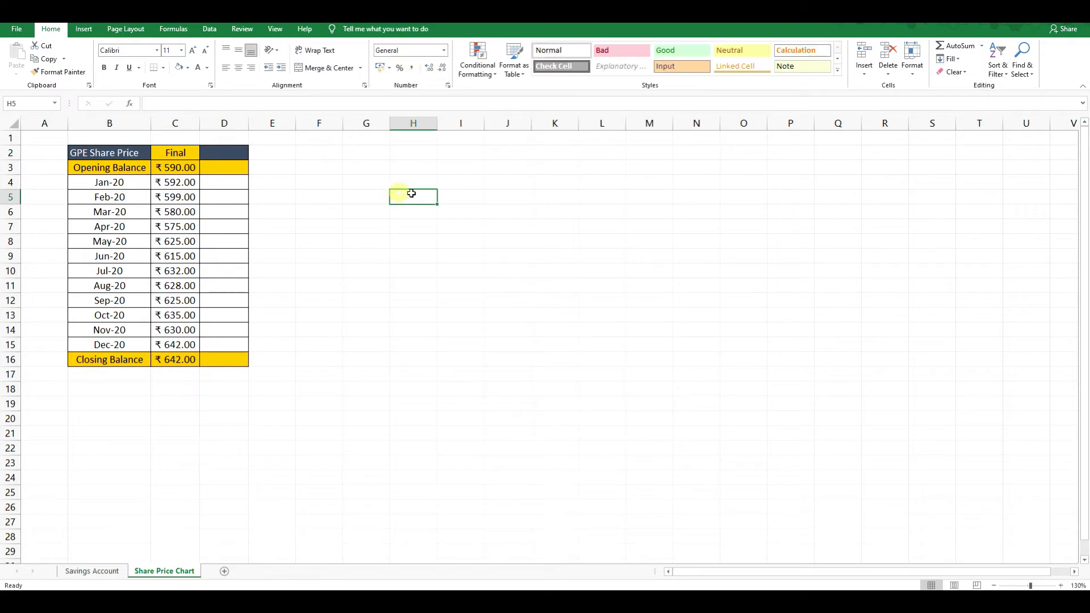
Set the Opening Balance in the Final column of the share price table to 1000
left_click(223, 154)
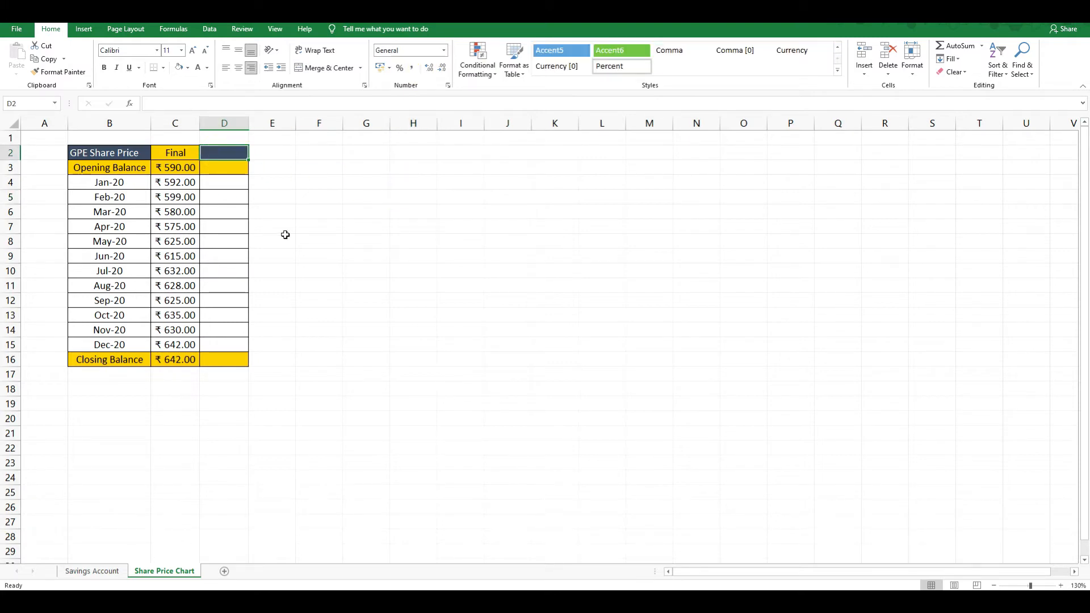
left_click(177, 180)
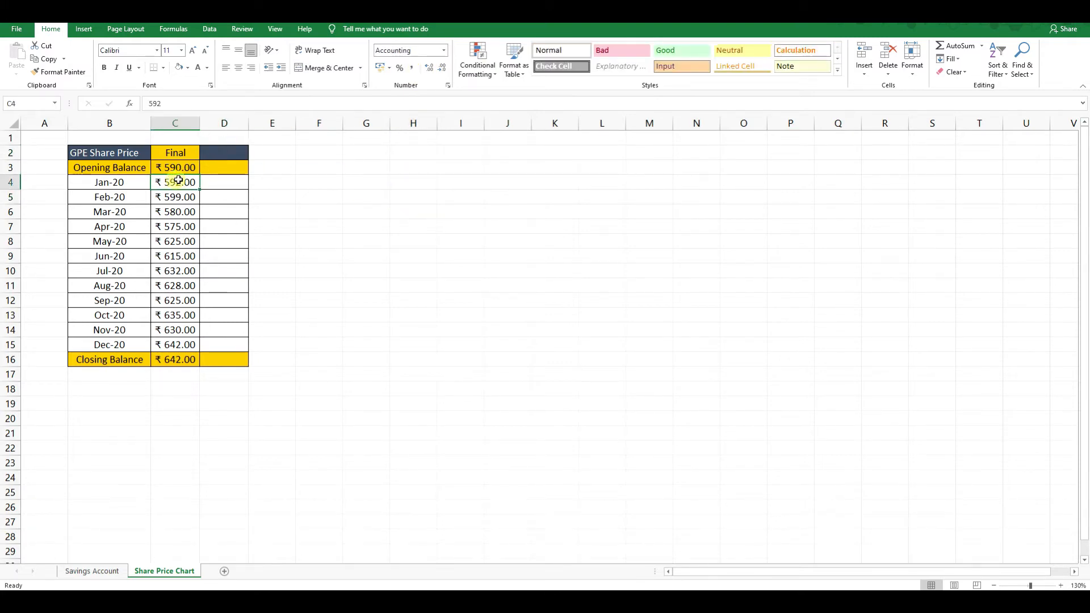
key("Up")
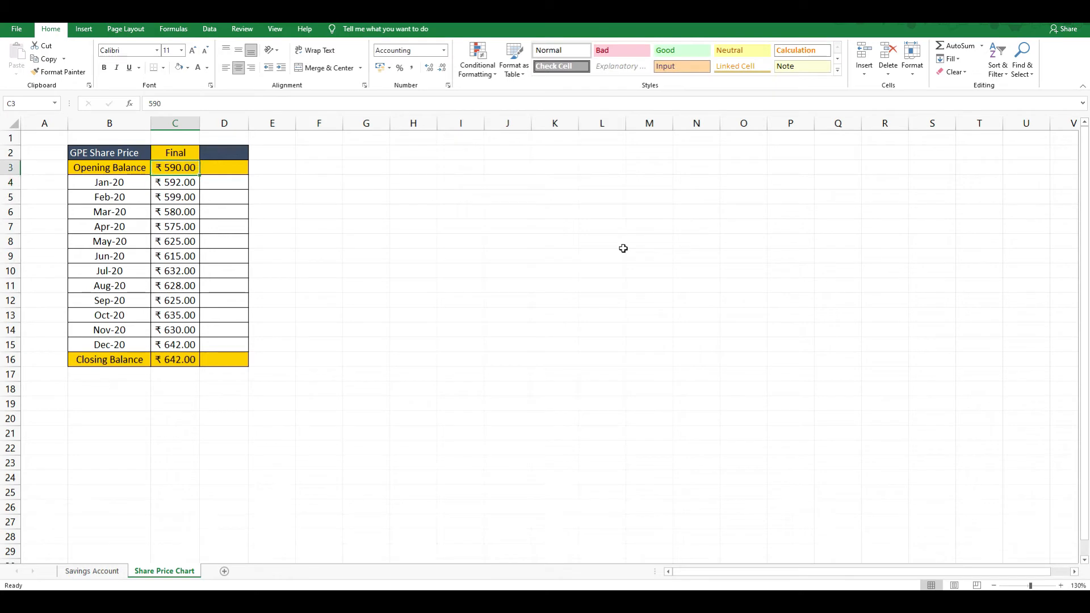
key("Up")
key("Left")
key("Down")
key("Right")
type("1000")
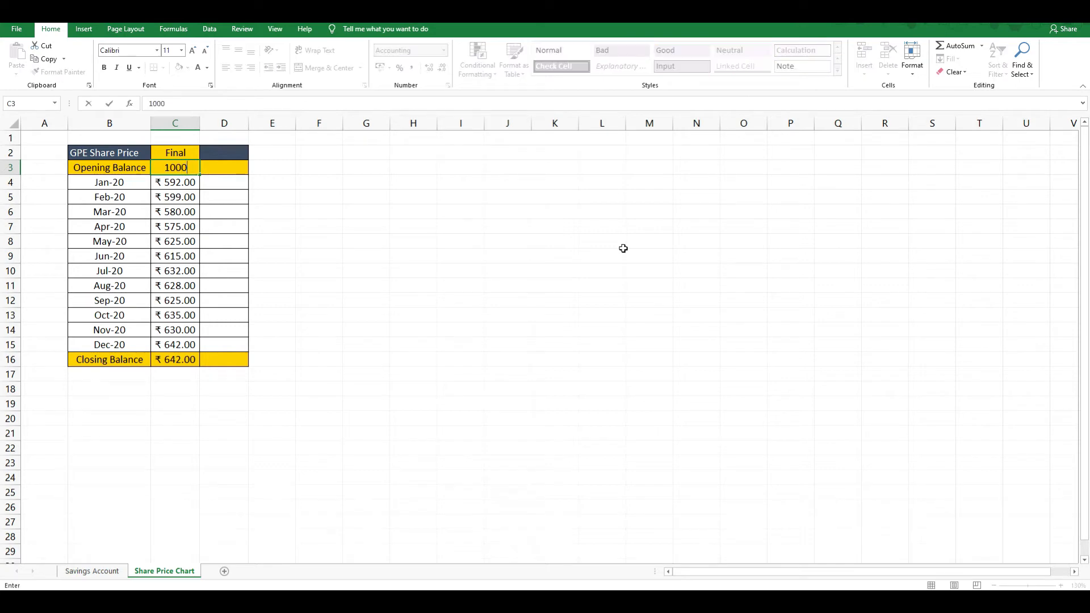
key("Return")
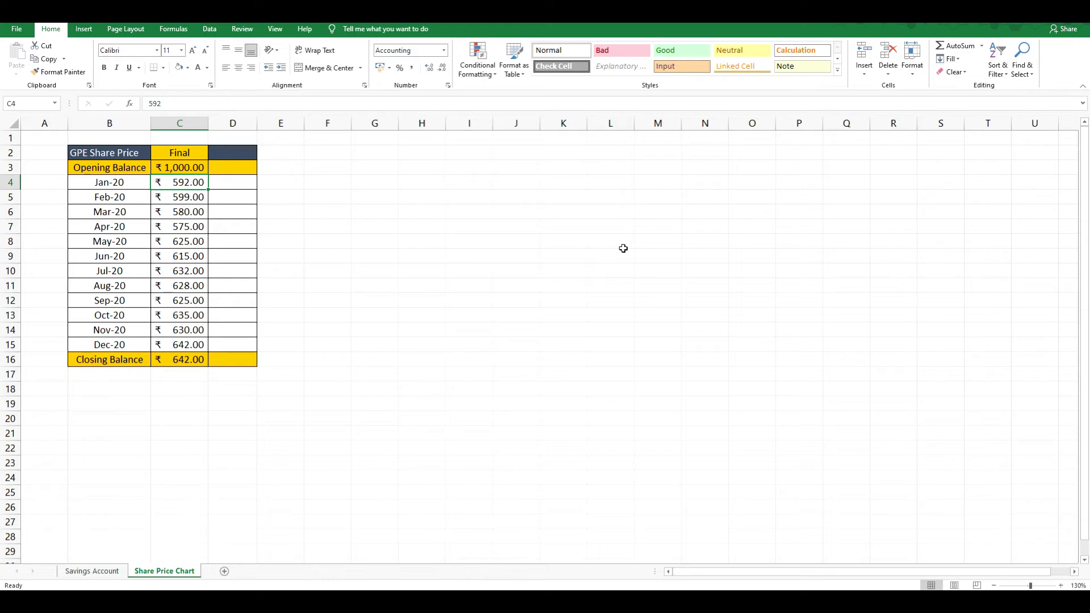
Set the Final share prices to 1052 for Jan-20 and 1075 for Feb-20
key("ctrl+shift+Down")
key("shift+Up")
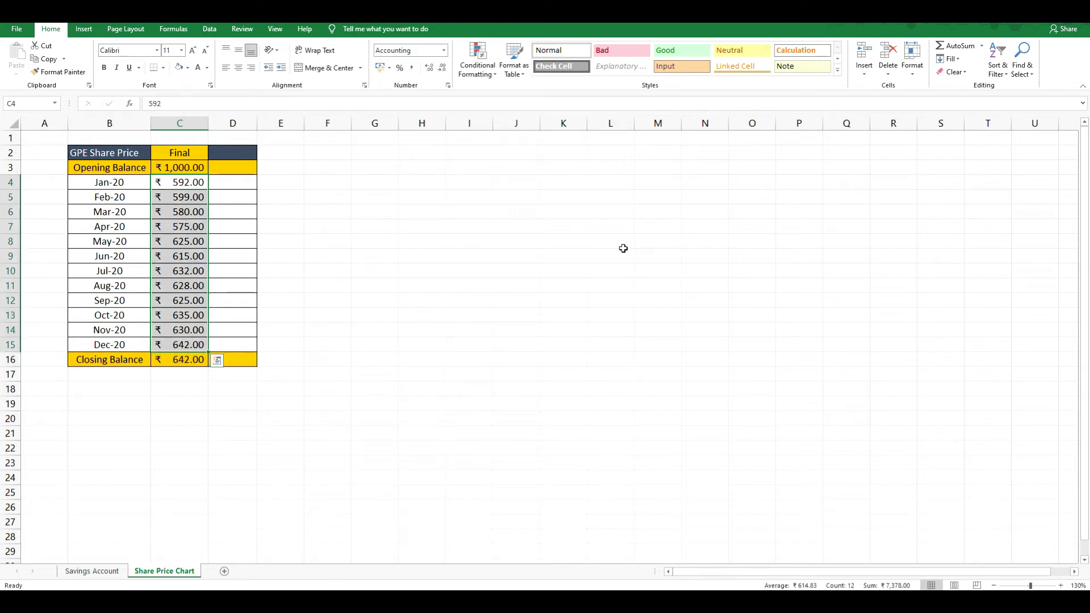
key("Up")
key("Down")
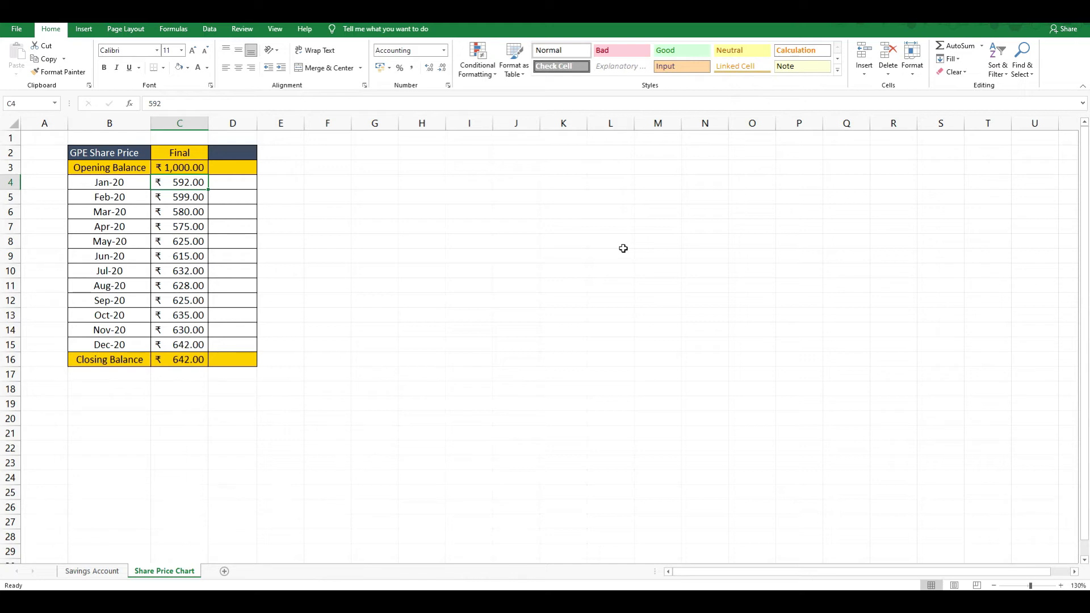
type("1,0")
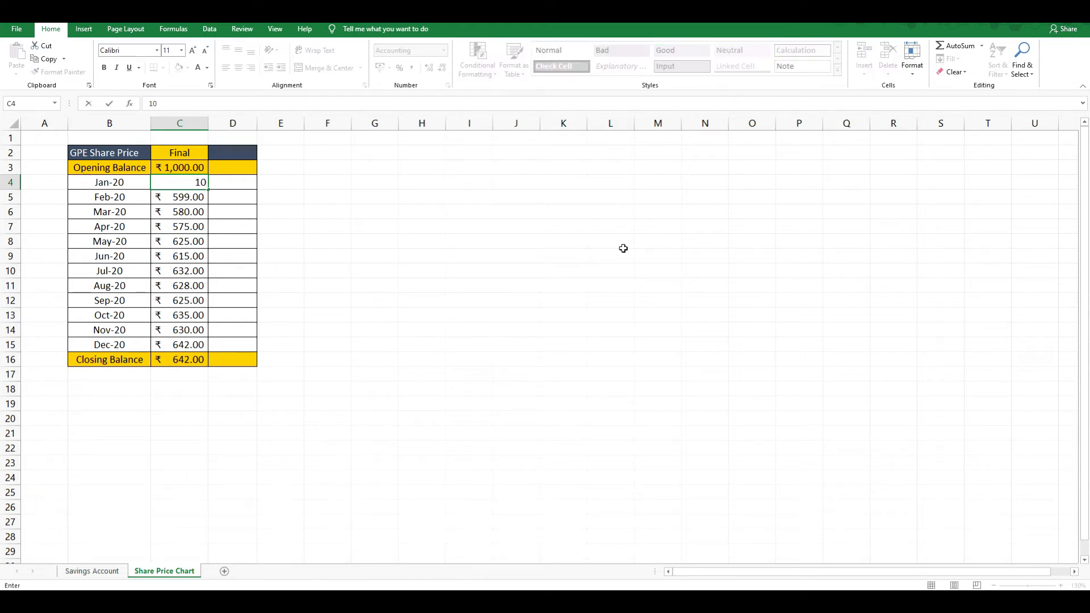
type("52")
key("Return")
type("1,0")
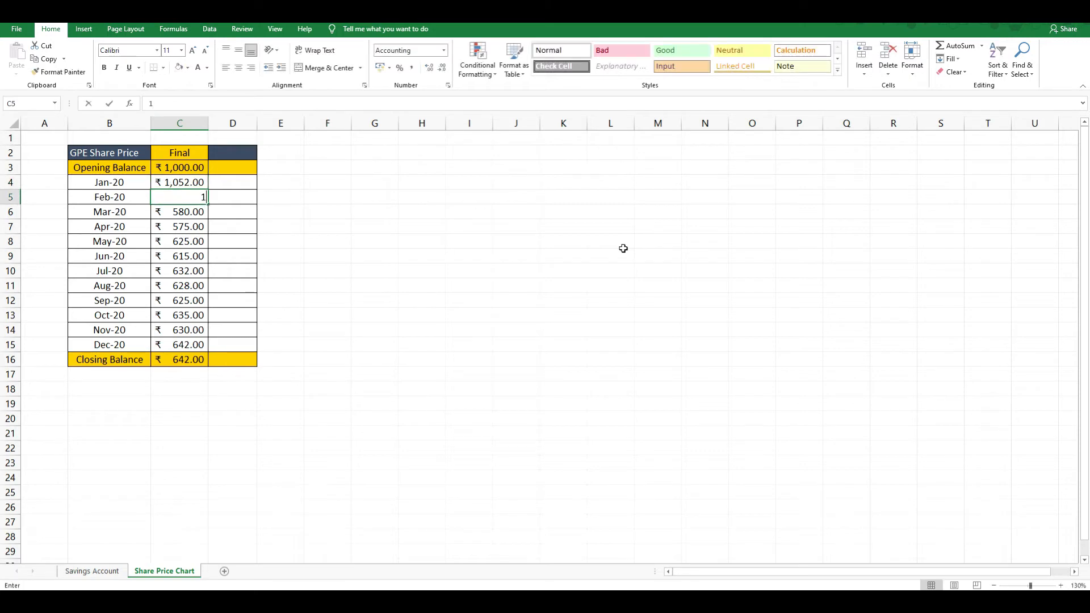
type("75")
key("Return")
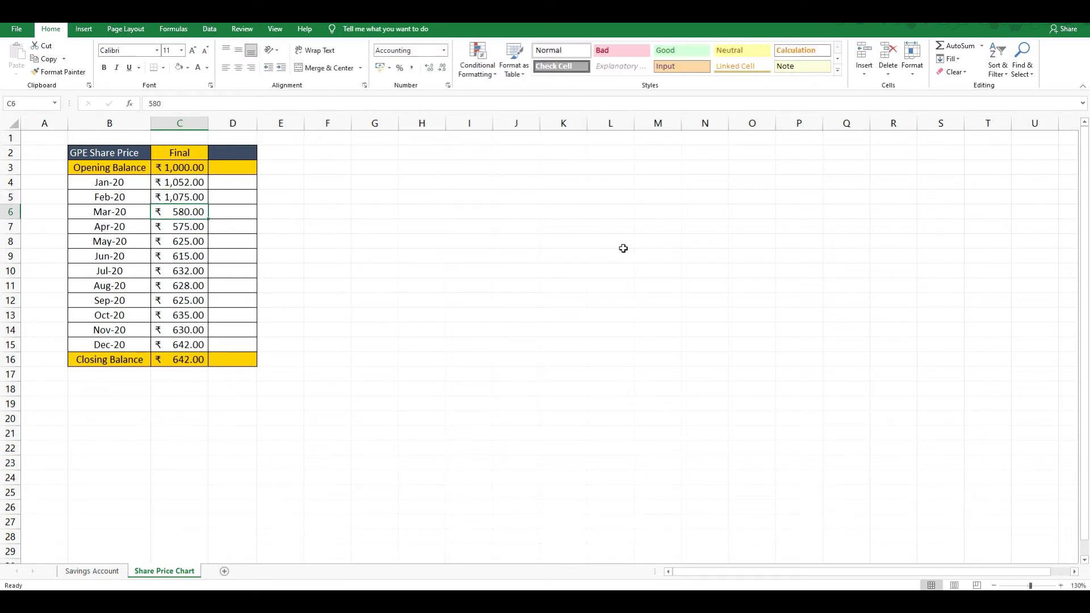
Set the Final share prices to 1060 for Mar-20, 1095 for Apr-20 and 1080 for May-20
type("1060")
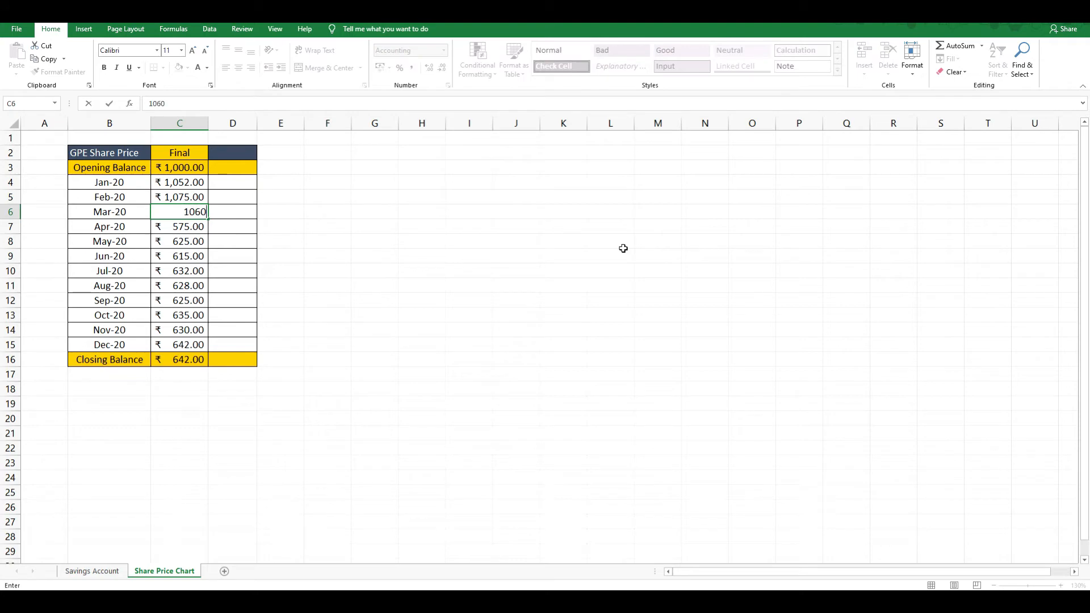
key("Return")
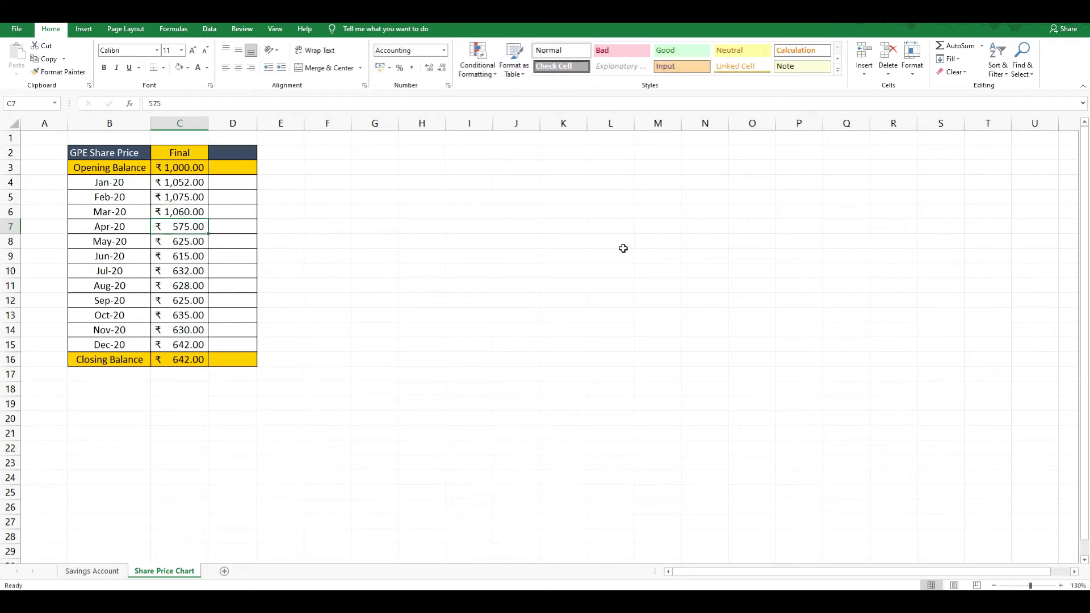
type("1,0")
type("95")
key("Return")
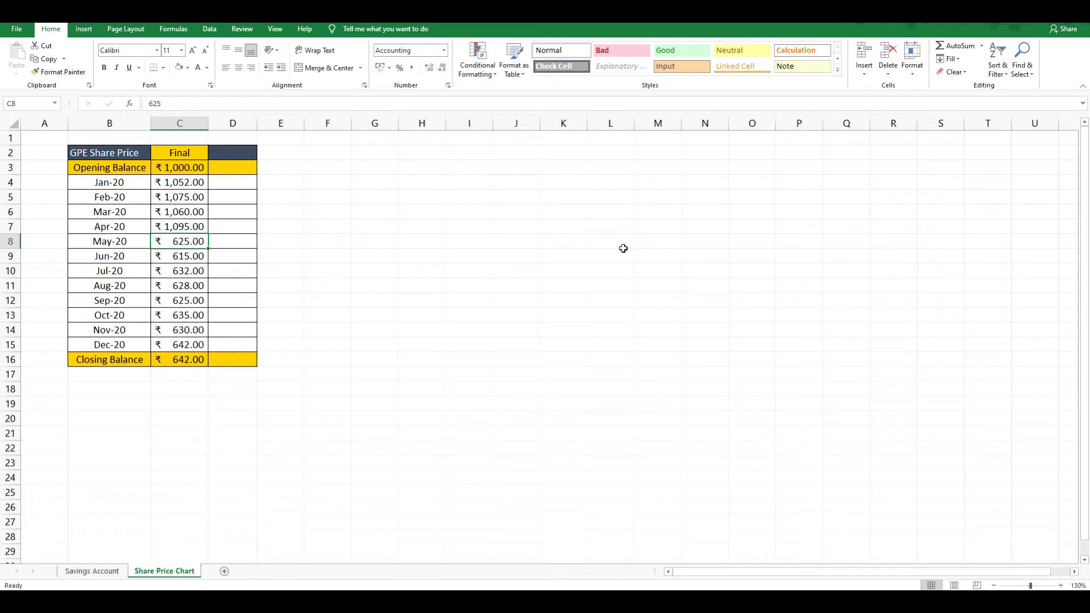
type("1,08")
type("080")
key("Return")
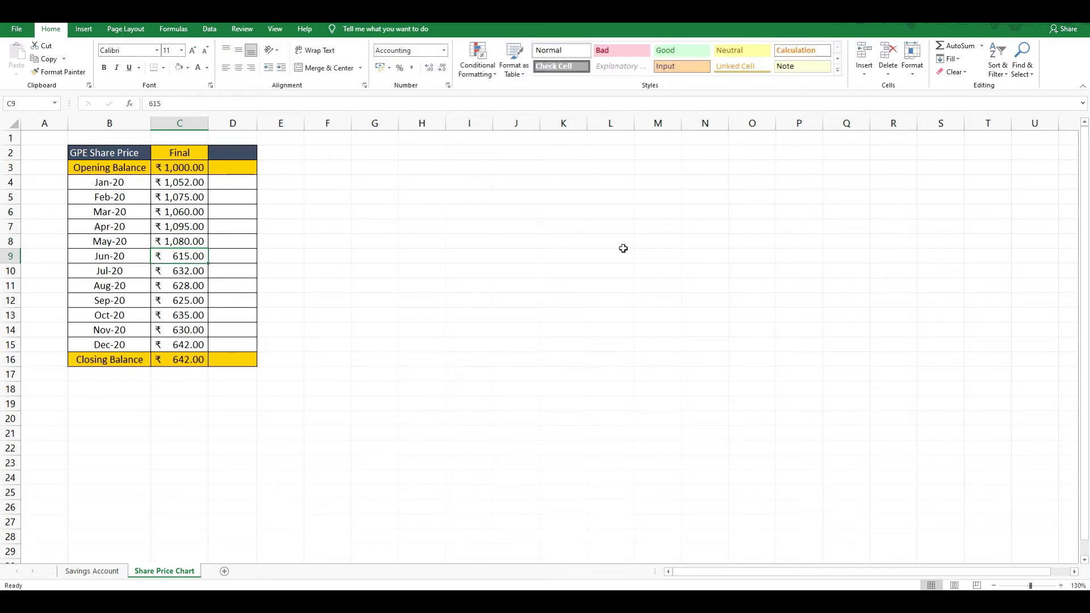
Set the Final share prices to 1120 for Jun-20, 1125 for Jul-20 and 1100 for Aug-20
type("1,120")
key("Return")
type("1,")
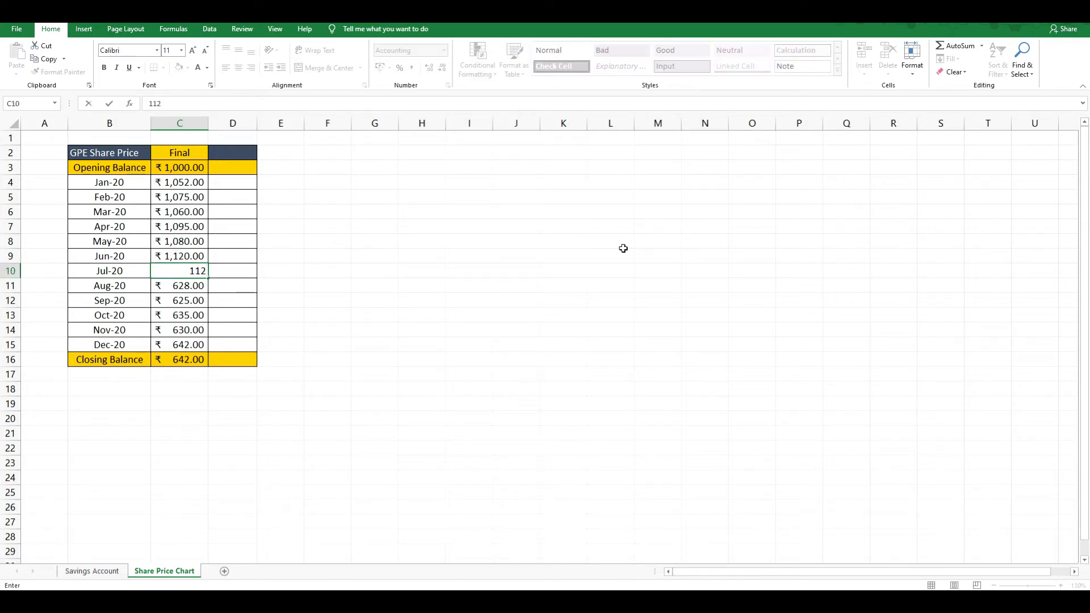
type("125")
key("Return")
type("1,")
type("100")
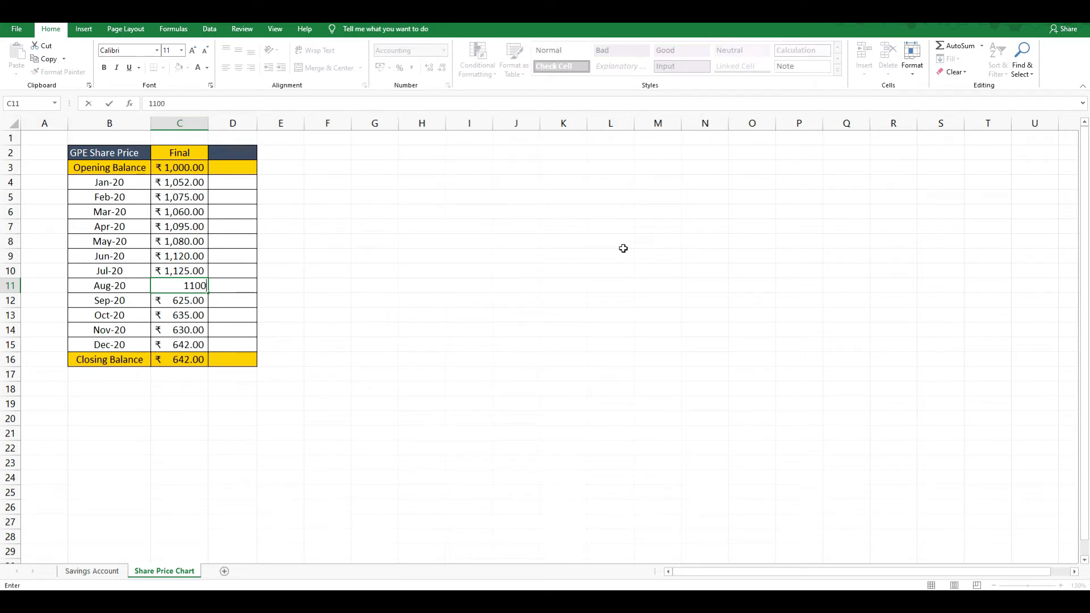
key("Return")
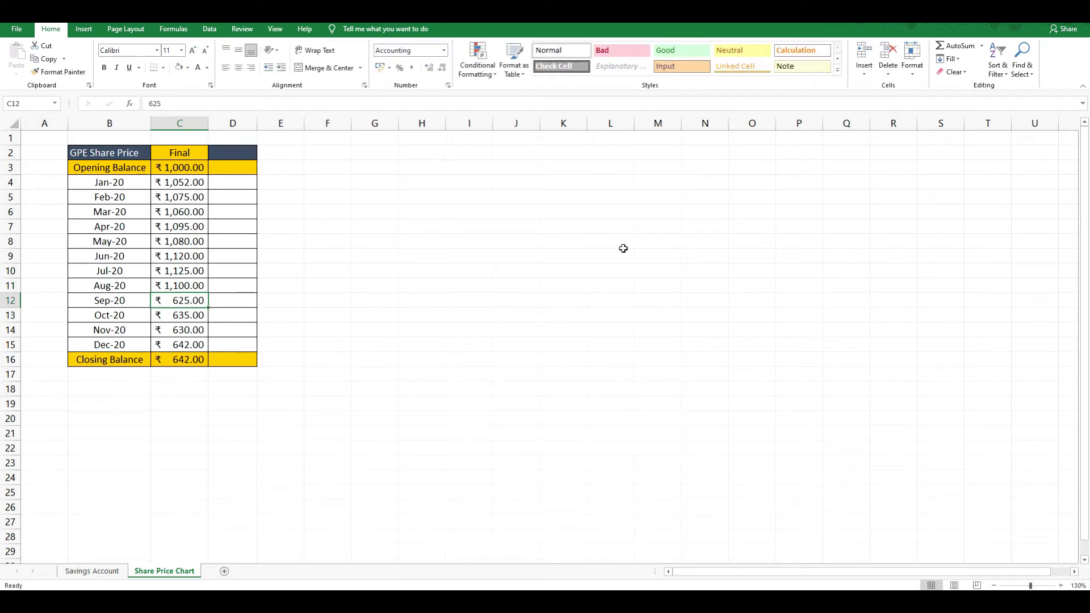
Set the Final share prices to 1190 for Sep-20, 1254 for Oct-20, 1230 for Nov-20 and 1260 for Dec-20
type("1")
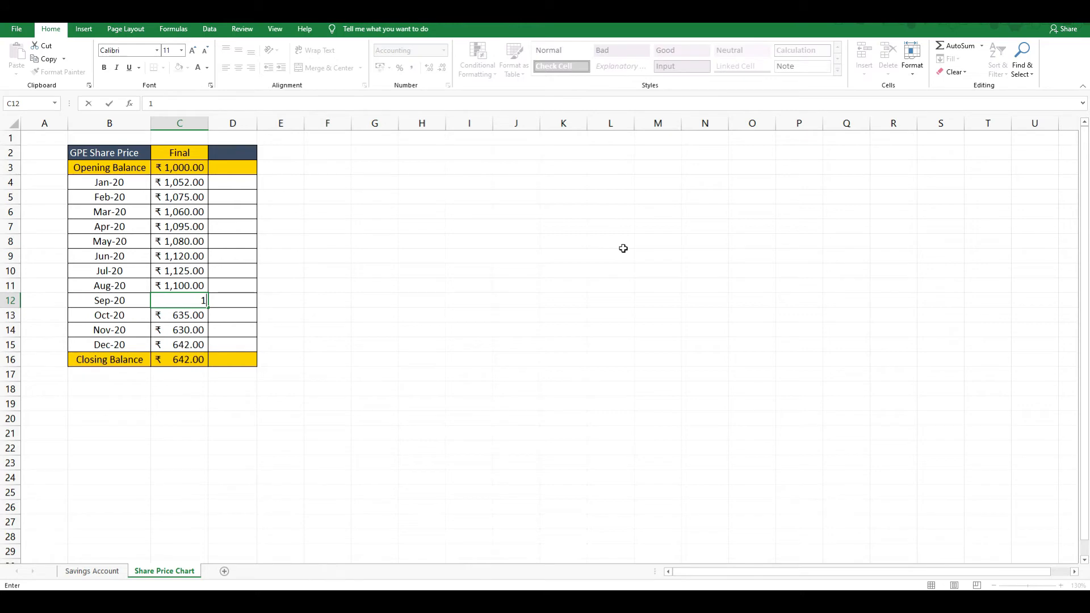
type(",190")
key("Return")
type("1,25")
type("4")
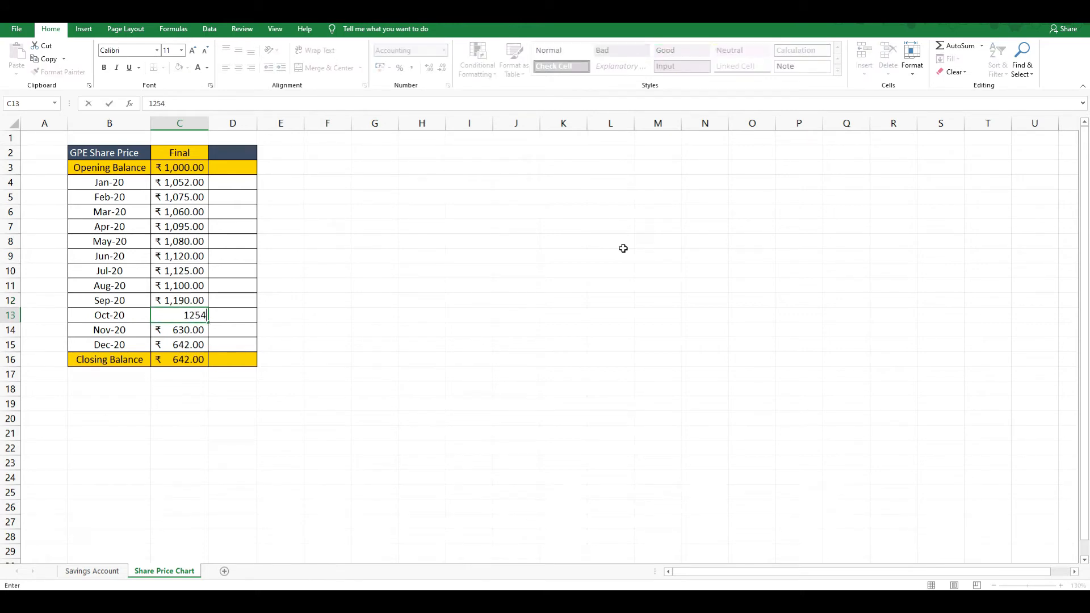
key("Return")
type("1230")
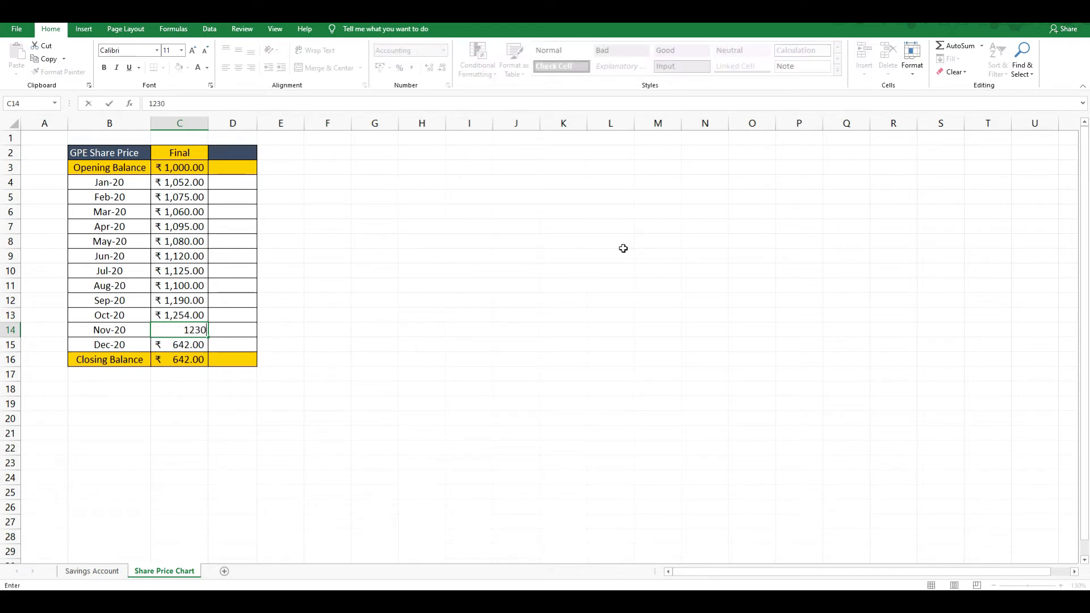
key("Return")
type("1260")
key("Return")
Inspect the Closing Balance formula in cell C16 of the share price table
key("Up")
key("Down")
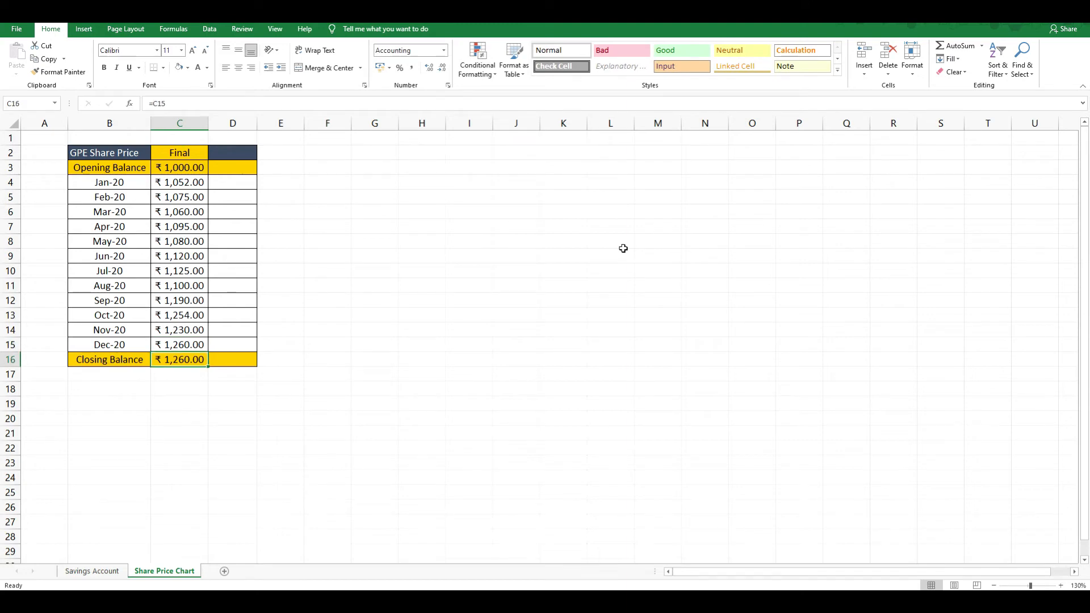
key("F2")
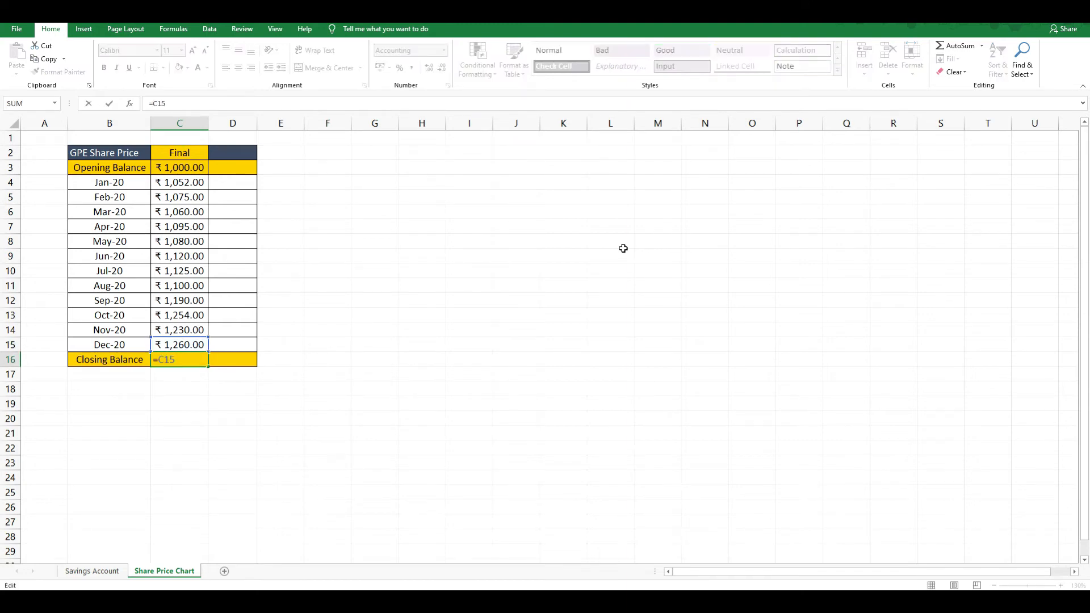
key("Escape")
key("ctrl+Up")
key("Down")
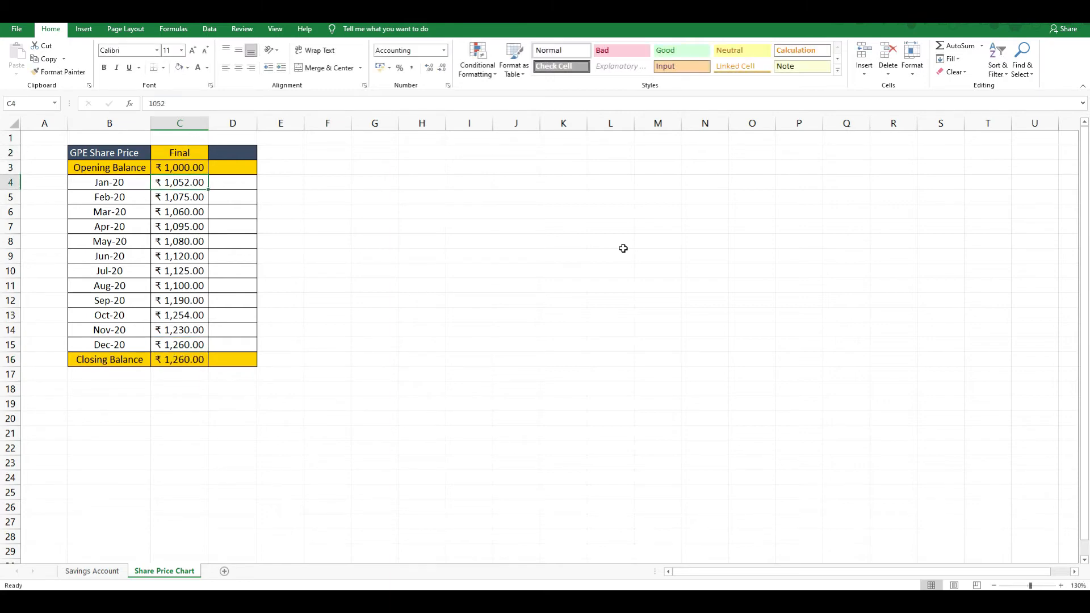
Examine the monthly share prices in the Final column from the opening balance down to the closing balance
key("ctrl+shift+Down")
key("shift+BackSpace")
key("Up")
key("ctrl+shift+Down")
key("shift+BackSpace")
key("Down")
key("Down")
key("Down")
key("Down")
key("Down")
key("Down")
key("Down")
key("Down")
key("Down")
key("Down")
key("Down")
key("Down")
key("Down")
key("Down")
key("Down")
key("Down")
key("Down")
key("Down")
key("Up")
key("Up")
key("Up")
key("Up")
key("Up")
key("Up")
key("Up")
key("Up")
key("Up")
key("Up")
key("Up")
key("Up")
key("Up")
key("Up")
key("Up")
key("Up")
key("Up")
key("Up")
key("Up")
Calculate the Jan-20 share price change in cell D4 with the formula =C4-C3
key("Down")
key("Down")
key("Down")
key("Right")
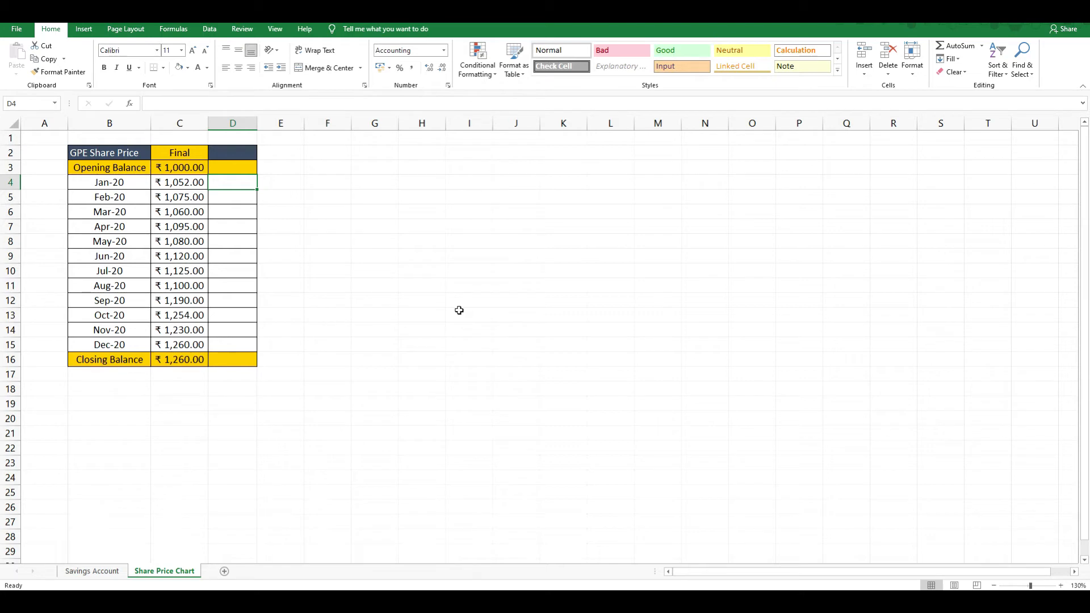
type("=")
key("Left")
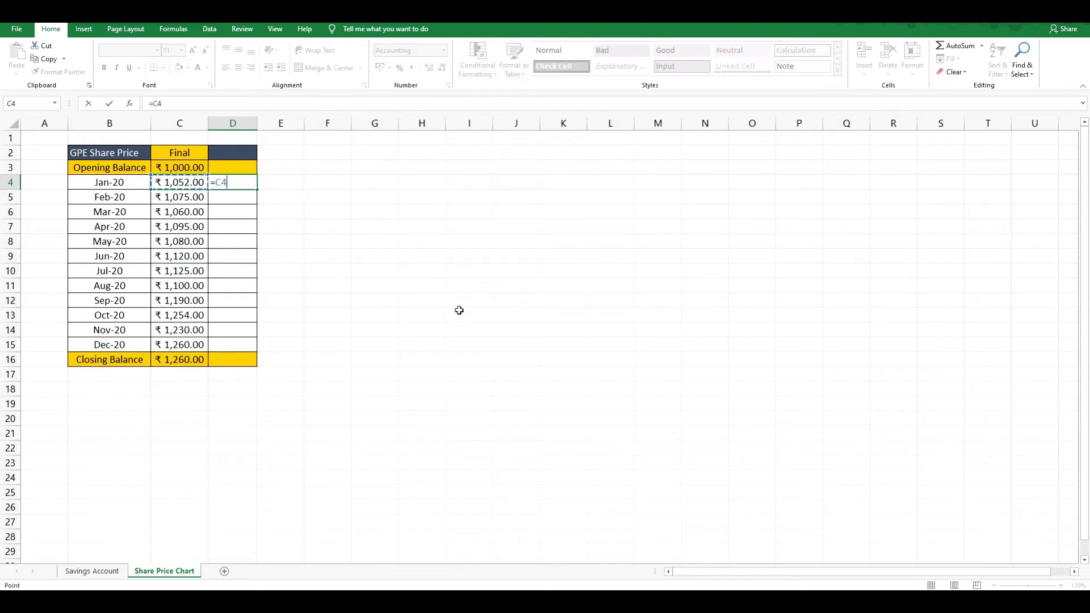
type("-")
key("Up")
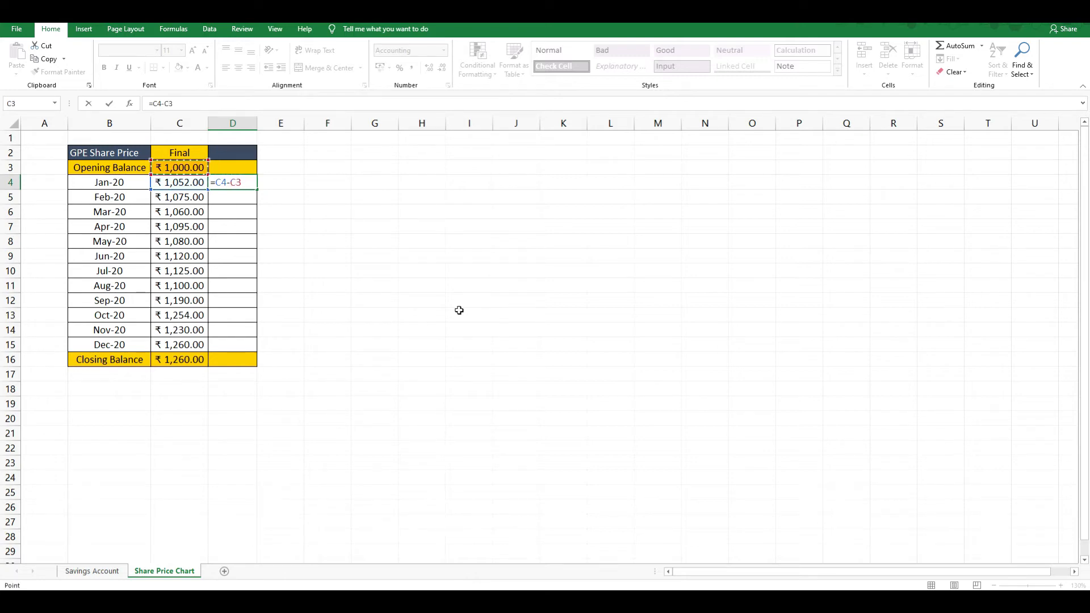
key("ctrl+Return")
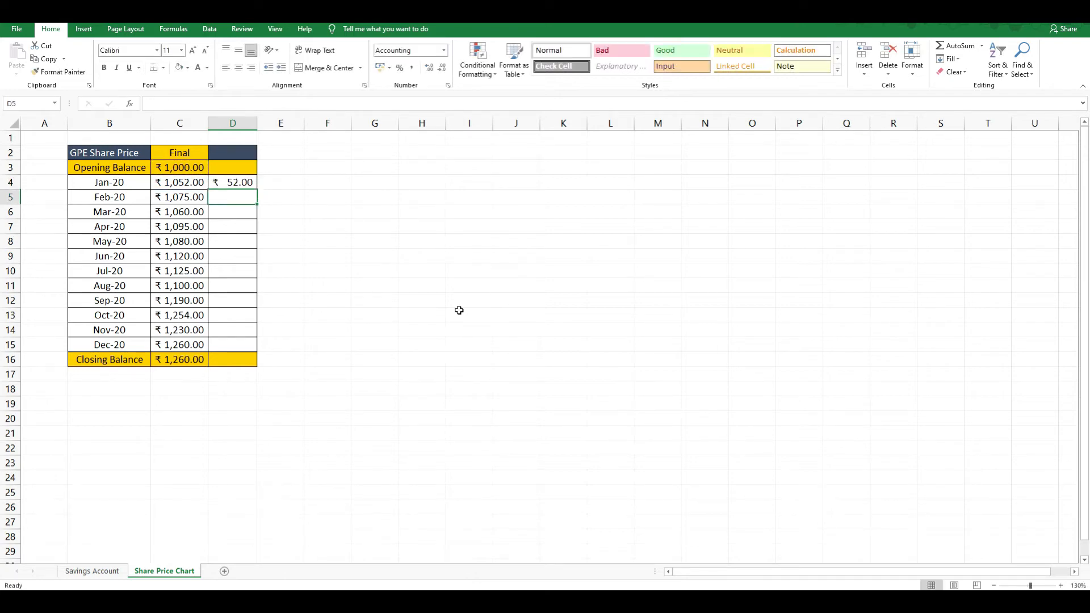
Copy the price change formula from D4 down to the Feb-20 to Dec-20 rows, cells D5 to D15
key("ctrl+c")
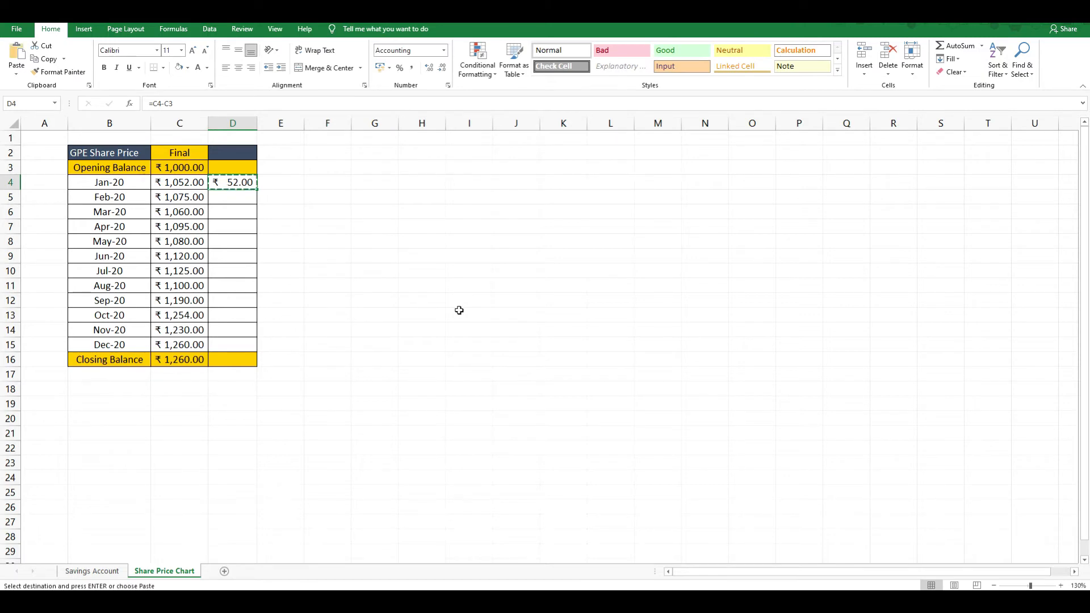
key("Down")
key("ctrl+shift+Down")
key("shift+Up")
key("ctrl+v")
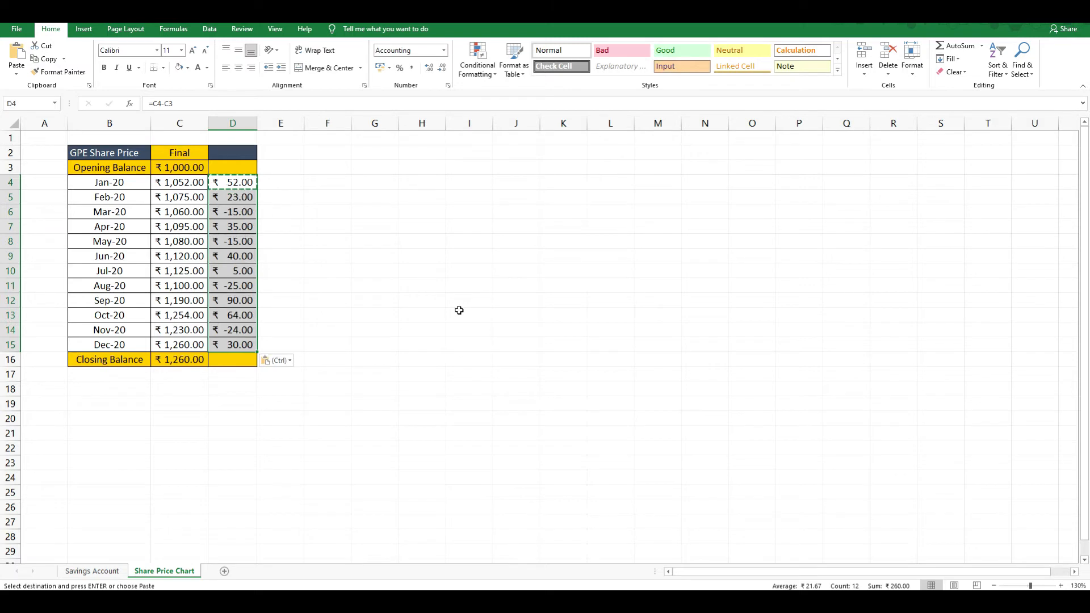
key("Escape")
Examine the monthly price changes in column D, comparing the Mar-20 and May-20 rows with their share prices
key("Up")
key("Down")
key("Down")
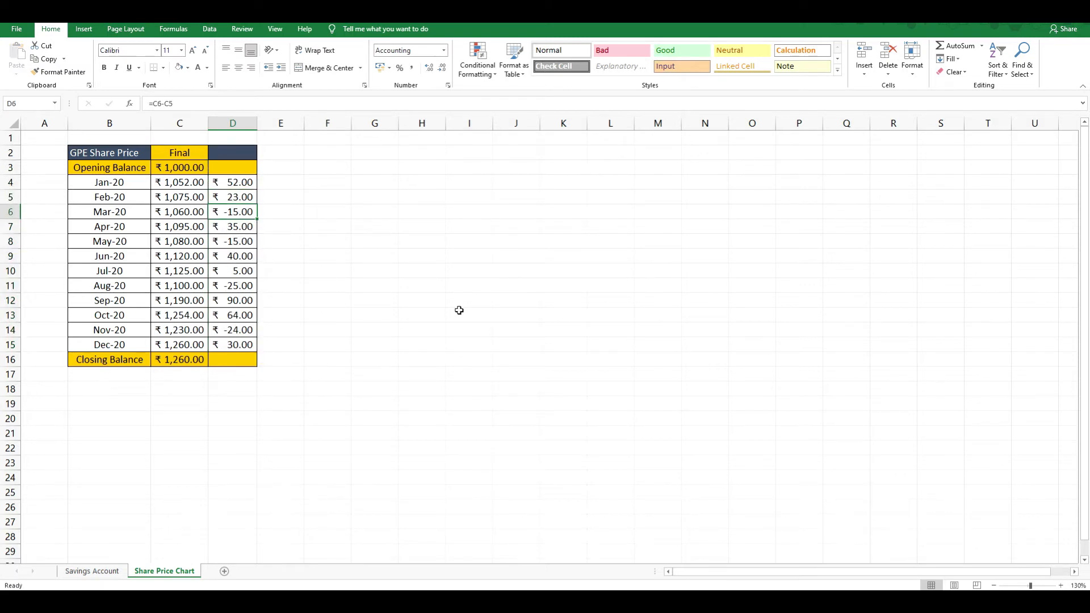
key("shift+space")
key("Left")
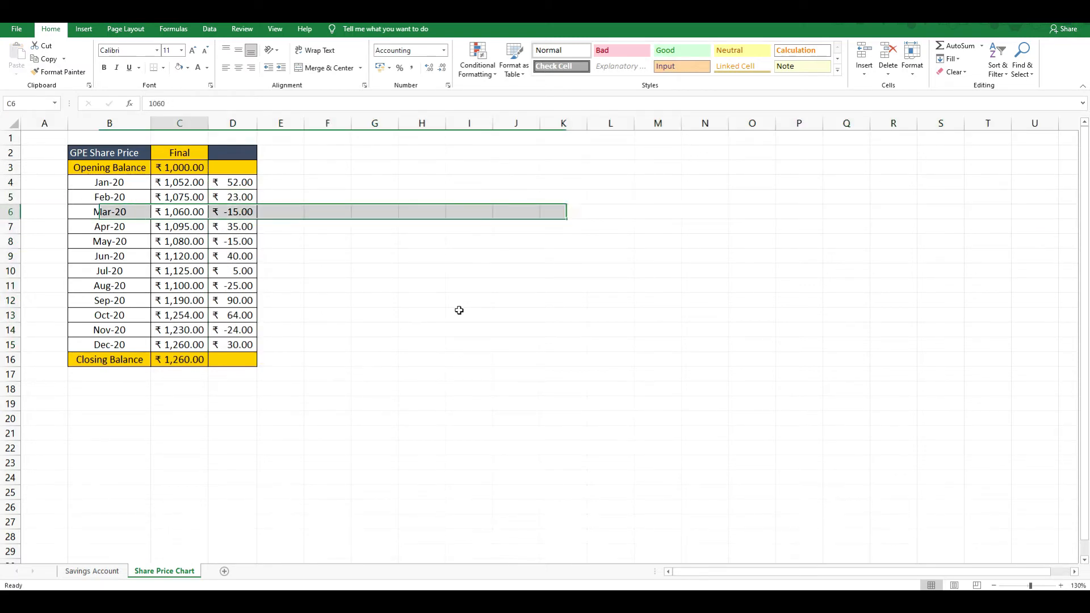
key("Left")
key("Right")
key("Up")
key("Down")
key("Right")
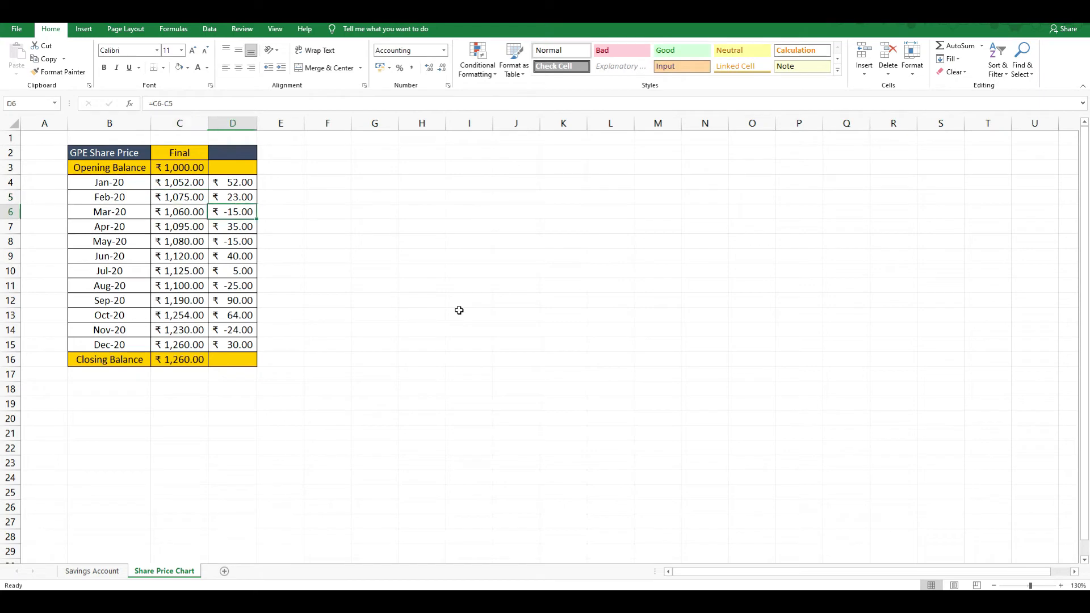
key("Down")
key("Down")
key("shift+space")
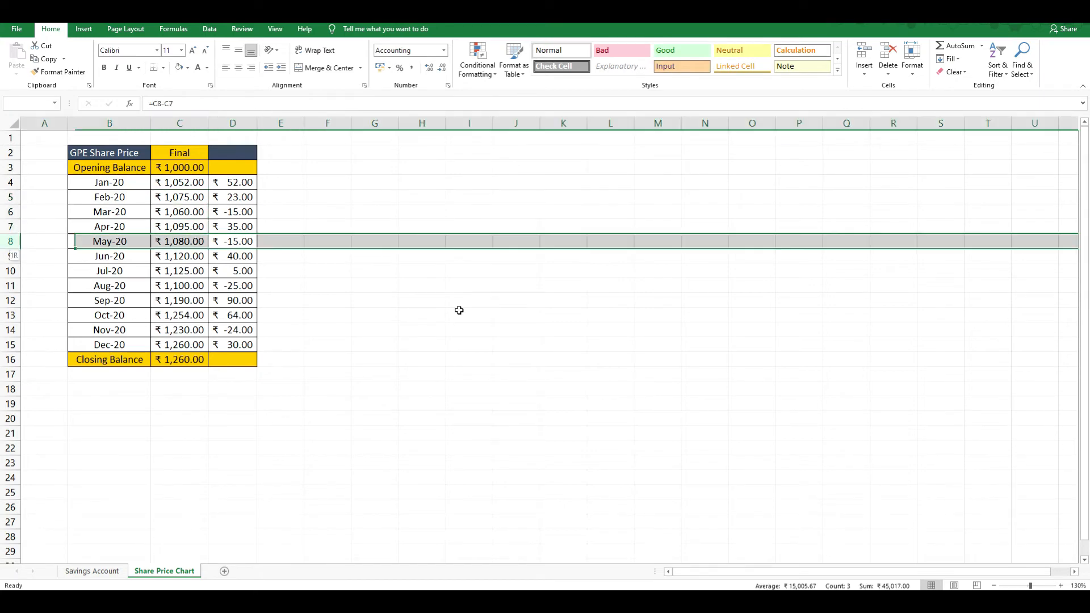
key("Down")
key("Down")
key("Down")
key("Down")
key("Down")
key("Down")
Link the Opening Balance in cell D3 to the Final amount with the formula =C3
key("Up")
key("Up")
key("Up")
key("Up")
key("Up")
key("Up")
key("Up")
key("Up")
key("Up")
key("Up")
key("Up")
type("=")
key("Left")
key("Return")
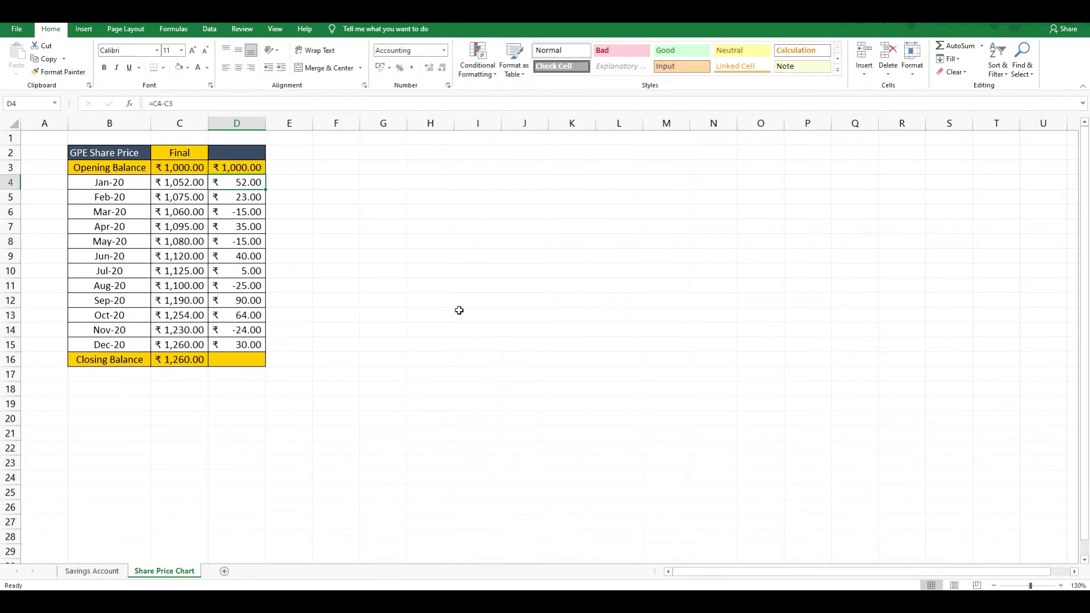
Link the Closing Balance in cell D16 to the Final amount with the formula =C16
key("ctrl+Down")
key("Down")
type("=")
key("Up")
key("Left")
key("Down")
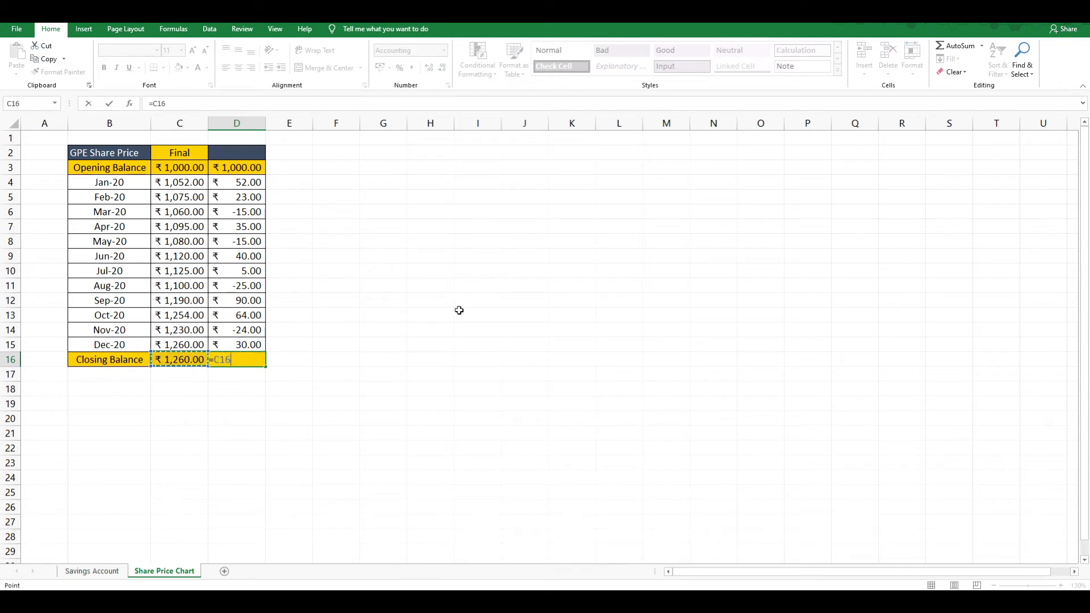
key("ctrl+Return")
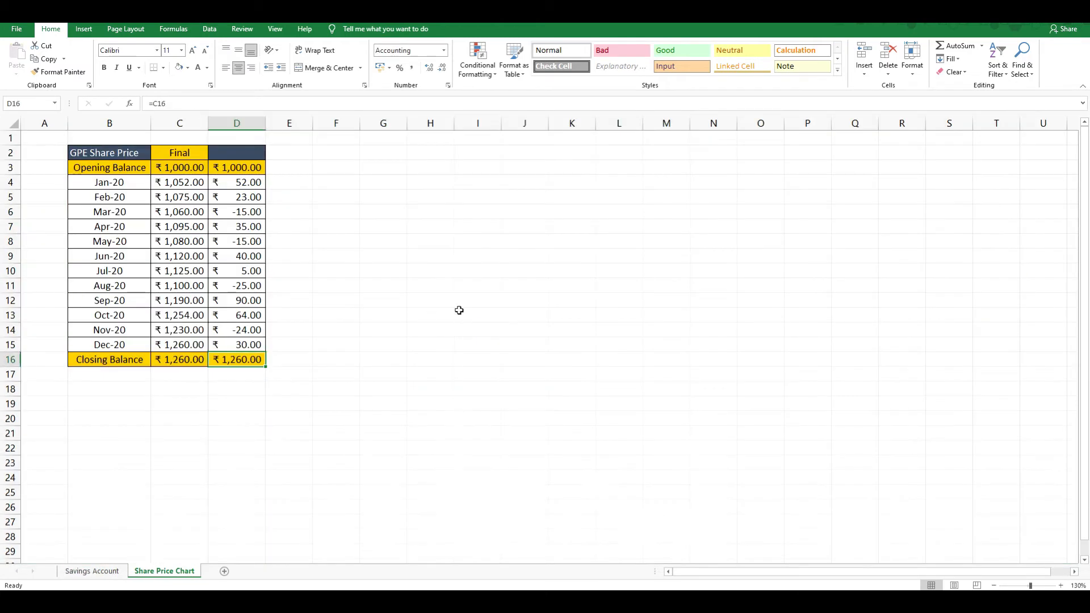
key("ctrl+Up")
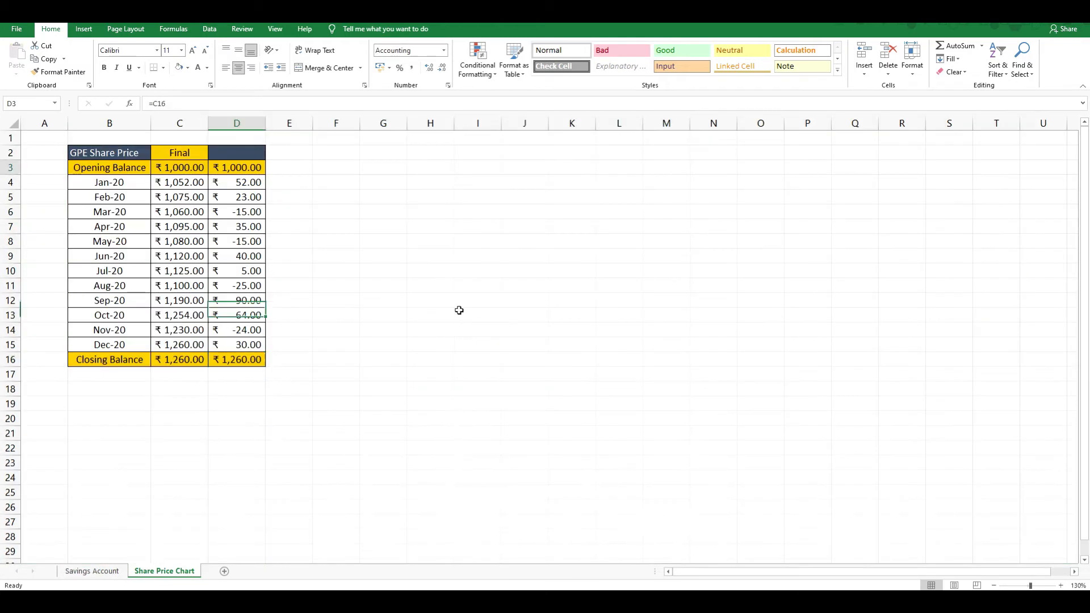
key("Right")
key("Right")
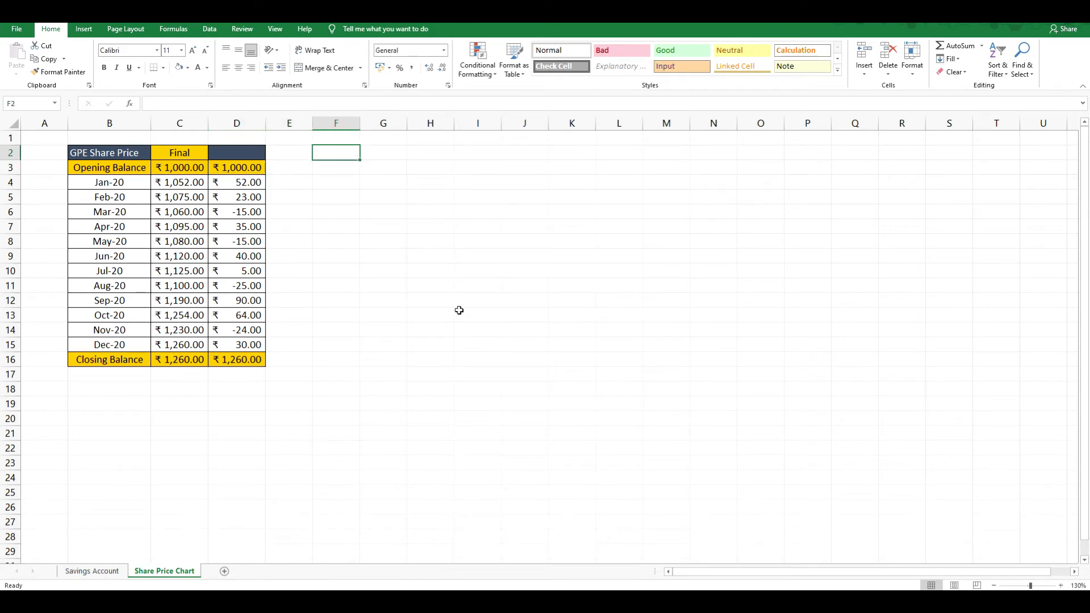
key("Left")
key("Left")
key("Left")
key("Right")
key("Right")
key("Right")
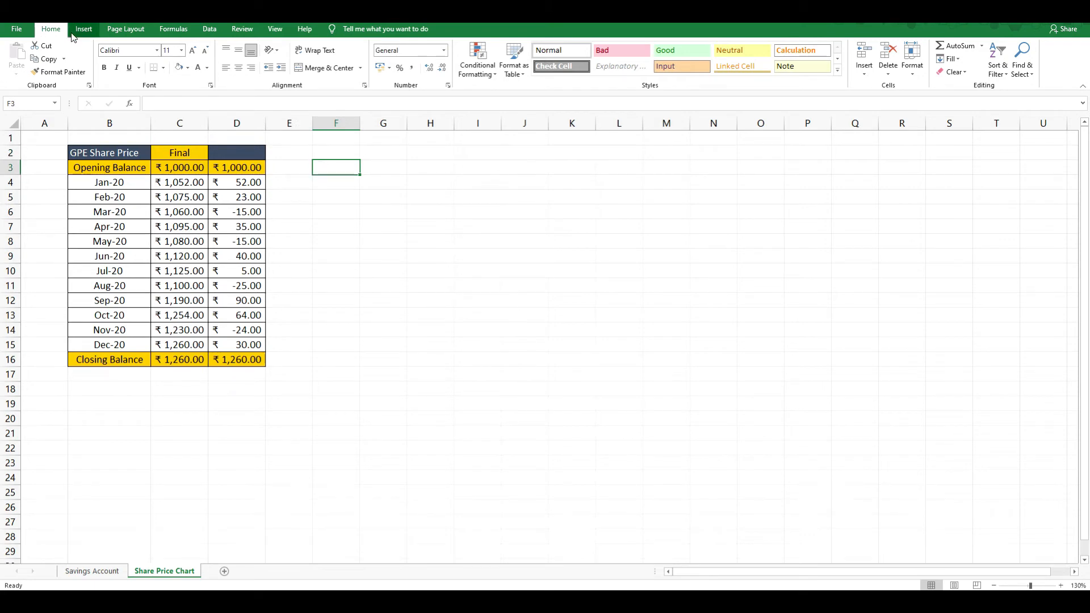
Insert a waterfall chart from B3:D16 and enlarge it beside the share price table to span columns E to R
left_click_drag(93, 168, 239, 361)
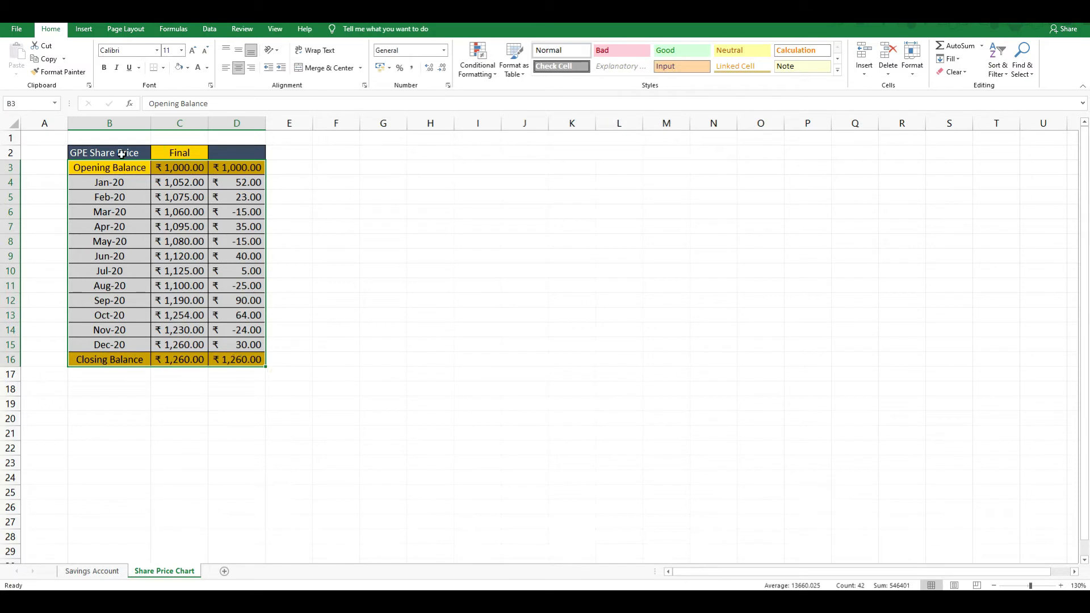
left_click(84, 29)
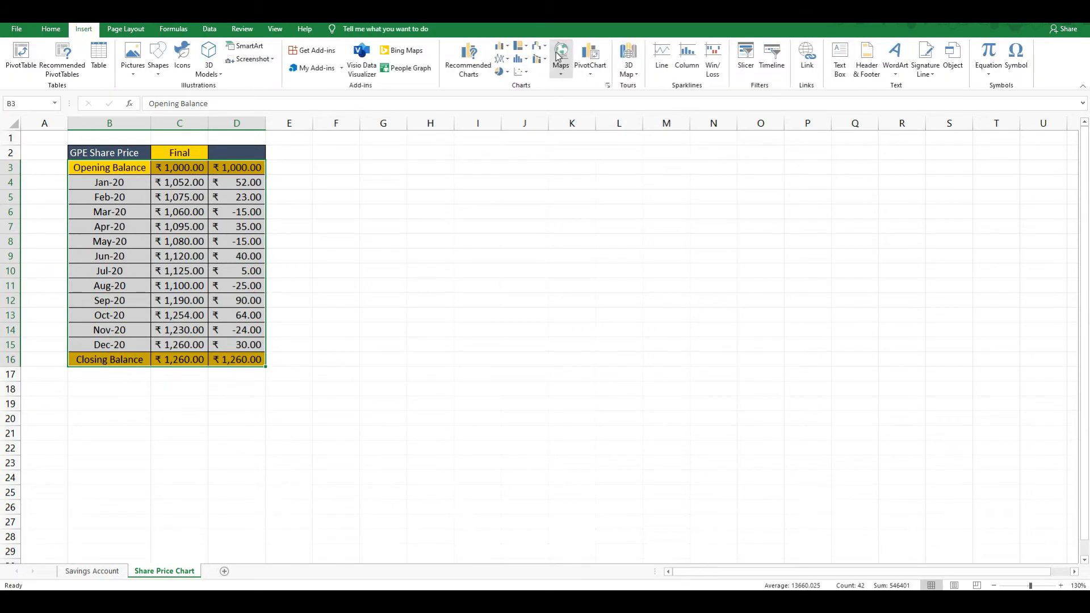
left_click(540, 47)
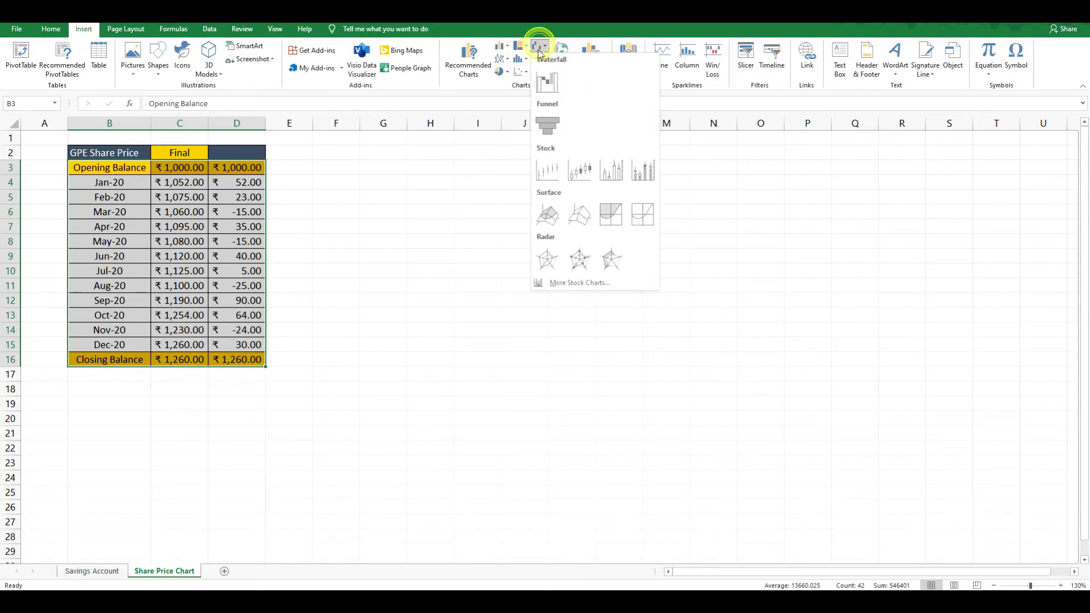
left_click(549, 92)
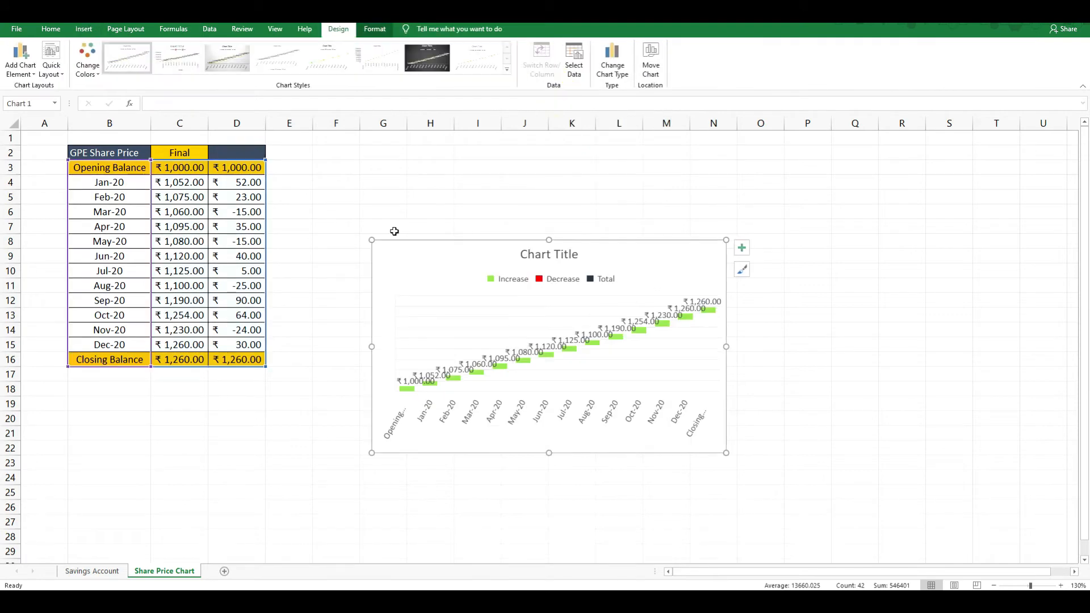
left_click_drag(371, 240, 277, 146)
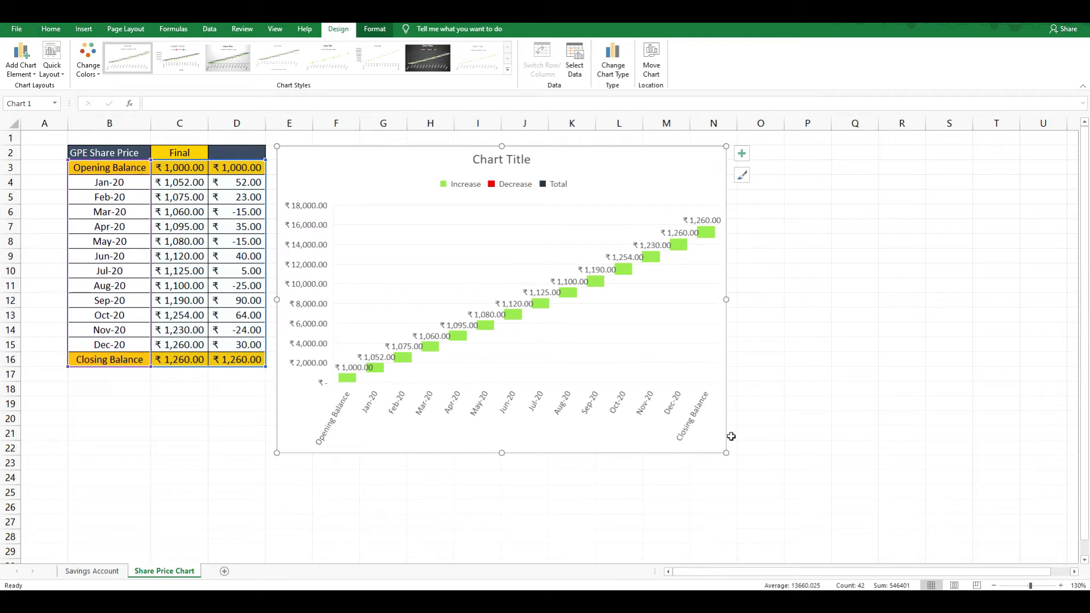
left_click_drag(724, 452, 926, 530)
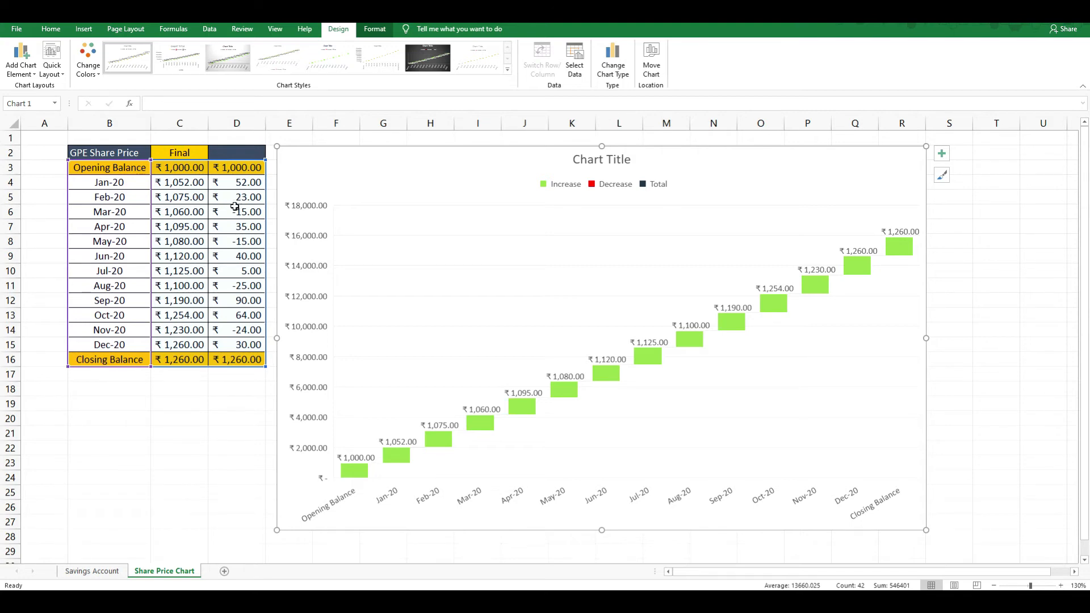
Restrict the chart's value range to the monthly changes in D3:D16 and delete the chart legend
mouse_move(152, 160)
left_mouse_down()
mouse_move(196, 161)
mouse_move(151, 161)
left_mouse_up()
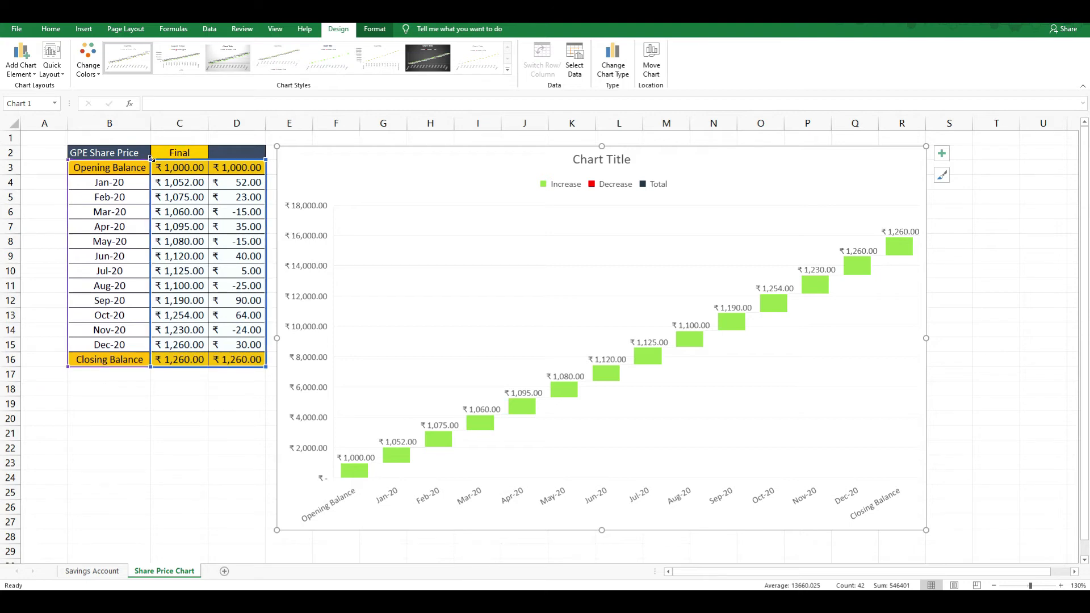
left_click_drag(151, 159, 191, 160)
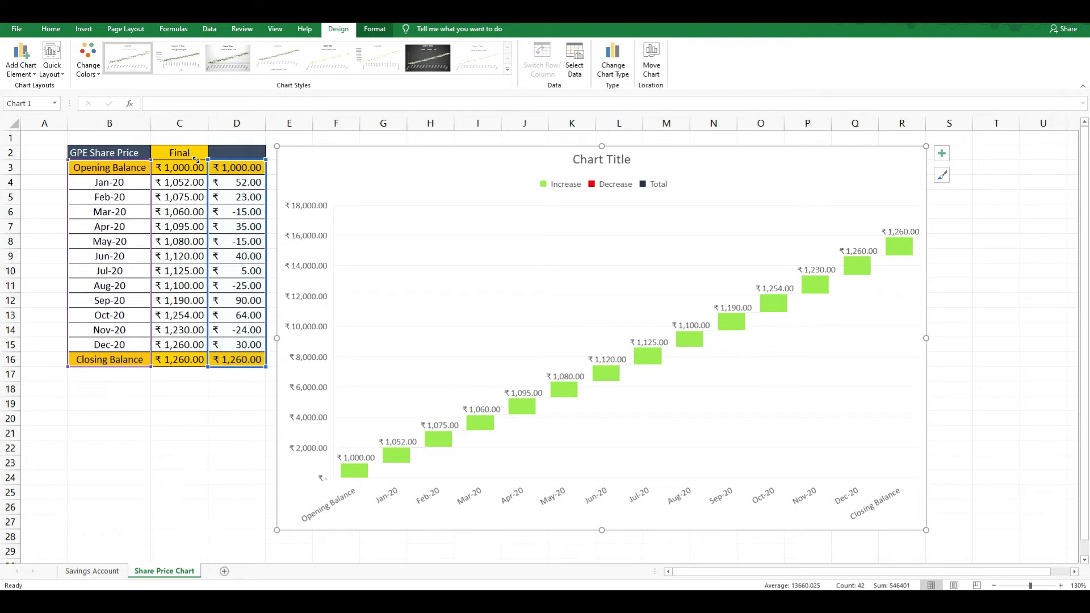
left_click_drag(196, 159, 196, 160)
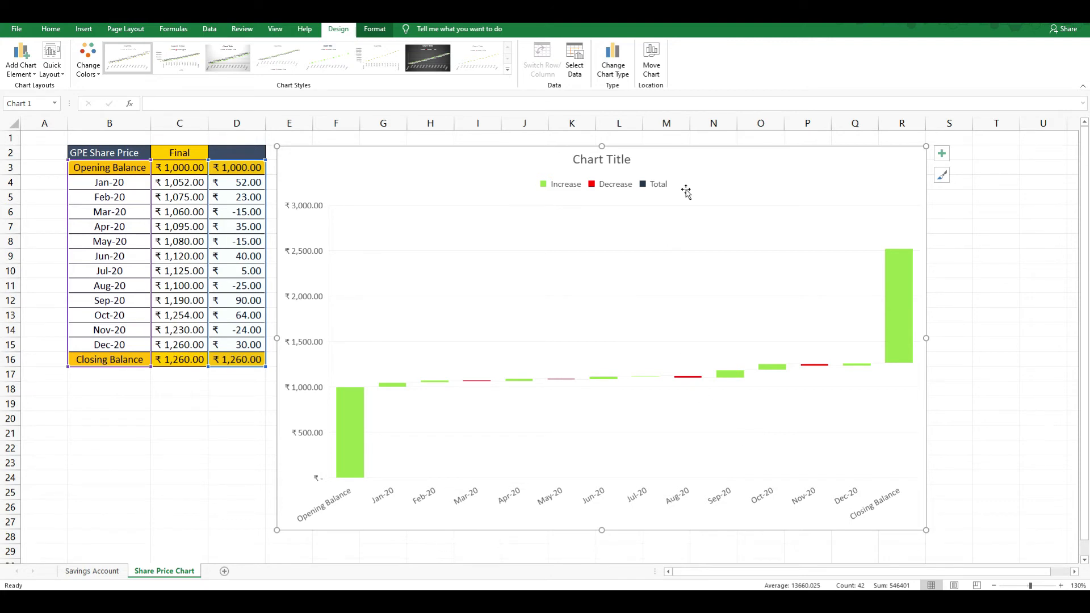
left_click(668, 185)
key("Delete")
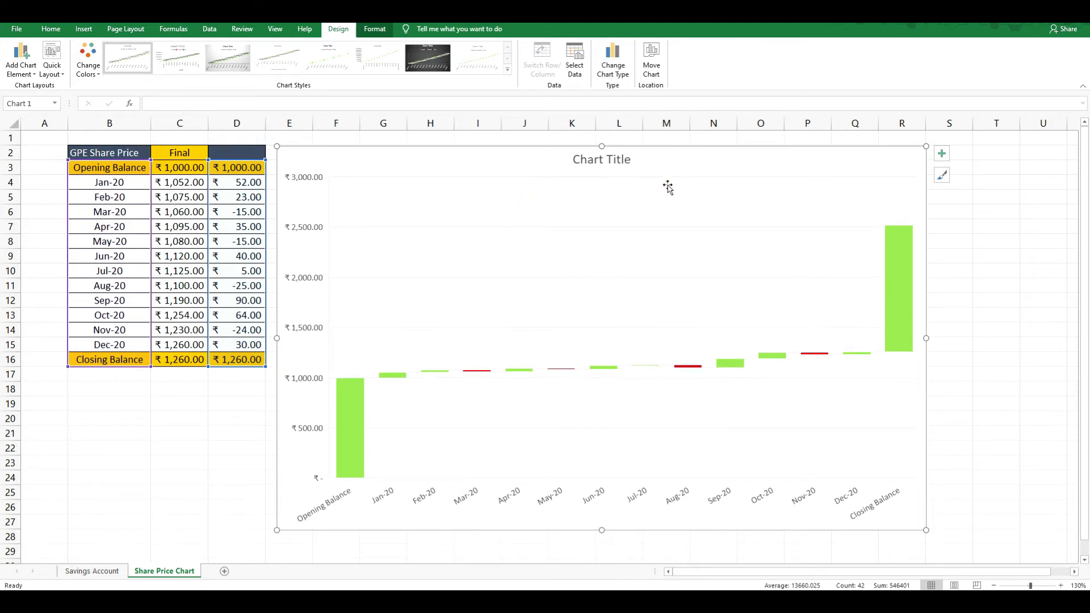
Set the Opening Balance bar of the waterfall chart as a total
mouse_move(353, 405)
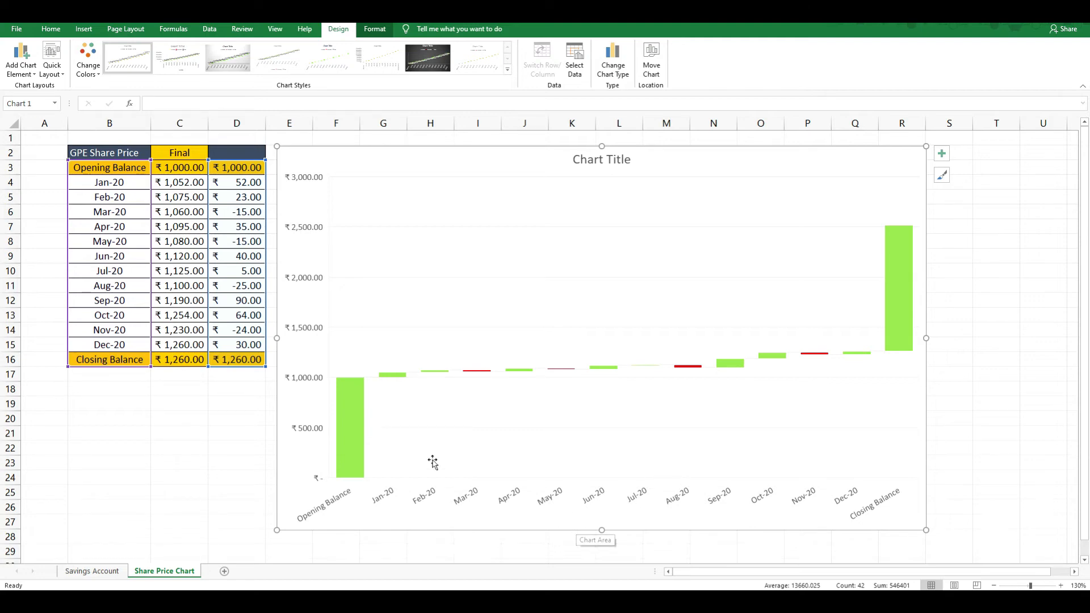
left_click(351, 429)
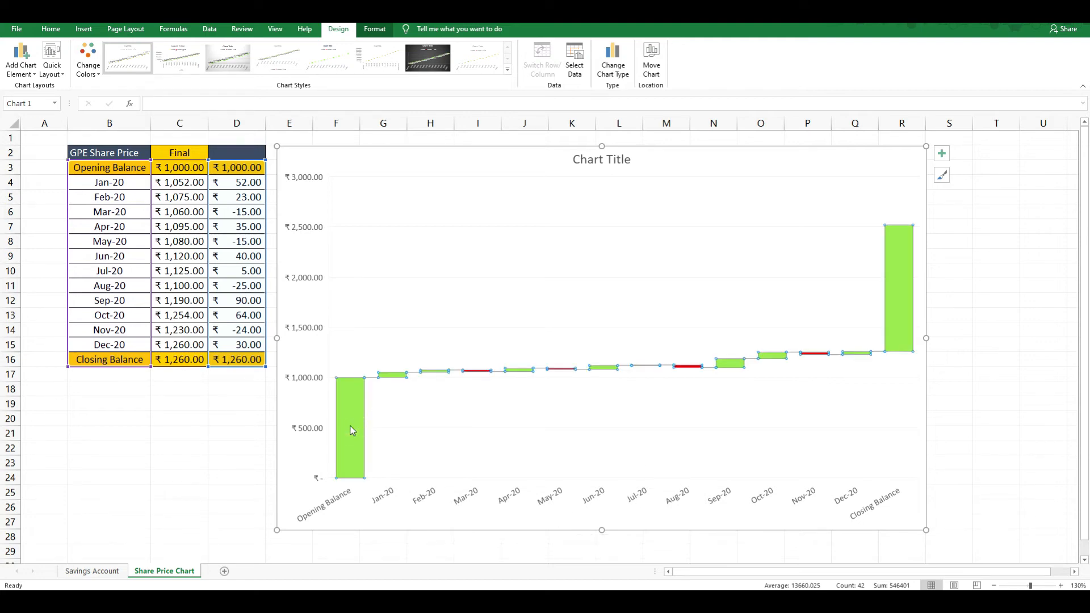
double_click(350, 430)
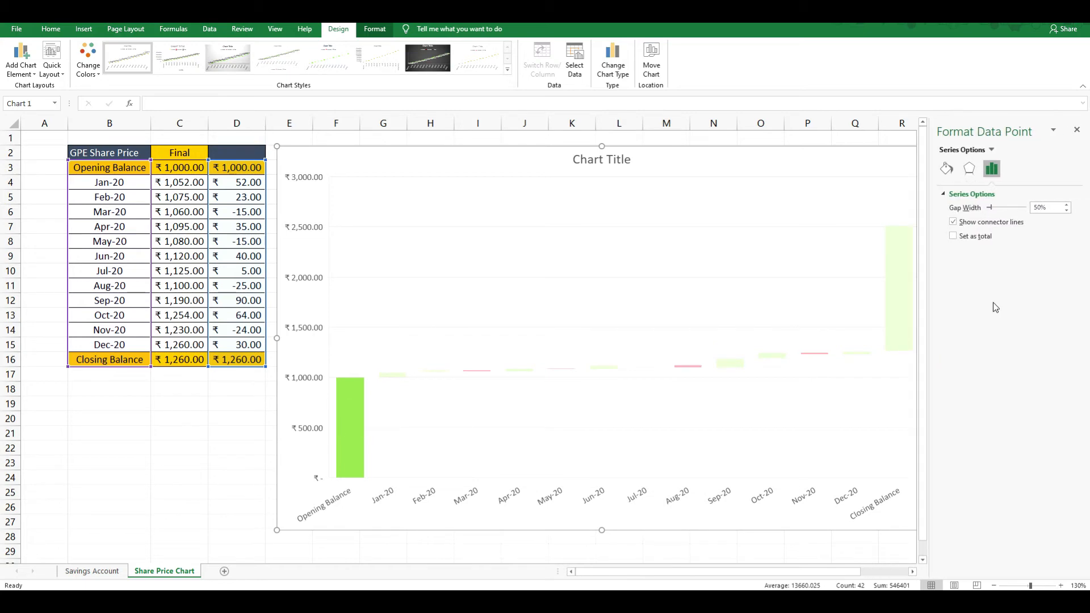
left_click(1077, 130)
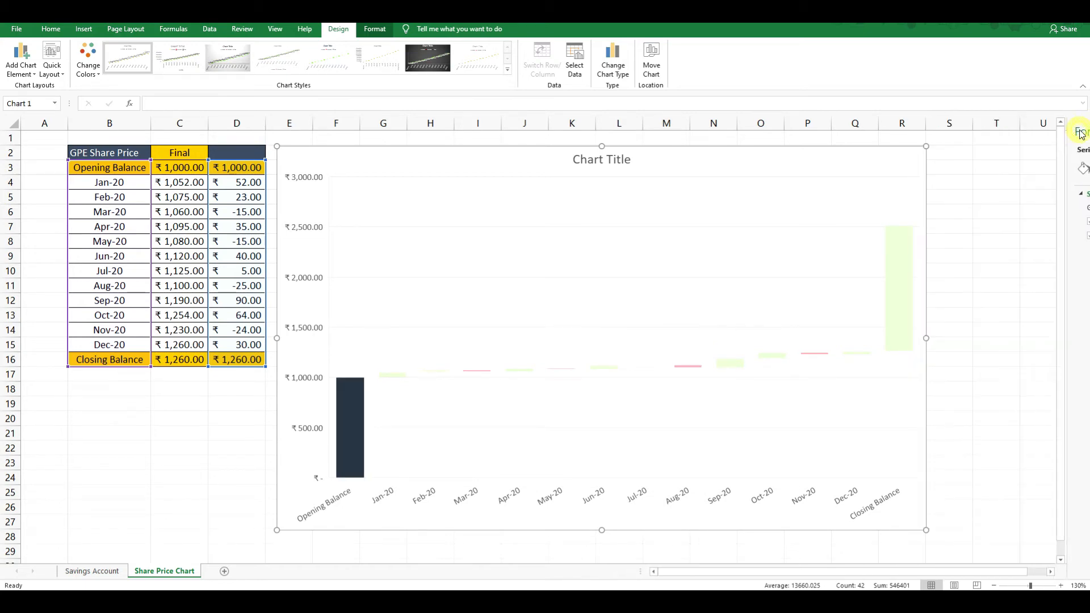
Set the Closing Balance bar of the waterfall chart as a total and deselect the chart
left_click(899, 261)
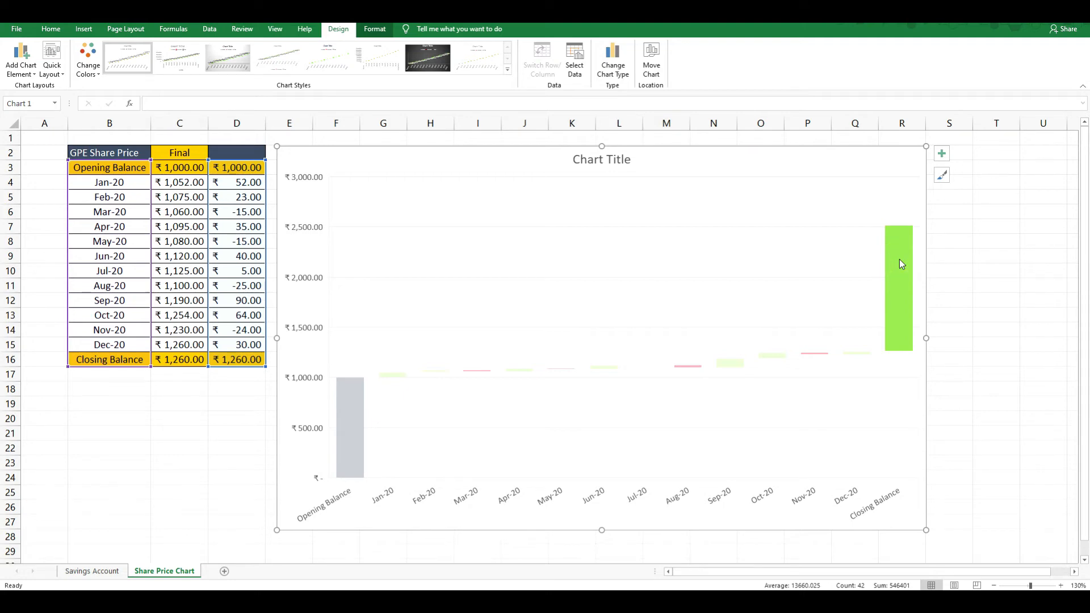
double_click(899, 260)
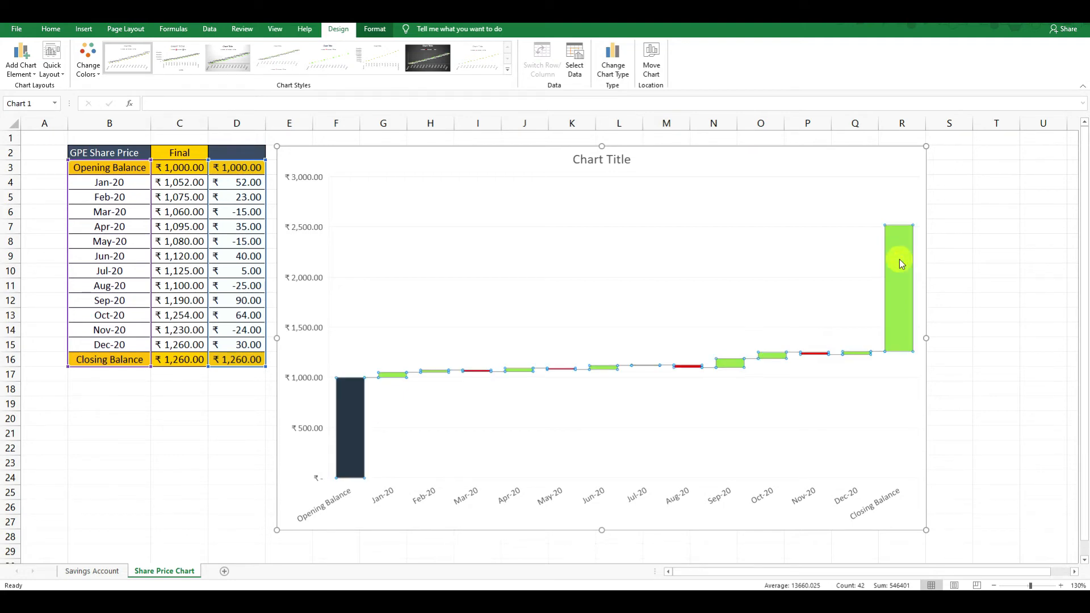
left_click(900, 264)
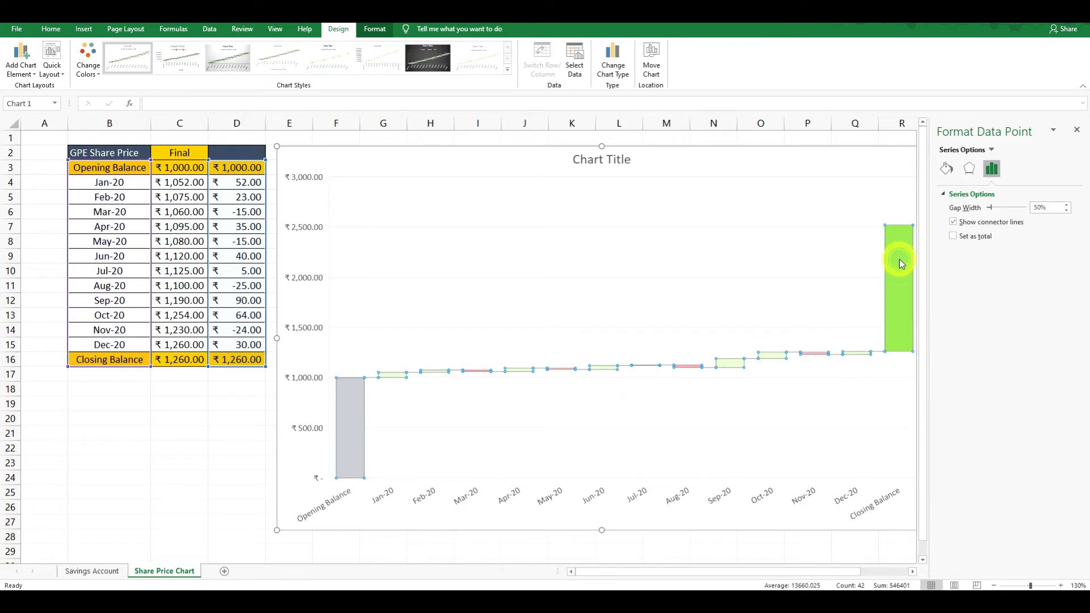
left_click(953, 236)
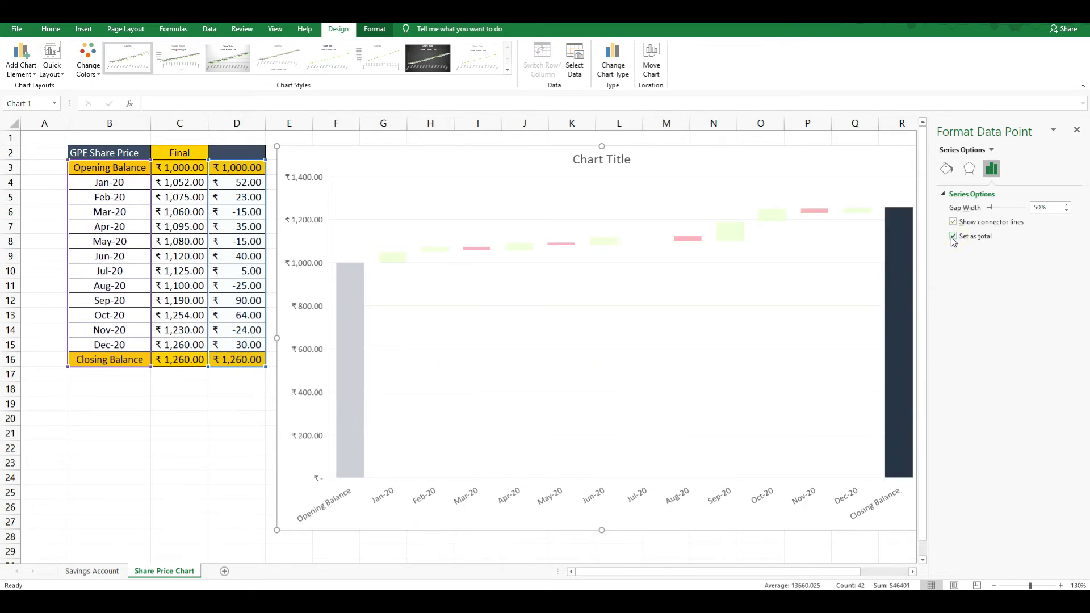
left_click(1077, 131)
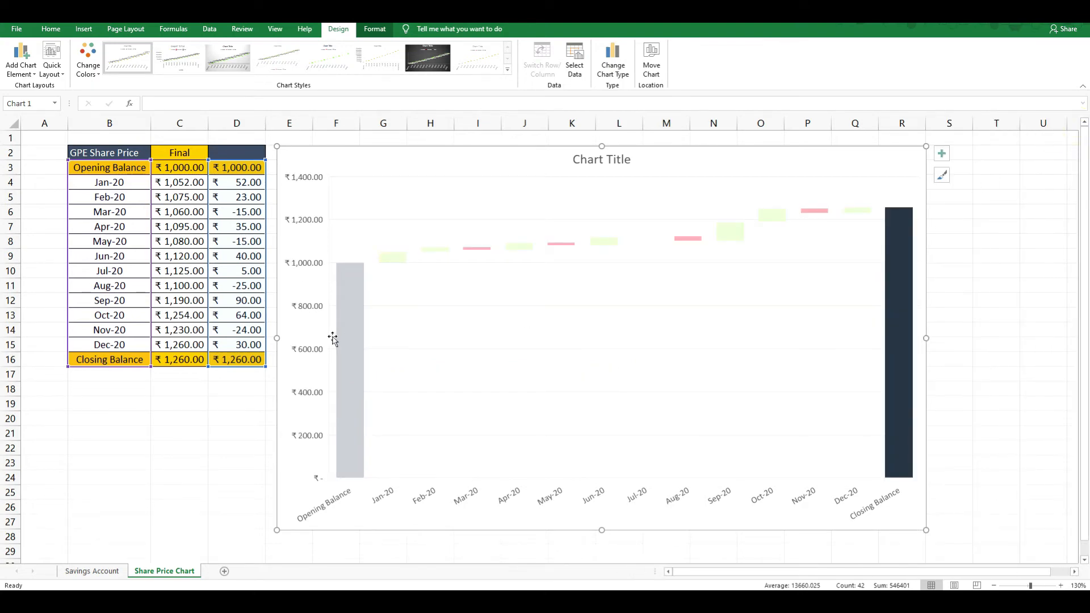
left_click(349, 316)
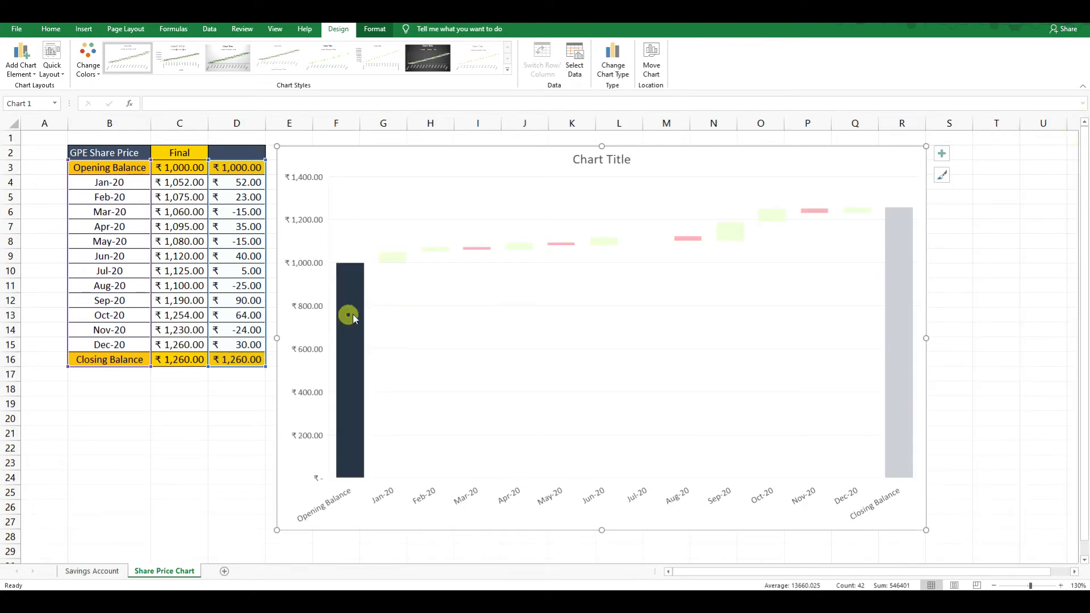
left_click(892, 344)
left_click(979, 342)
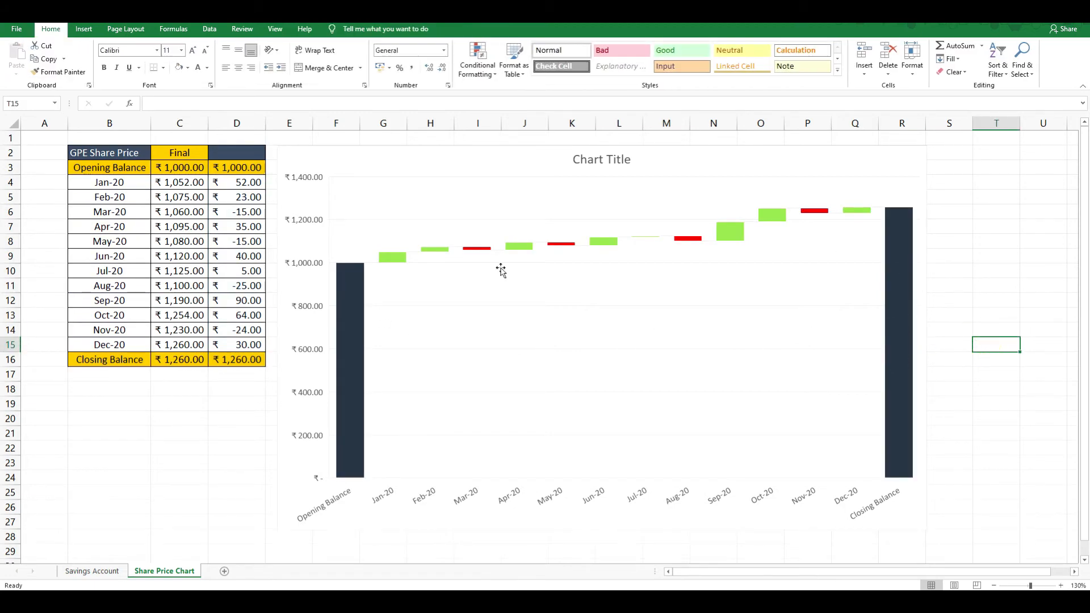
Apply the first Colorful color palette to the waterfall chart
left_click(348, 285)
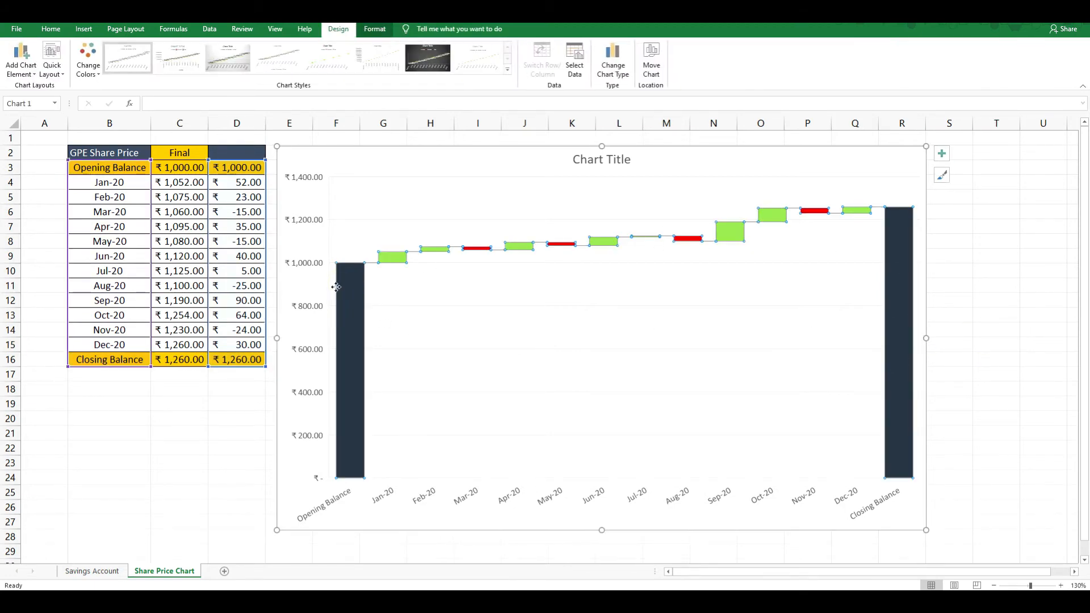
left_click(88, 63)
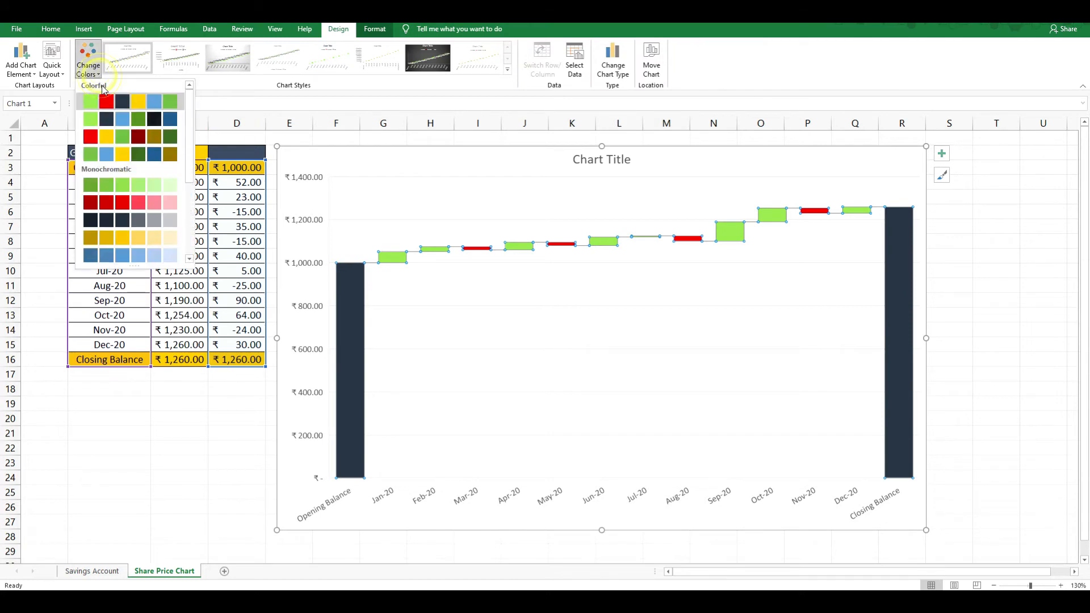
left_click(164, 104)
left_click(575, 140)
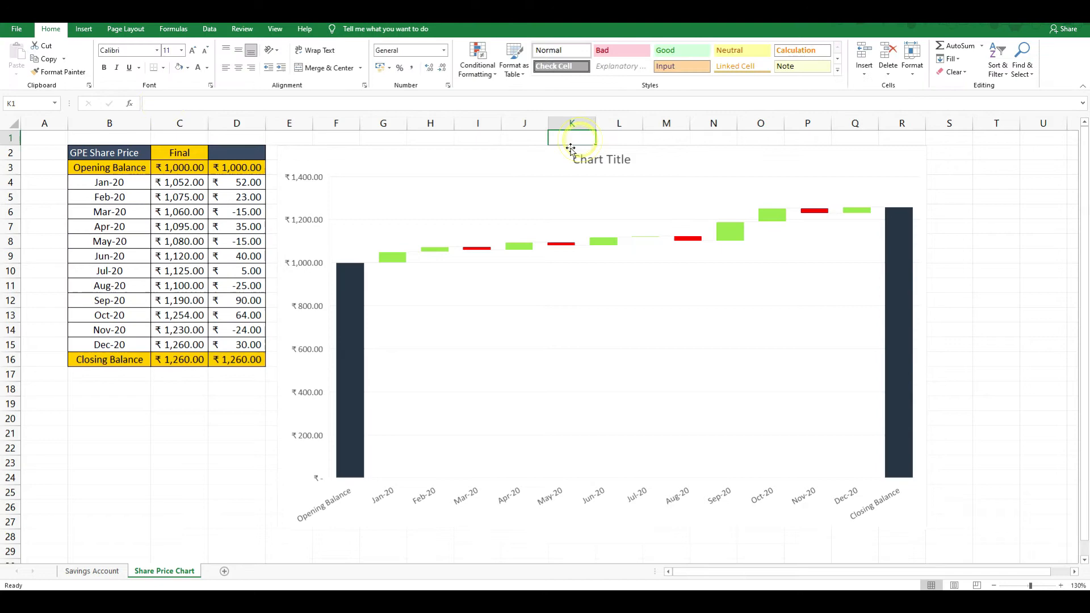
left_click(983, 325)
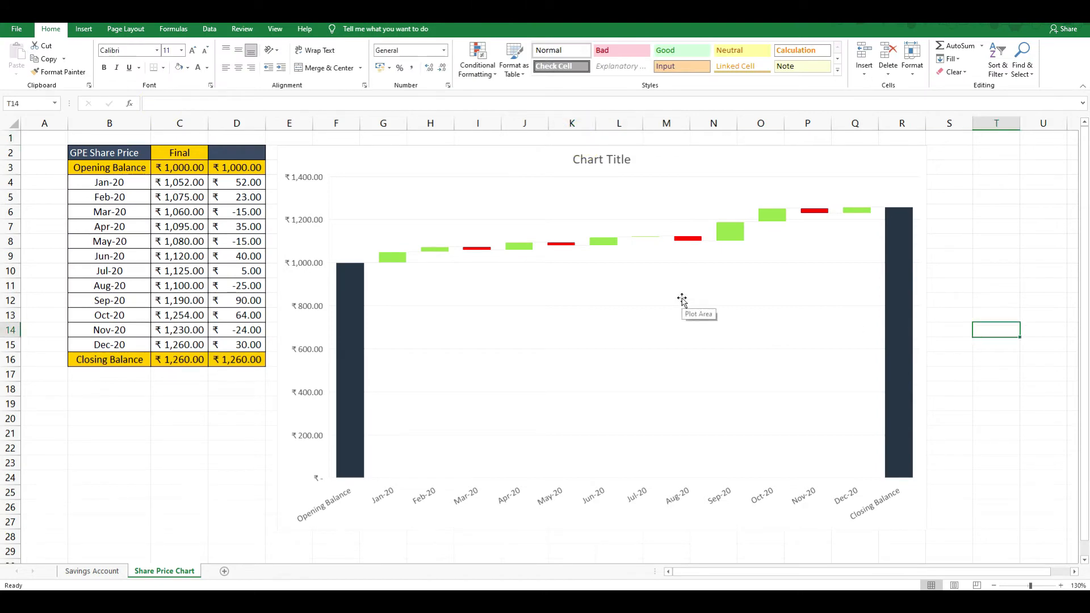
left_click(127, 29)
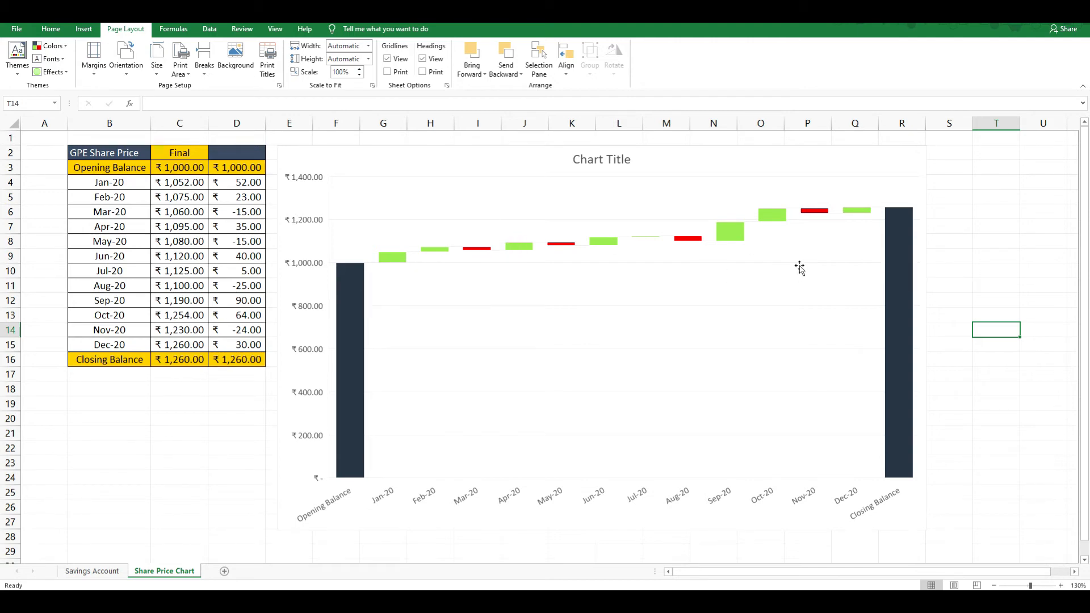
Add data labels to all bars of the share price waterfall series
left_click(359, 295)
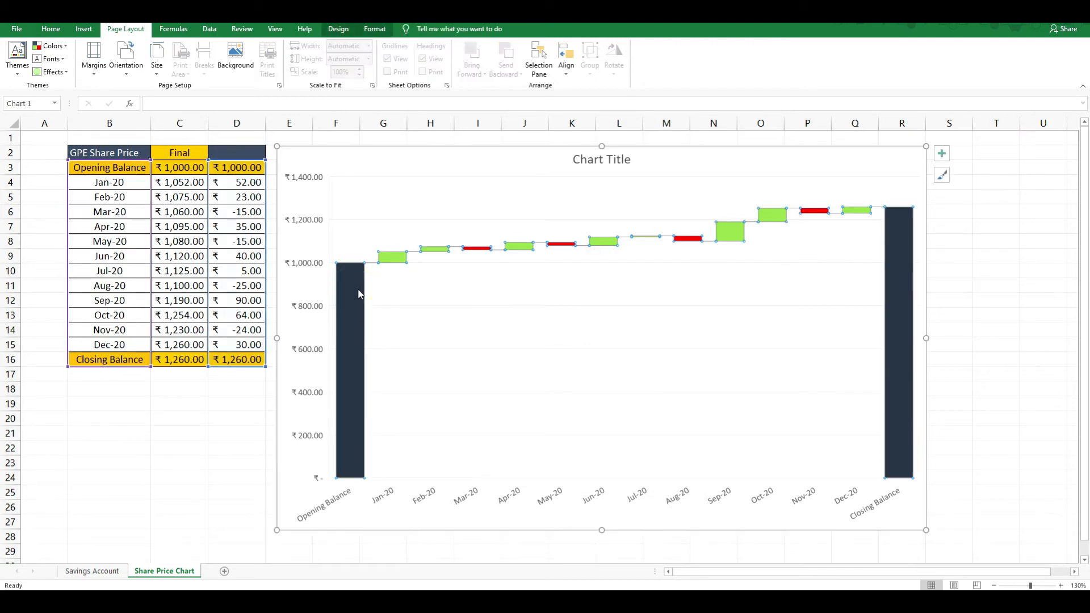
right_click(359, 294)
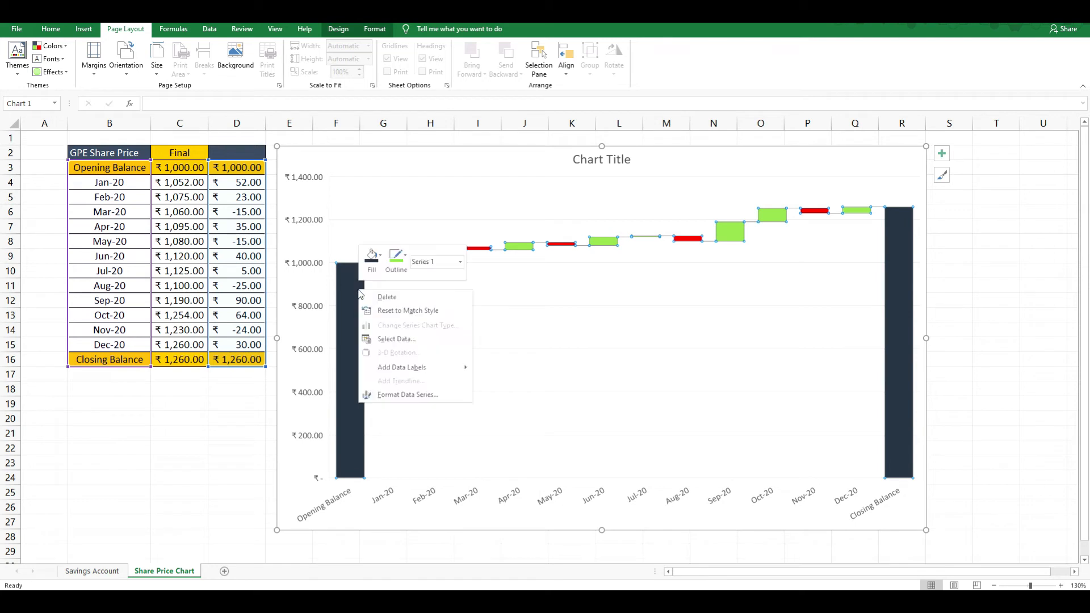
left_click(422, 368)
left_click(550, 369)
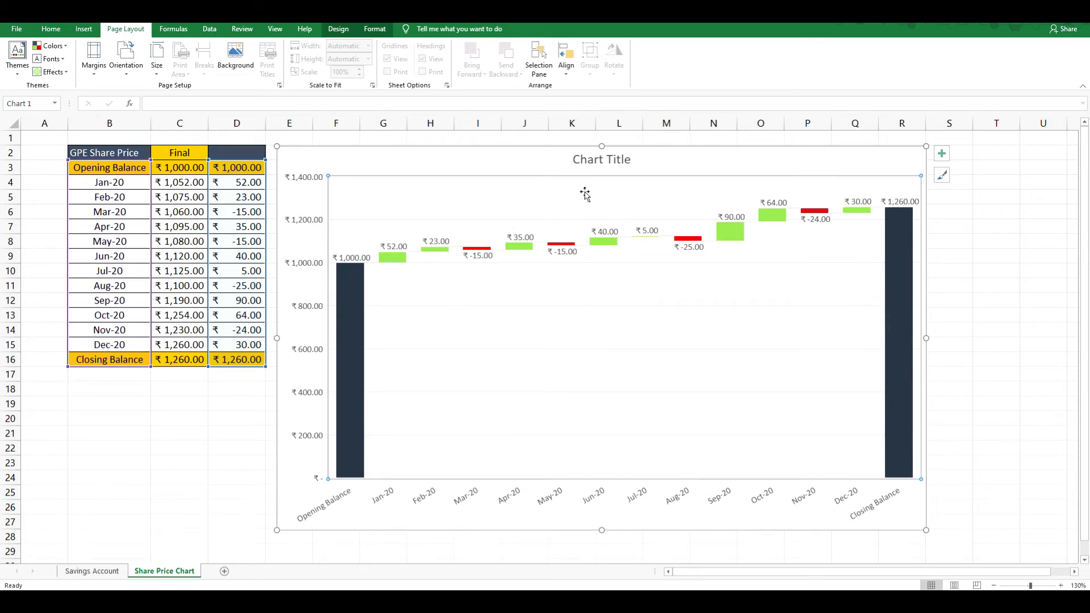
Change the chart title to "Waterfall Chart for GPE Share Price"
double_click(605, 167)
triple_click(604, 163)
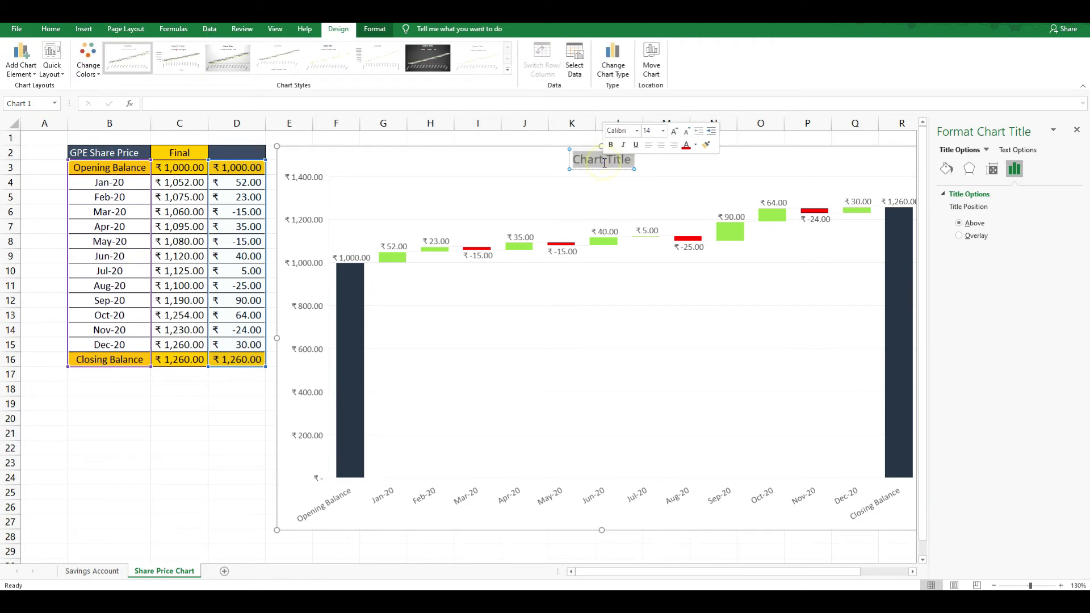
type("Waterfa")
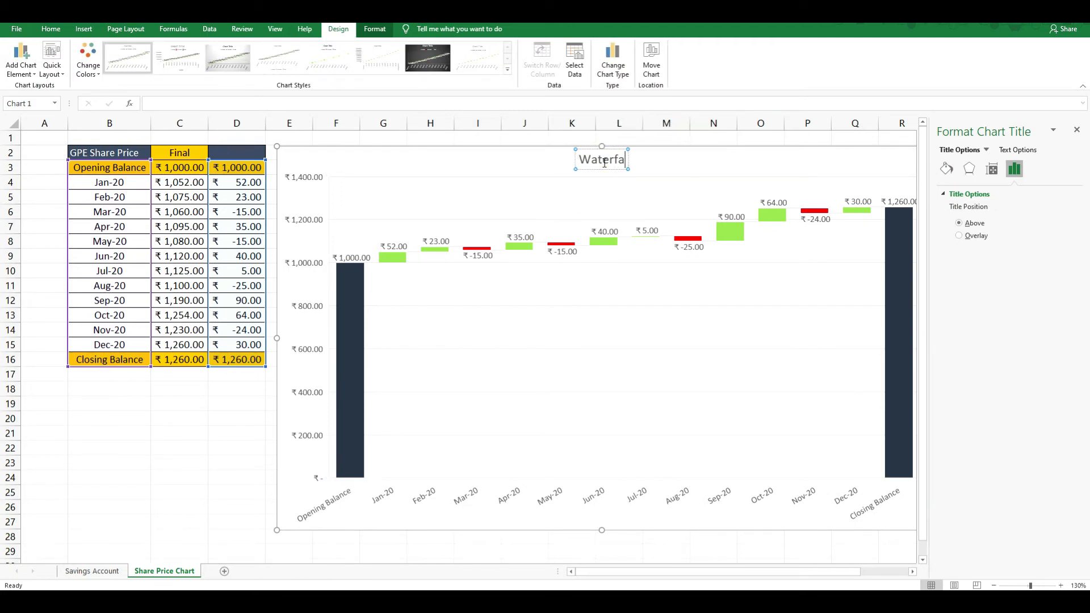
type("ll Chart")
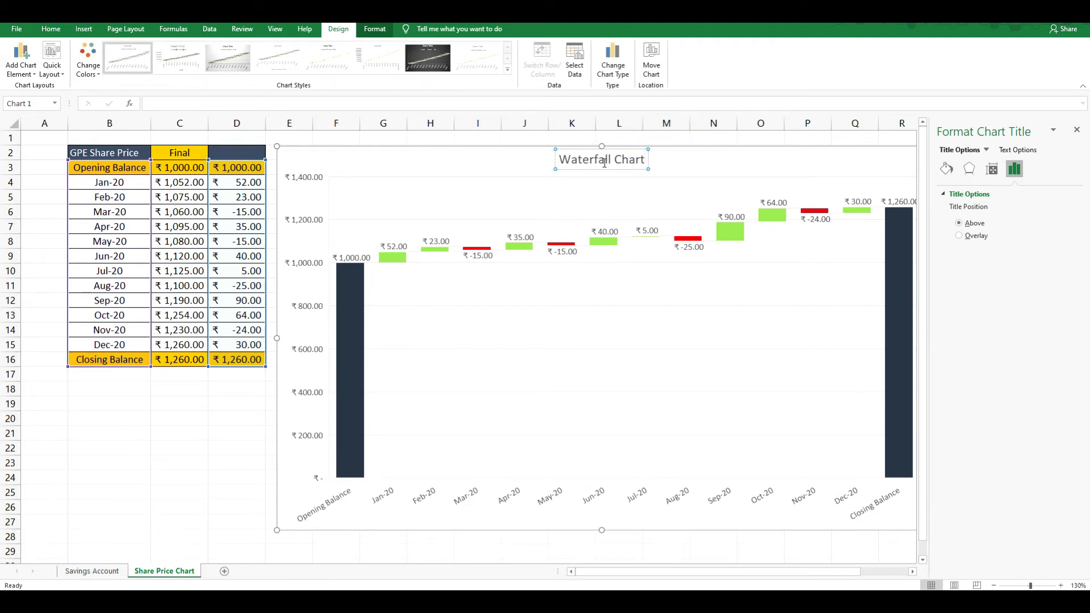
type(" for ")
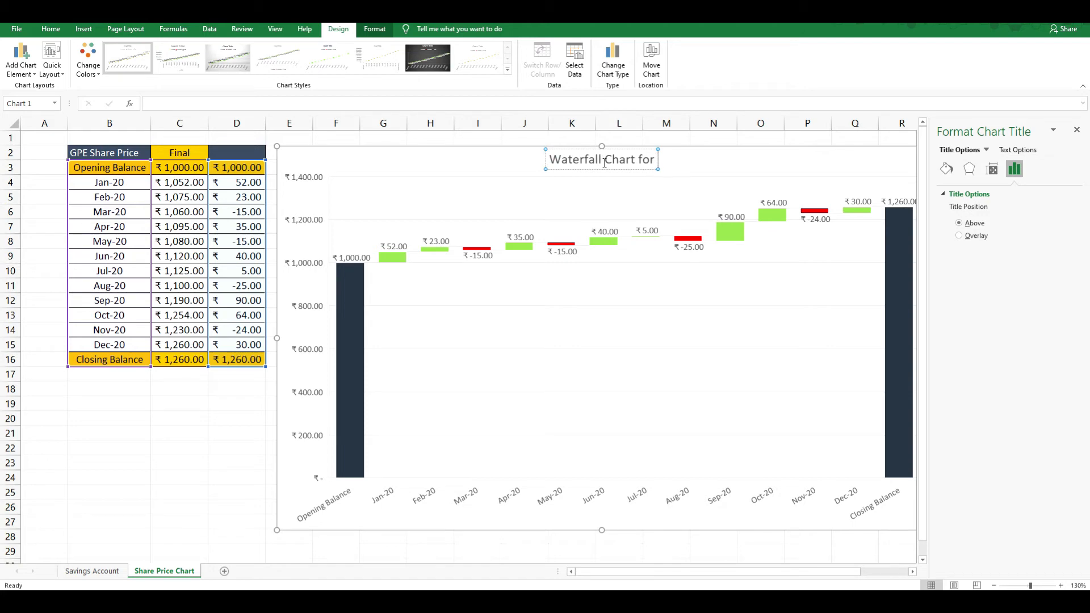
type("GPE")
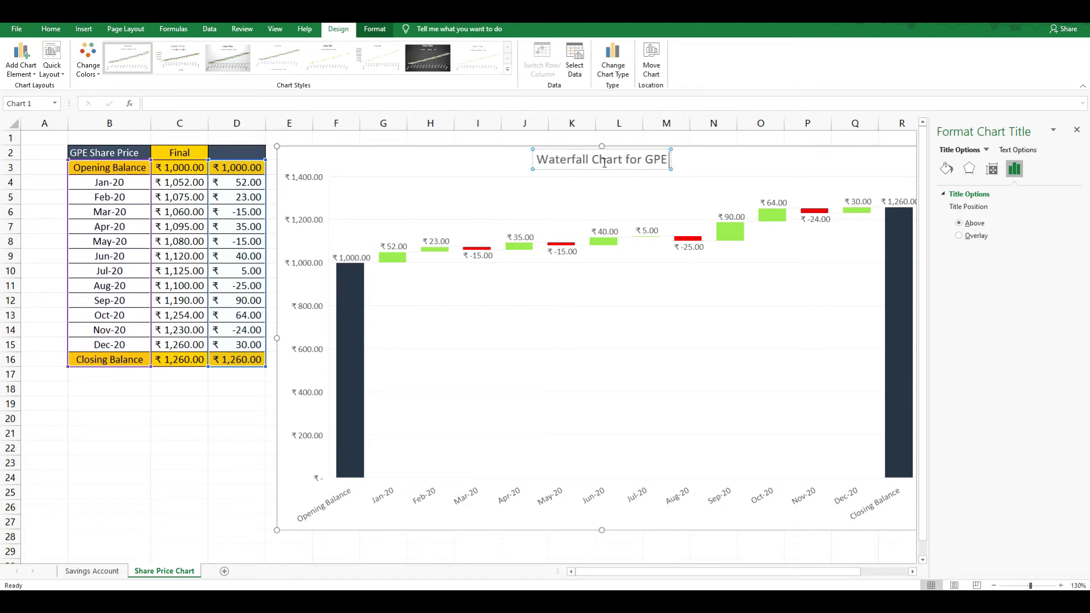
type(" Share Price")
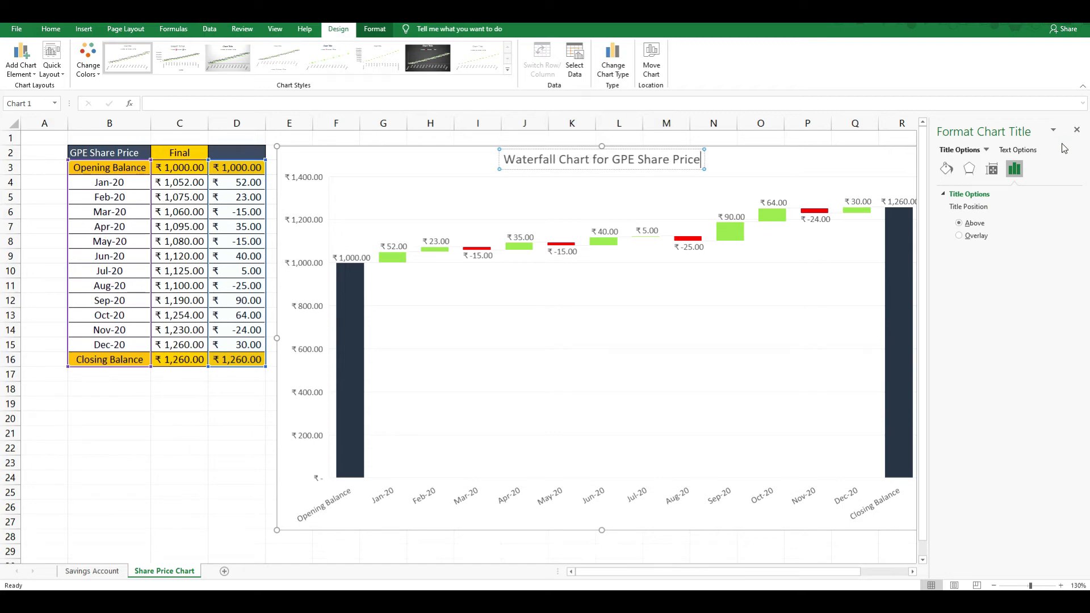
Add primary horizontal and primary vertical axis titles to the GPE share price waterfall chart
left_click(1076, 132)
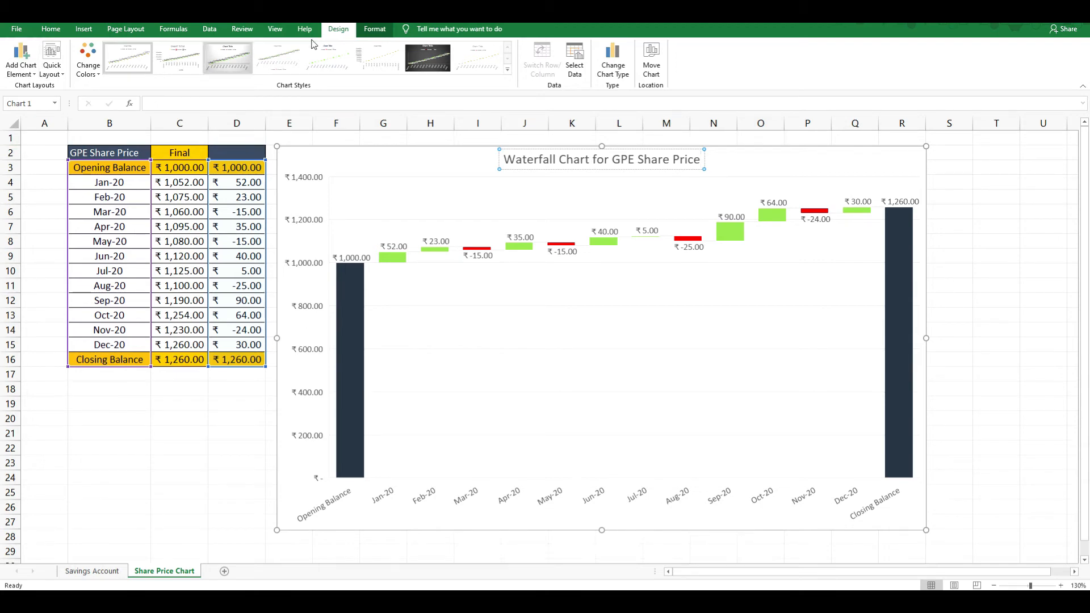
left_click(373, 166)
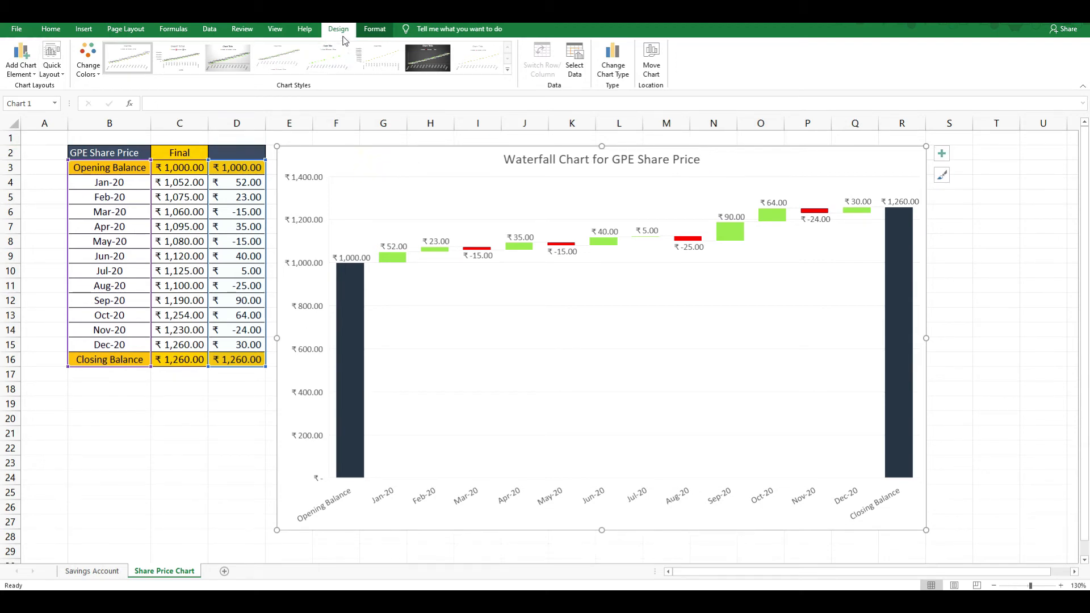
left_click(20, 79)
mouse_move(40, 104)
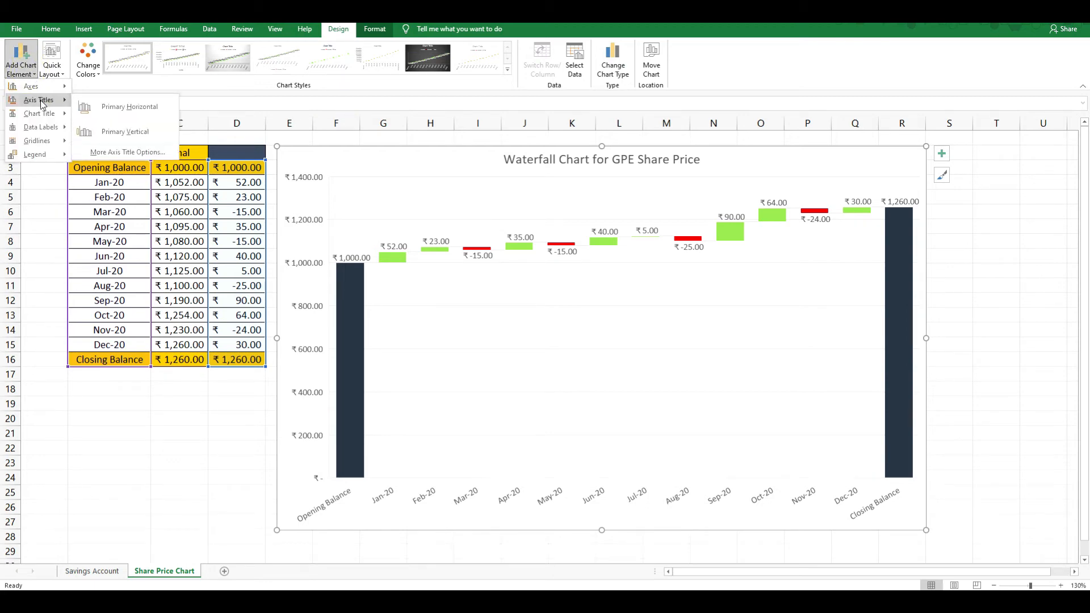
left_click(95, 107)
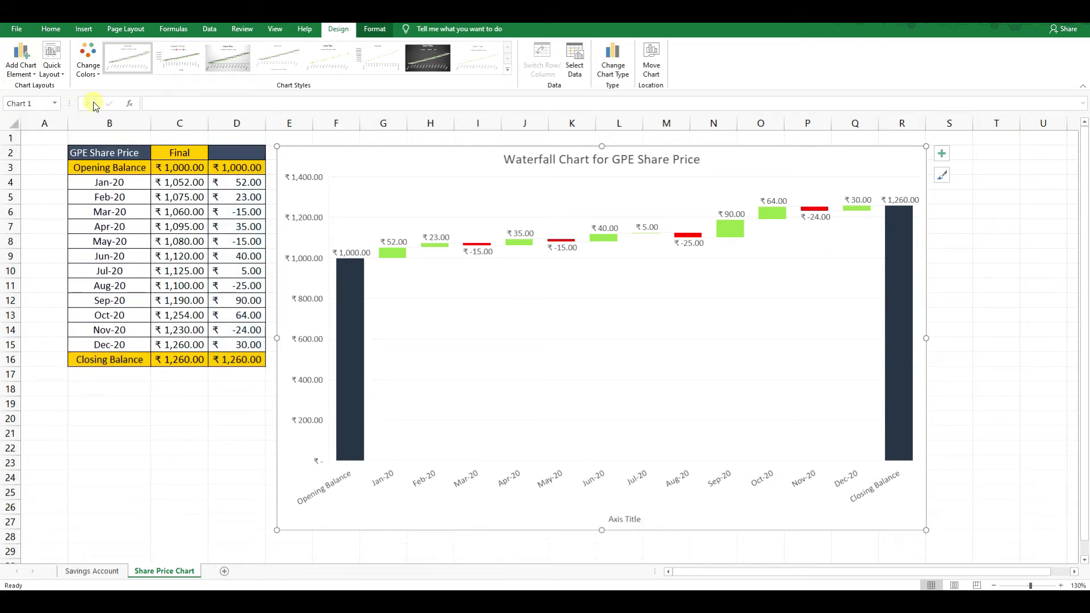
left_click(30, 78)
mouse_move(40, 100)
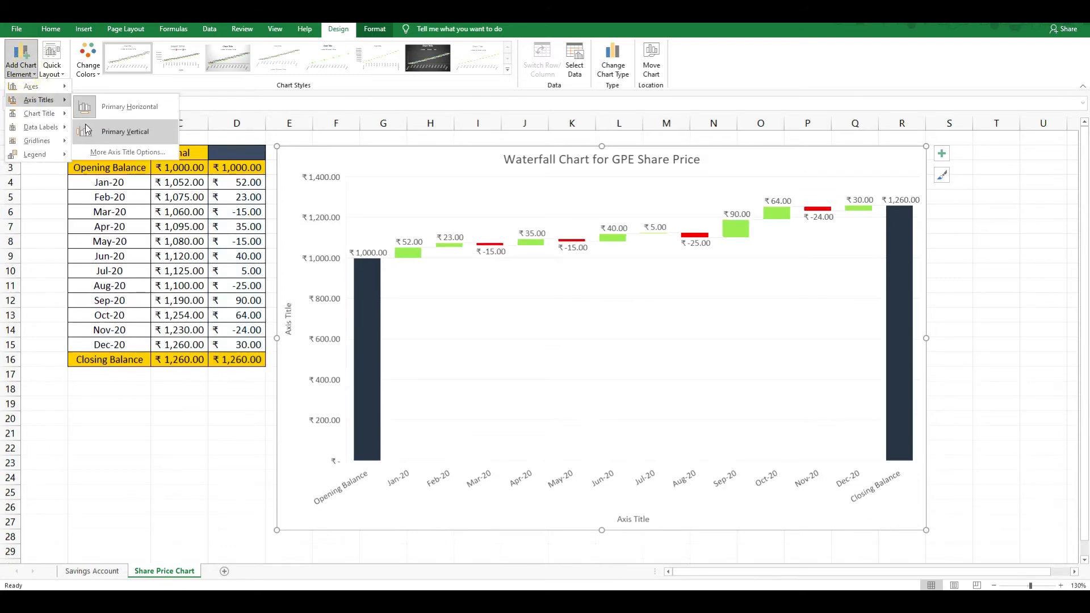
left_click(86, 121)
Change the horizontal axis title text to "Months"
double_click(631, 521)
triple_click(632, 521)
key("BackSpace")
type("Months")
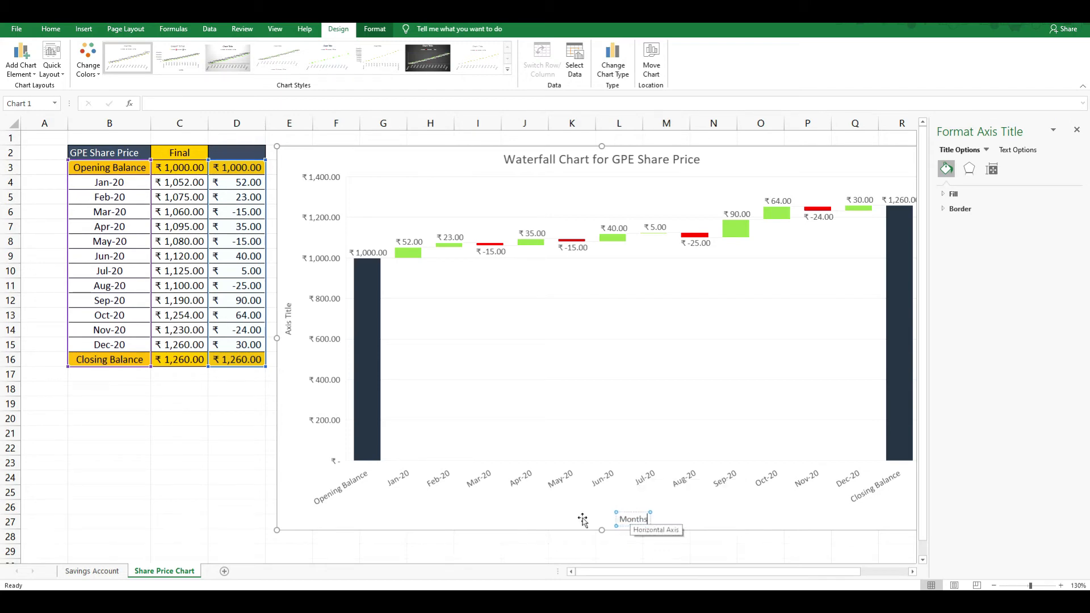
left_click(497, 510)
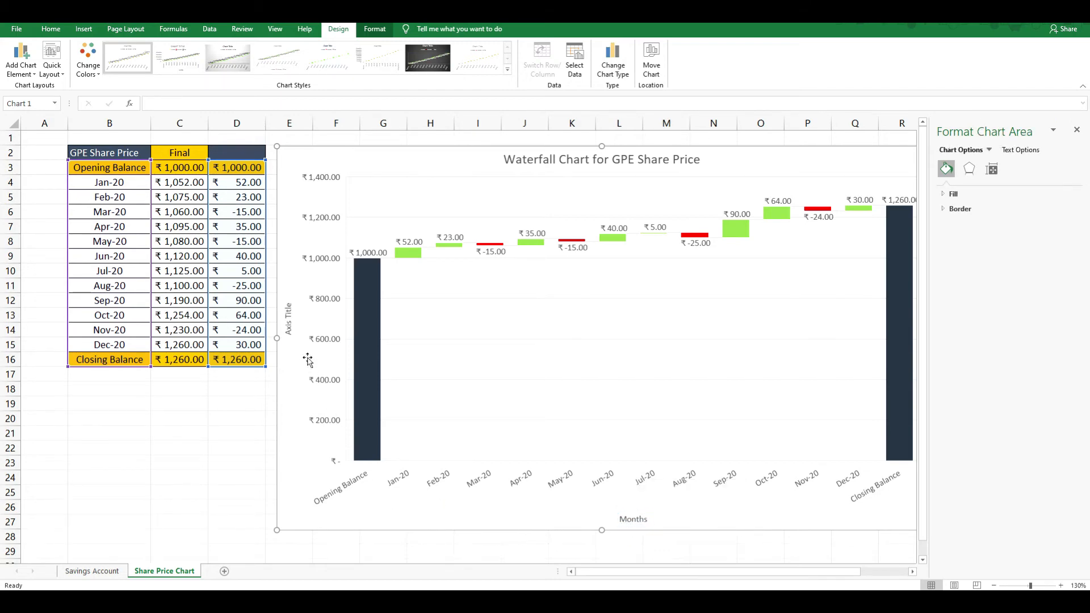
Change the vertical axis title text to "Rupees", close the formatting options and deselect the chart
left_click(288, 328)
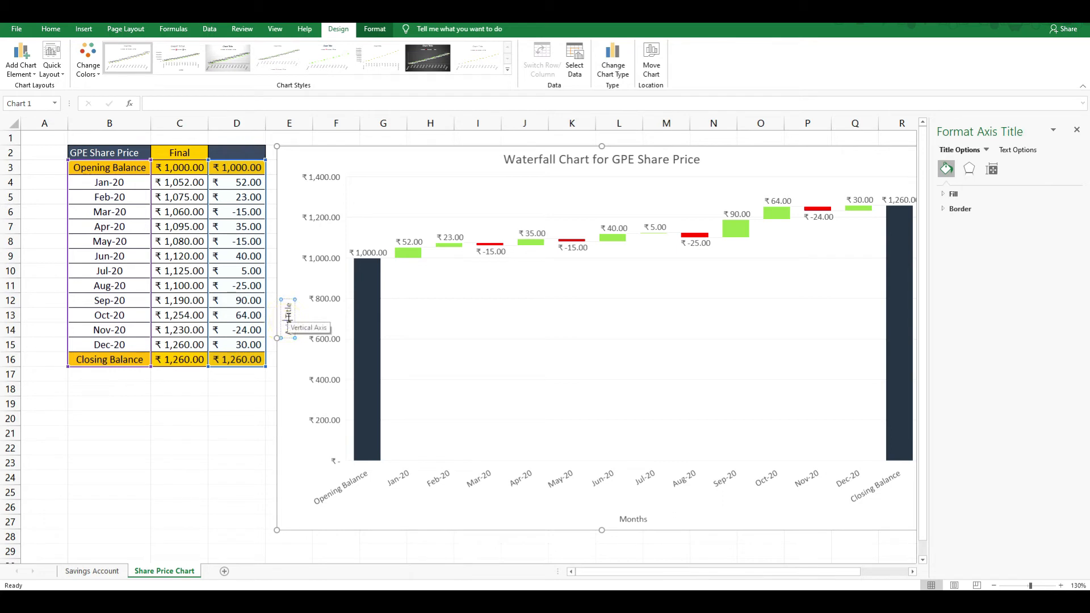
key("ctrl+a")
key("BackSpace")
type("Rupees")
left_click(305, 406)
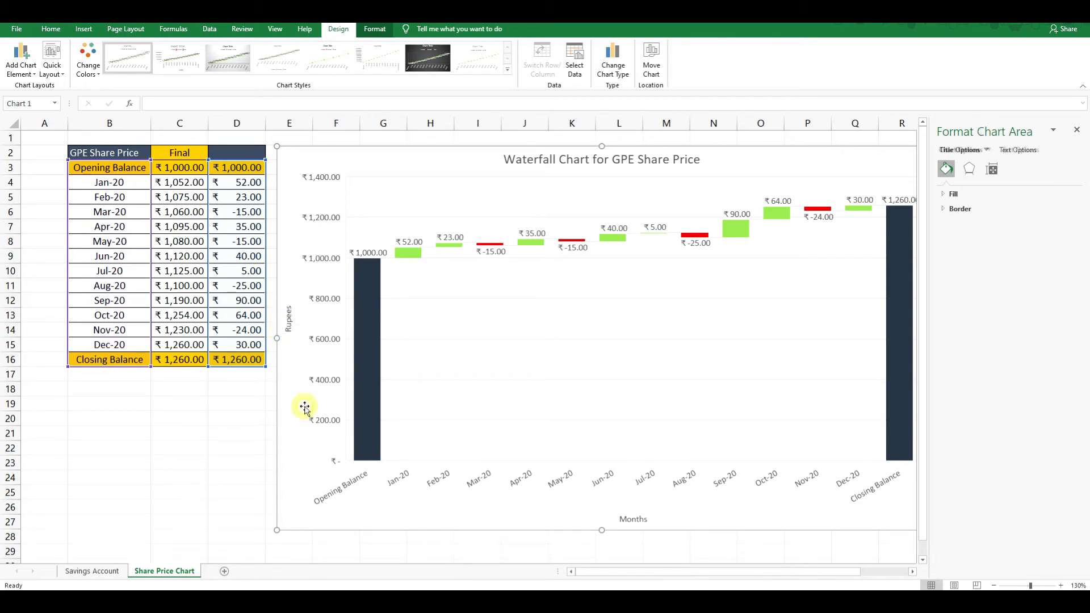
left_click(1077, 130)
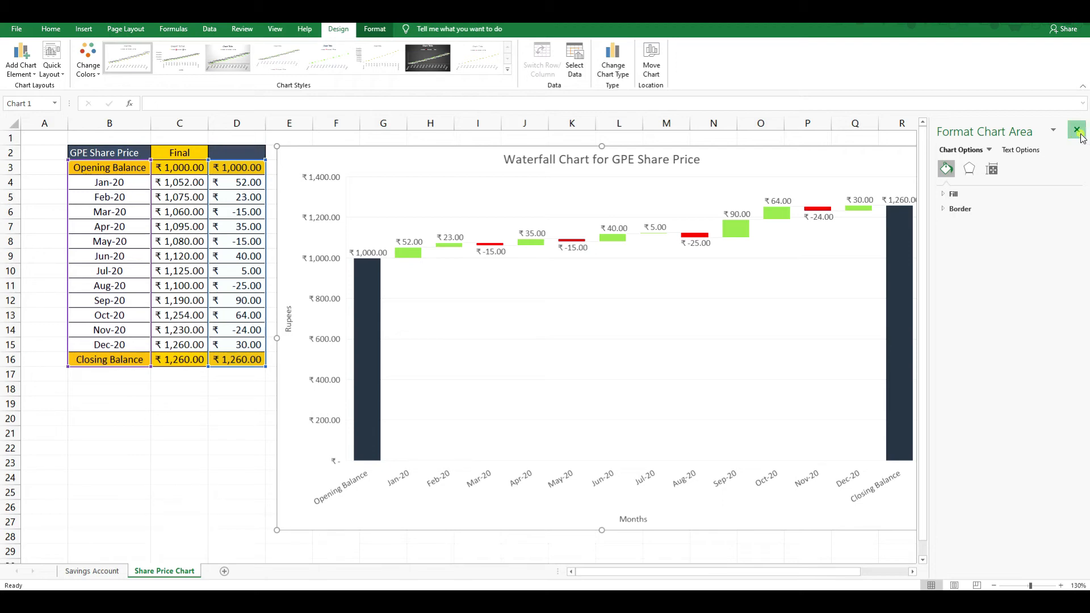
left_click(983, 230)
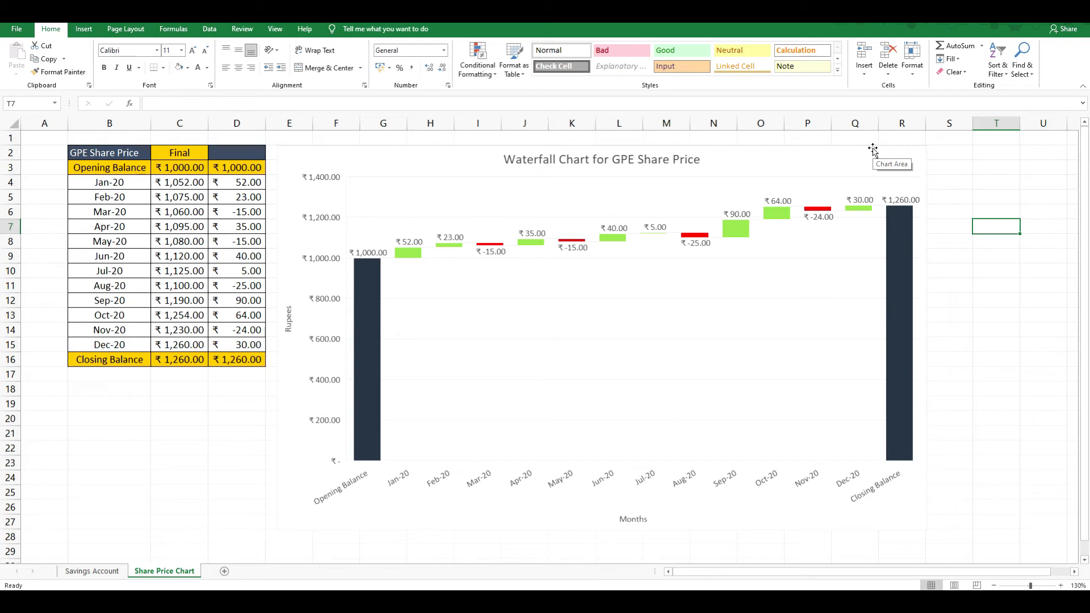
Calculate the overall share price change in D2 with =(D16-D3)/D3 and format it as a percentage
left_click(258, 152)
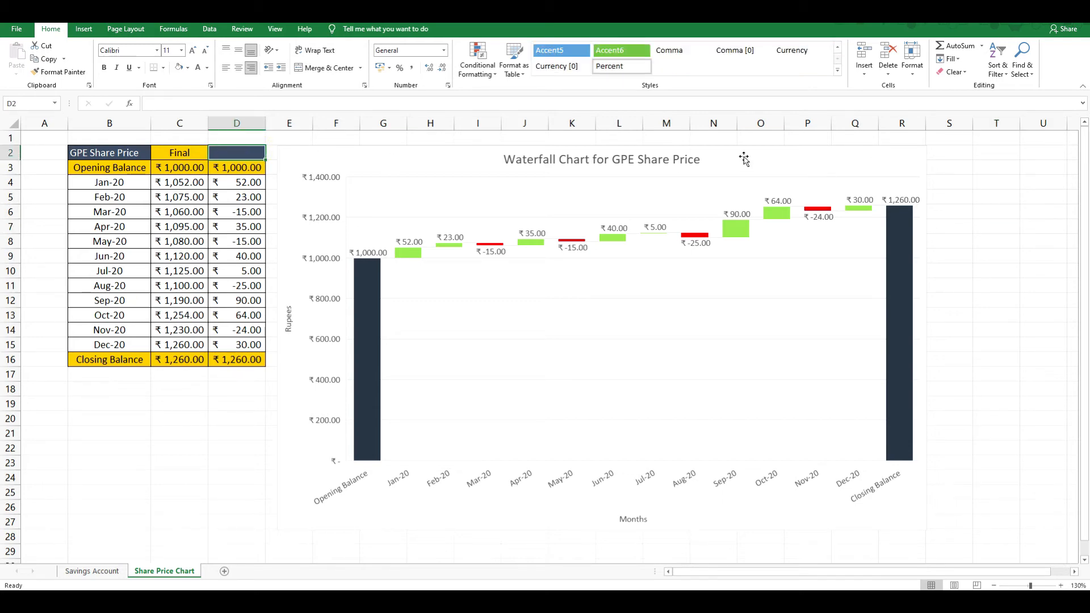
type("=(")
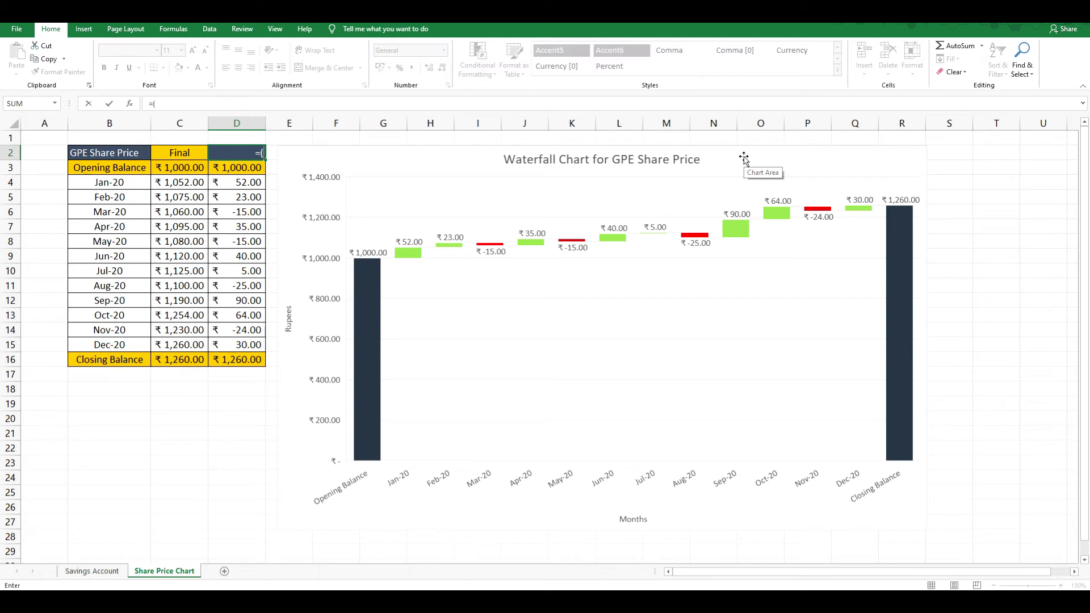
key("Down")
key("ctrl+Down")
type("-")
key("Down")
type(")")
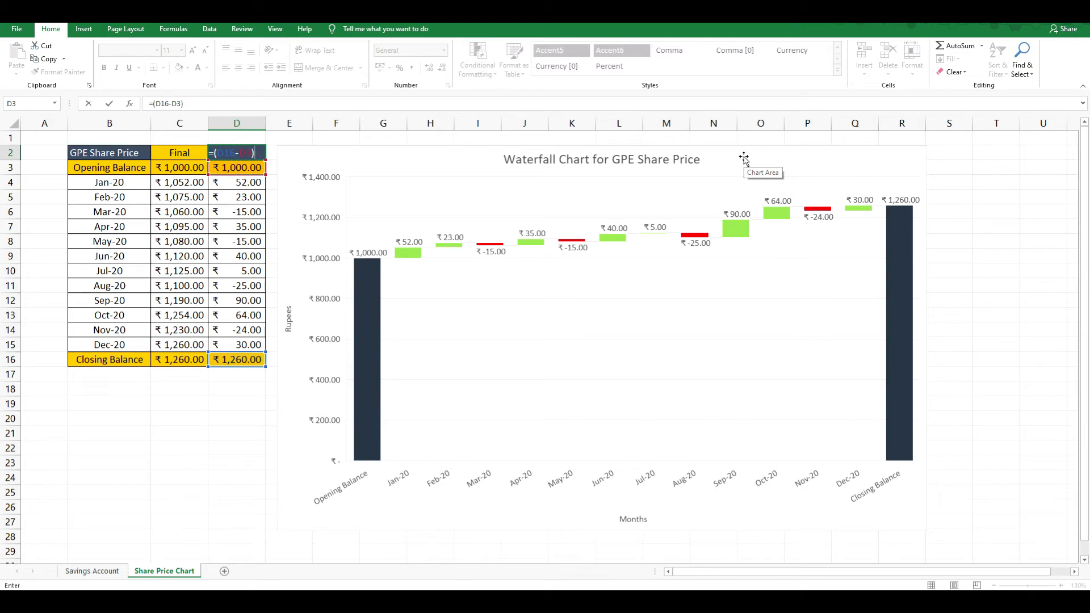
type("/")
key("Down")
key("ctrl+Return")
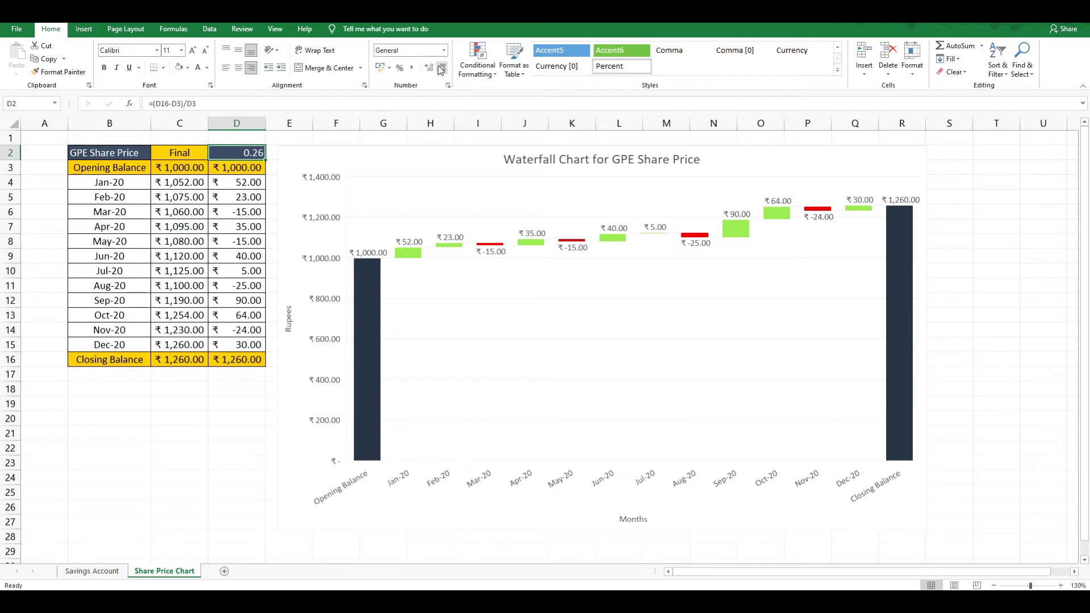
left_click(402, 71)
left_click(956, 200)
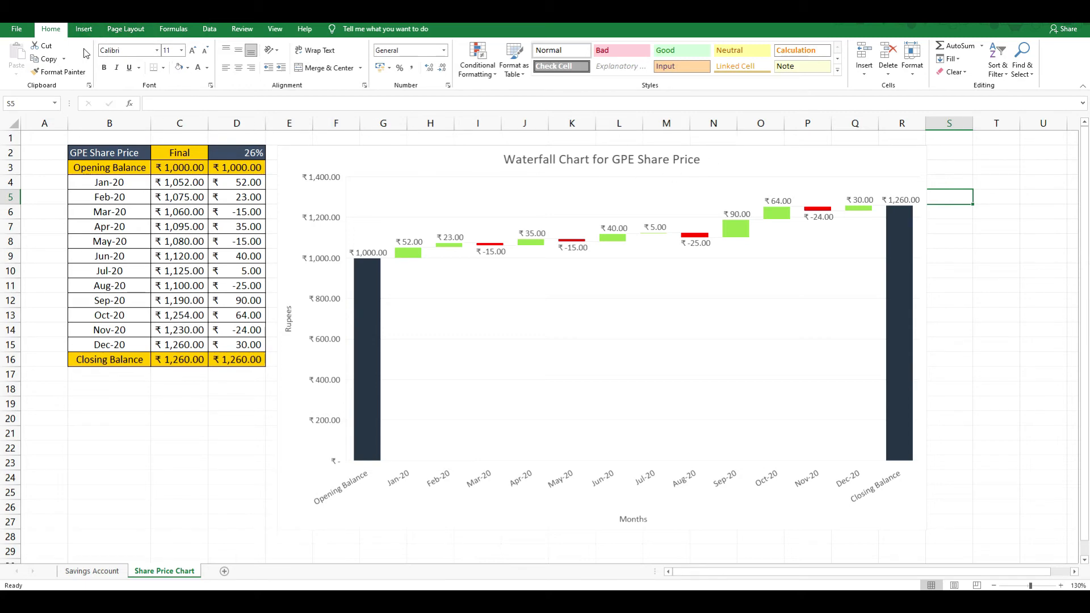
Draw a rectangle about 3.9 cm wide and 1.9 cm high above the chart's Closing Balance bar
left_click(84, 29)
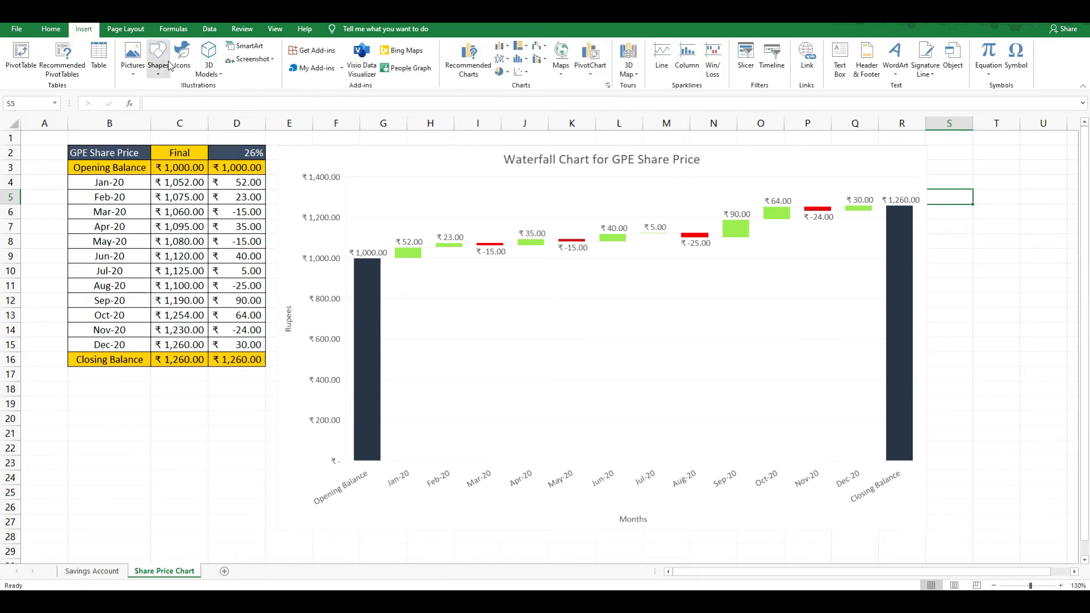
left_click(159, 67)
left_click(187, 98)
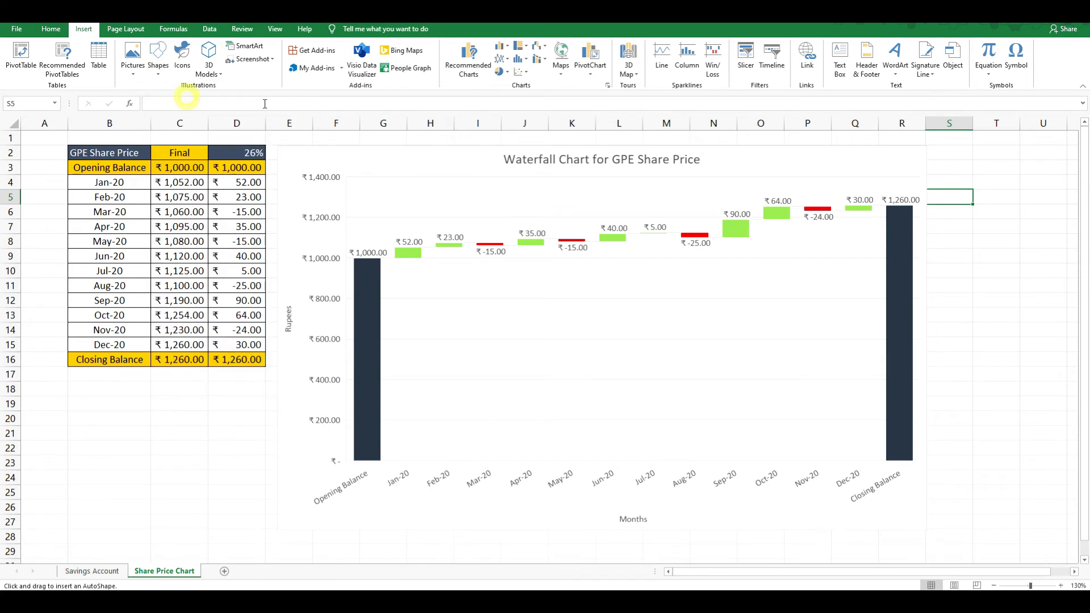
left_click_drag(832, 134, 940, 186)
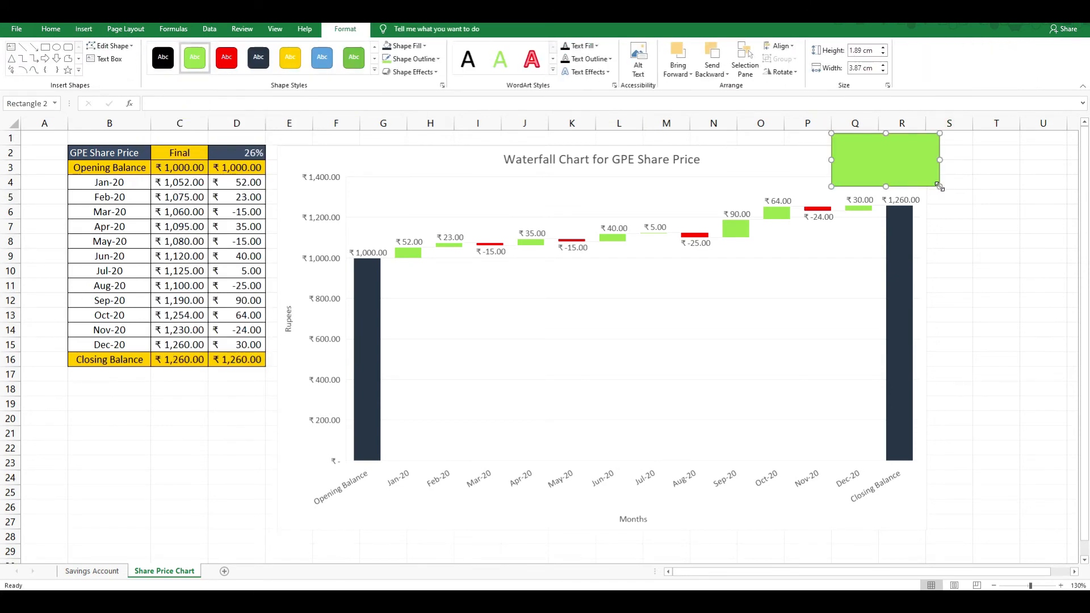
Link the rectangle's text to the percentage in cell D2 with the reference =$D$2
left_click(295, 102)
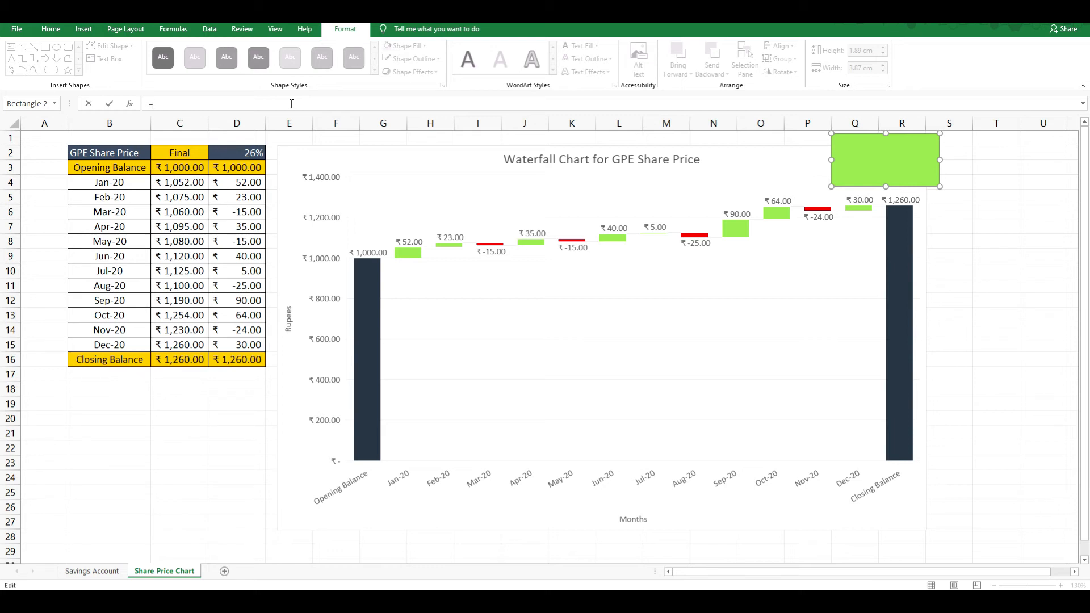
left_click(240, 151)
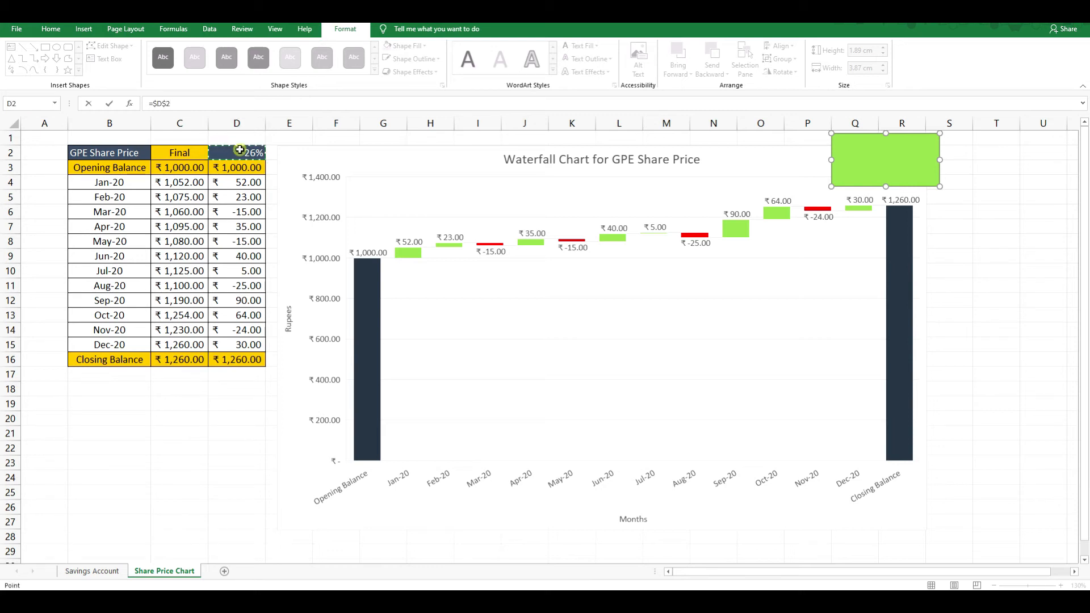
key("Return")
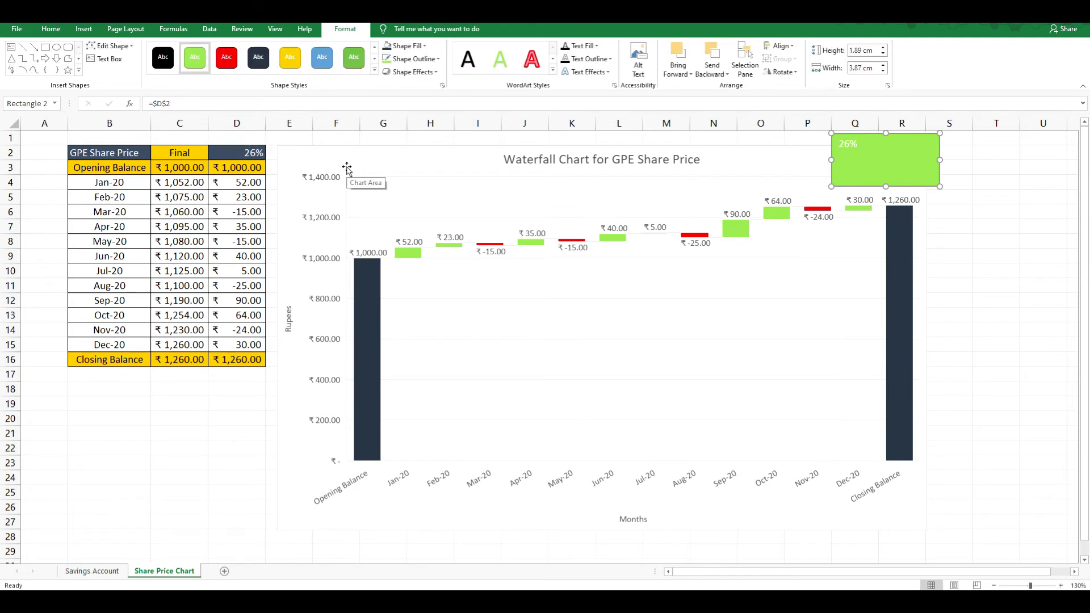
left_click(941, 230)
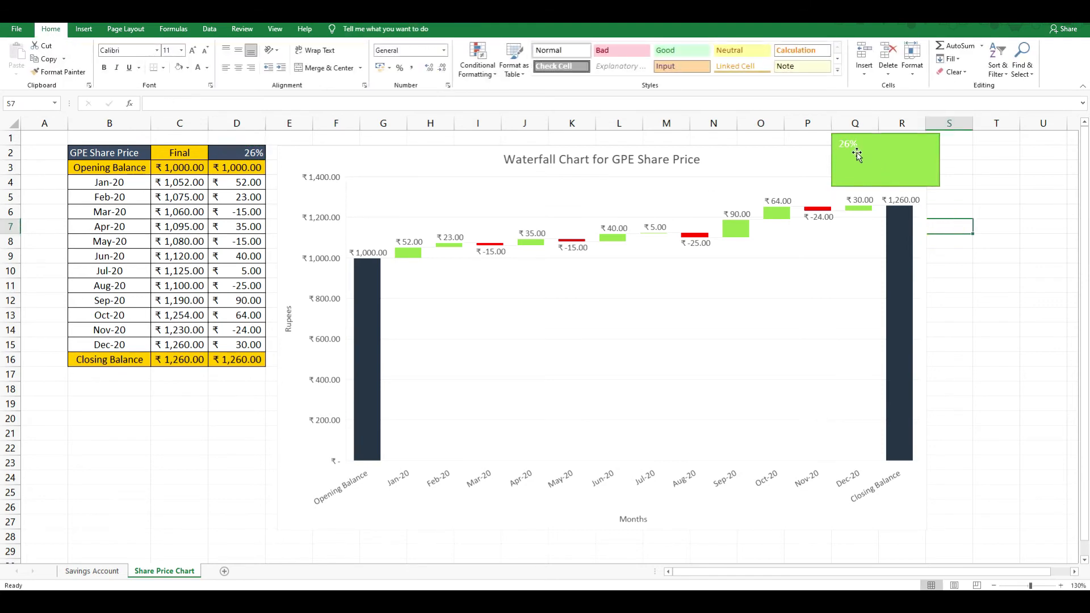
Center the linked percentage text vertically and horizontally inside the rectangle
left_click(847, 145)
double_click(847, 145)
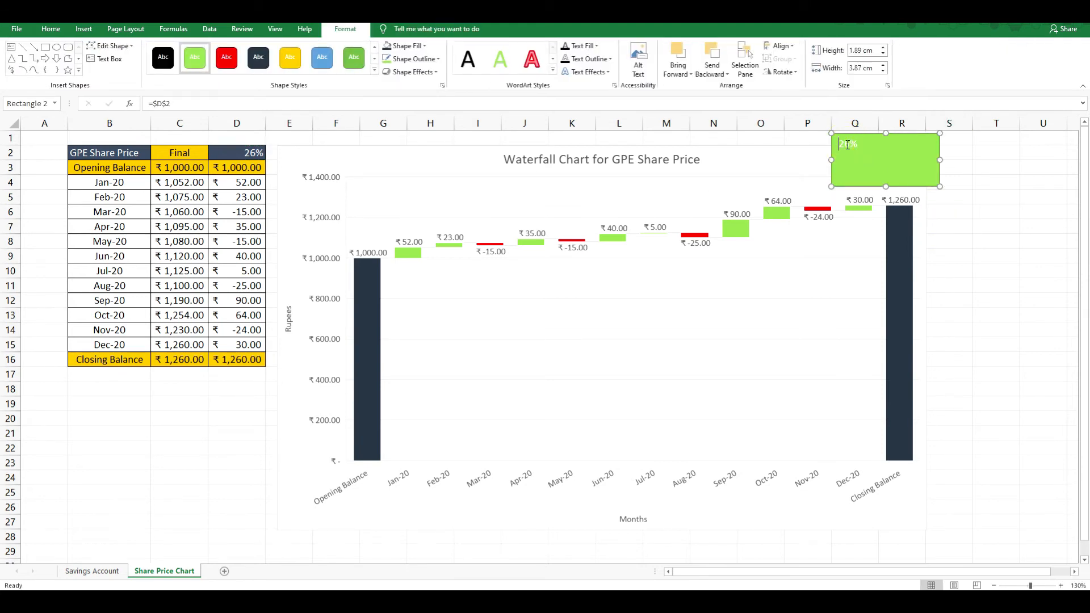
left_click(50, 28)
left_click(239, 50)
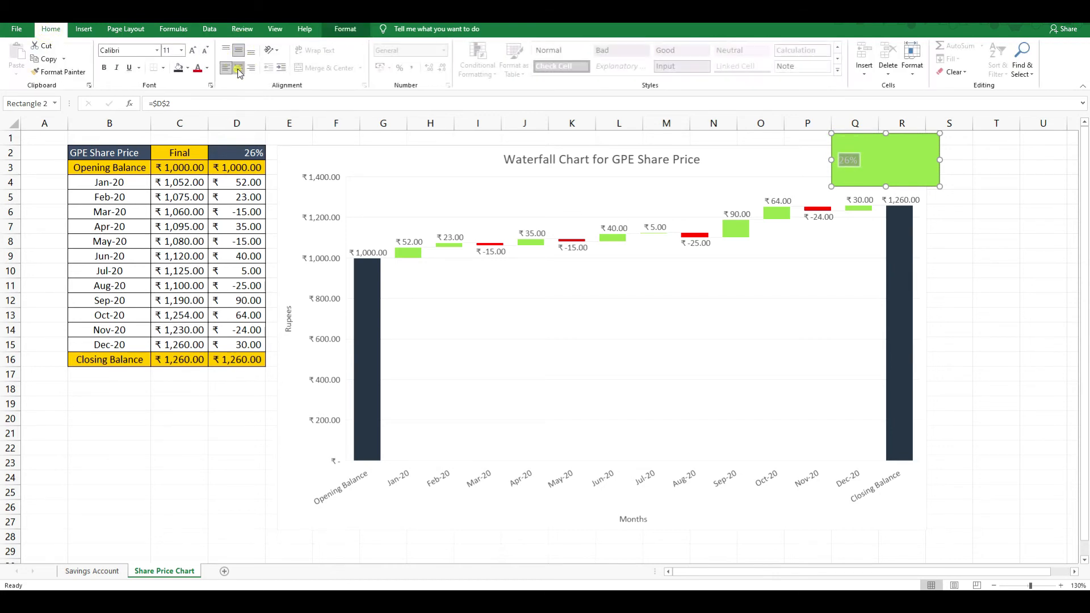
left_click(238, 67)
Enlarge the rectangle's percentage text to font size 36, color it red and deselect the shape
left_click(193, 51)
left_click(194, 51)
left_click(193, 51)
left_click(193, 51)
left_click(193, 51)
left_click(194, 51)
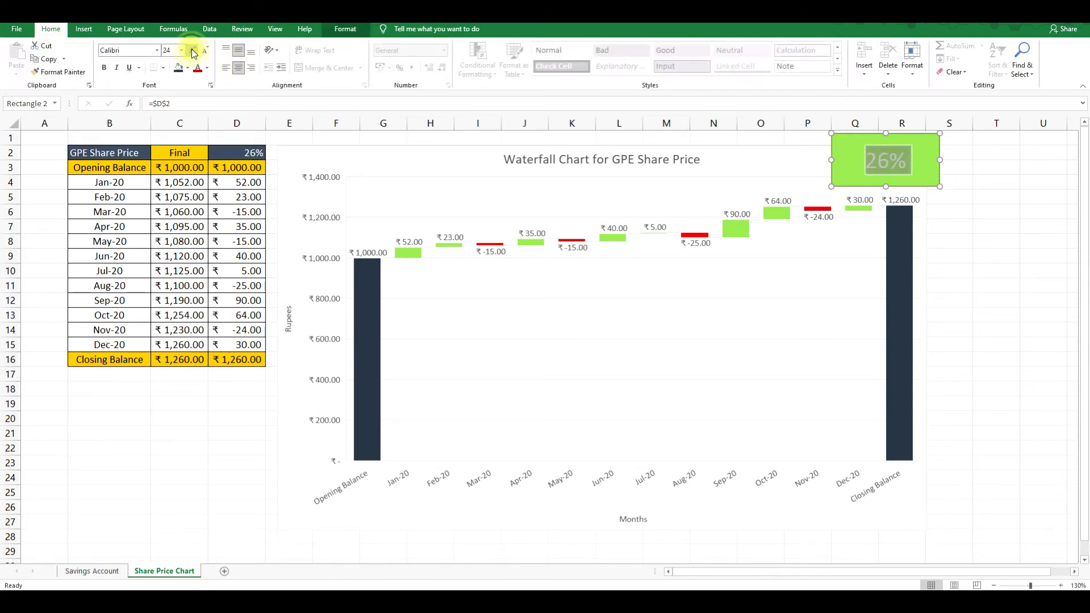
left_click(193, 51)
left_click(193, 51)
left_click(197, 67)
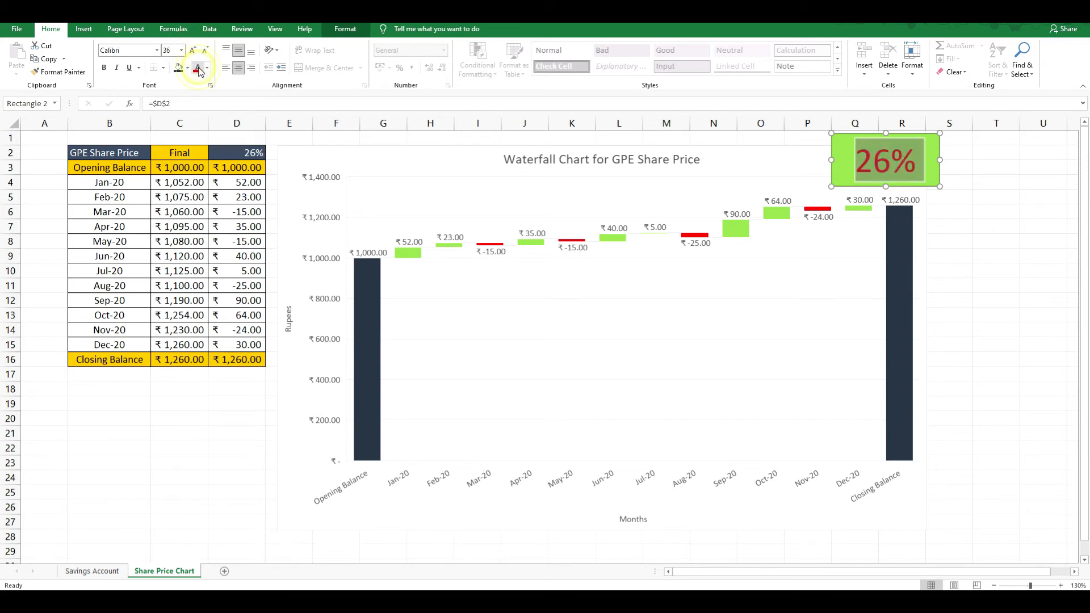
left_click(1056, 229)
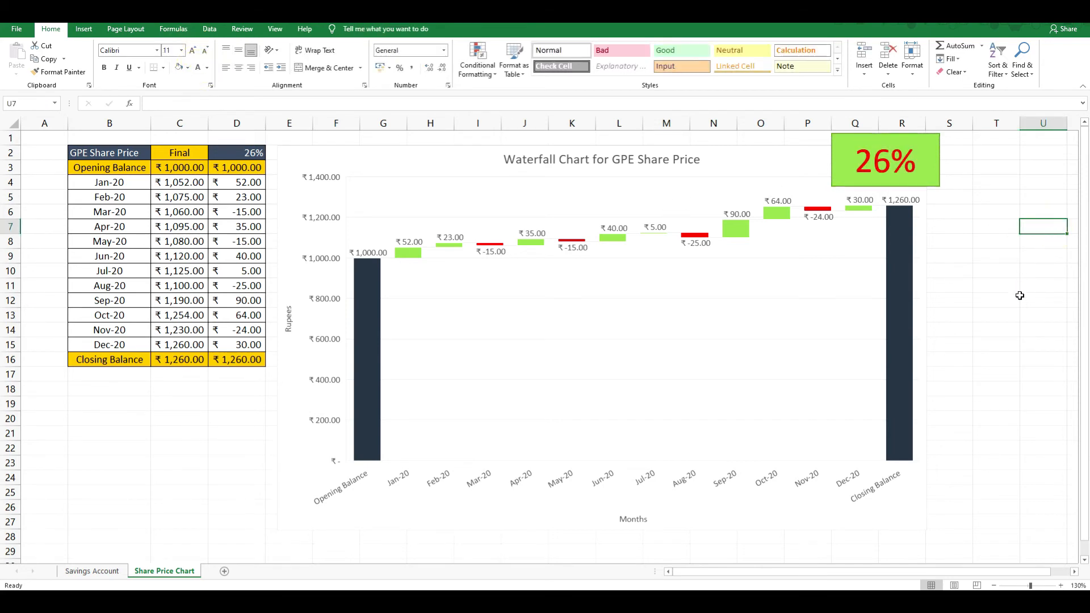
Change the Apr-20 final share price in C7 to 1050
mouse_move(913, 271)
left_click(242, 226)
left_click(177, 225)
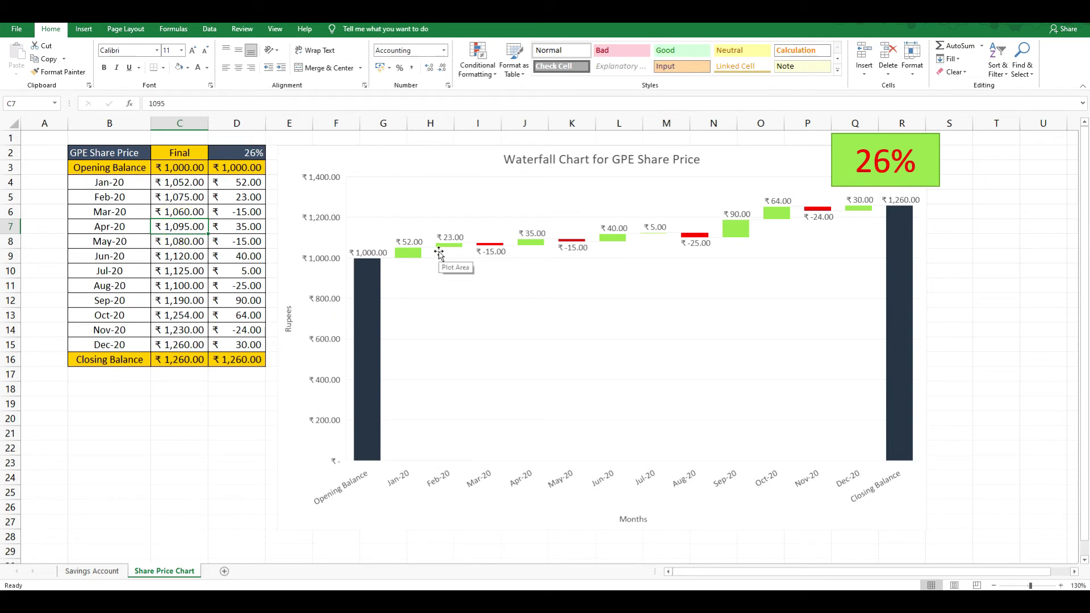
type("1050")
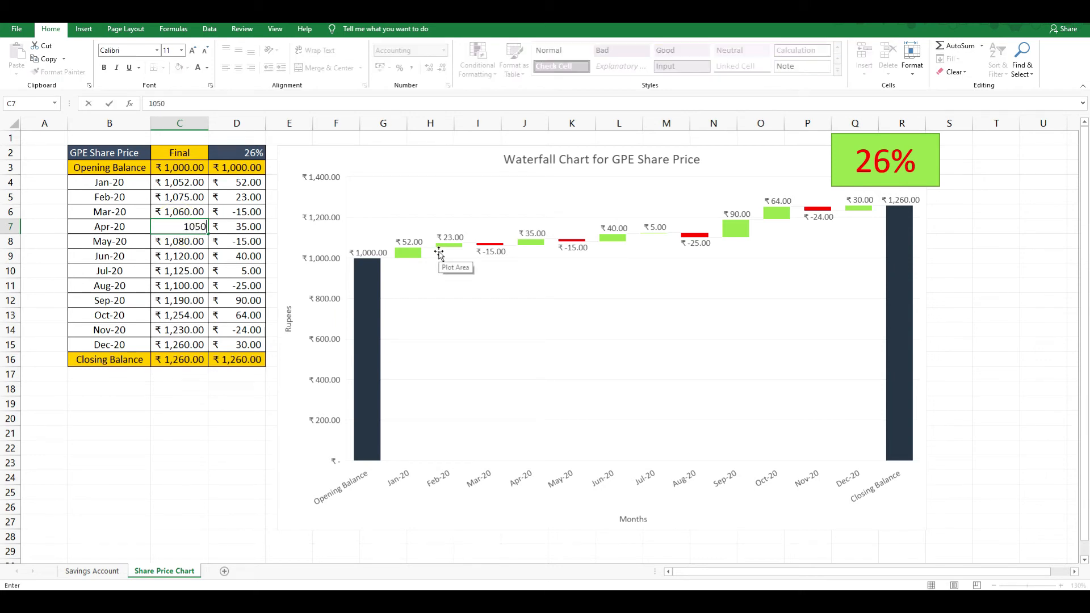
key("Return")
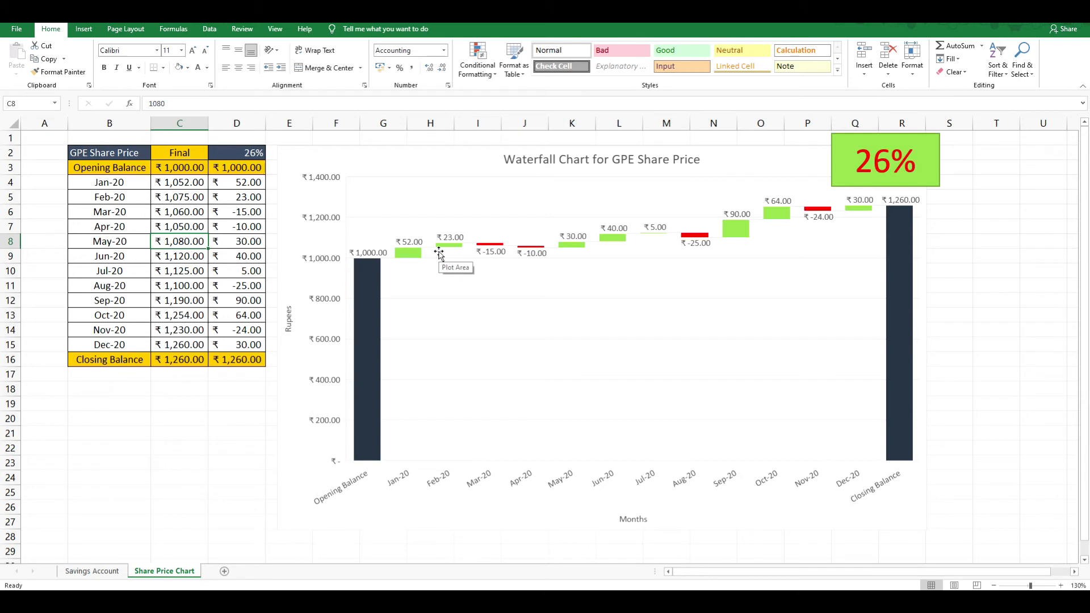
Change the May-20 final share price in C8 to 1100
key("Down")
key("Down")
key("Up")
key("Up")
type("1100")
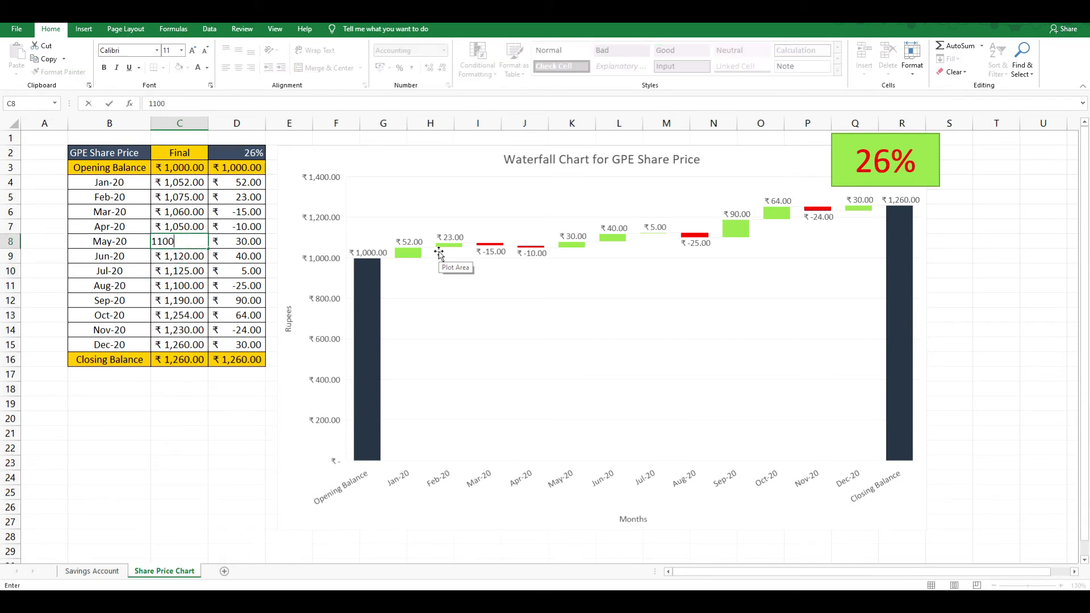
key("Return")
Review the Final prices and monthly changes in the GPE share price table against the waterfall chart
key("Up")
key("Up")
key("Up")
key("Up")
key("Up")
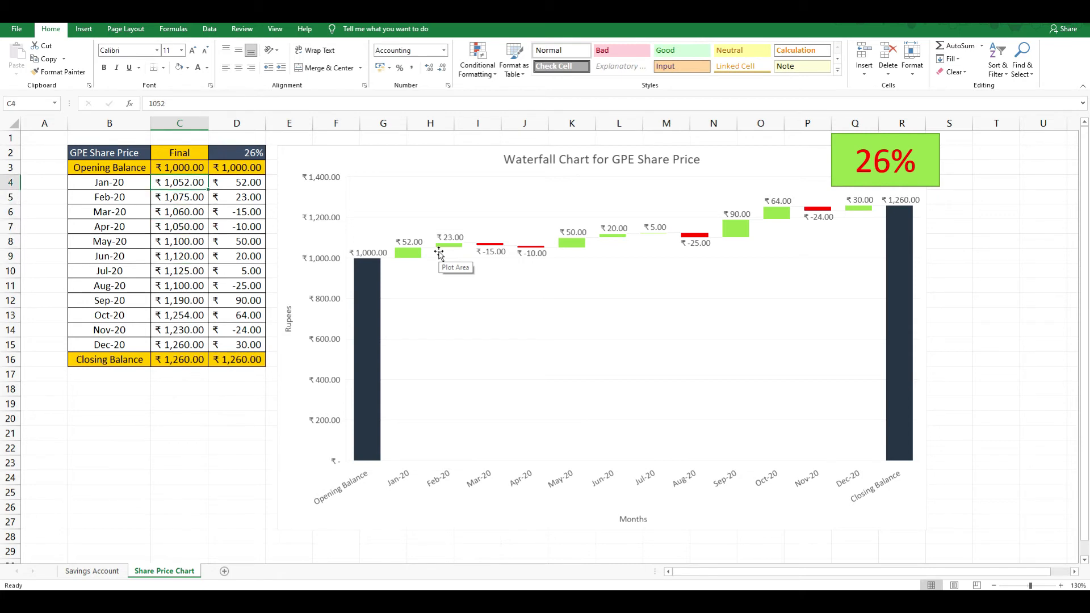
key("Down")
key("Down")
key("Down")
key("Down")
key("Down")
key("Down")
key("Down")
key("Down")
key("Down")
key("Down")
key("Down")
key("Down")
key("Down")
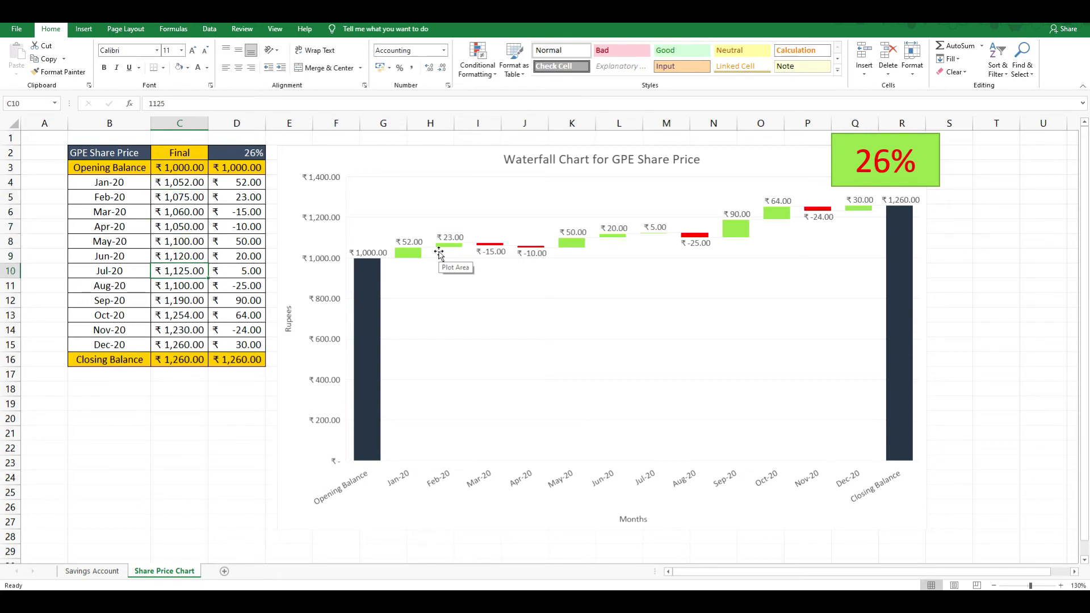
key("Up")
key("Up")
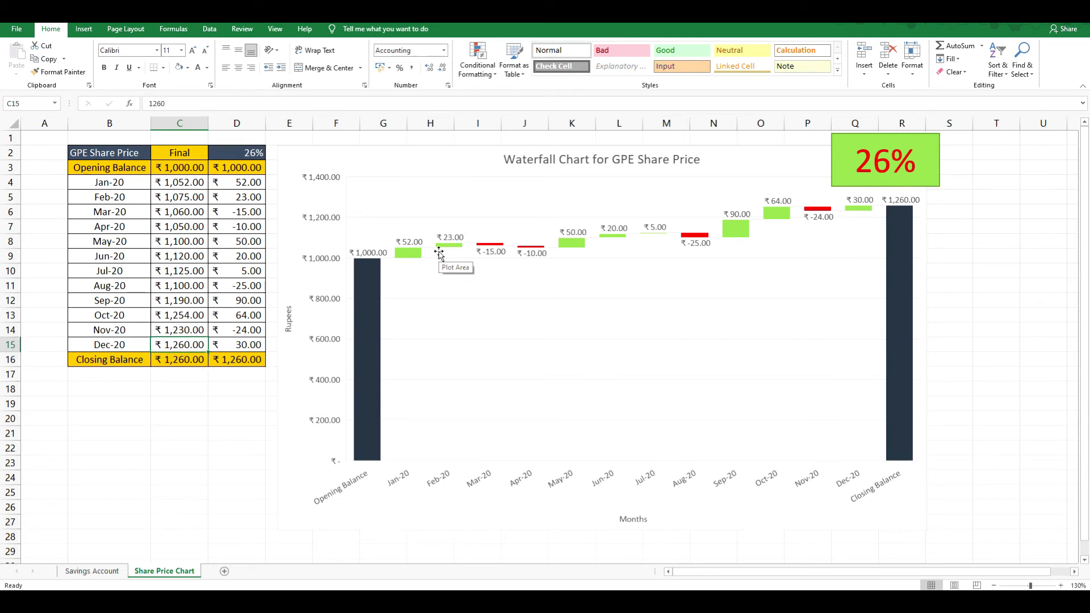
key("Up")
key("Up")
key("Up")
key("Up")
key("Up")
key("Up")
key("Up")
key("Up")
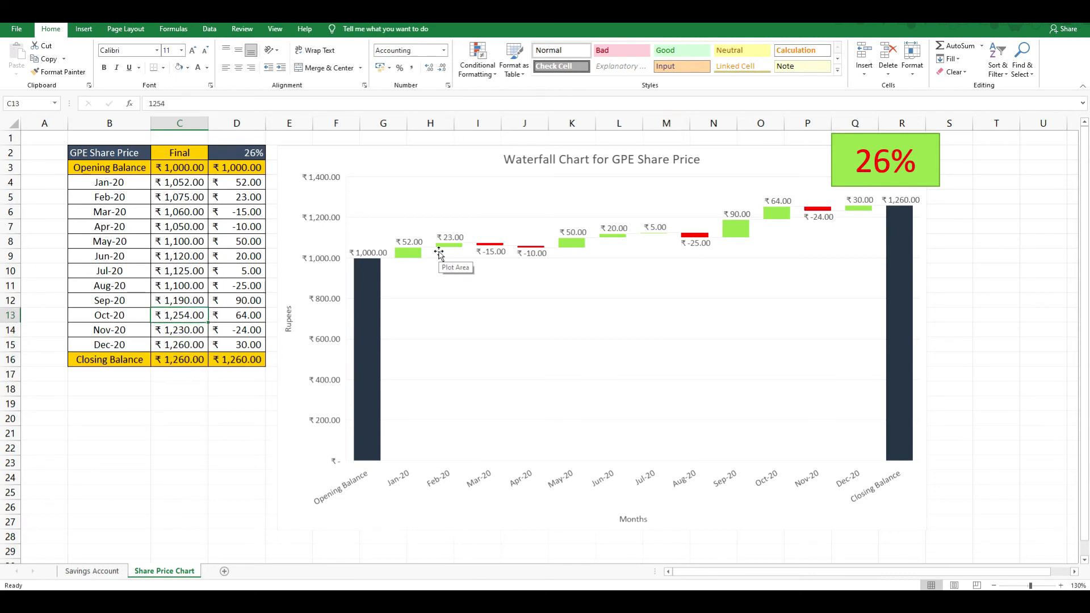
key("Down")
key("Down")
key("Up")
key("Up")
key("Right")
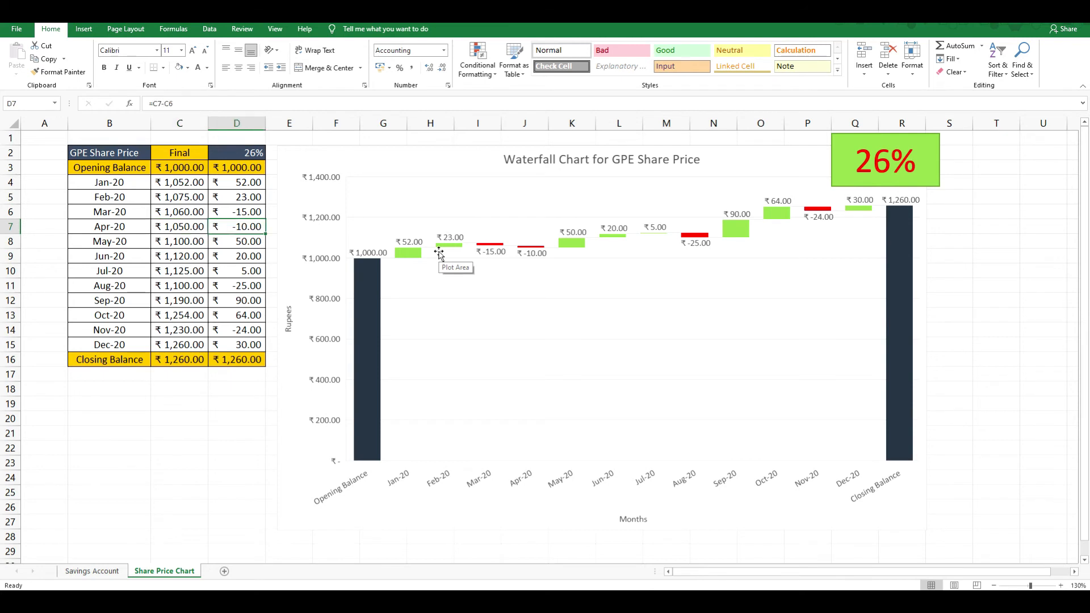
mouse_move(905, 307)
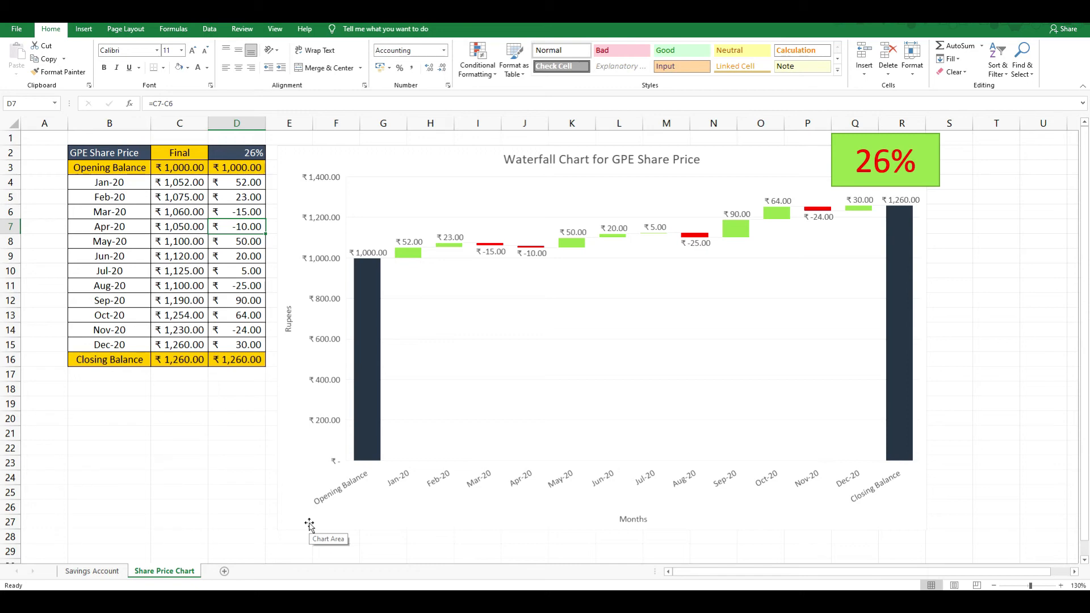
Add a new worksheet and paste at B2 the Tata Motors sales table (B2:D17) copied from the other workbook's Sales sheet
left_click(224, 571)
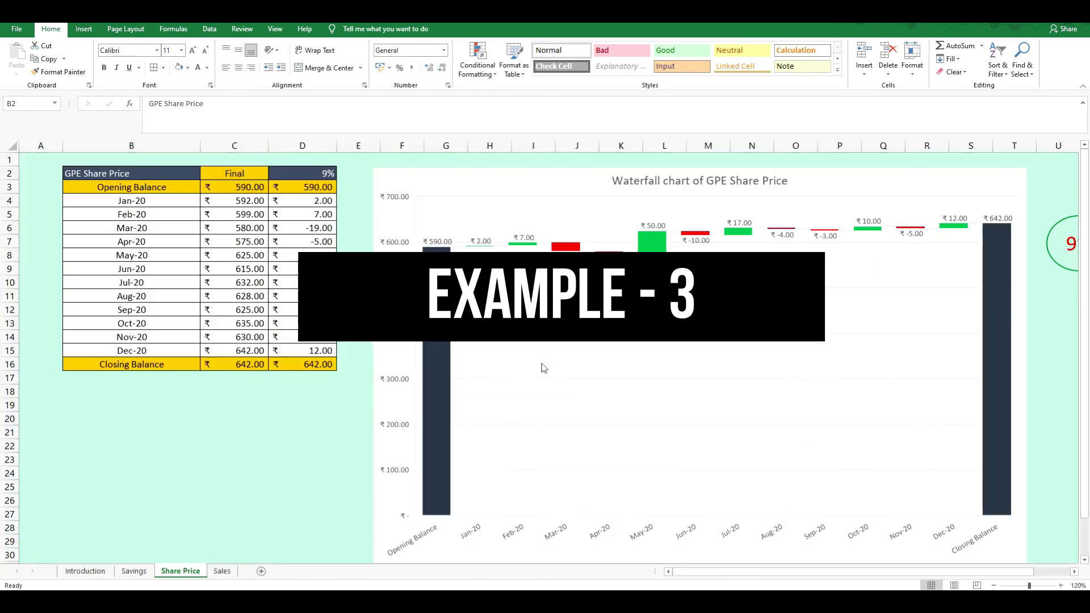
key("ctrl+a")
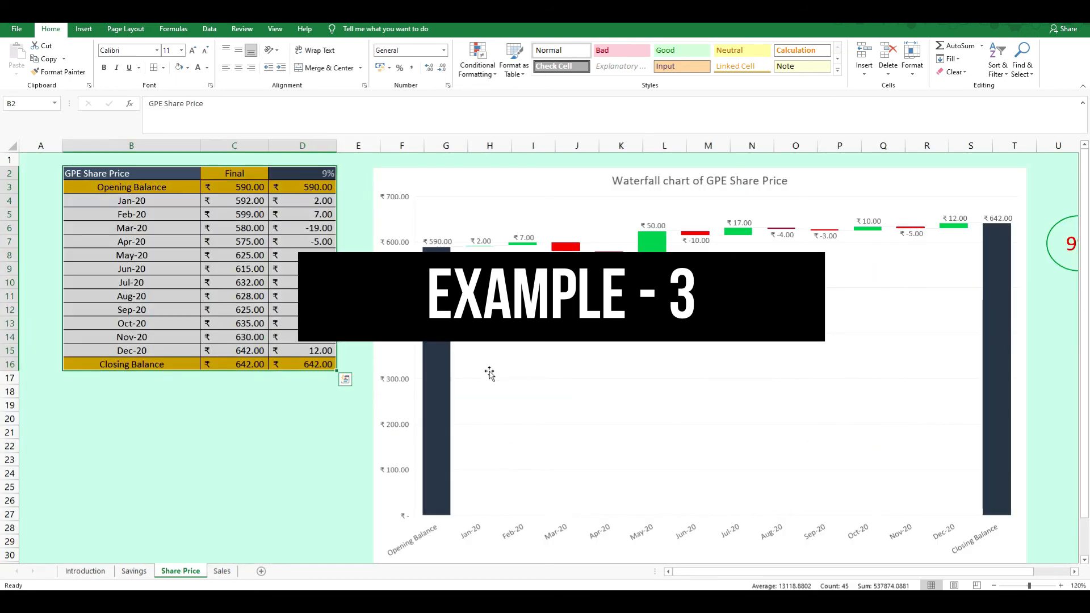
left_click(222, 571)
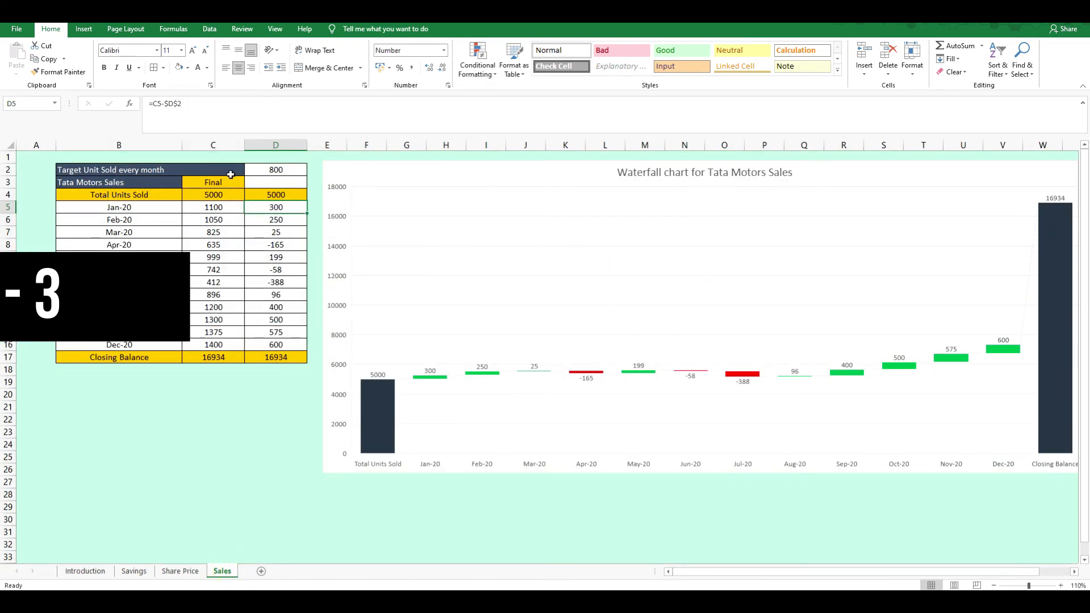
left_click_drag(137, 169, 272, 358)
key("ctrl+c")
key("alt+Tab")
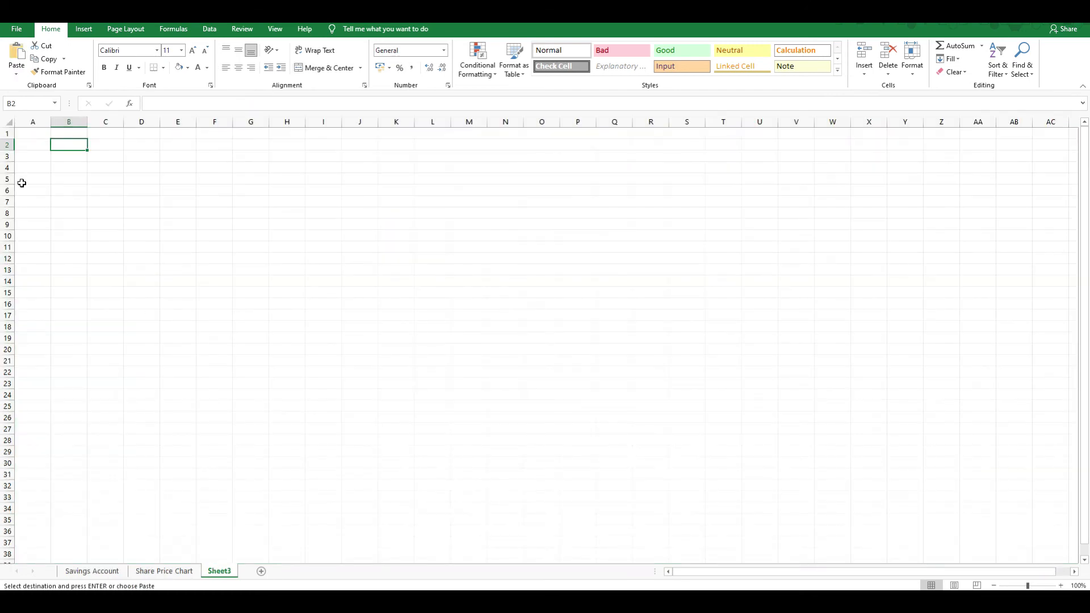
key("ctrl+v")
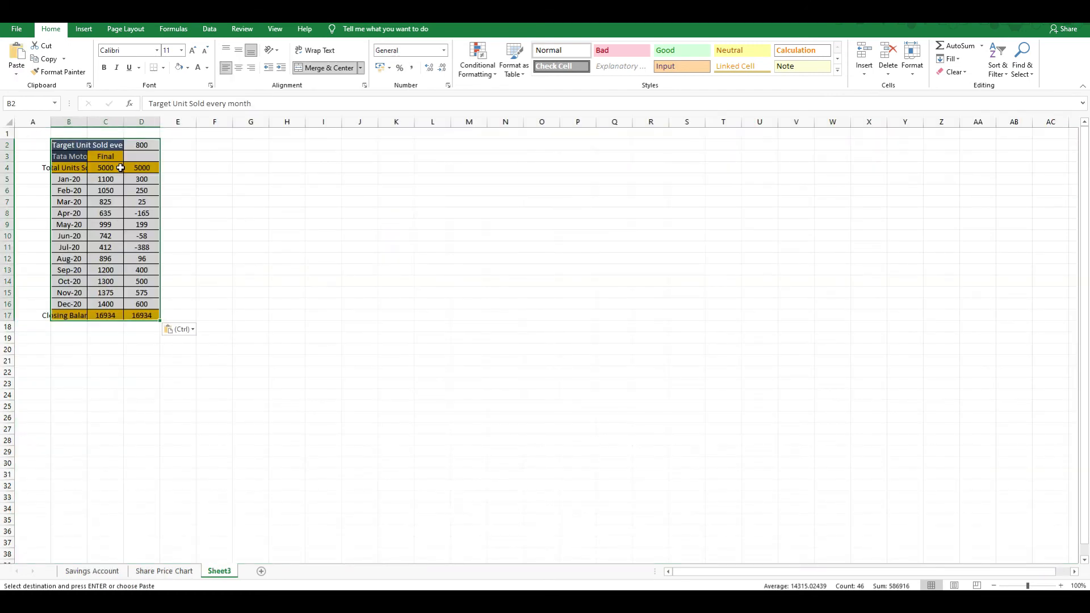
Autofit the new sheet's column widths and widen columns B and C so the table headings fit
left_click(8, 122)
double_click(50, 122)
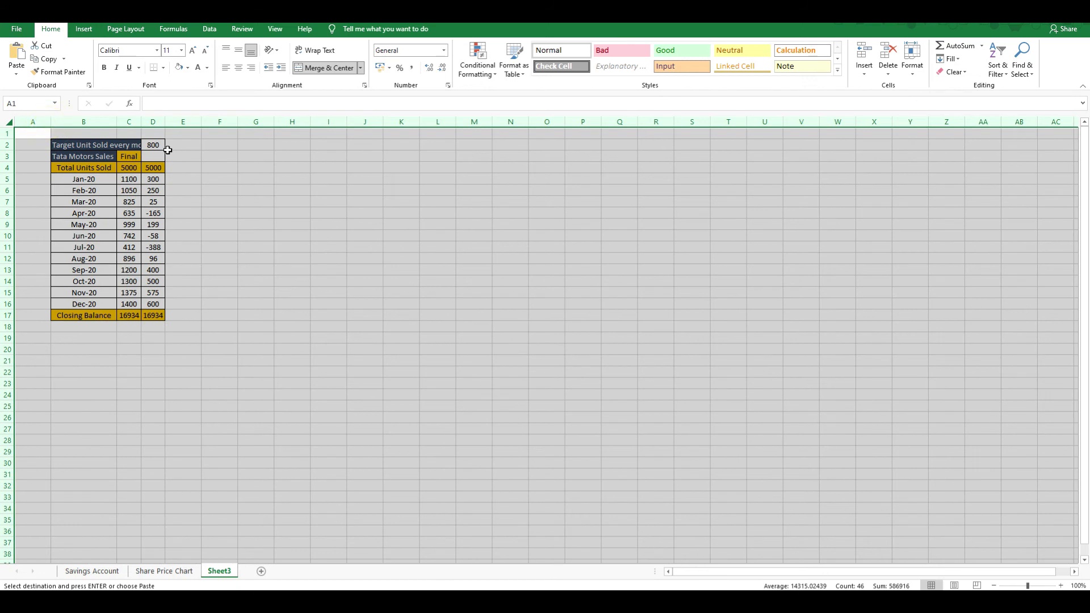
left_click(253, 158)
mouse_move(138, 123)
left_mouse_down()
mouse_move(182, 122)
mouse_move(129, 125)
left_mouse_up()
Set the monthly target of units sold in D2 to 700
left_click(207, 145)
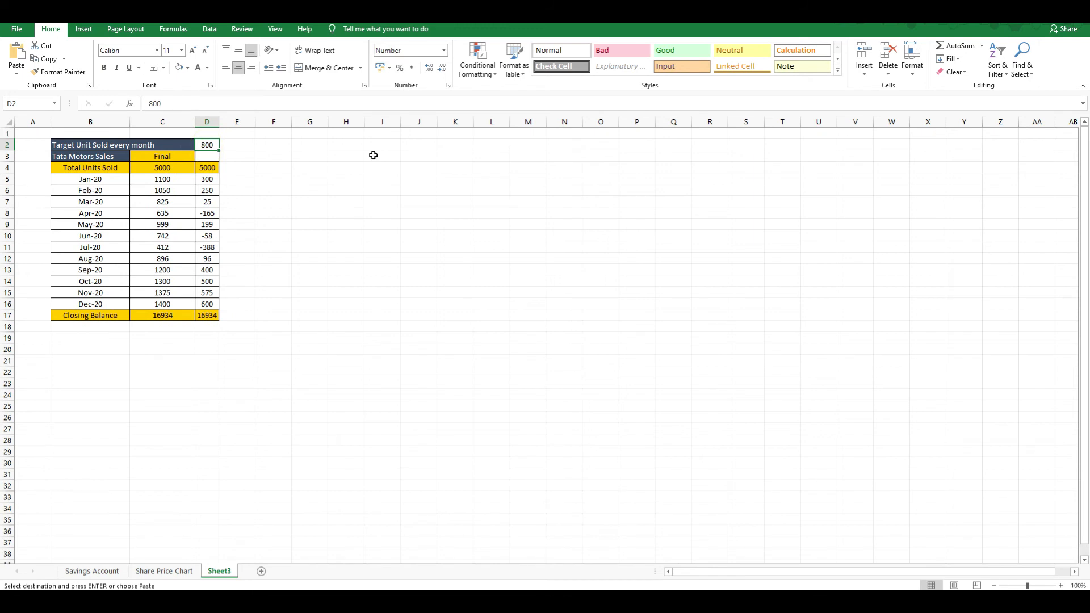
type("7")
key("Return")
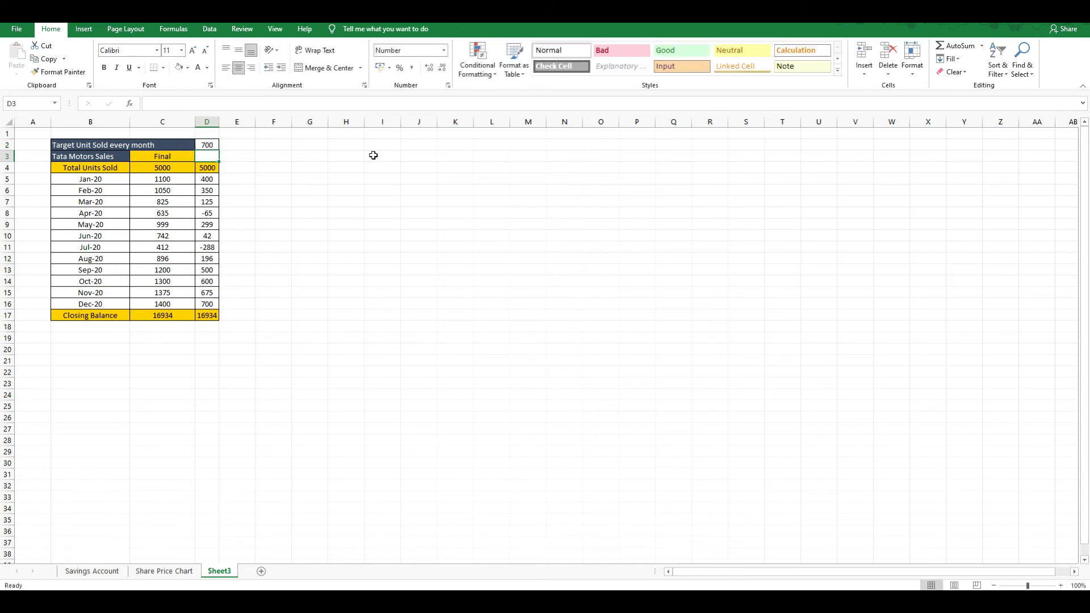
Clear the contents of D4:D17 beside the Final units sold
left_click_drag(205, 167, 214, 316)
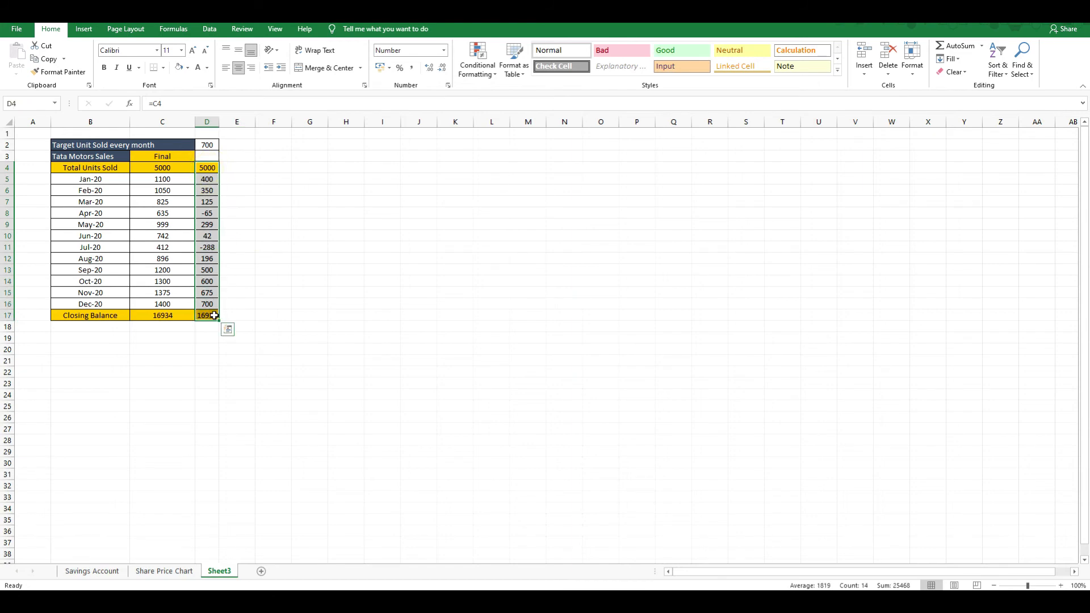
key("Delete")
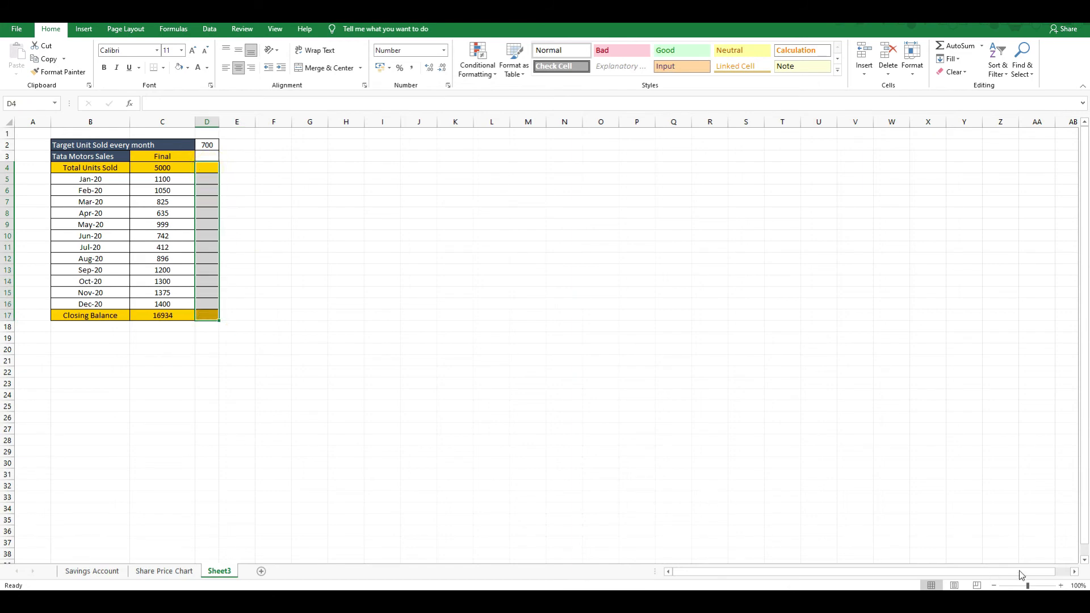
left_click(1060, 586)
left_click(1060, 586)
left_click(1060, 586)
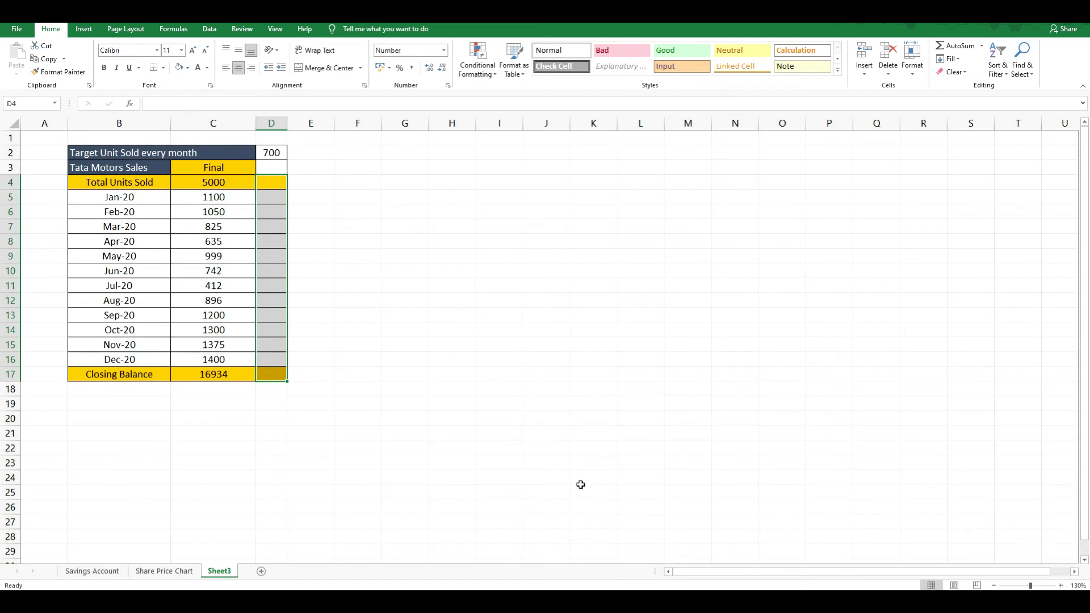
left_click(582, 484)
Examine the Tata Motors table's headings, the Total Units Sold row and the monthly target cell
left_click(208, 181)
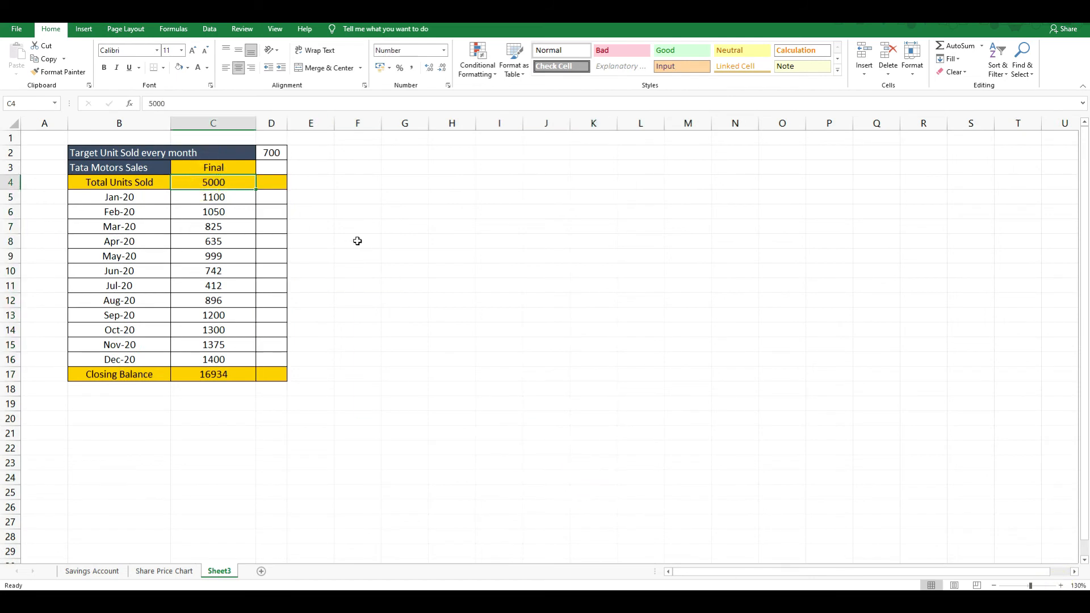
left_click(139, 168)
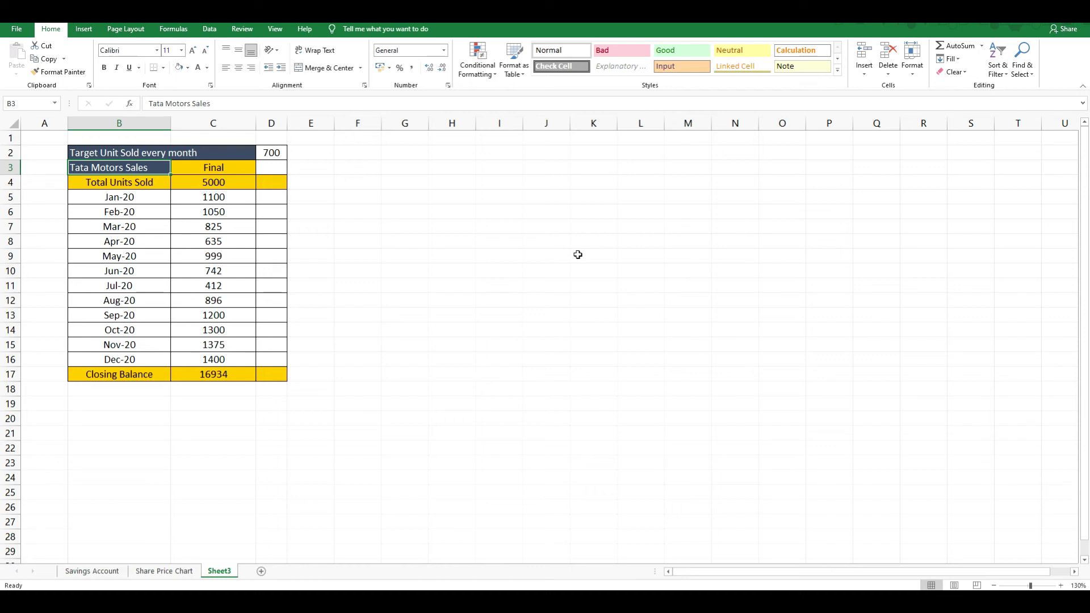
key("Down")
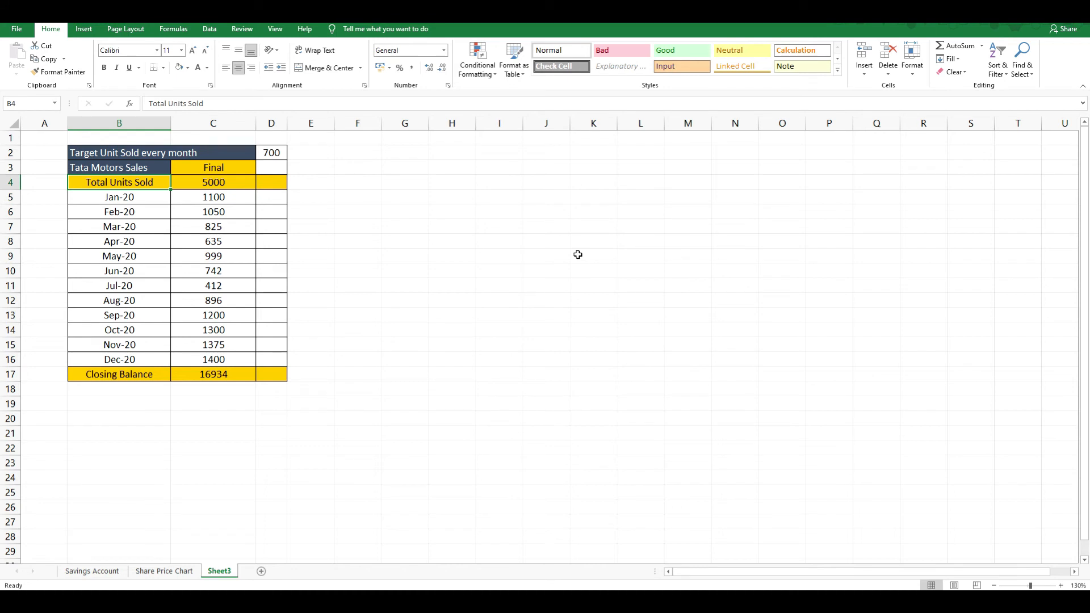
key("Up")
key("Right")
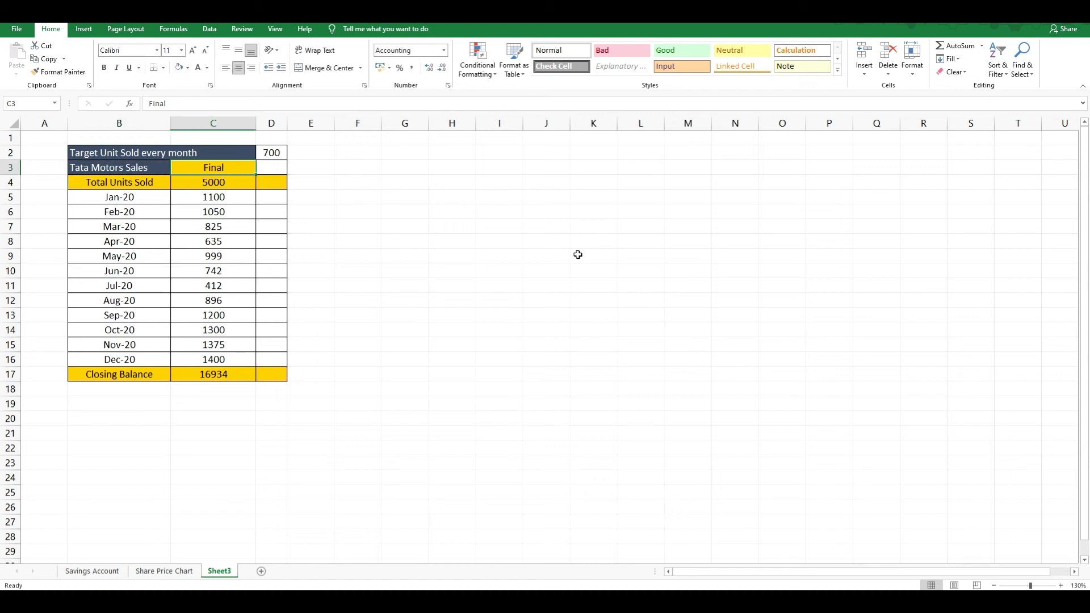
key("Down")
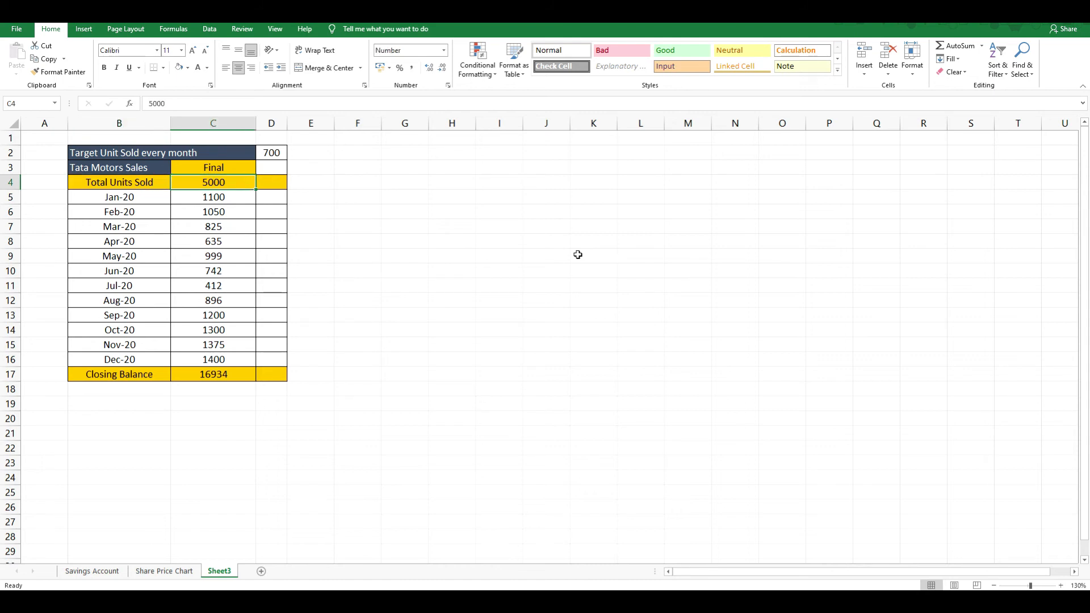
key("Up")
key("Up")
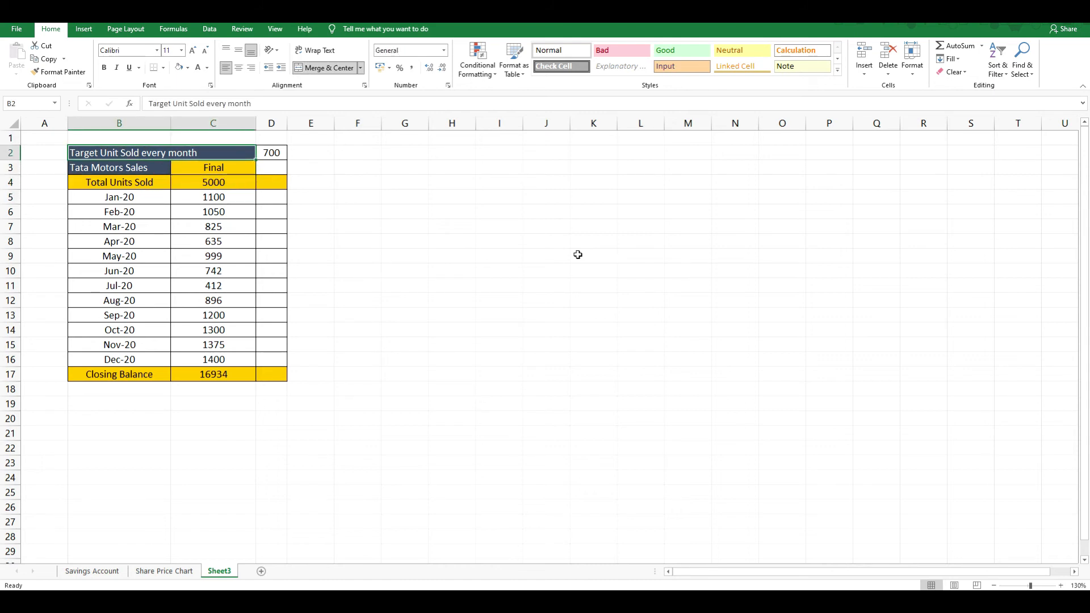
key("Right")
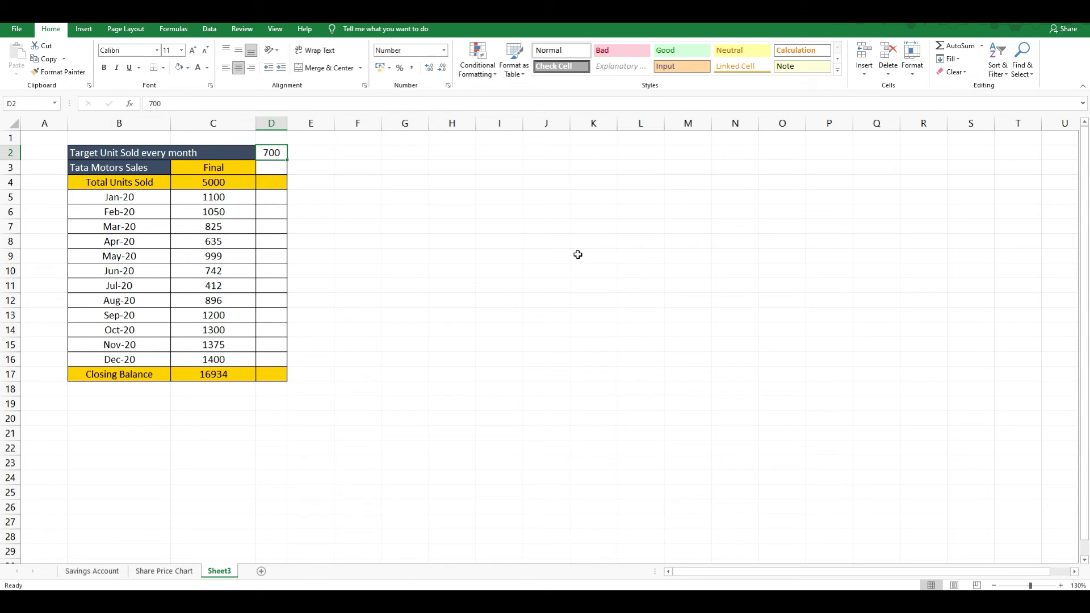
key("Down")
key("Down")
key("Down")
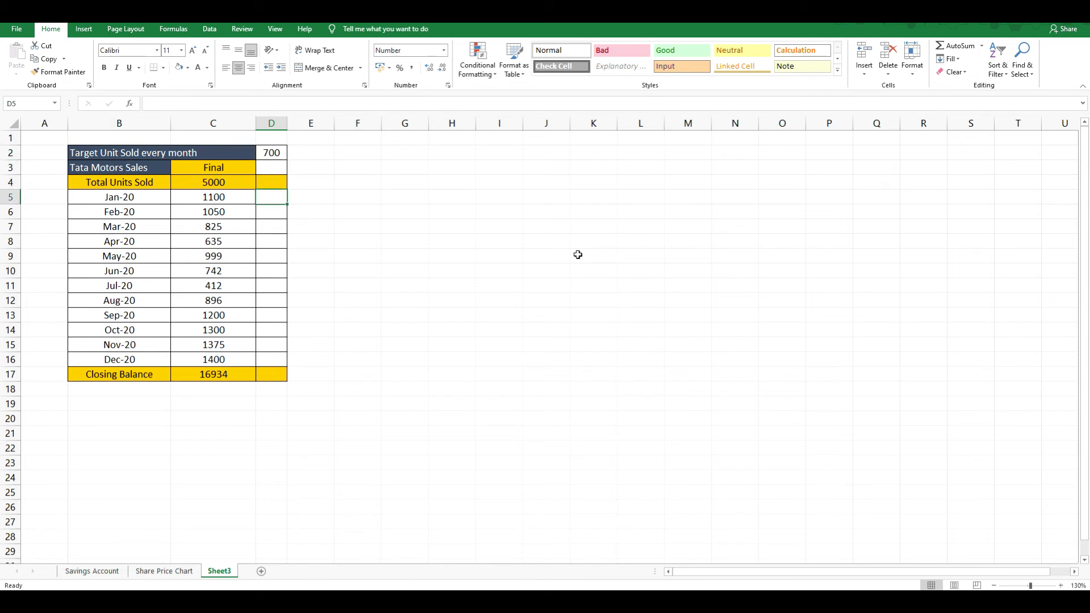
Examine the monthly units sold in C5:C16 in comparison with the monthly target
key("Left")
key("shift+Down")
key("shift+Down")
key("shift+Down")
key("shift+Down")
key("shift+Down")
key("shift+Down")
key("shift+Down")
key("shift+Down")
key("shift+Down")
key("shift+Down")
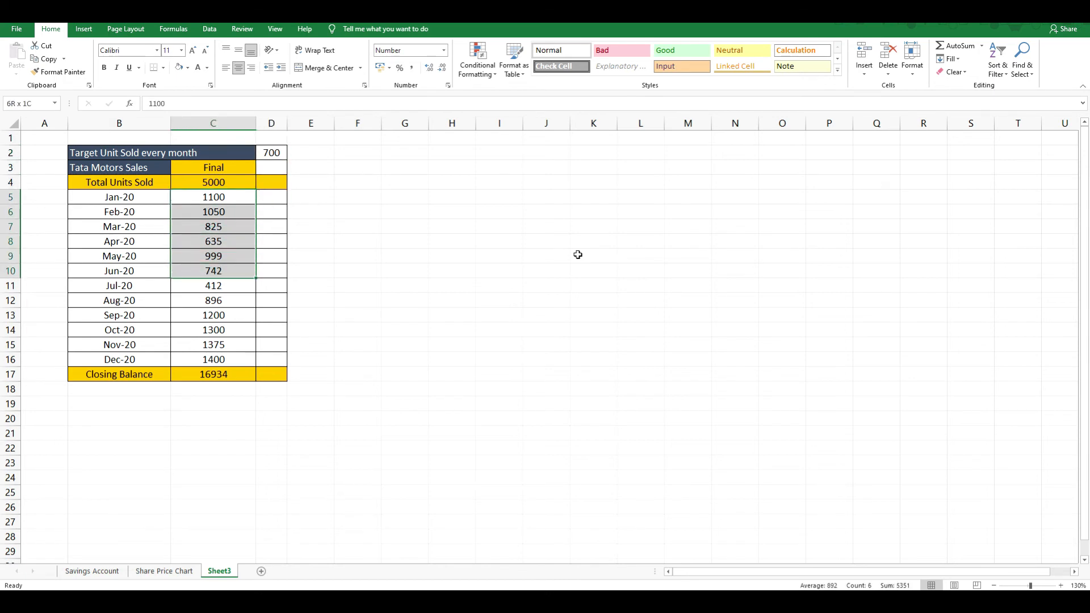
key("shift+Down")
key("Up")
key("Down")
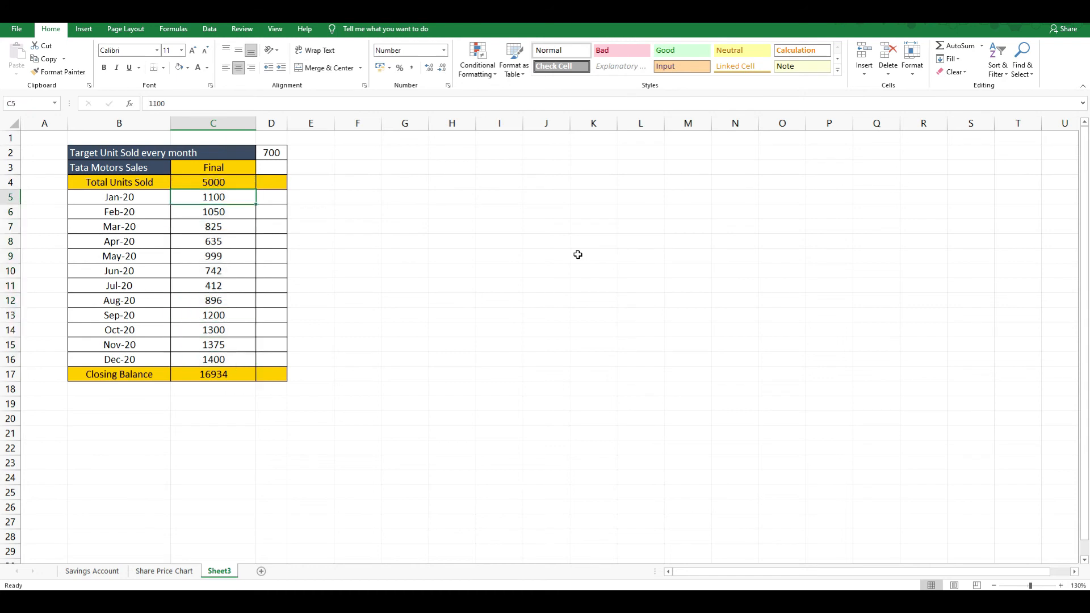
key("Down")
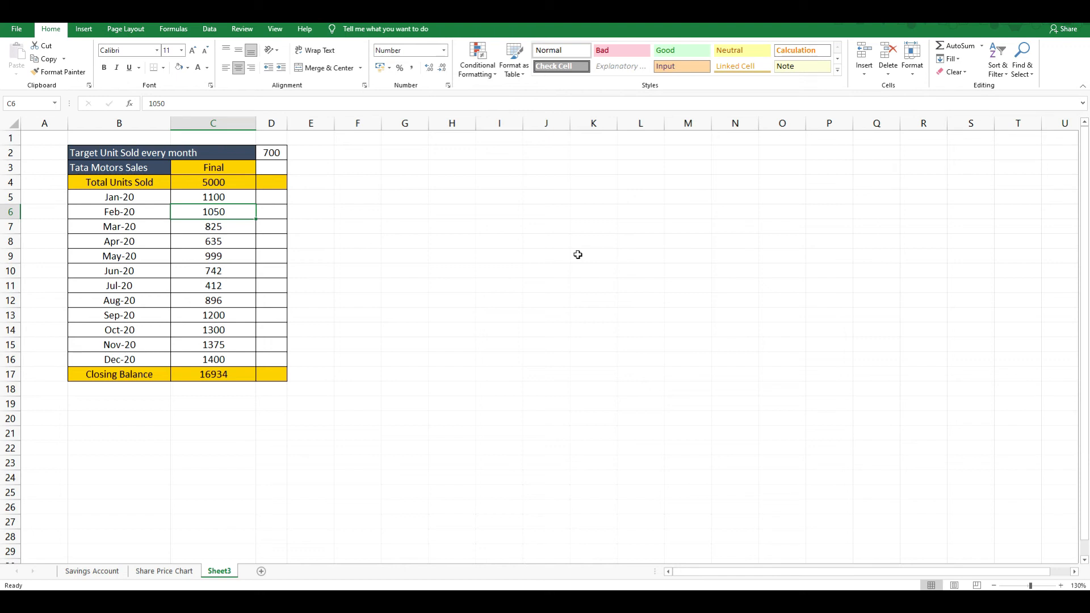
key("Down")
key("Up")
key("Down")
key("Down")
key("Down")
key("Up")
key("Up")
key("Down")
key("Down")
key("Down")
key("Down")
key("Down")
key("Down")
key("Up")
key("Up")
key("Up")
key("Up")
key("Down")
key("Down")
key("Down")
key("Up")
key("Up")
Enter the formula =C5-D2 in D5 to calculate January's difference from the monthly target
key("ctrl+Up")
key("Down")
key("Down")
key("Right")
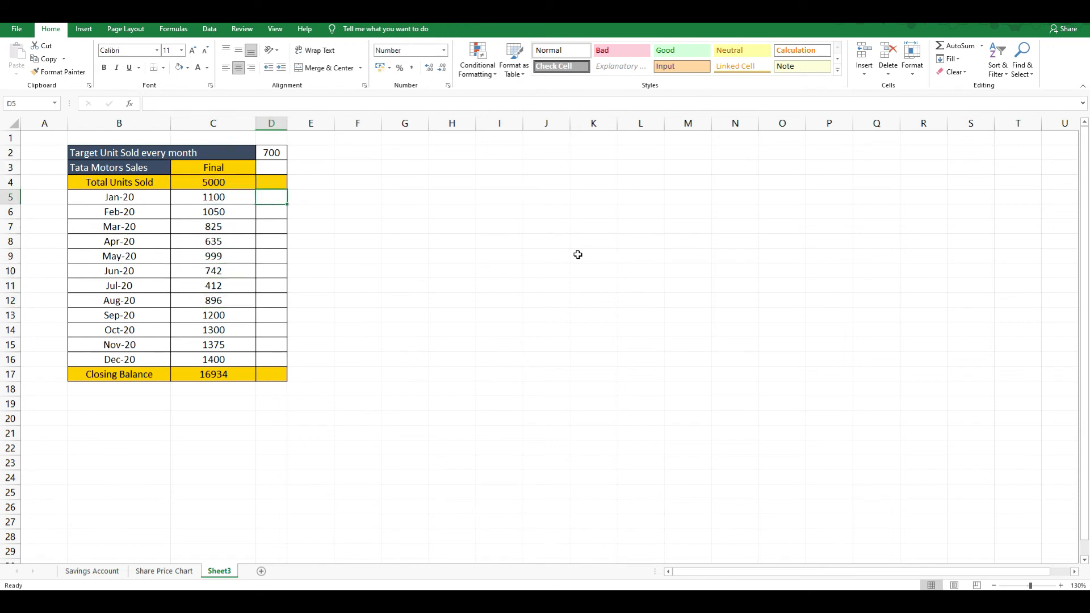
type("=")
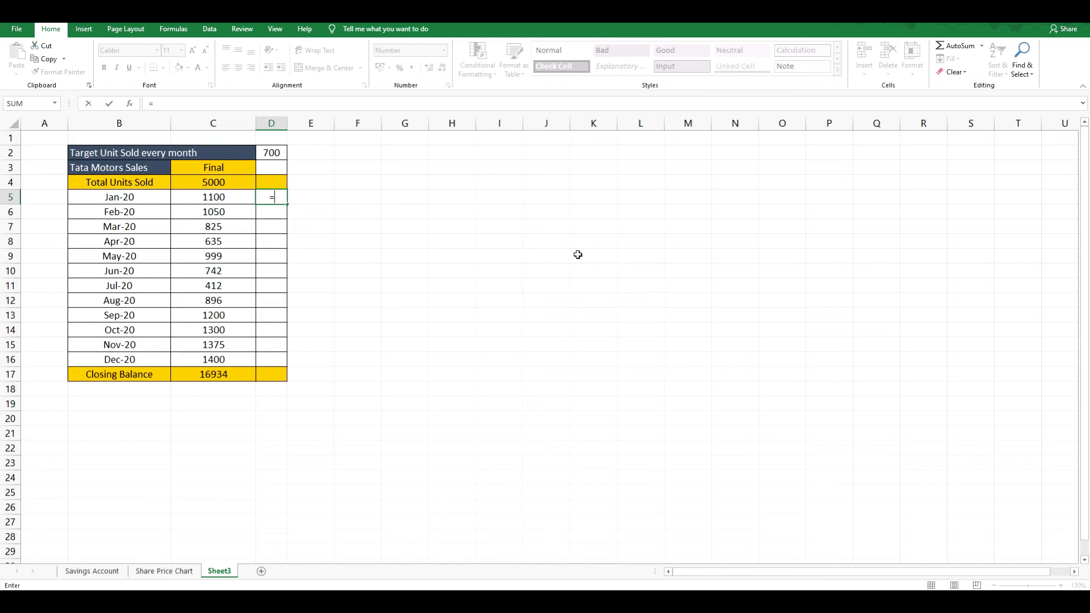
key("Left")
type("-")
key("Up")
key("Up")
key("Up")
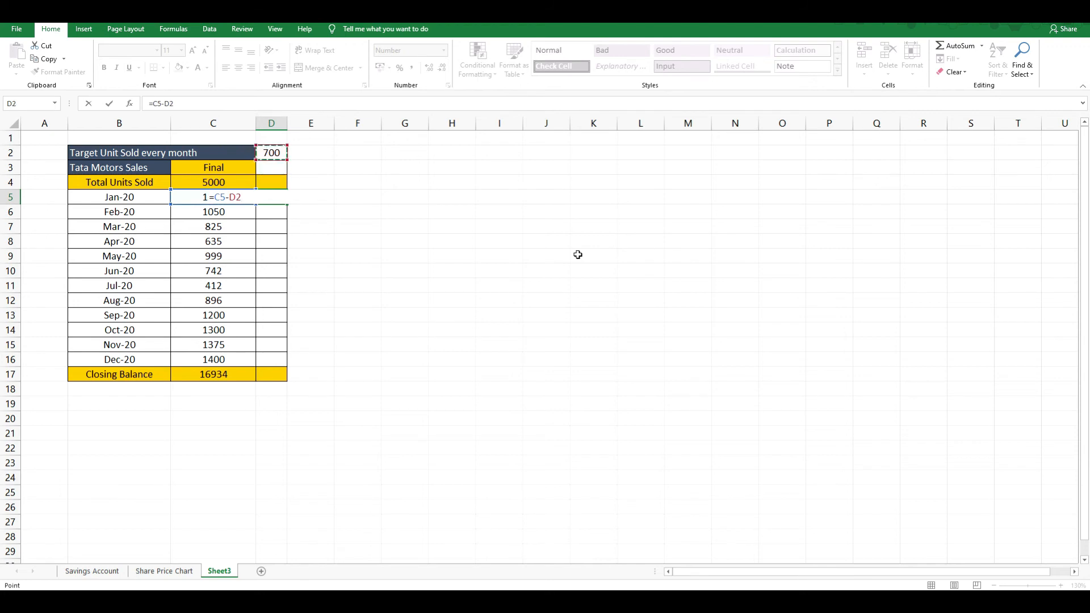
key("Return")
key("Up")
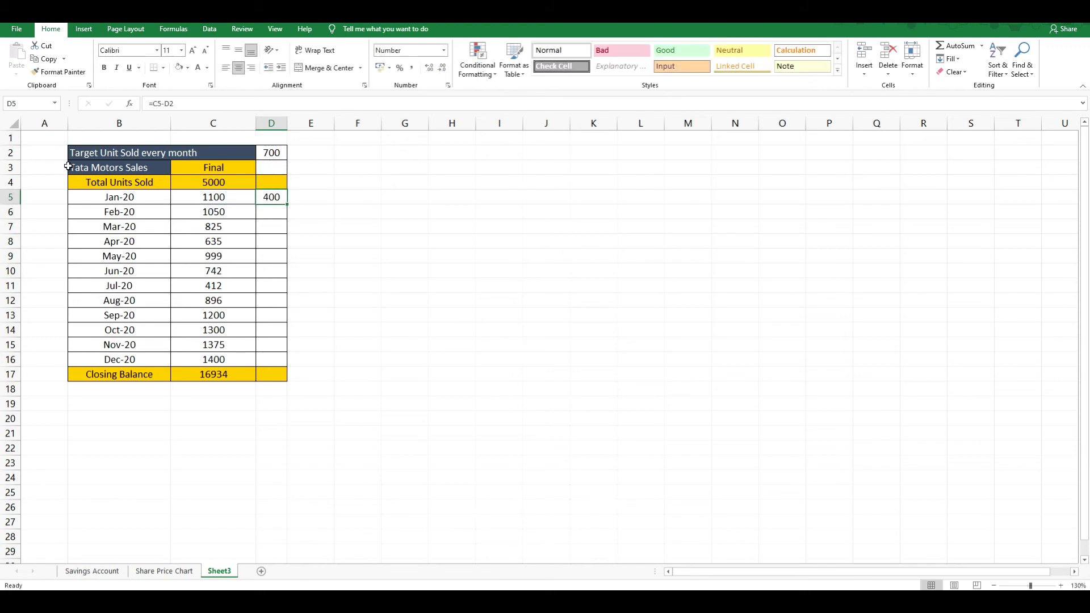
Make the target reference in D5's formula absolute so it reads =C5-$D$2
left_click(168, 103)
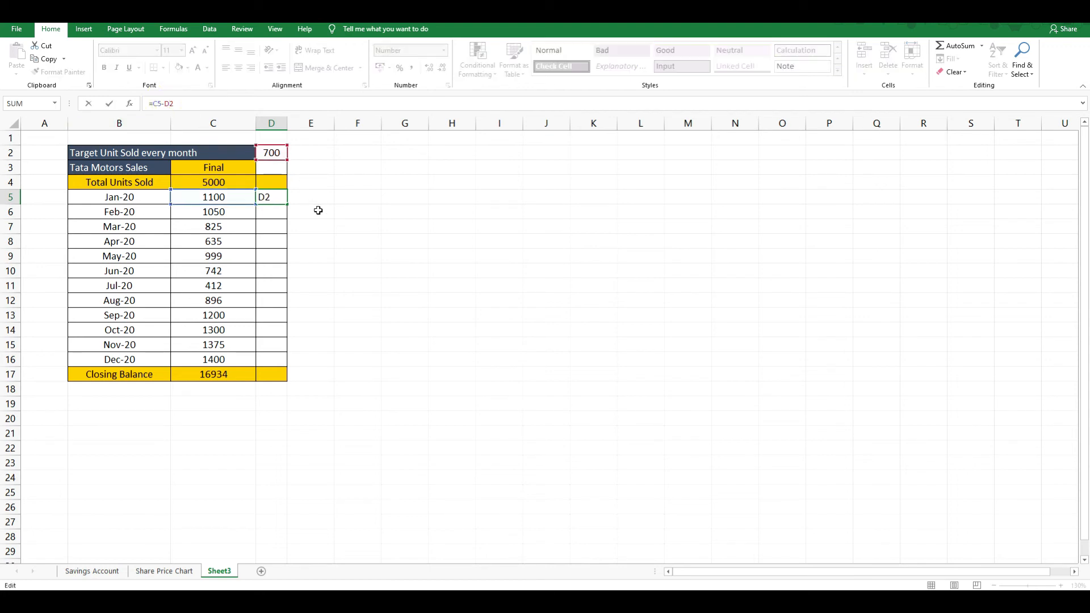
key("F4")
key("Return")
key("Up")
Copy the D5 formula down through D16 to fill the target differences for all months
key("ctrl+c")
key("shift+Down")
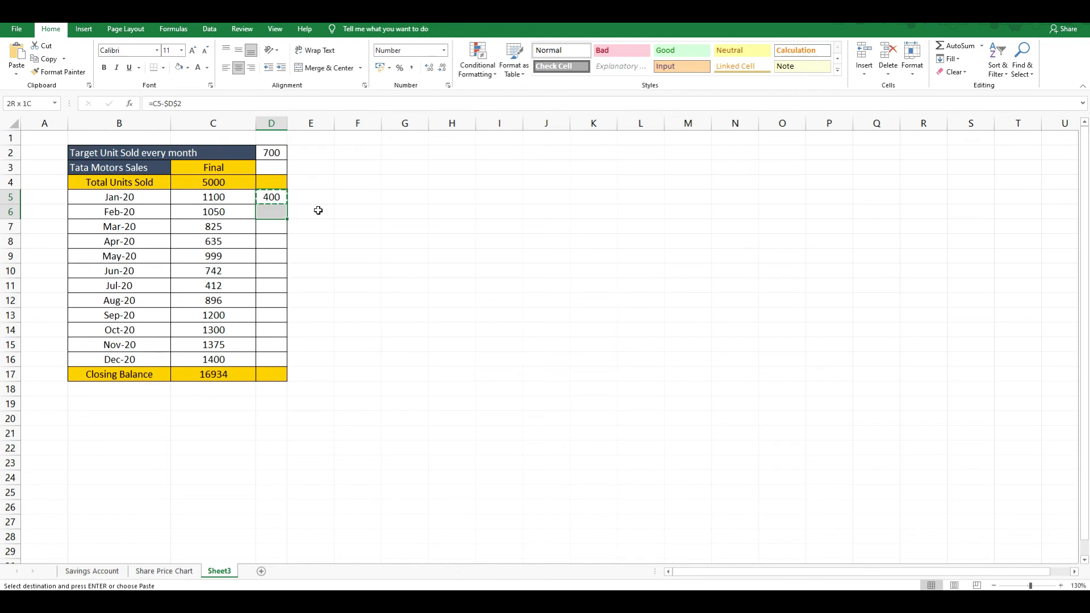
key("shift+Down")
key("shift+Down")
key("shift+Down")
key("shift+Down")
key("shift+Down")
key("shift+Down")
key("shift+Down")
key("shift+Down")
key("shift+Down")
key("shift+Down")
key("ctrl+v")
key("Escape")
Highlight the Apr-20 row to examine its units sold and difference from the target
key("Down")
key("Down")
key("Down")
key("shift+space")
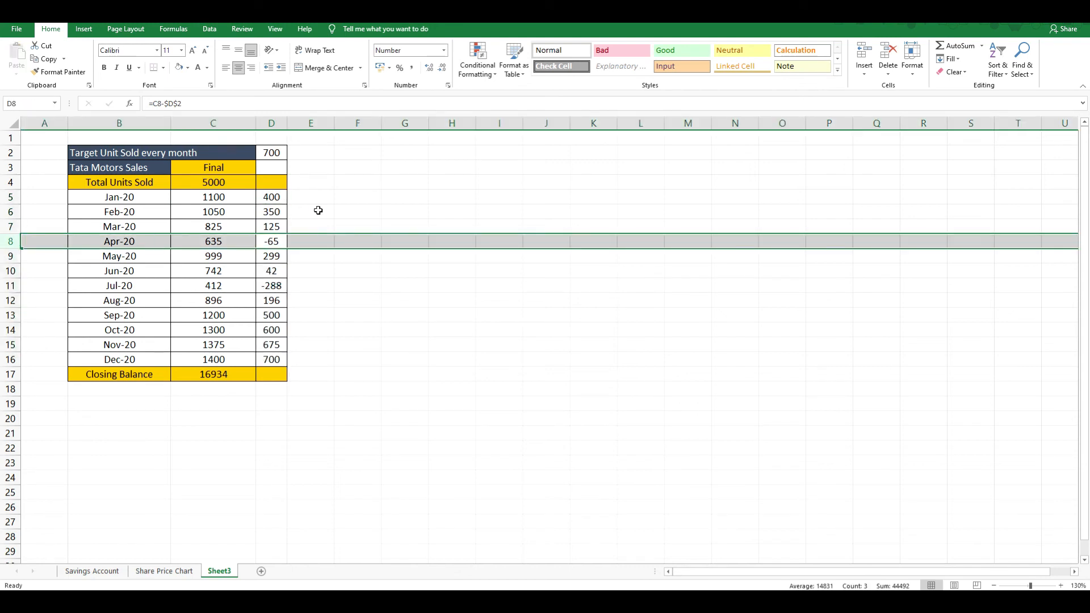
Highlight the Jul-20 row to examine its units sold and difference from the target
key("Down")
key("Down")
key("Down")
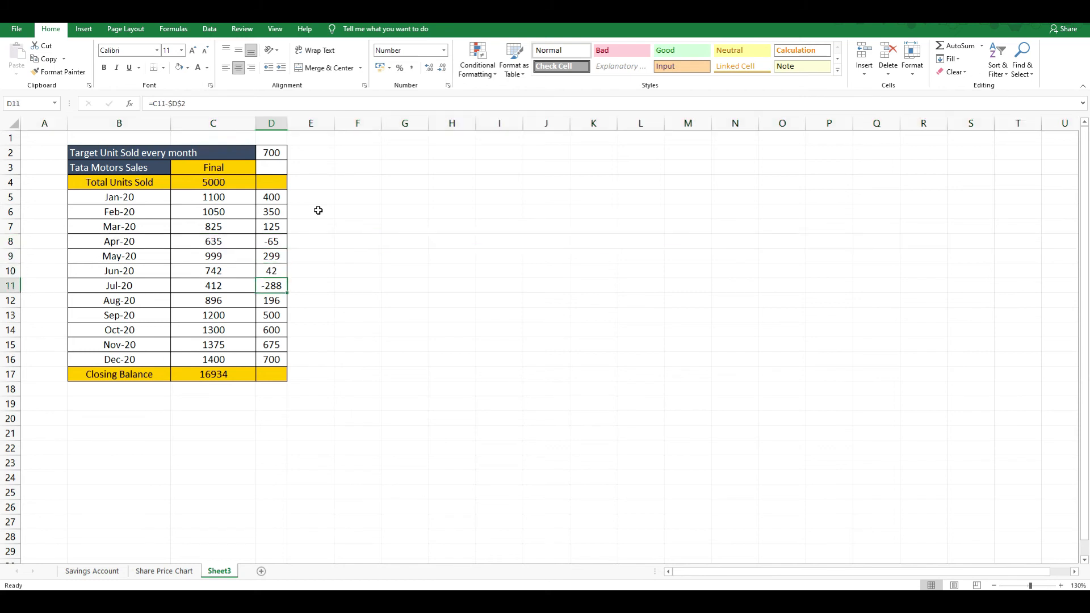
key("shift+space")
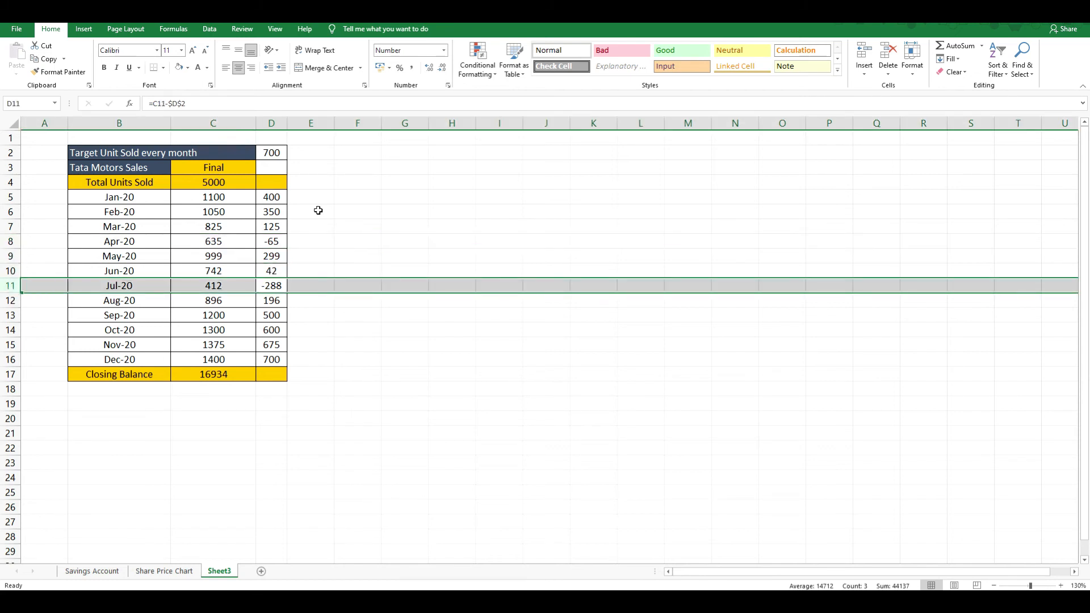
Enter the formula =C4 in D4 to carry the Total Units Sold figure into the difference column
key("ctrl+Up")
key("Up")
type("=")
key("Left")
key("Return")
Enter the formula =C17 in D17 for the closing balance and auto-fit the width of column D
key("Left")
key("ctrl+Down")
key("Right")
type("=")
key("Left")
key("Return")
key("Up")
double_click(287, 123)
left_click(343, 220)
key("Left")
key("Left")
key("Left")
key("Right")
key("Up")
key("Up")
key("Up")
key("Right")
key("Left")
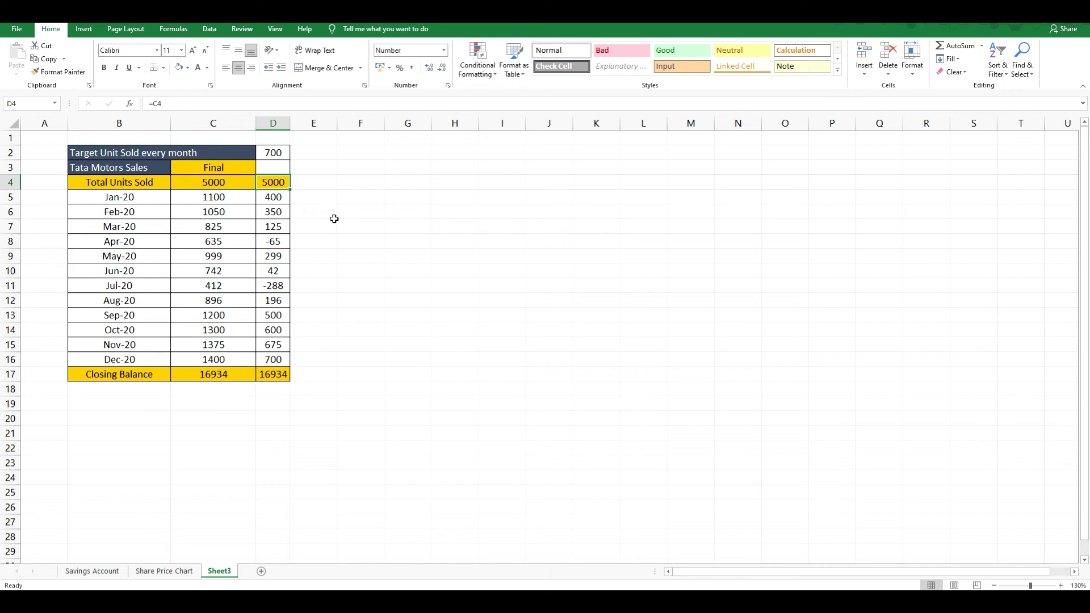
left_click(211, 219)
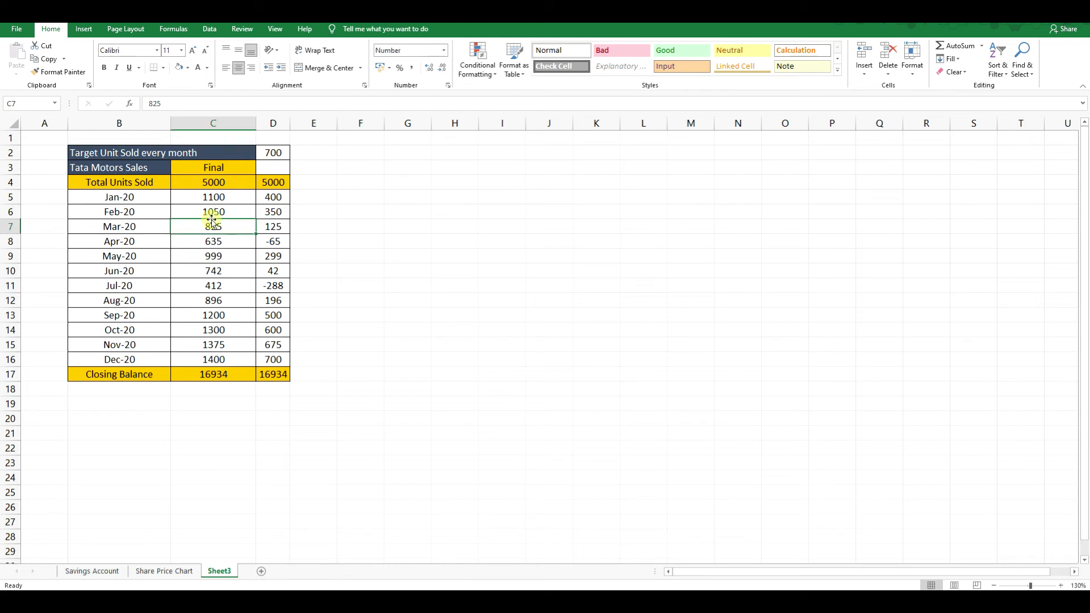
Insert a waterfall chart from B4:D17, place it beside the table and enlarge it to reach column Q and row 26
left_click_drag(147, 185, 272, 376)
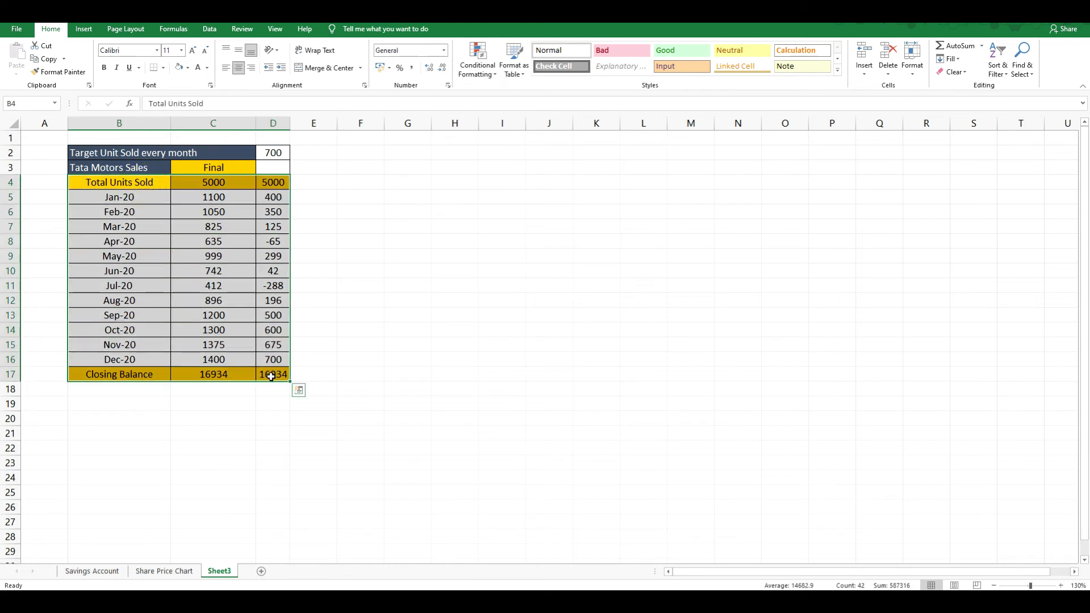
left_click(84, 29)
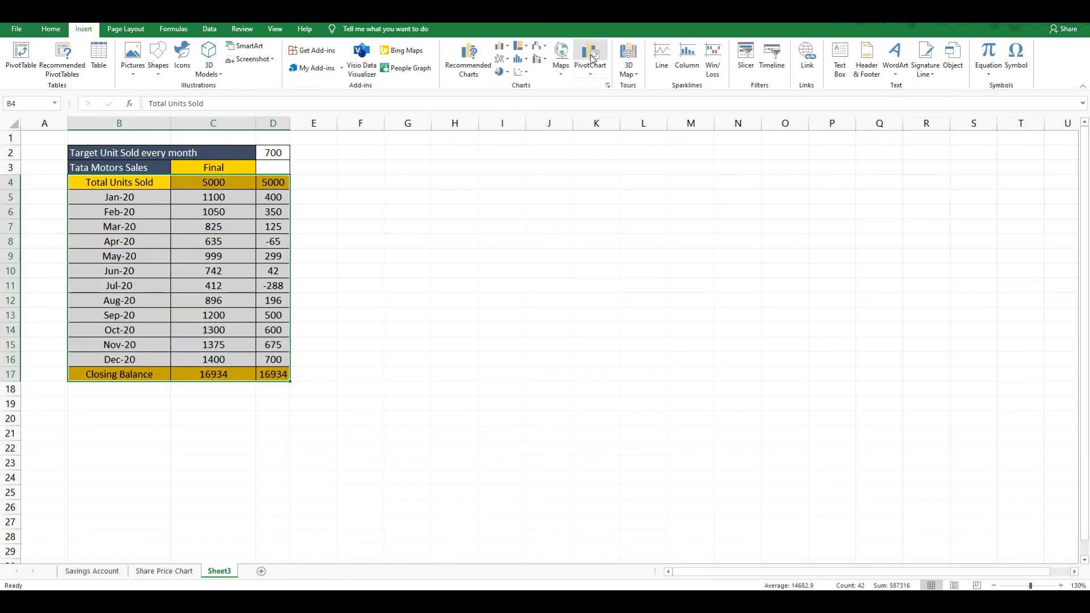
left_click(539, 47)
left_click(547, 82)
left_click_drag(462, 250, 393, 152)
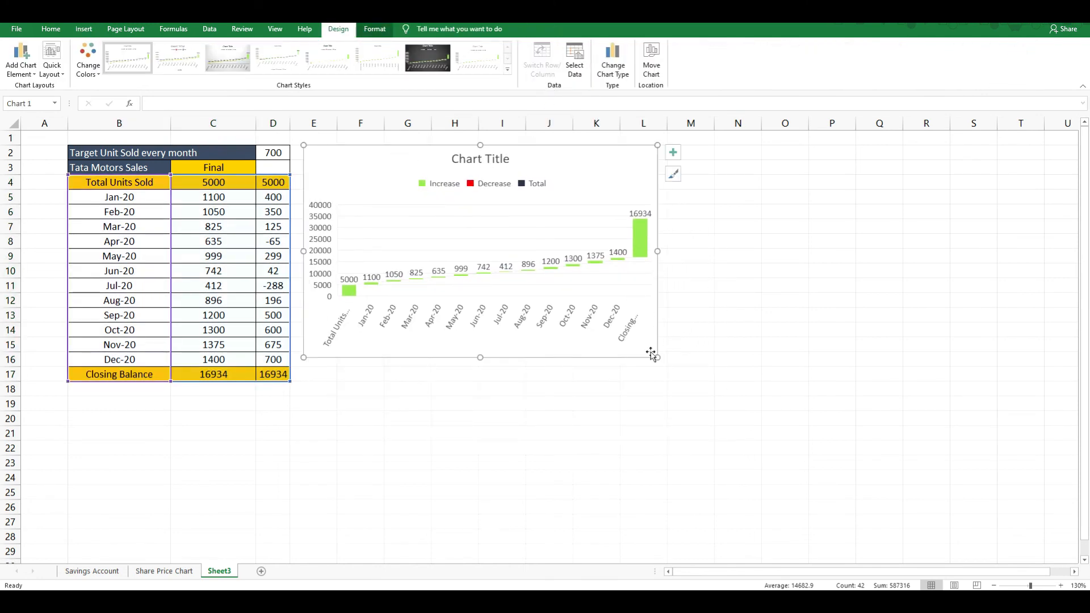
left_click_drag(657, 356, 900, 516)
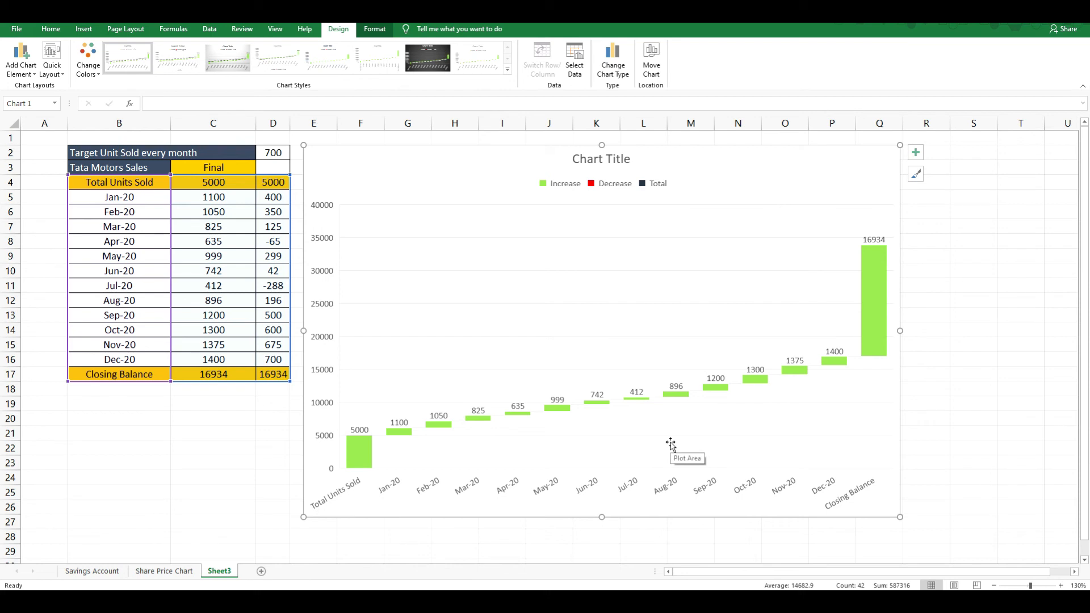
Delete the chart's legend and set the chart title to "Waterfall chart for Tata Motors Unit Sold"
left_click(608, 191)
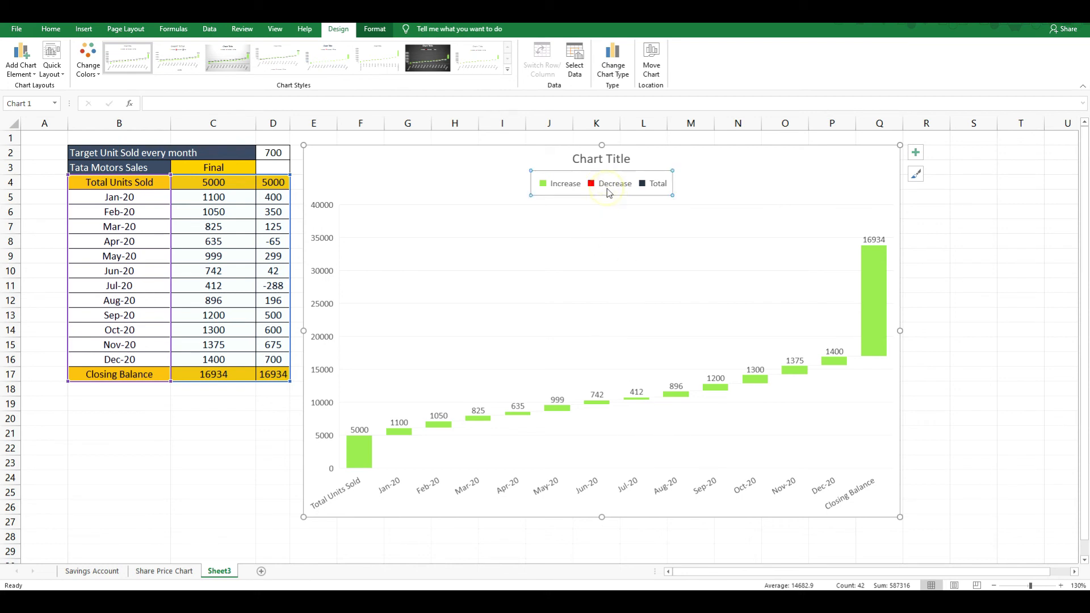
key("Delete")
left_click(604, 164)
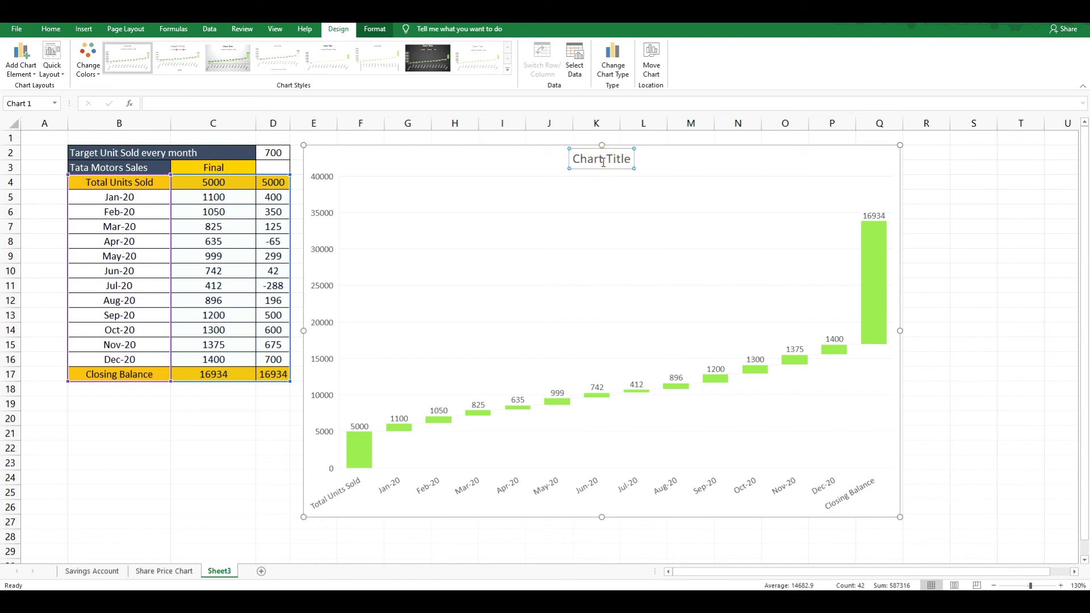
triple_click(595, 159)
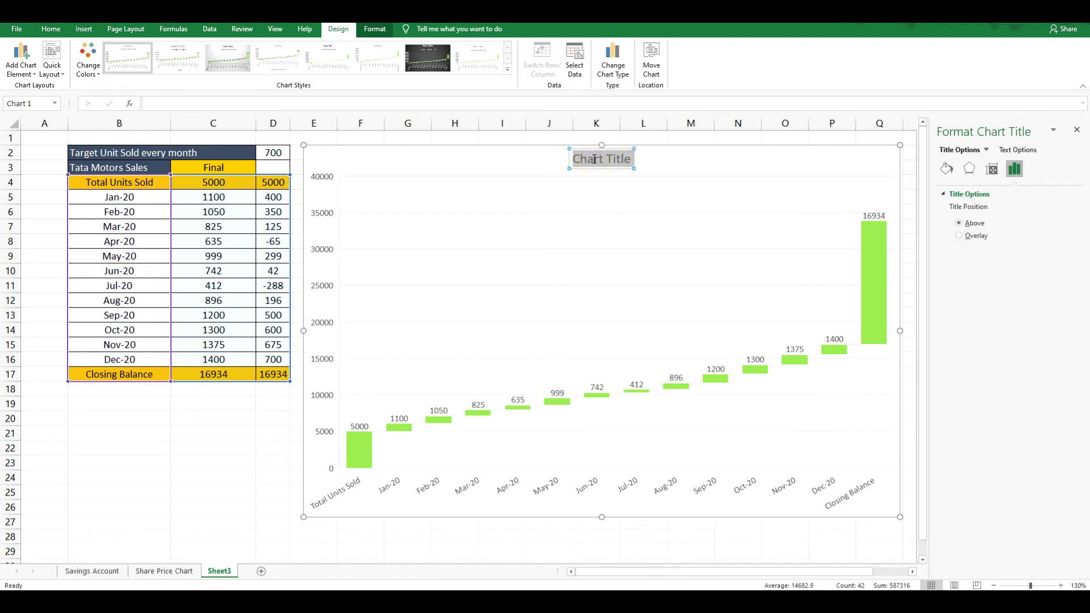
type("Waterfal")
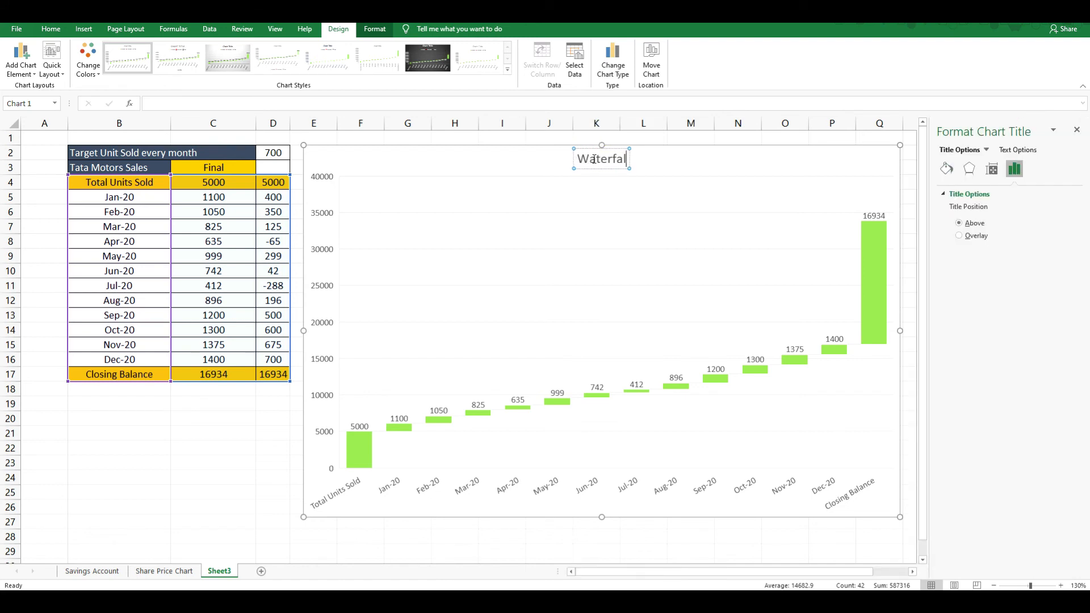
type("l chart f")
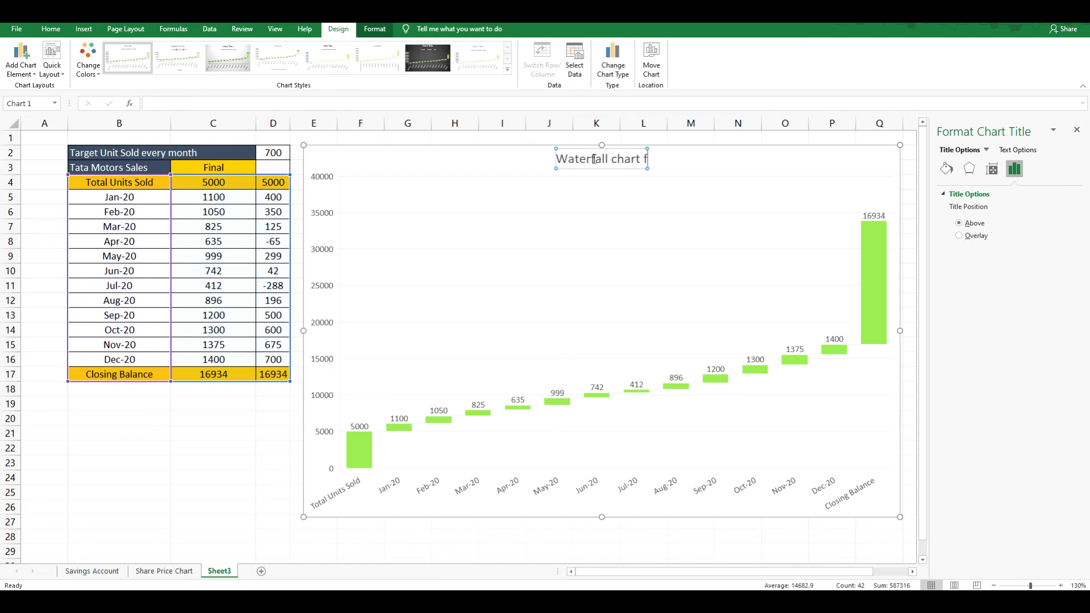
type("or Tata ")
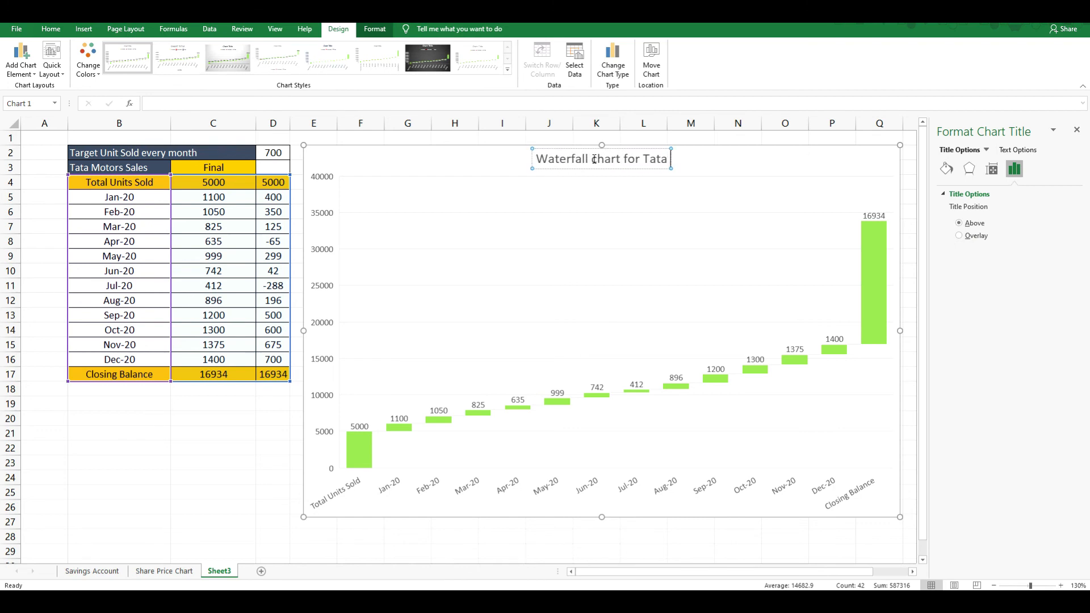
type("Motors Un")
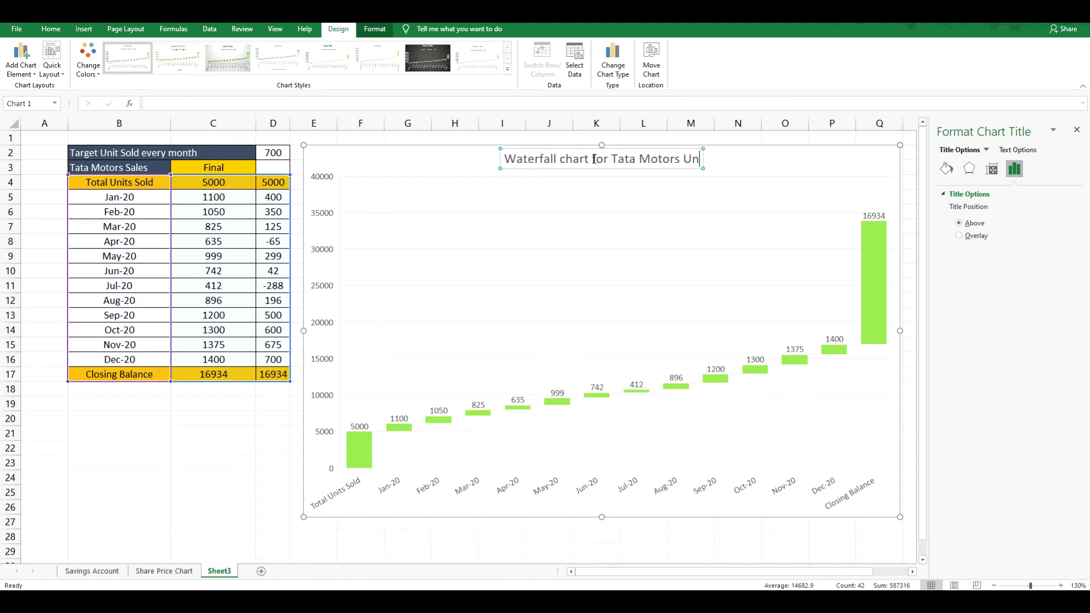
type("it Sold")
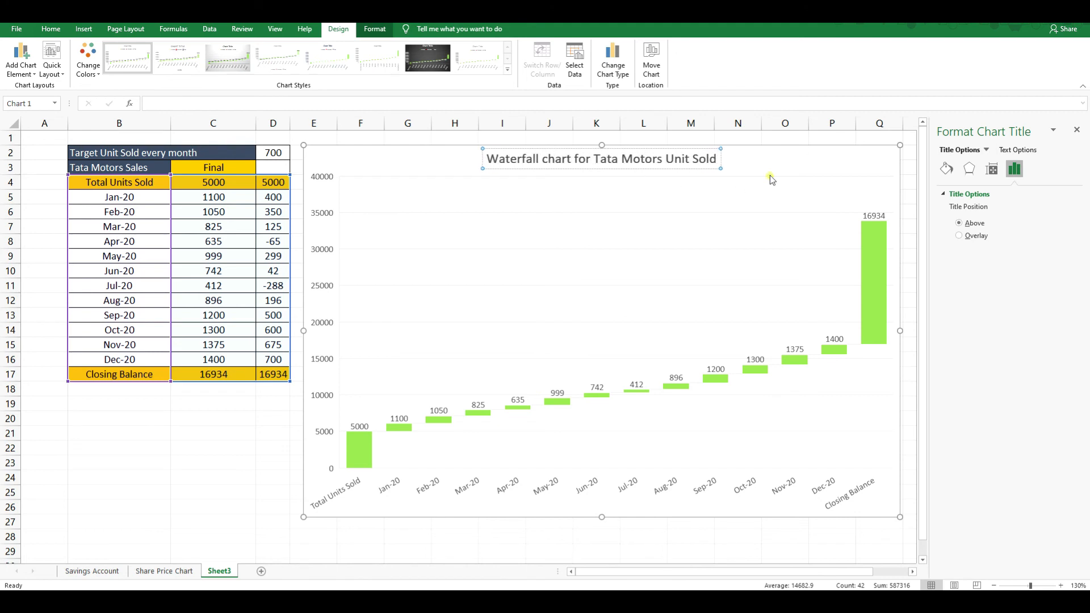
left_click(771, 177)
left_click(707, 225)
left_click(428, 511)
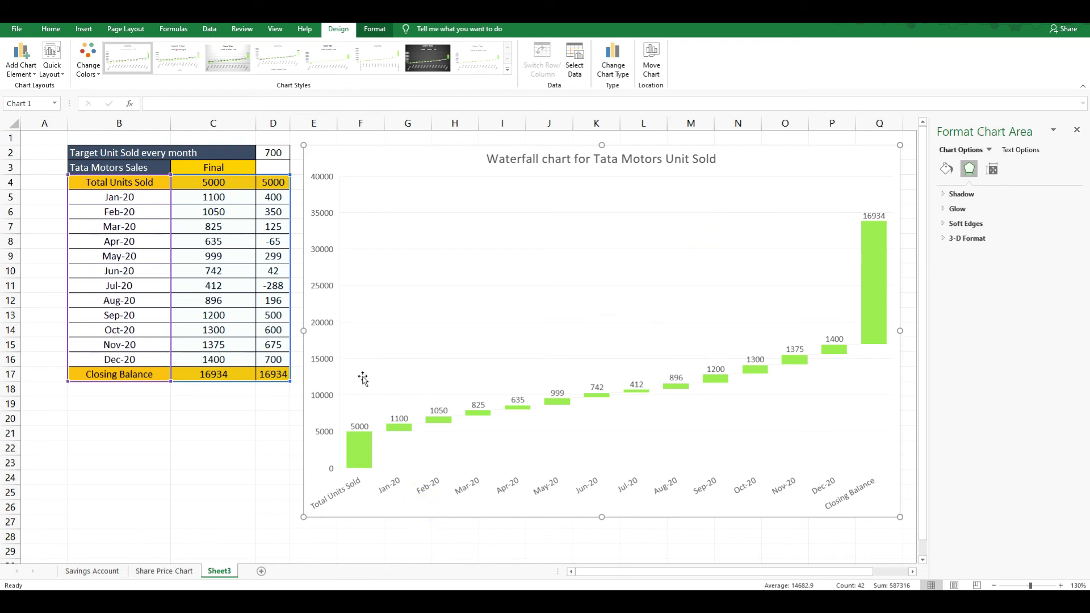
Set the Total Units Sold column of the waterfall chart as a total
left_click(361, 462)
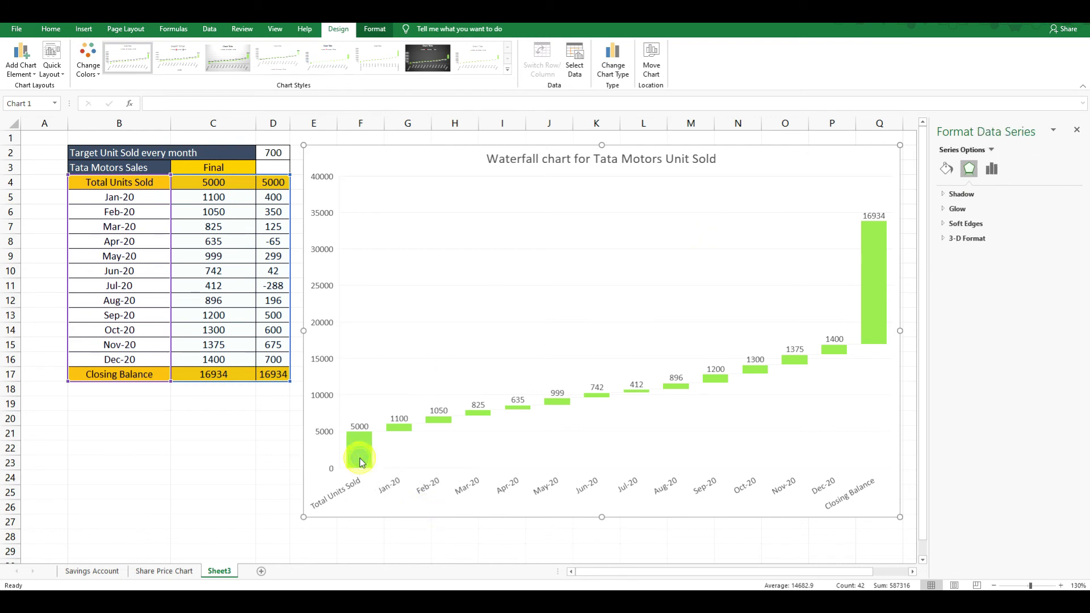
left_click(361, 462)
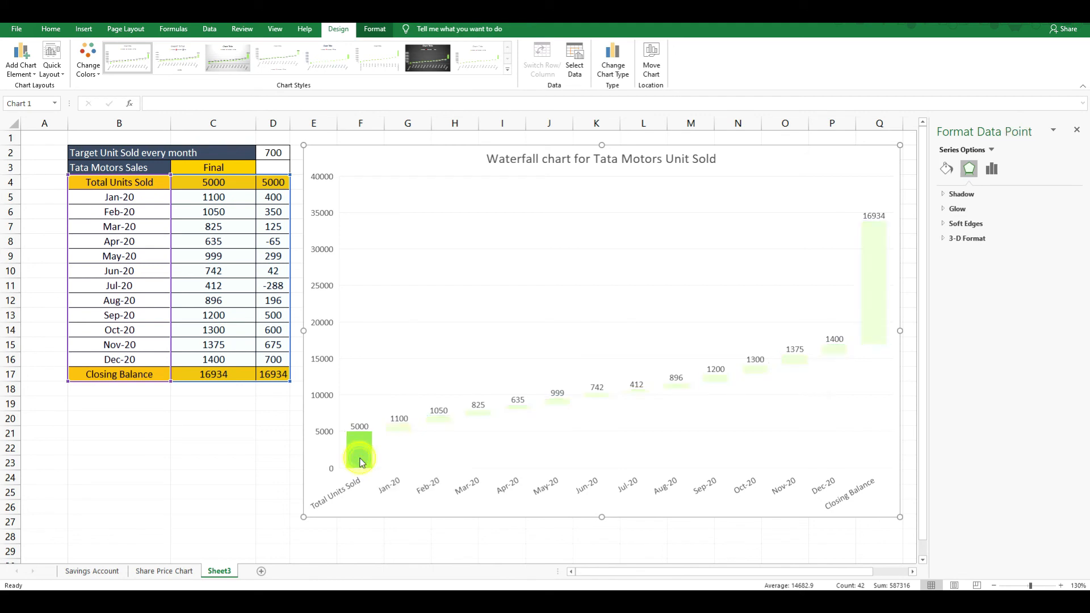
left_click(993, 170)
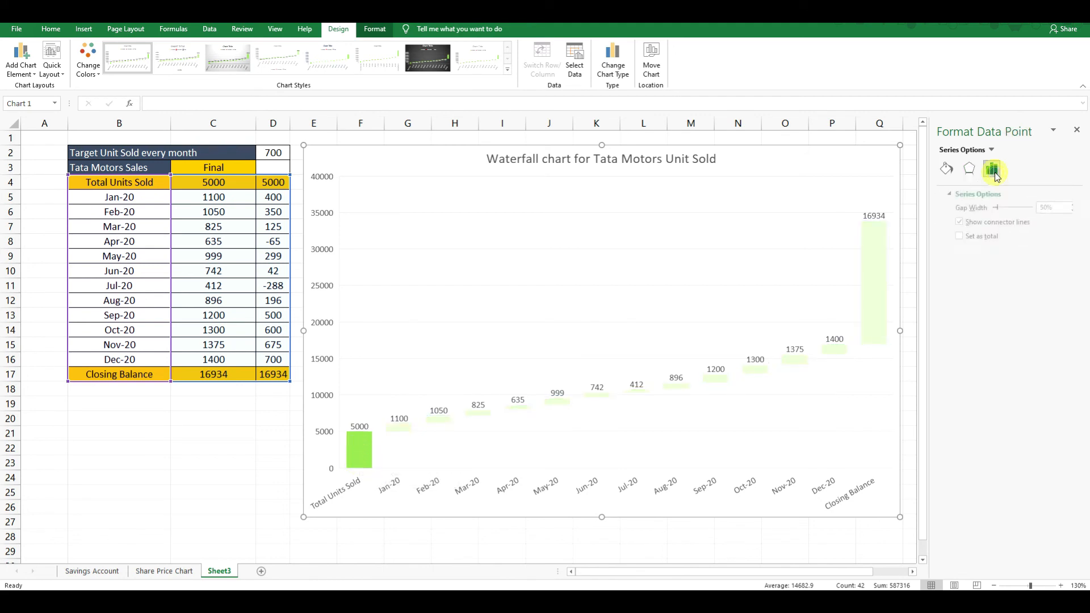
left_click(956, 236)
left_click(1077, 132)
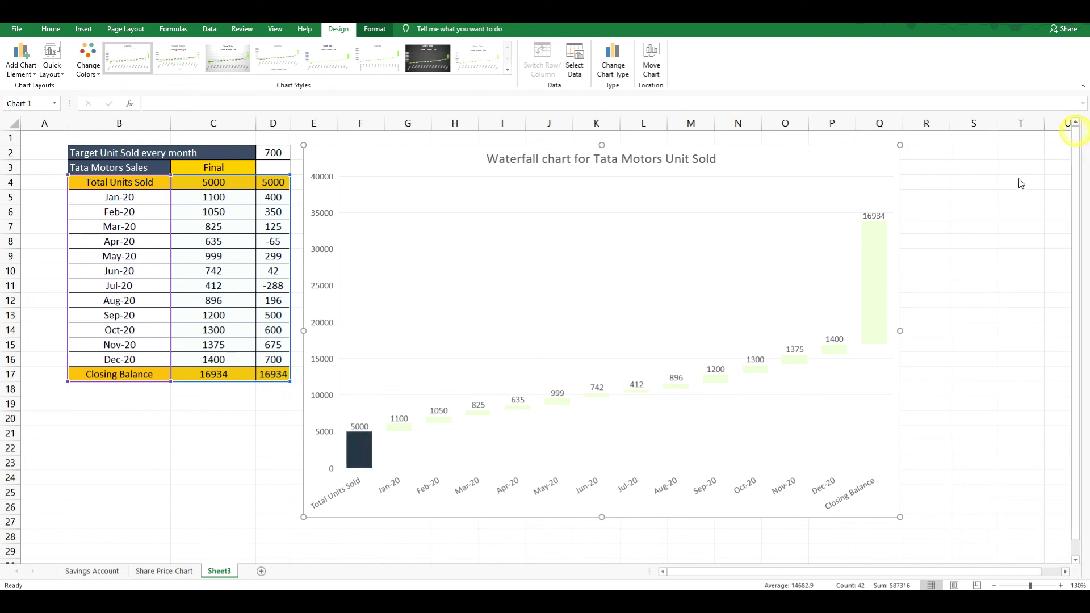
Set the chart's Closing Balance column as a total
left_click(883, 291)
double_click(883, 289)
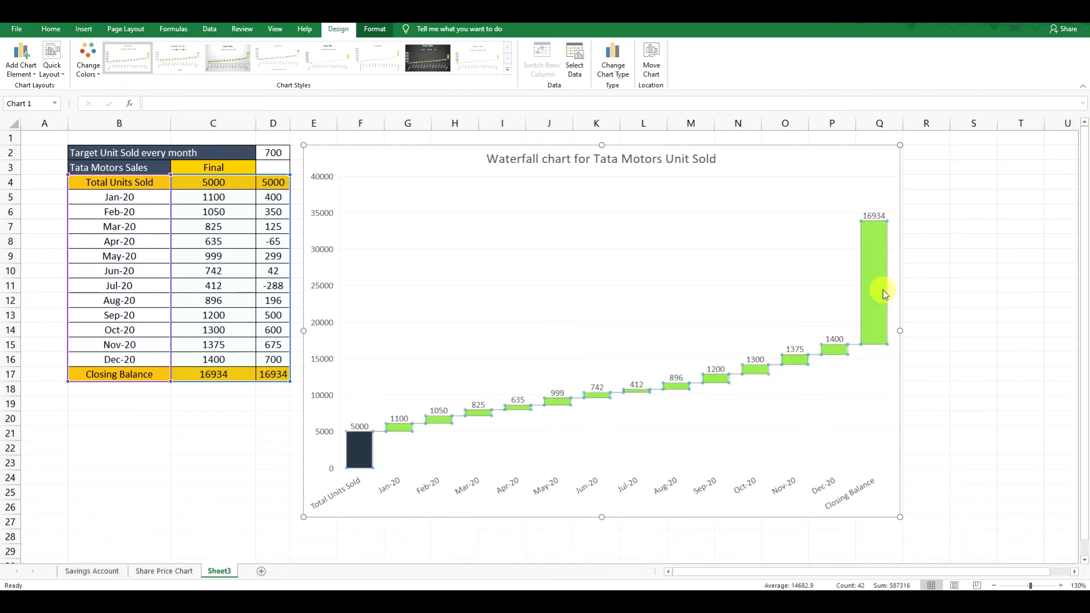
left_click(884, 290)
left_click(954, 236)
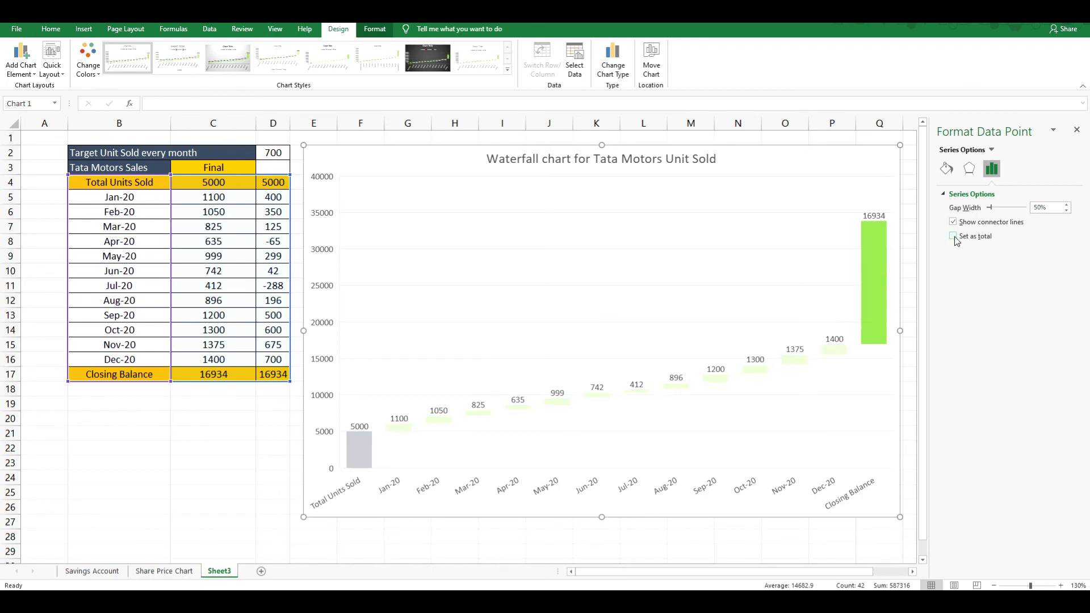
left_click(1077, 133)
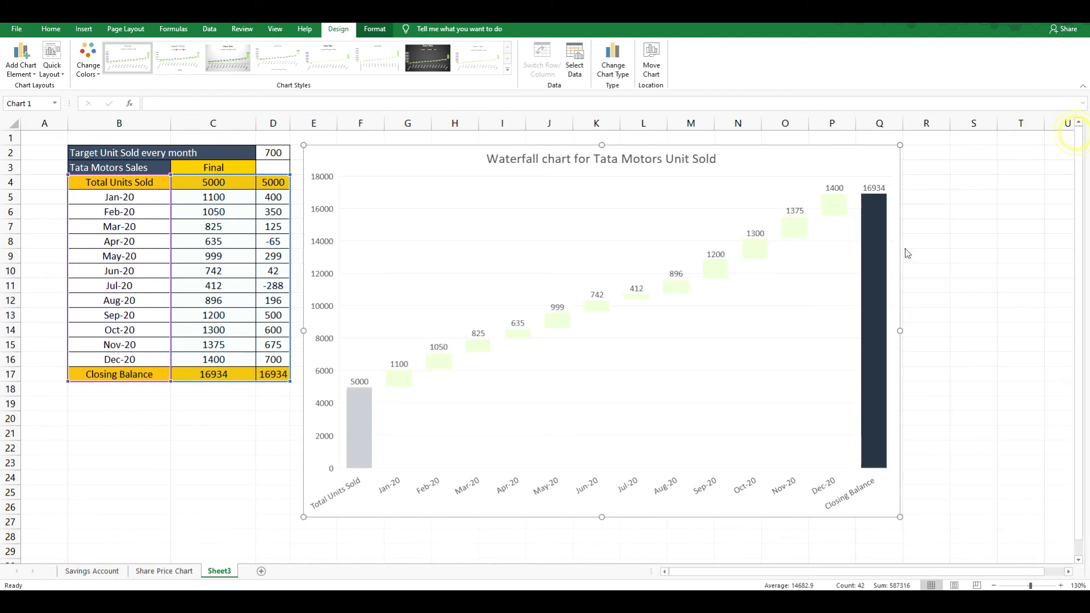
Change the chart's value range to D4:D17, leaving out column C, so it plots the target differences
left_click(908, 358)
left_click(352, 425)
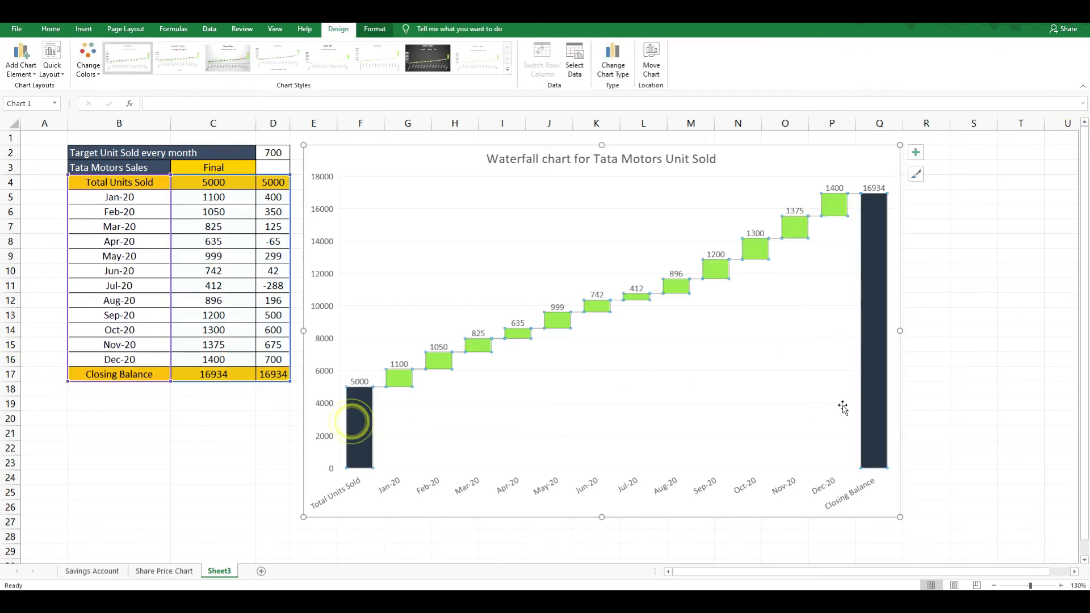
left_click(866, 396)
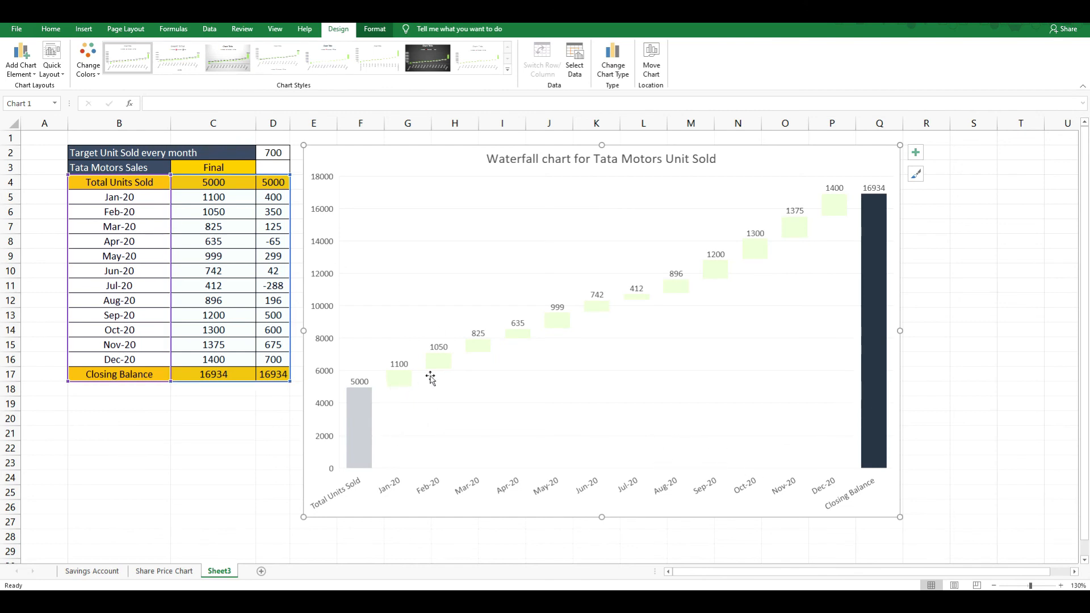
mouse_move(755, 260)
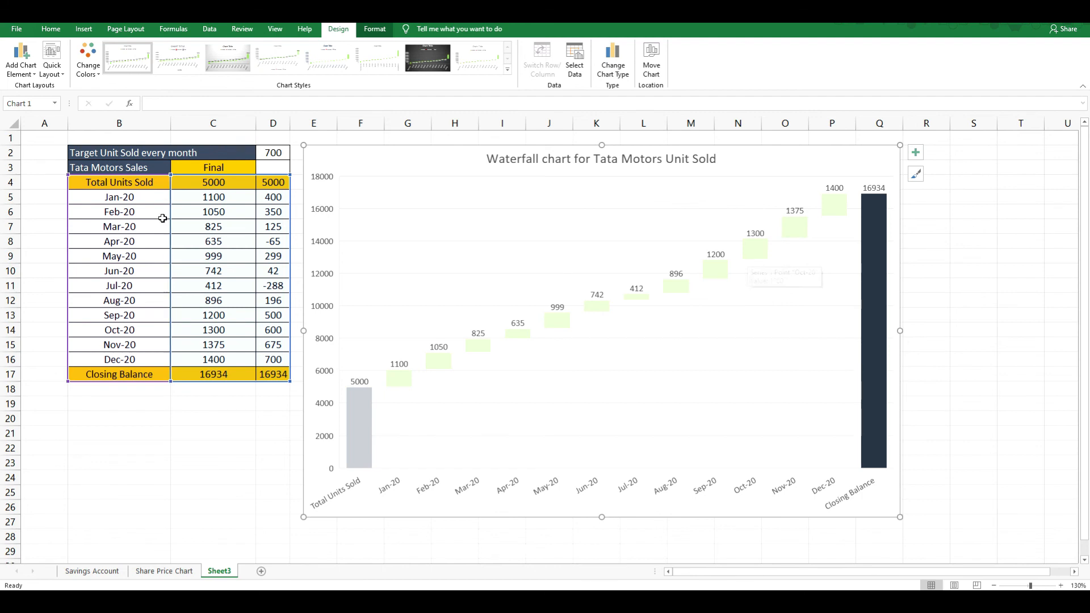
left_click_drag(170, 172, 207, 170)
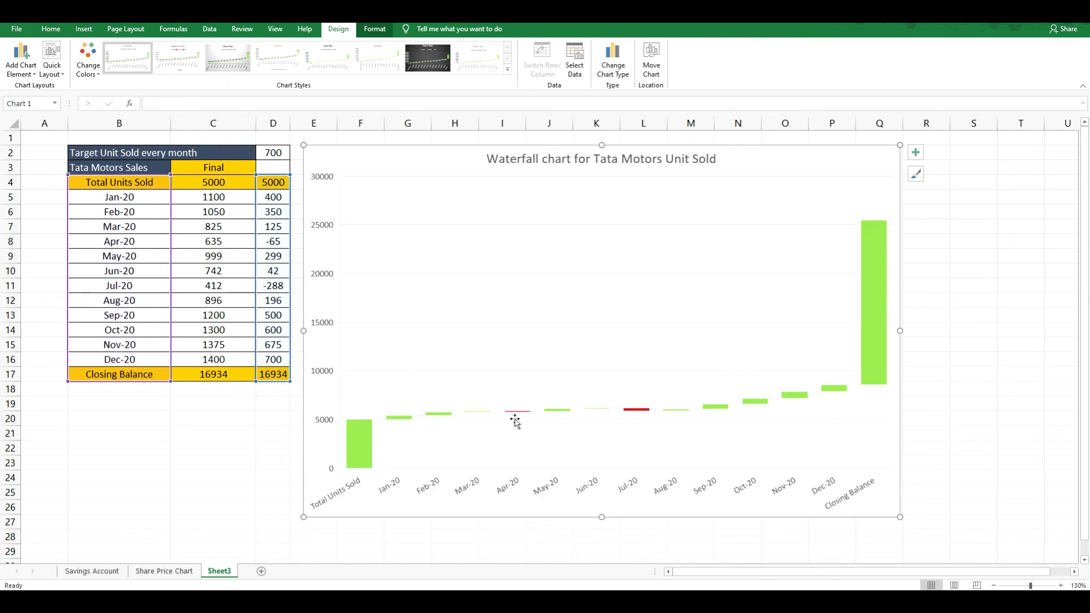
Set the Total Units Sold column as a total in the target-difference chart
left_click(659, 453)
left_click(722, 502)
double_click(363, 455)
left_click(363, 456)
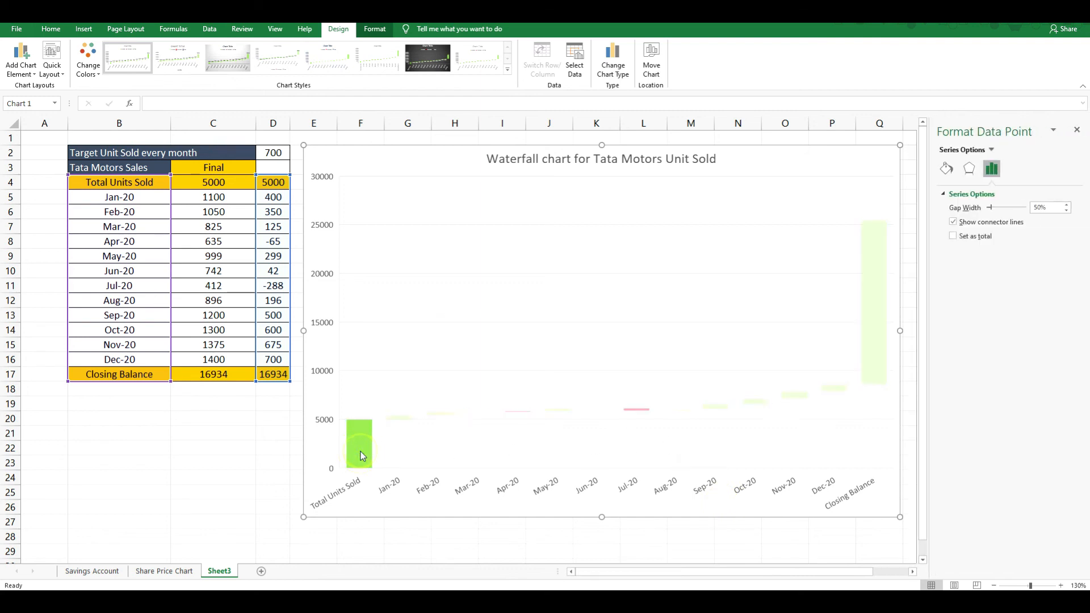
left_click(362, 456)
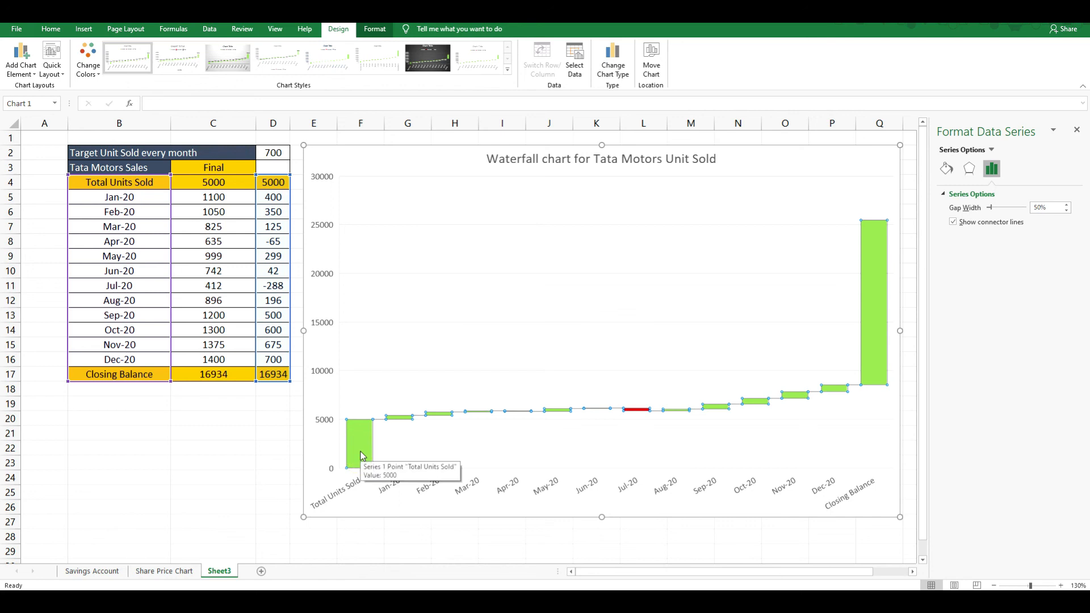
left_click(362, 456)
left_click(362, 456)
left_click(361, 449)
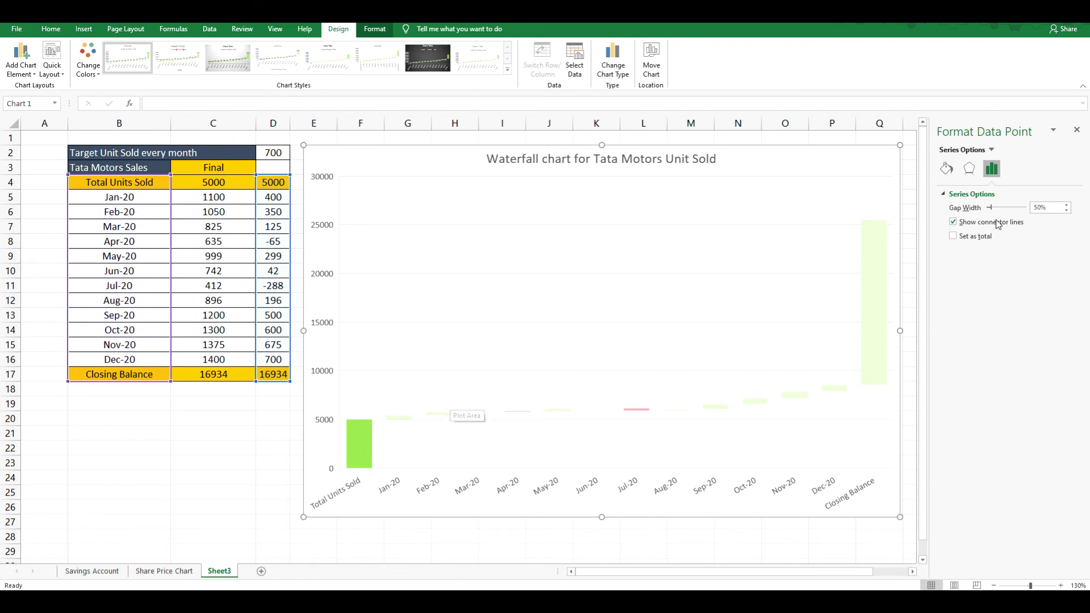
left_click(974, 237)
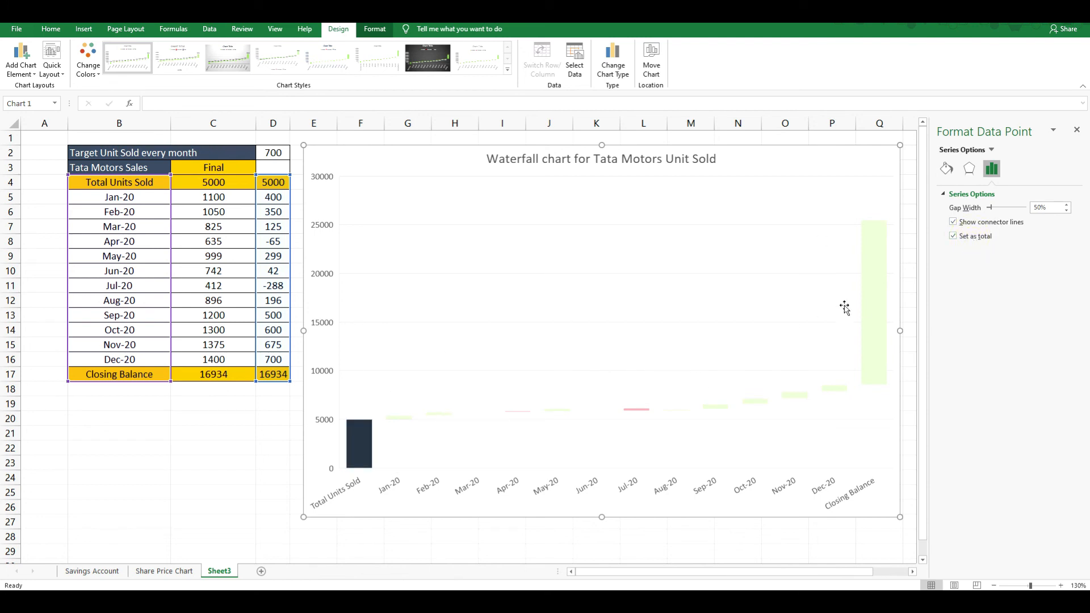
Set the Closing Balance column as a total in the target-difference chart and close the formatting pane
left_click(864, 191)
left_click(880, 269)
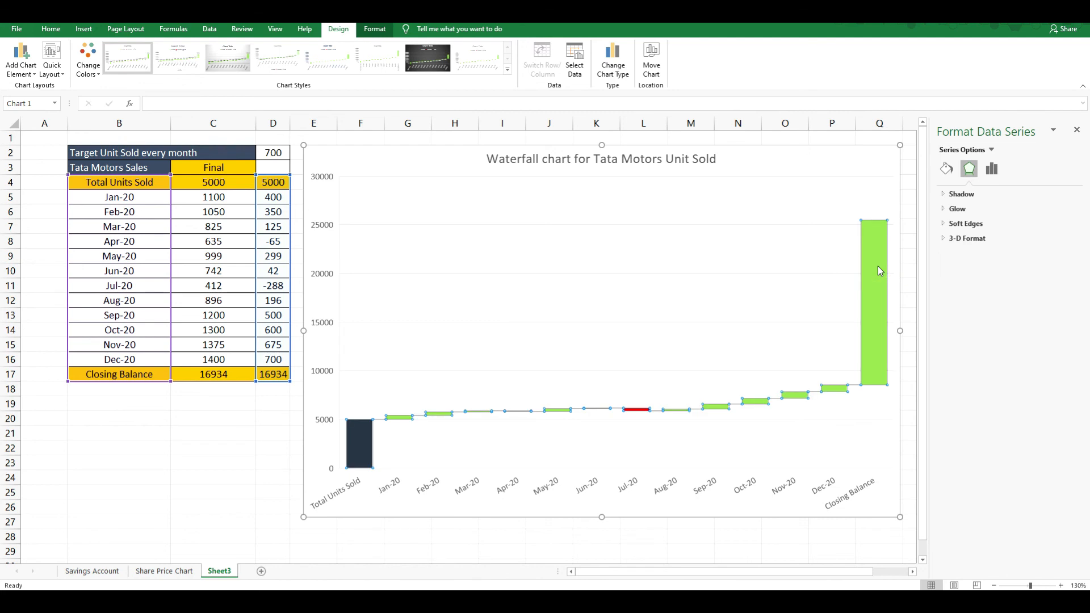
left_click(880, 269)
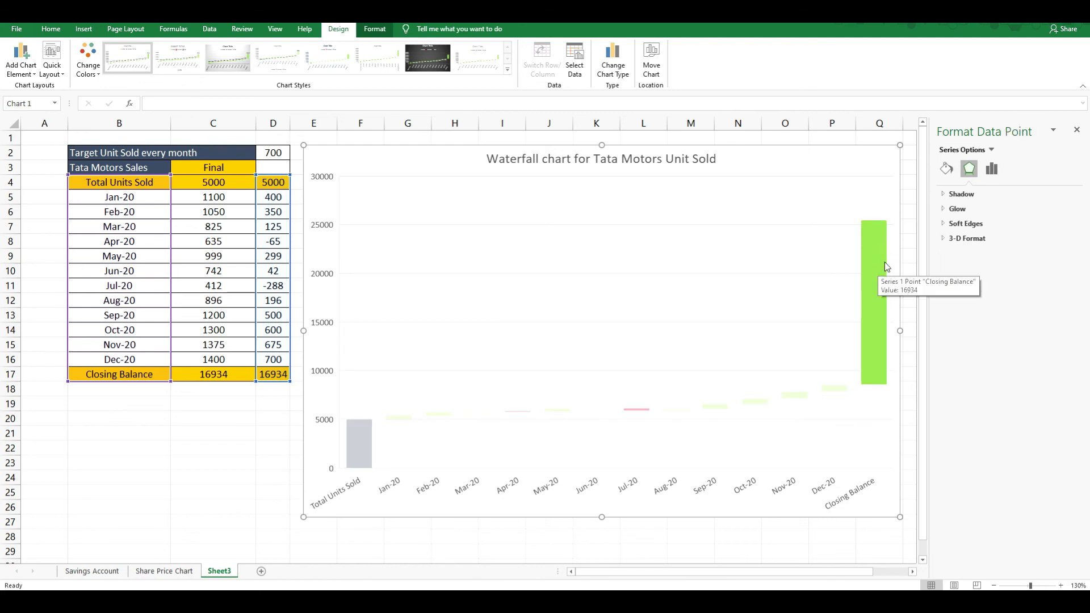
left_click(992, 169)
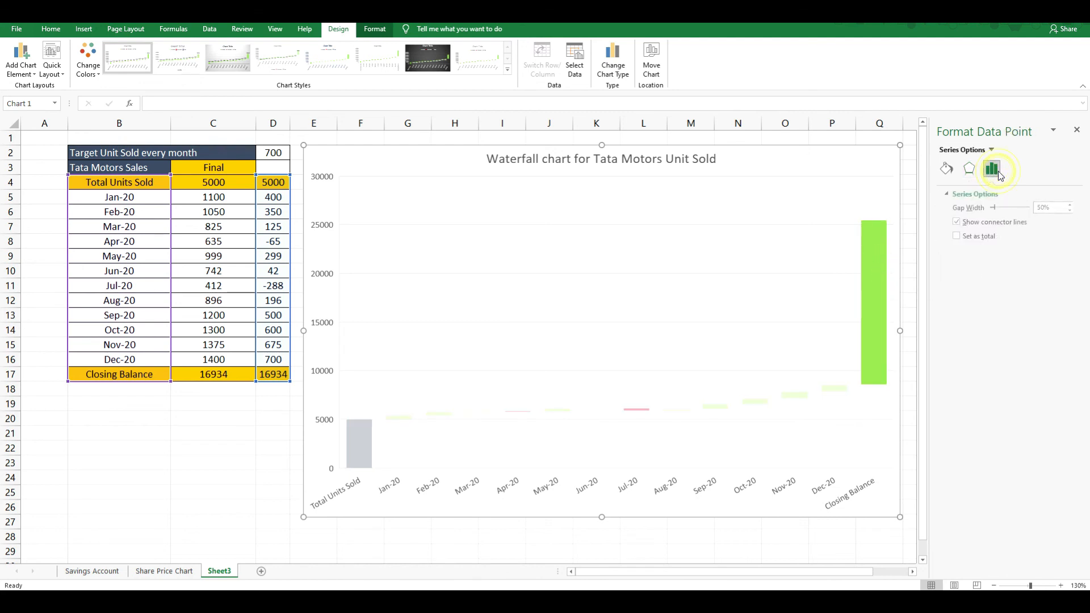
left_click(956, 235)
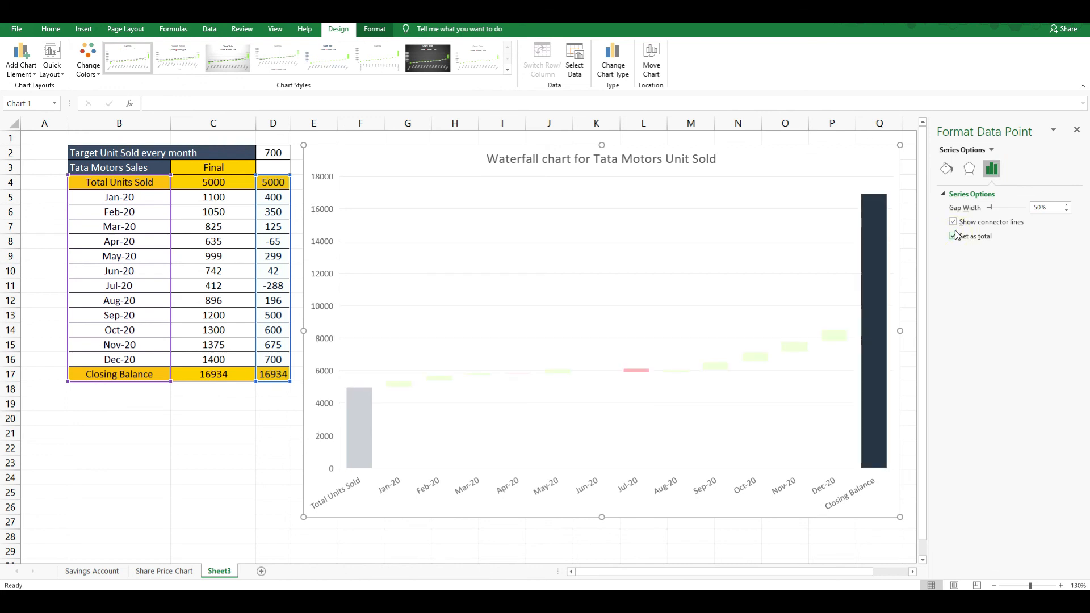
left_click(1077, 129)
left_click(952, 224)
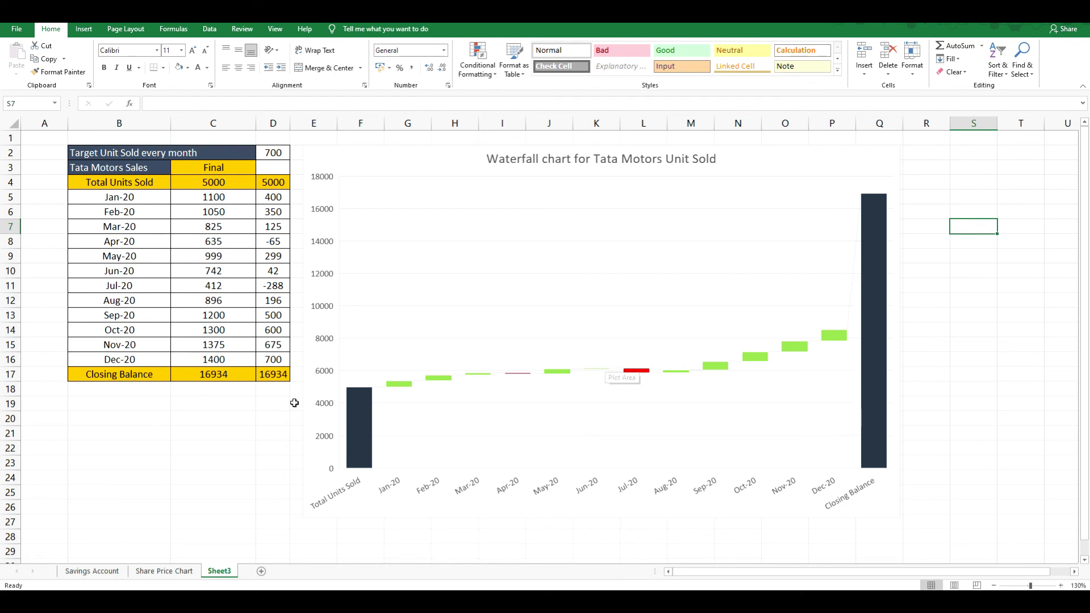
Add data labels to all columns of the Tata Motors waterfall chart
left_click(353, 406)
right_click(353, 406)
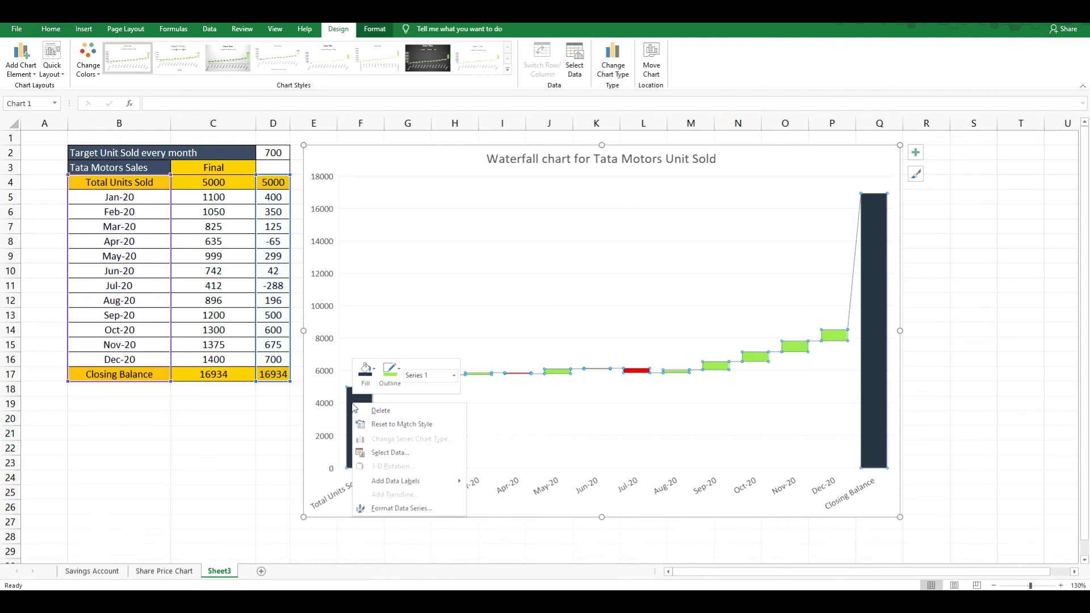
left_click(392, 480)
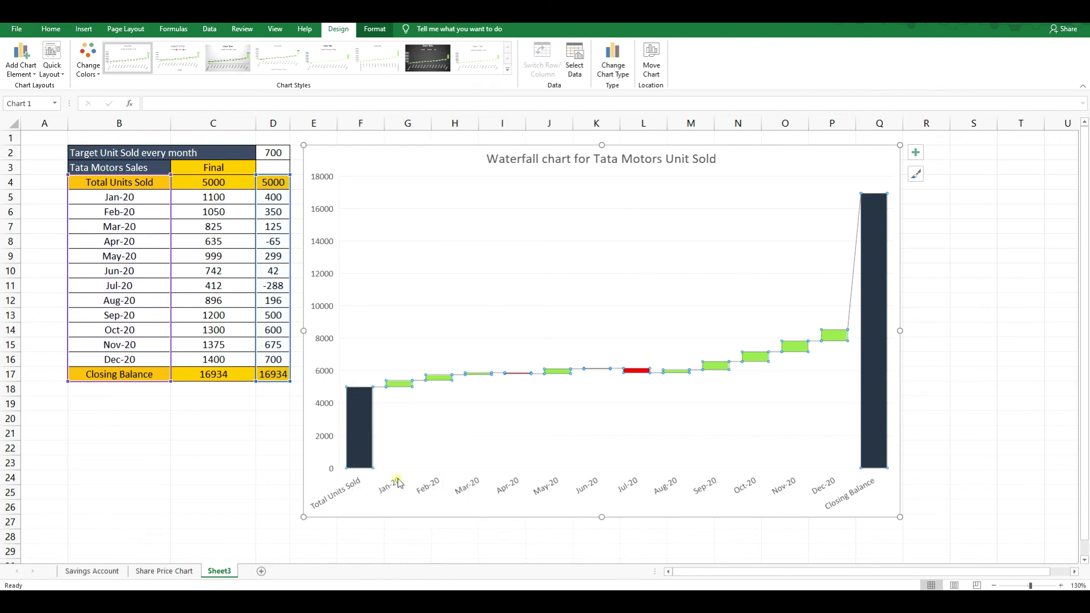
left_click(974, 419)
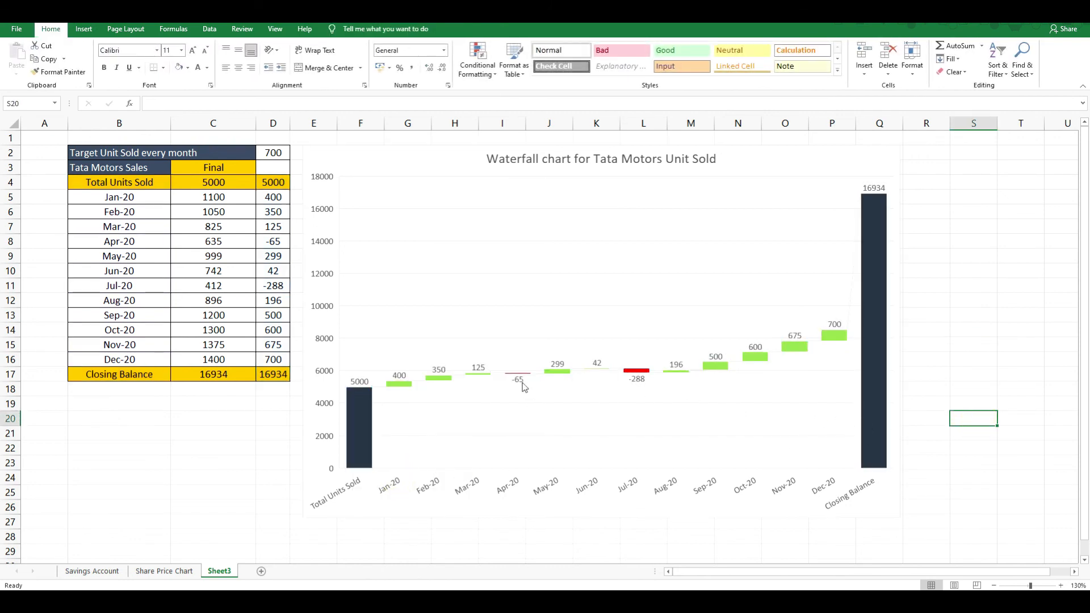
mouse_move(523, 386)
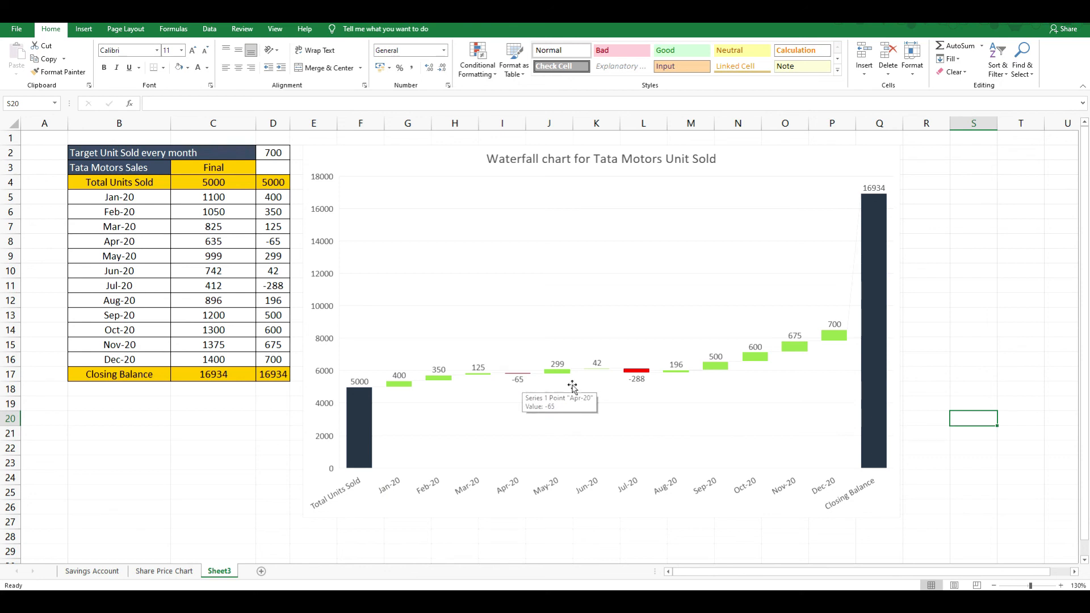
Change the units sold in column C to 650 for Feb-20 and 500 for Jan-20
left_click(233, 229)
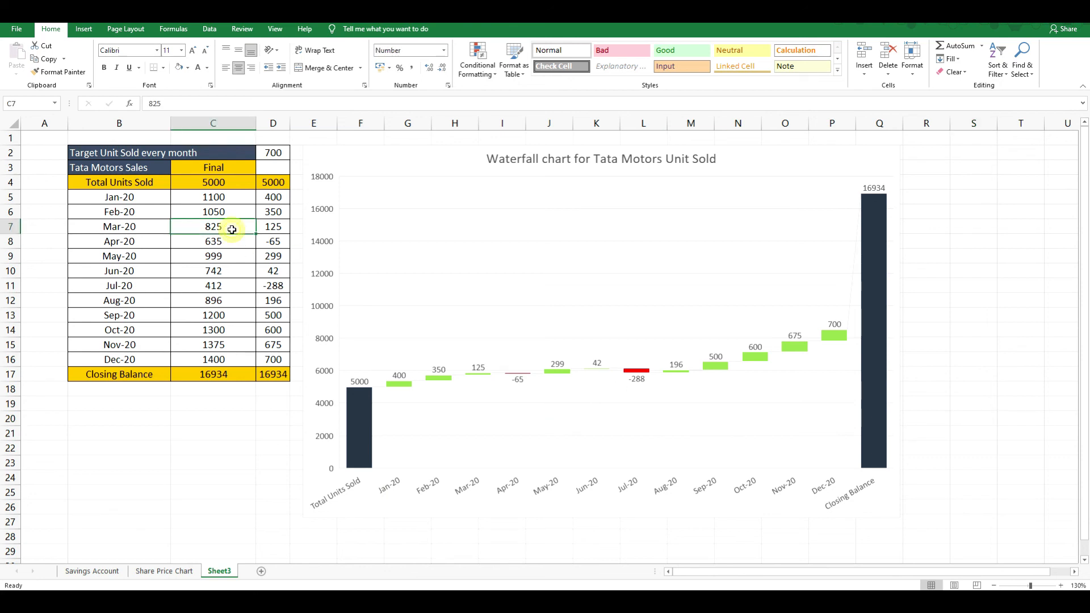
left_click(222, 212)
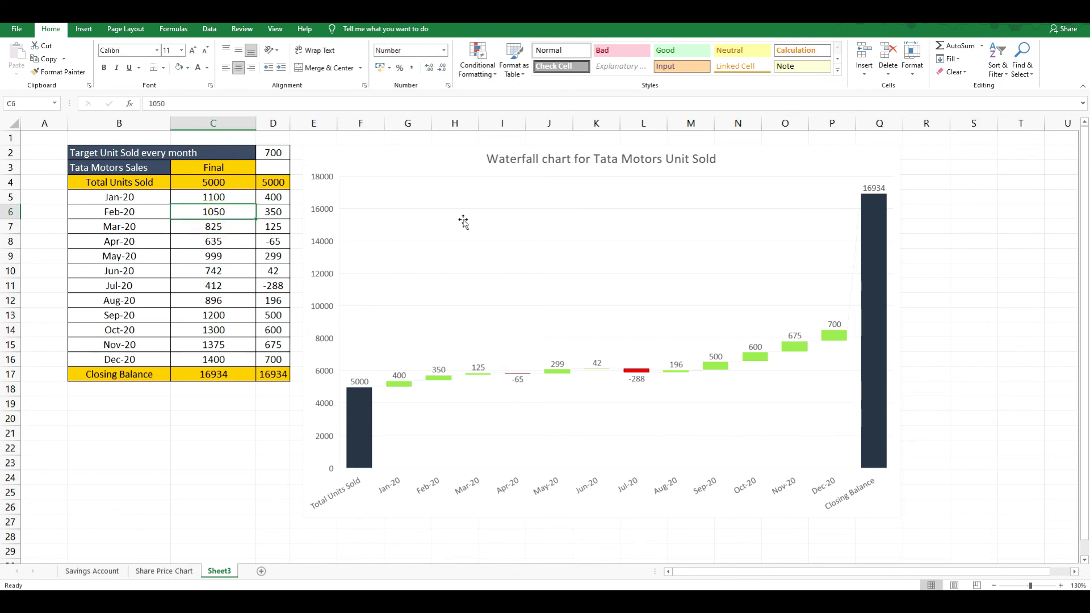
type("650")
key("Return")
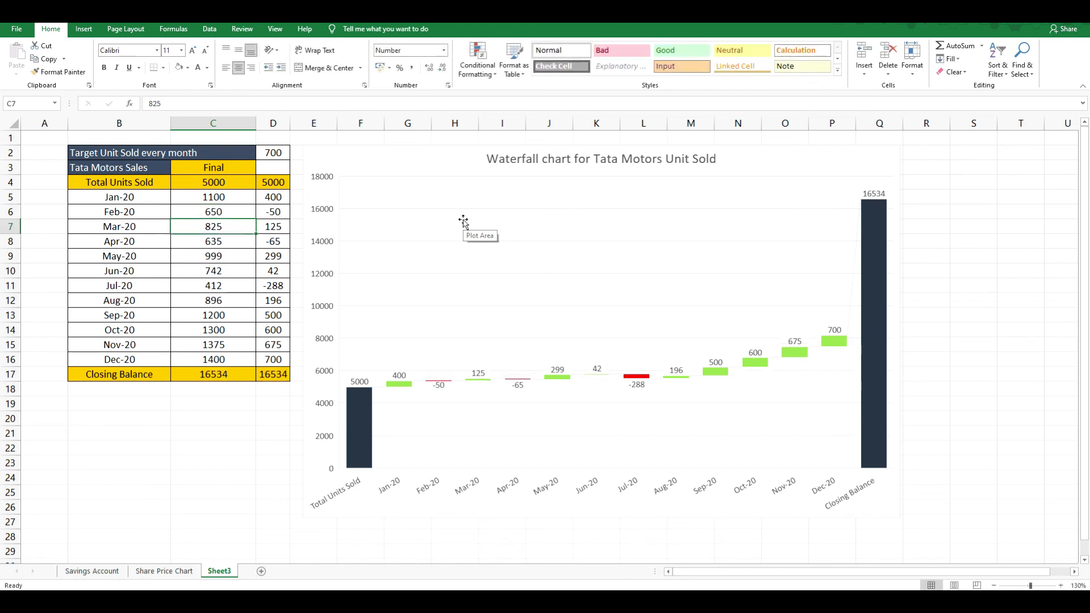
key("Up")
key("Up")
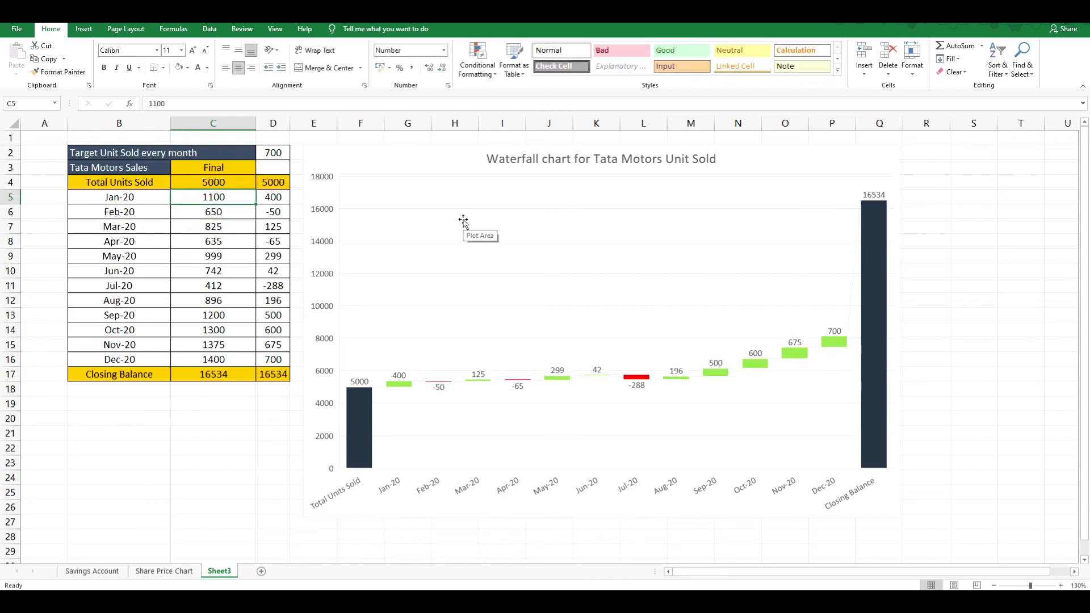
type("500")
key("Return")
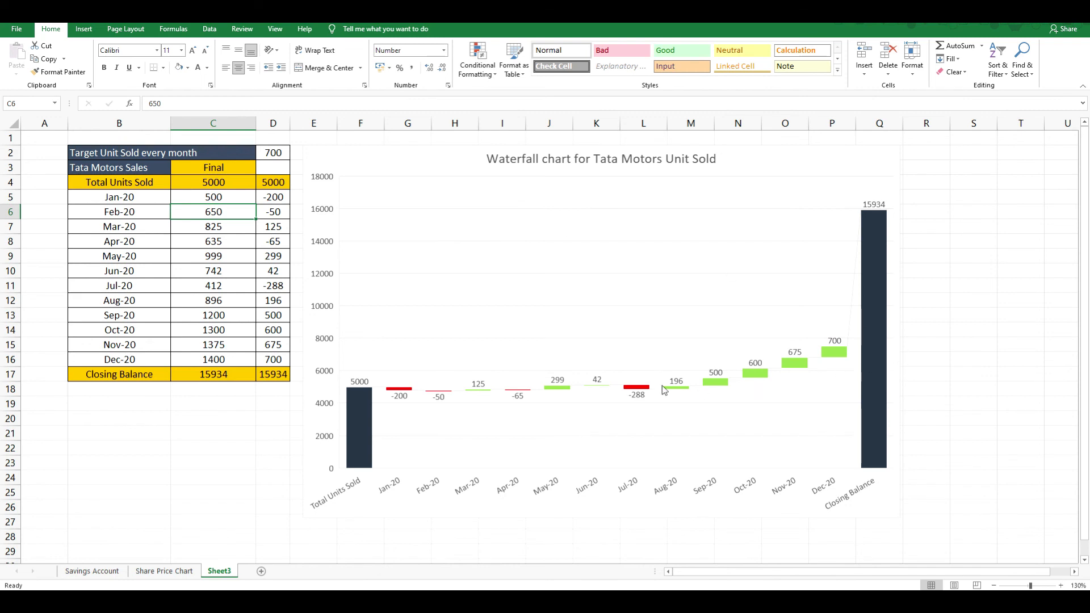
mouse_move(664, 389)
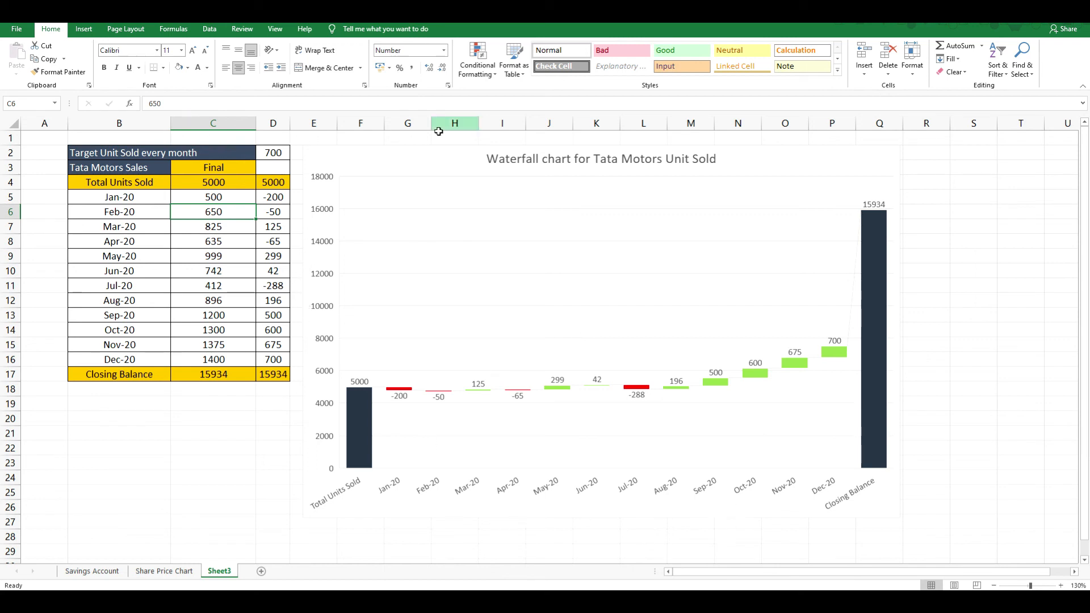
Add primary horizontal and primary vertical axis titles to the Tata Motors waterfall chart
left_click(402, 323)
left_click(338, 29)
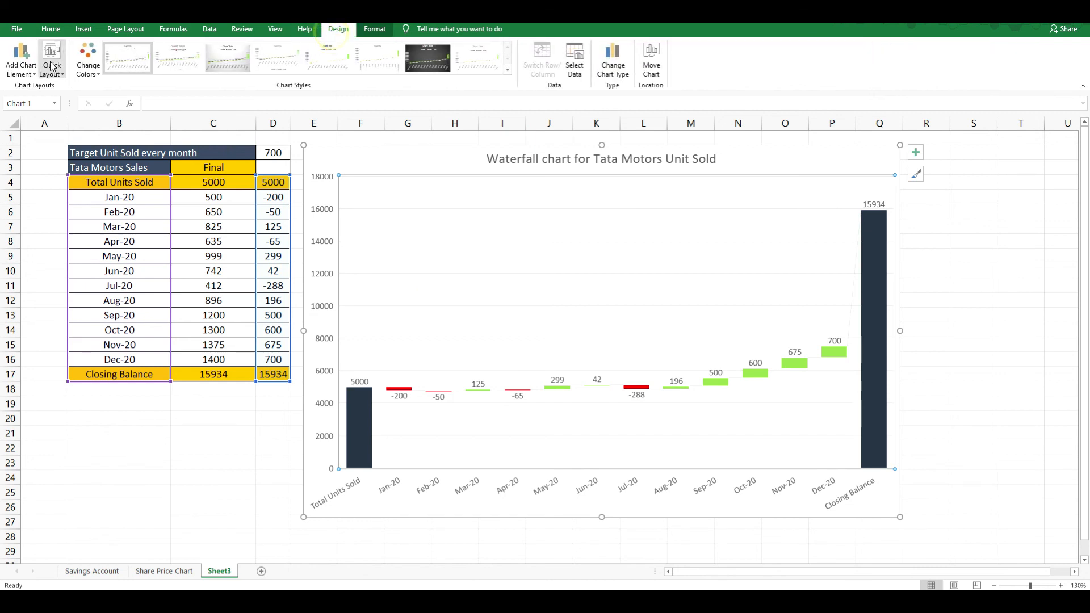
left_click(23, 69)
mouse_move(38, 100)
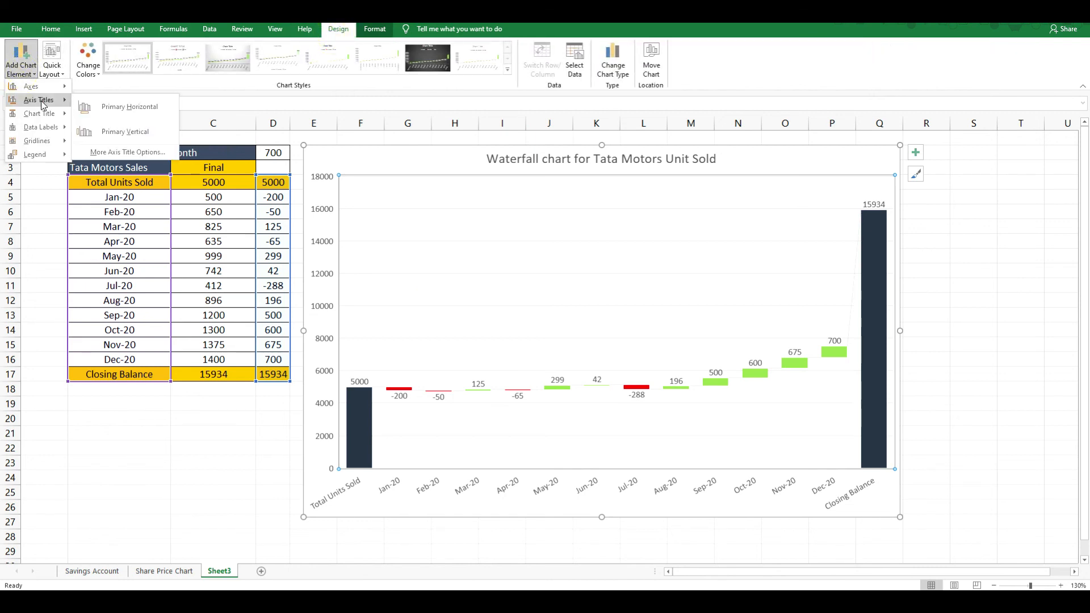
left_click(142, 101)
left_click(21, 63)
mouse_move(39, 99)
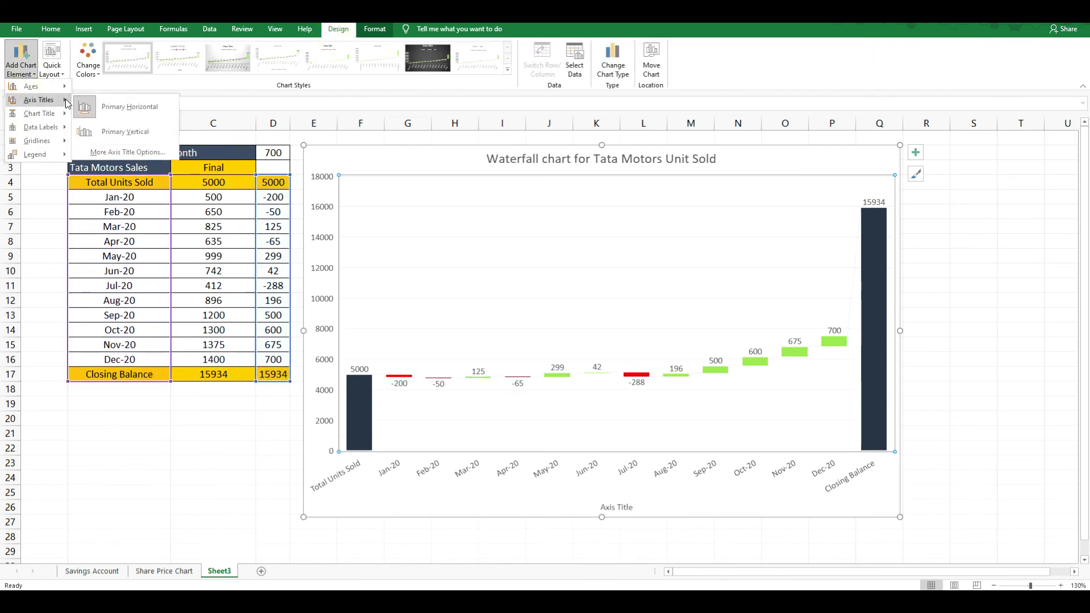
left_click(116, 130)
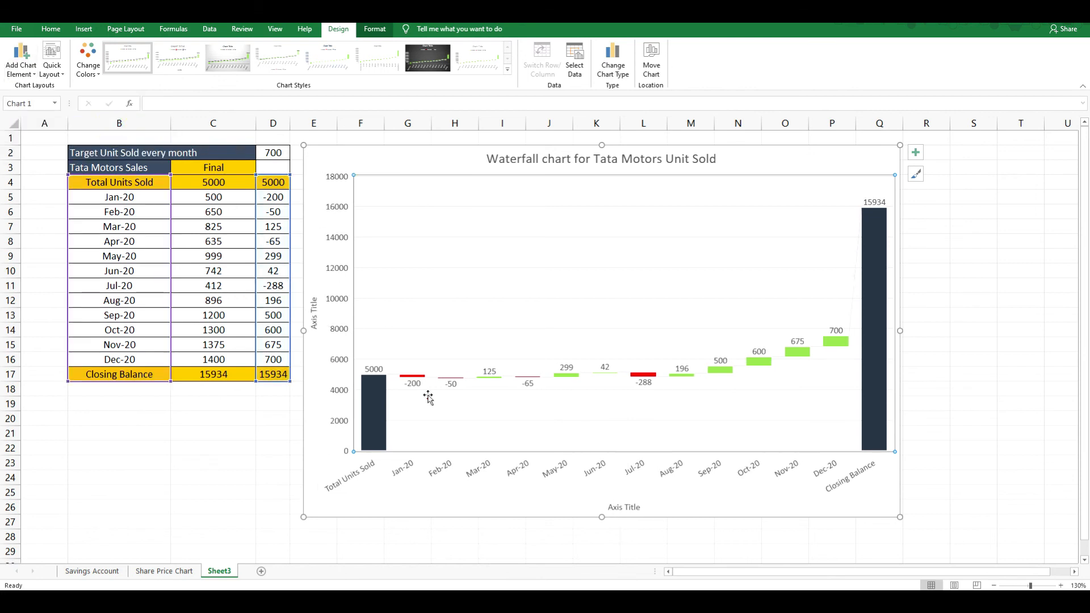
Rename the horizontal axis title to Months and the vertical axis title to Unit Sold
double_click(618, 505)
left_click_drag(608, 507, 643, 507)
type("Months")
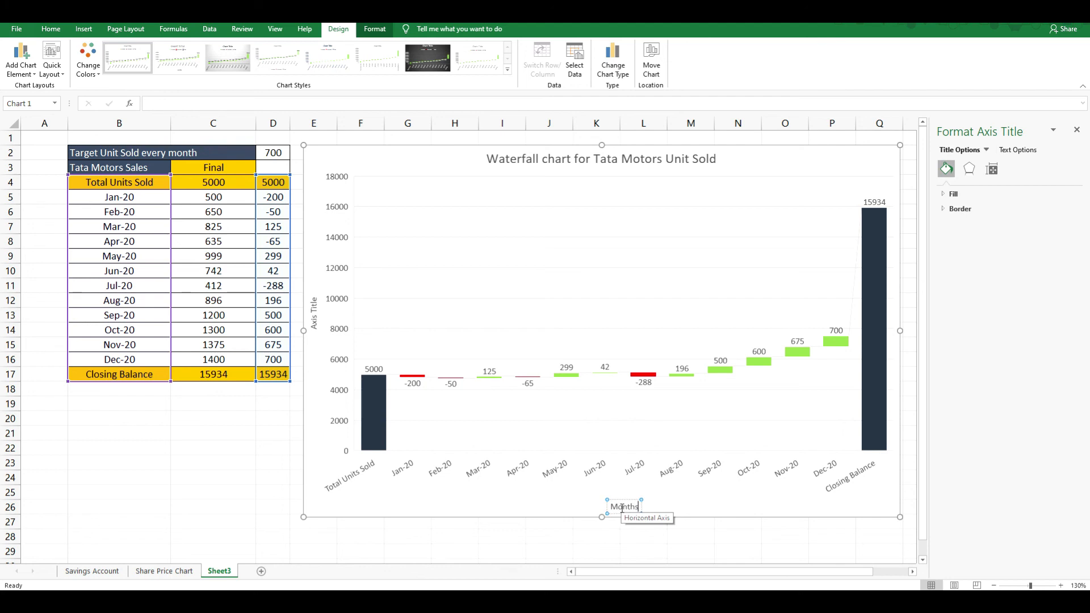
left_click(313, 312)
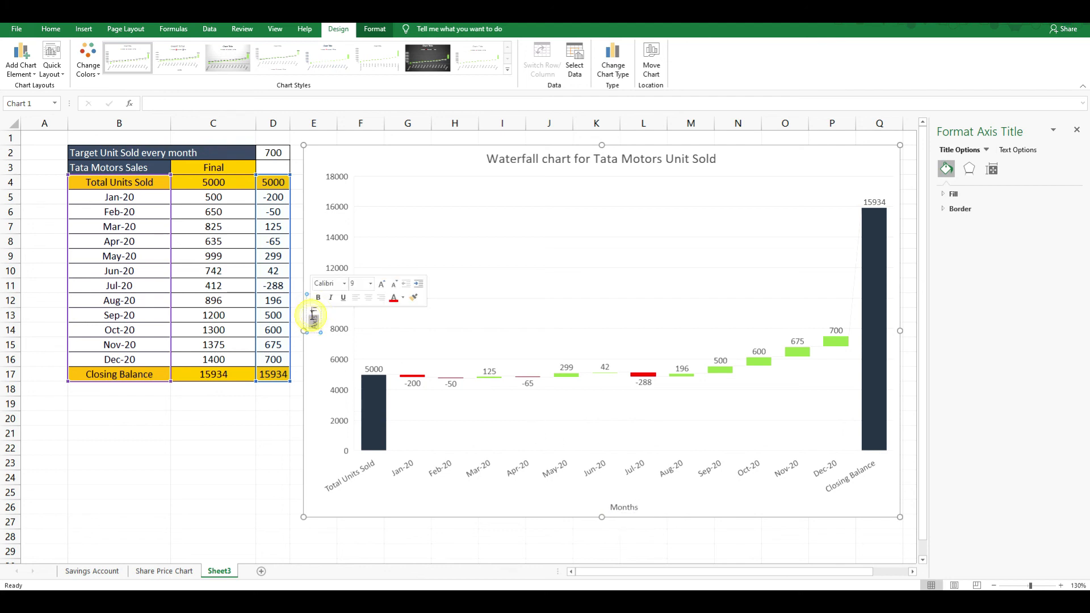
triple_click(313, 312)
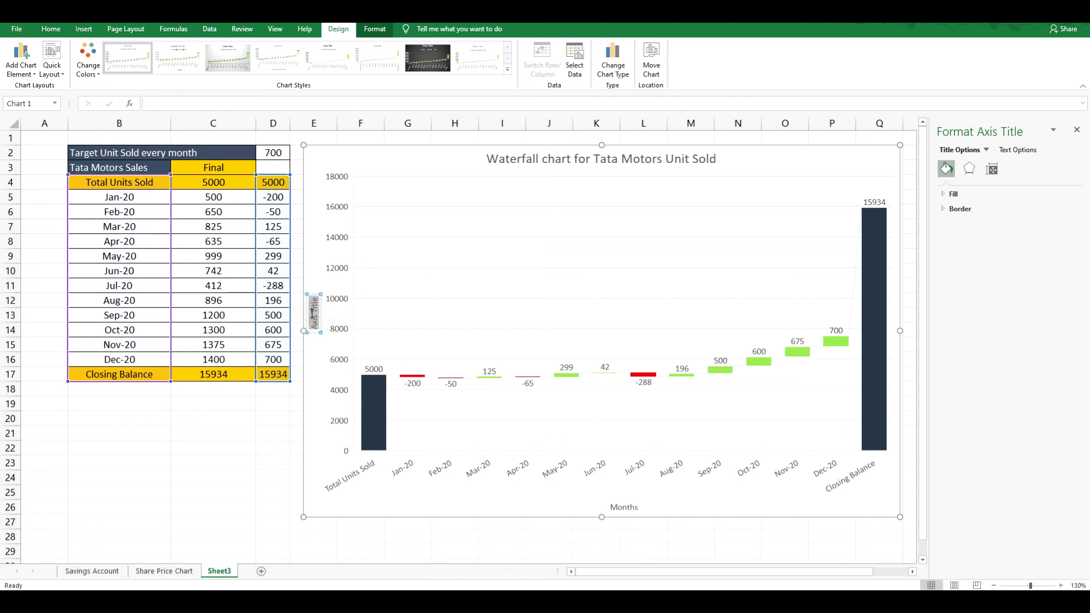
type("Unit Sold")
left_click(669, 301)
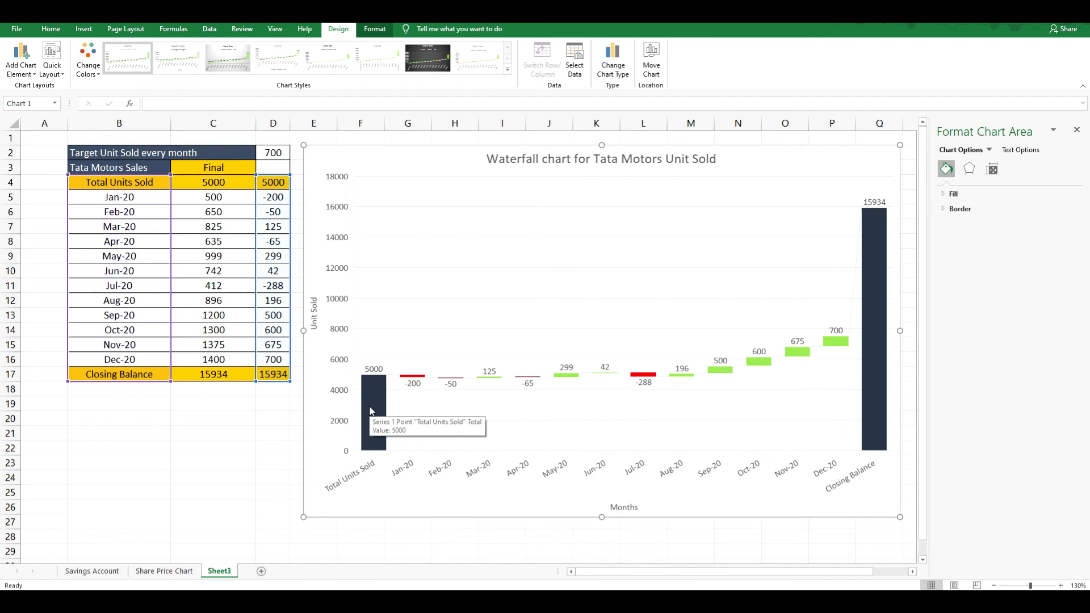
Review the waterfall charts on the Savings Account and Share Price Chart sheets, then return to Sheet3 and close the formatting pane
left_click(167, 572)
left_click(111, 571)
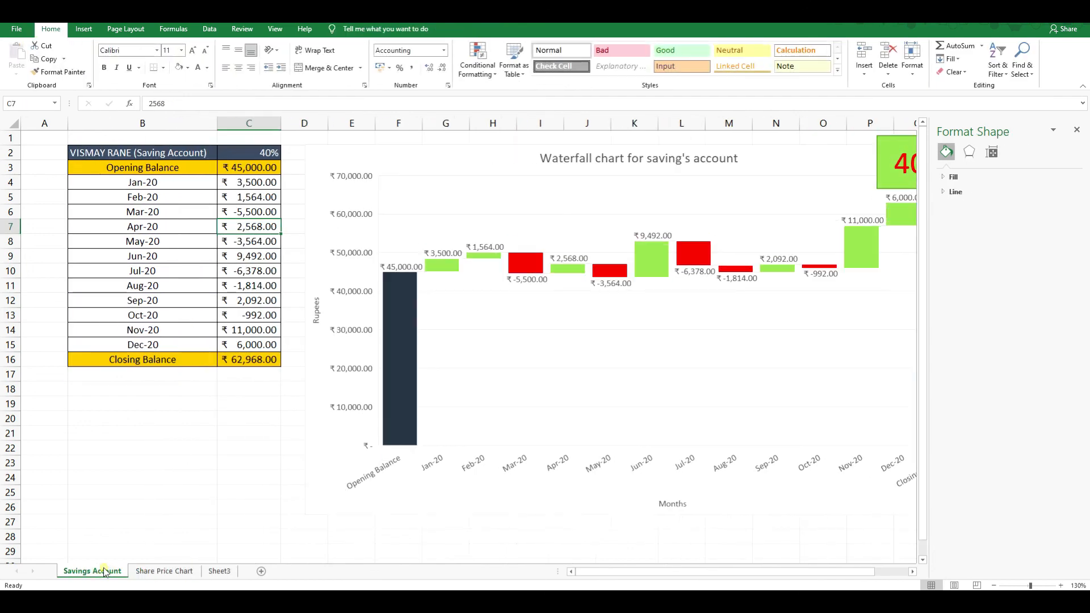
left_click(165, 571)
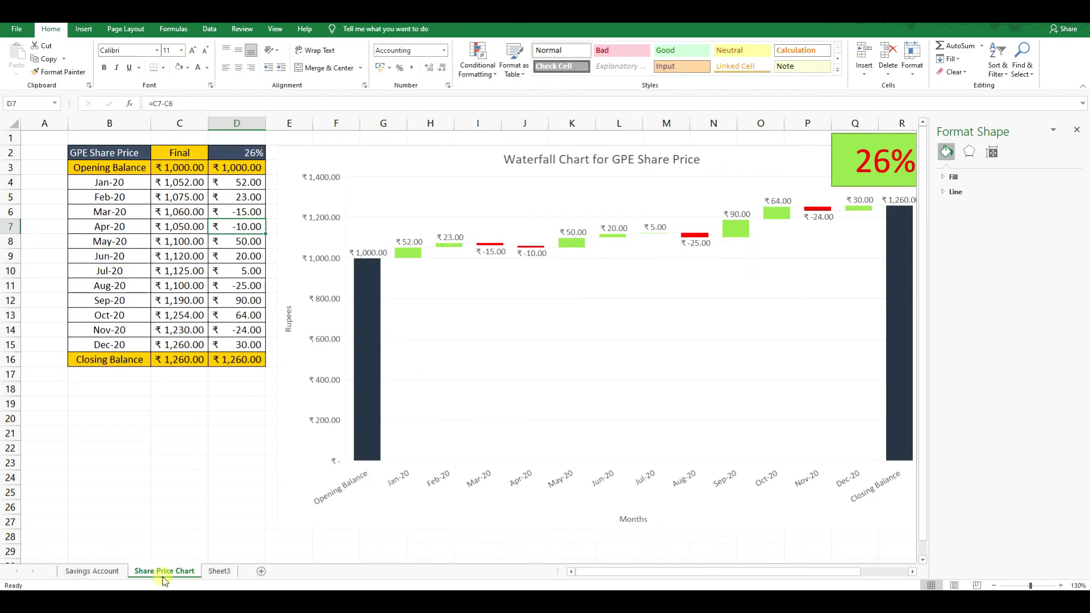
left_click(218, 572)
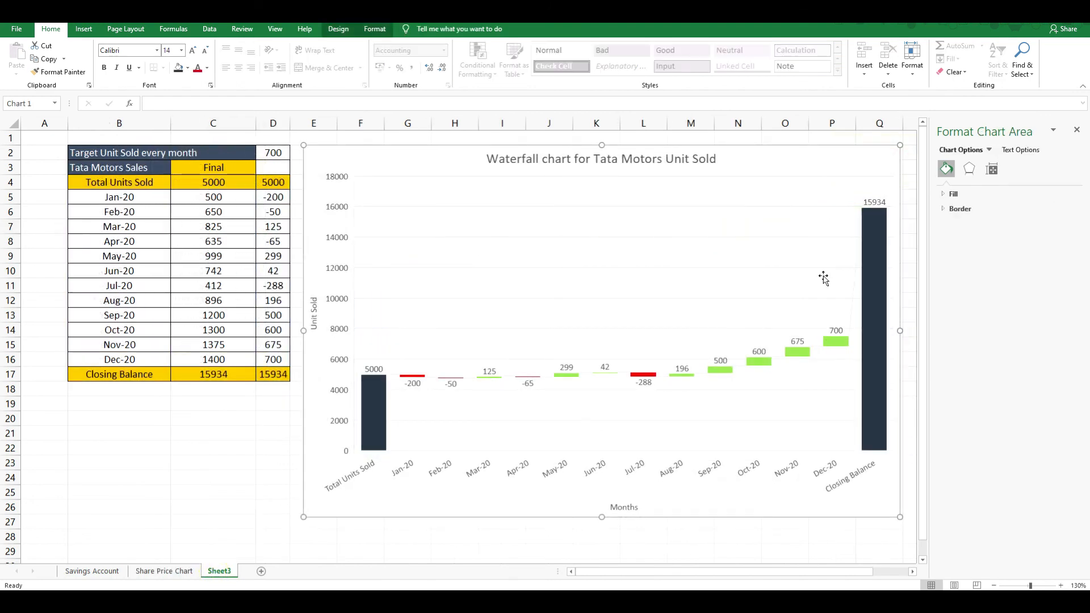
left_click(1077, 129)
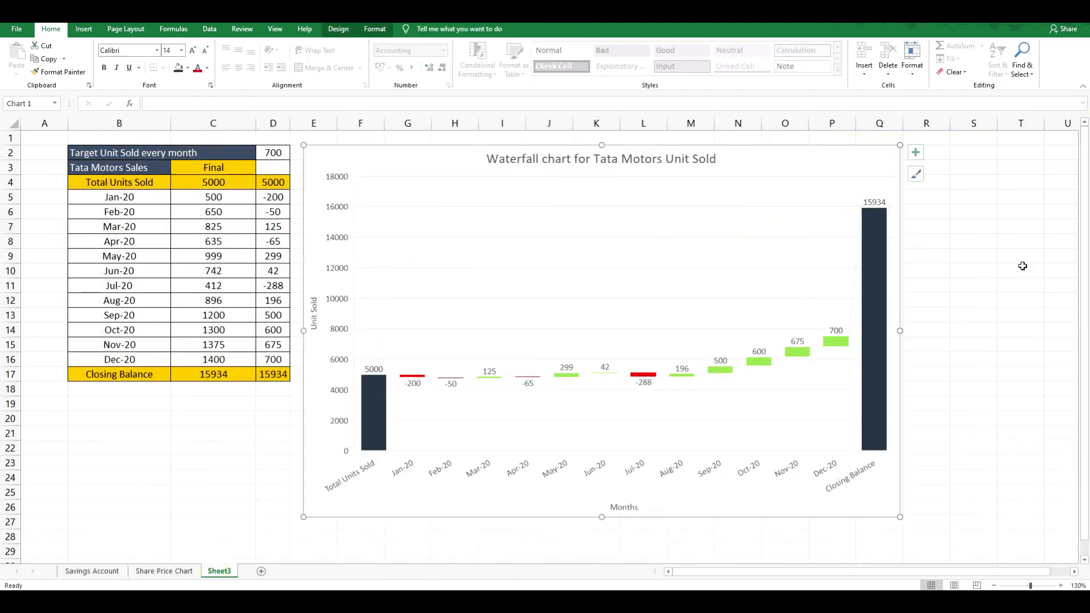